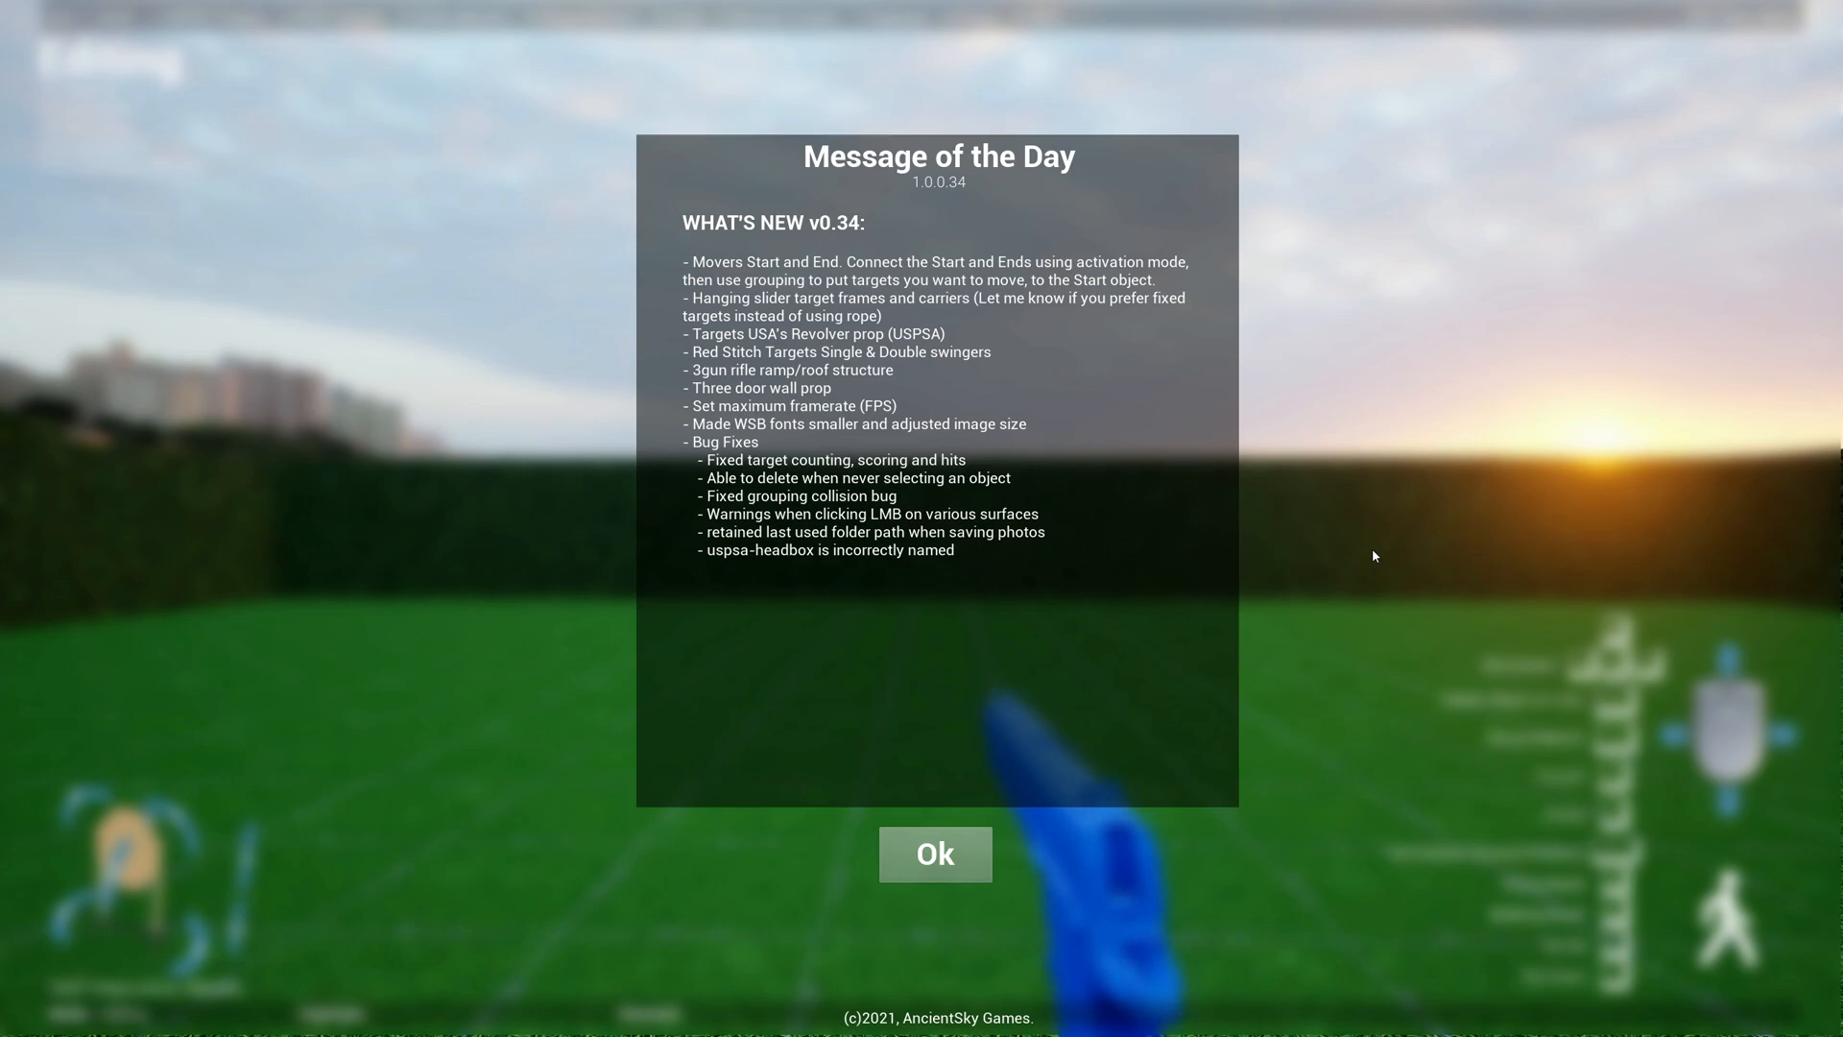
# - Close the Message of the Day and place a mover-start on the left side of the field and a mover-end on the right
pyautogui.click(934, 854)
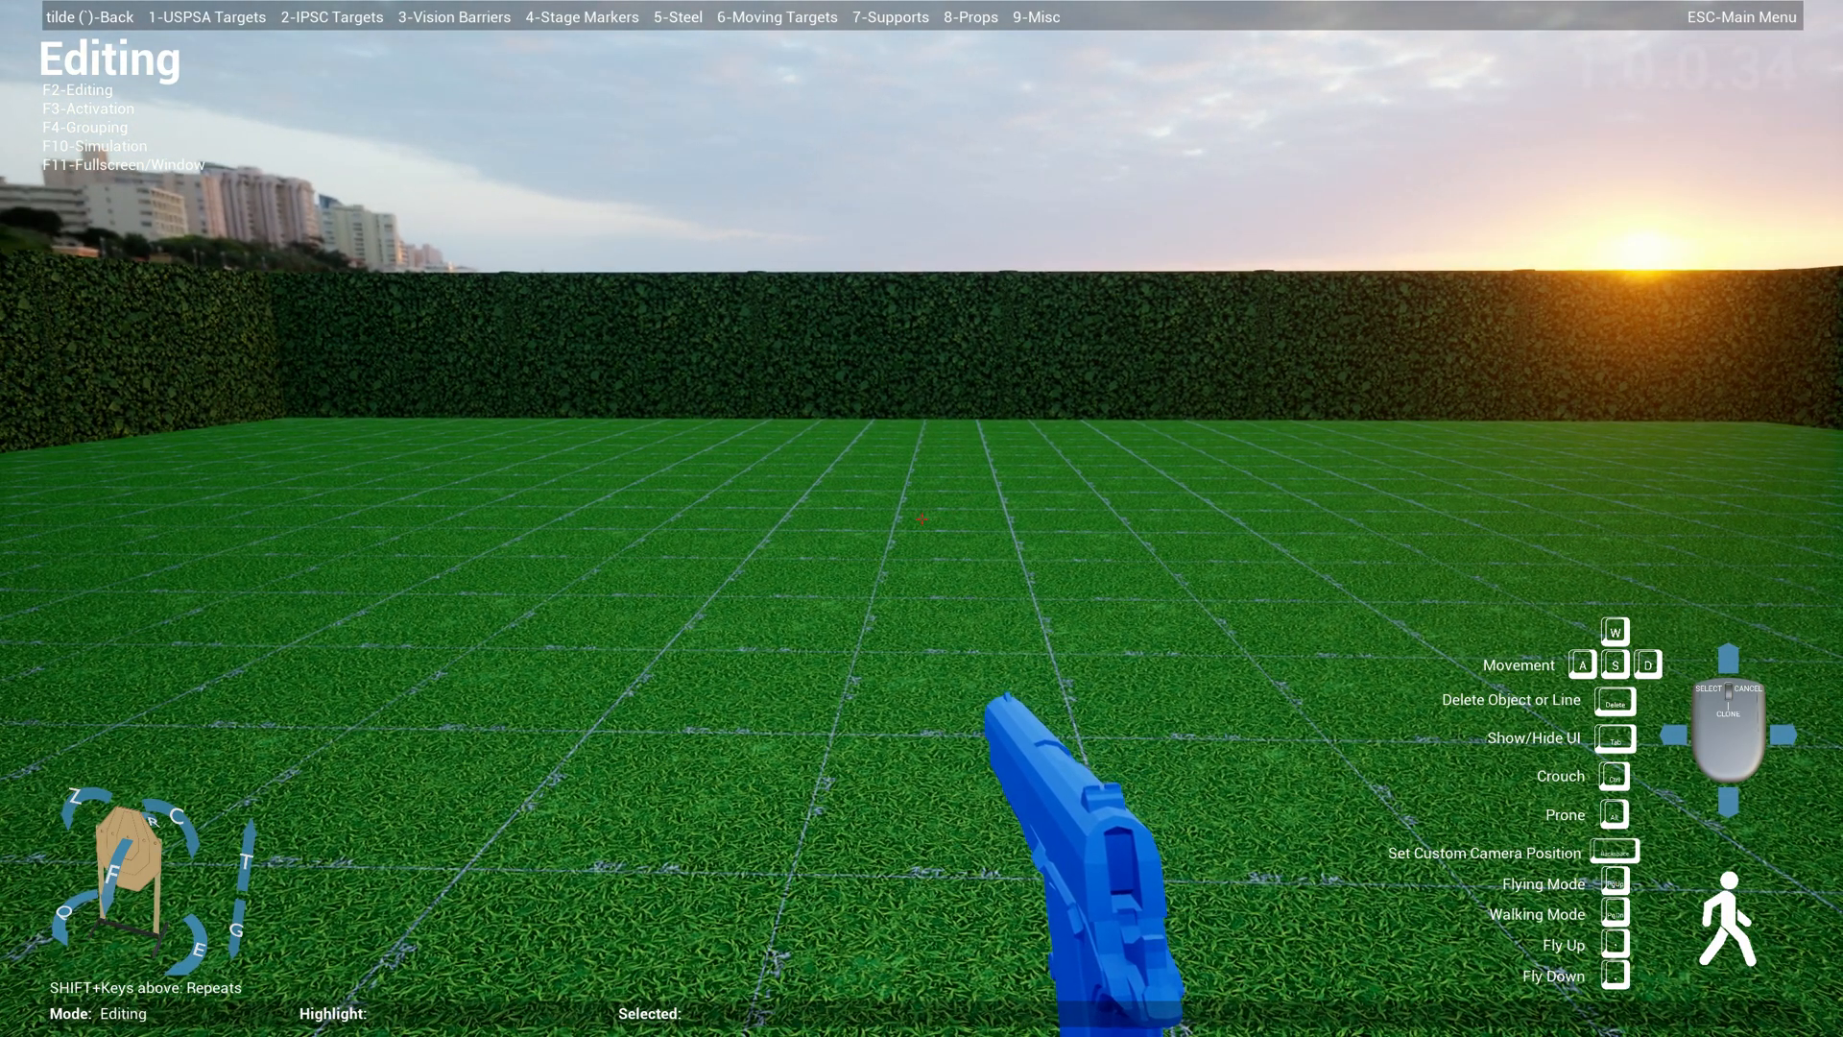
pyautogui.press('6')
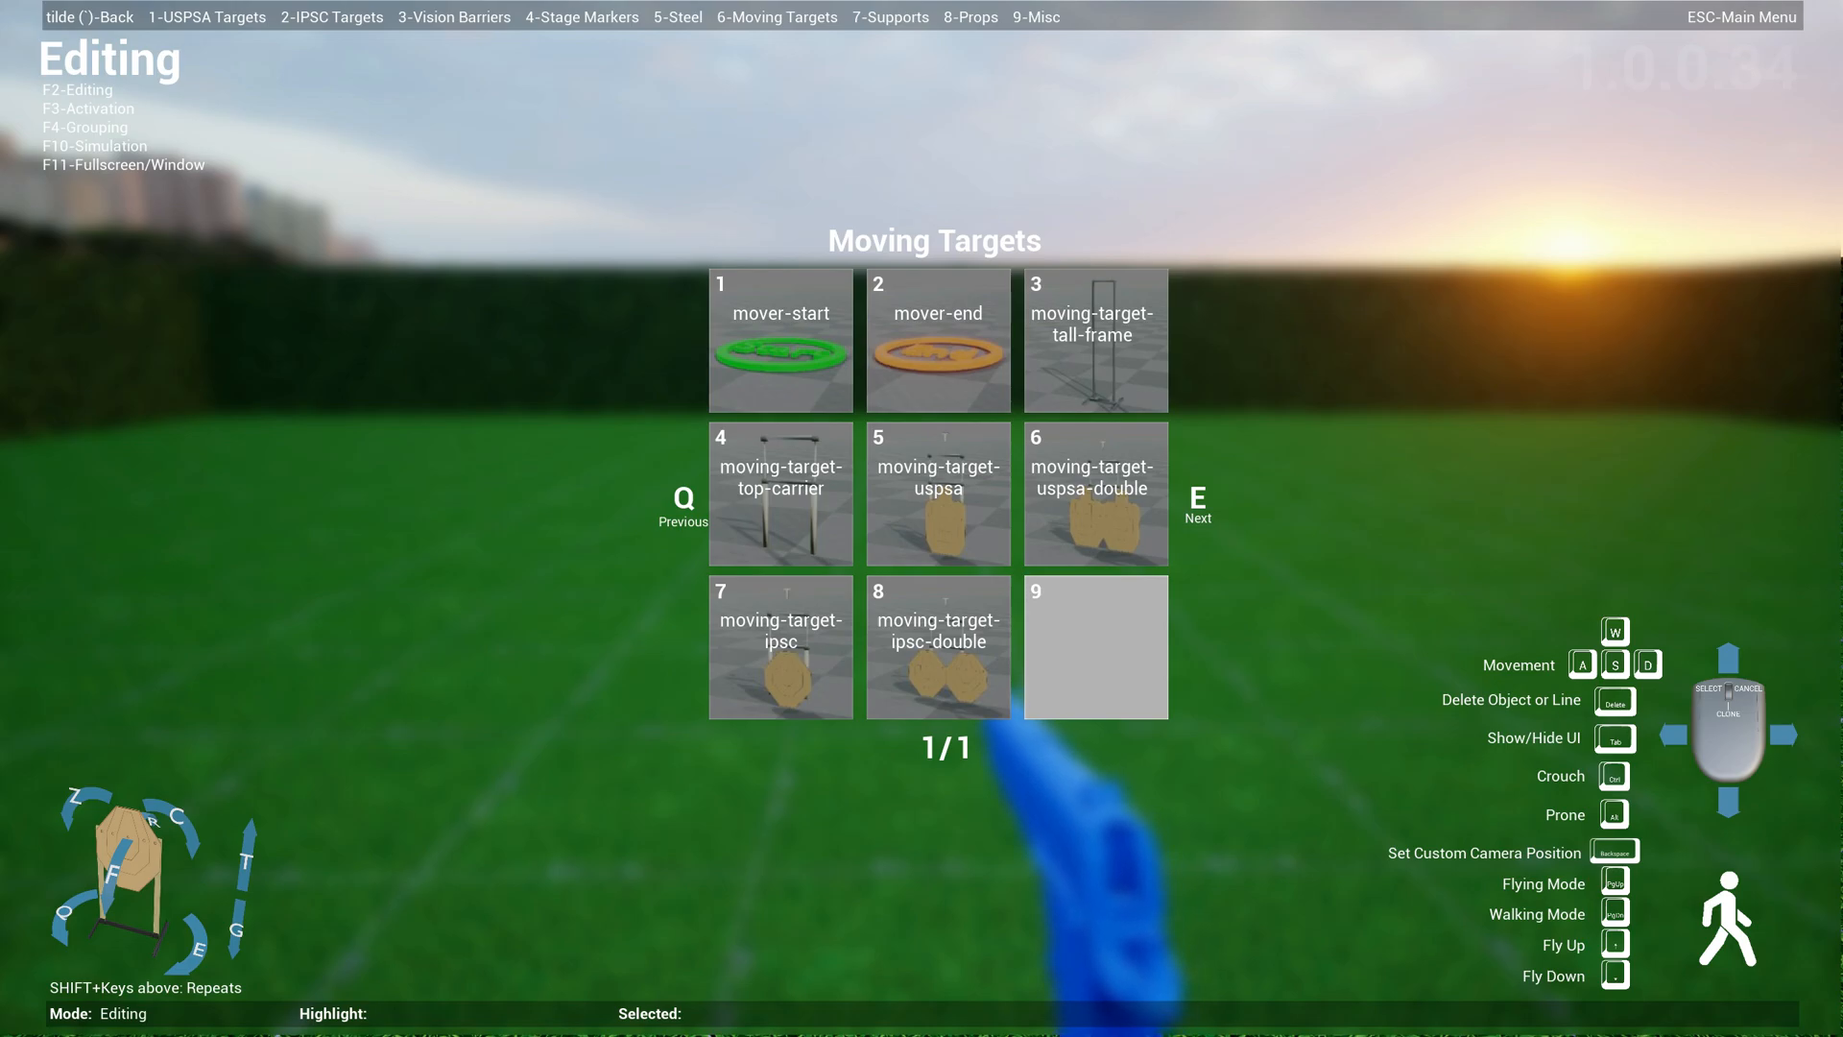
pyautogui.press('1')
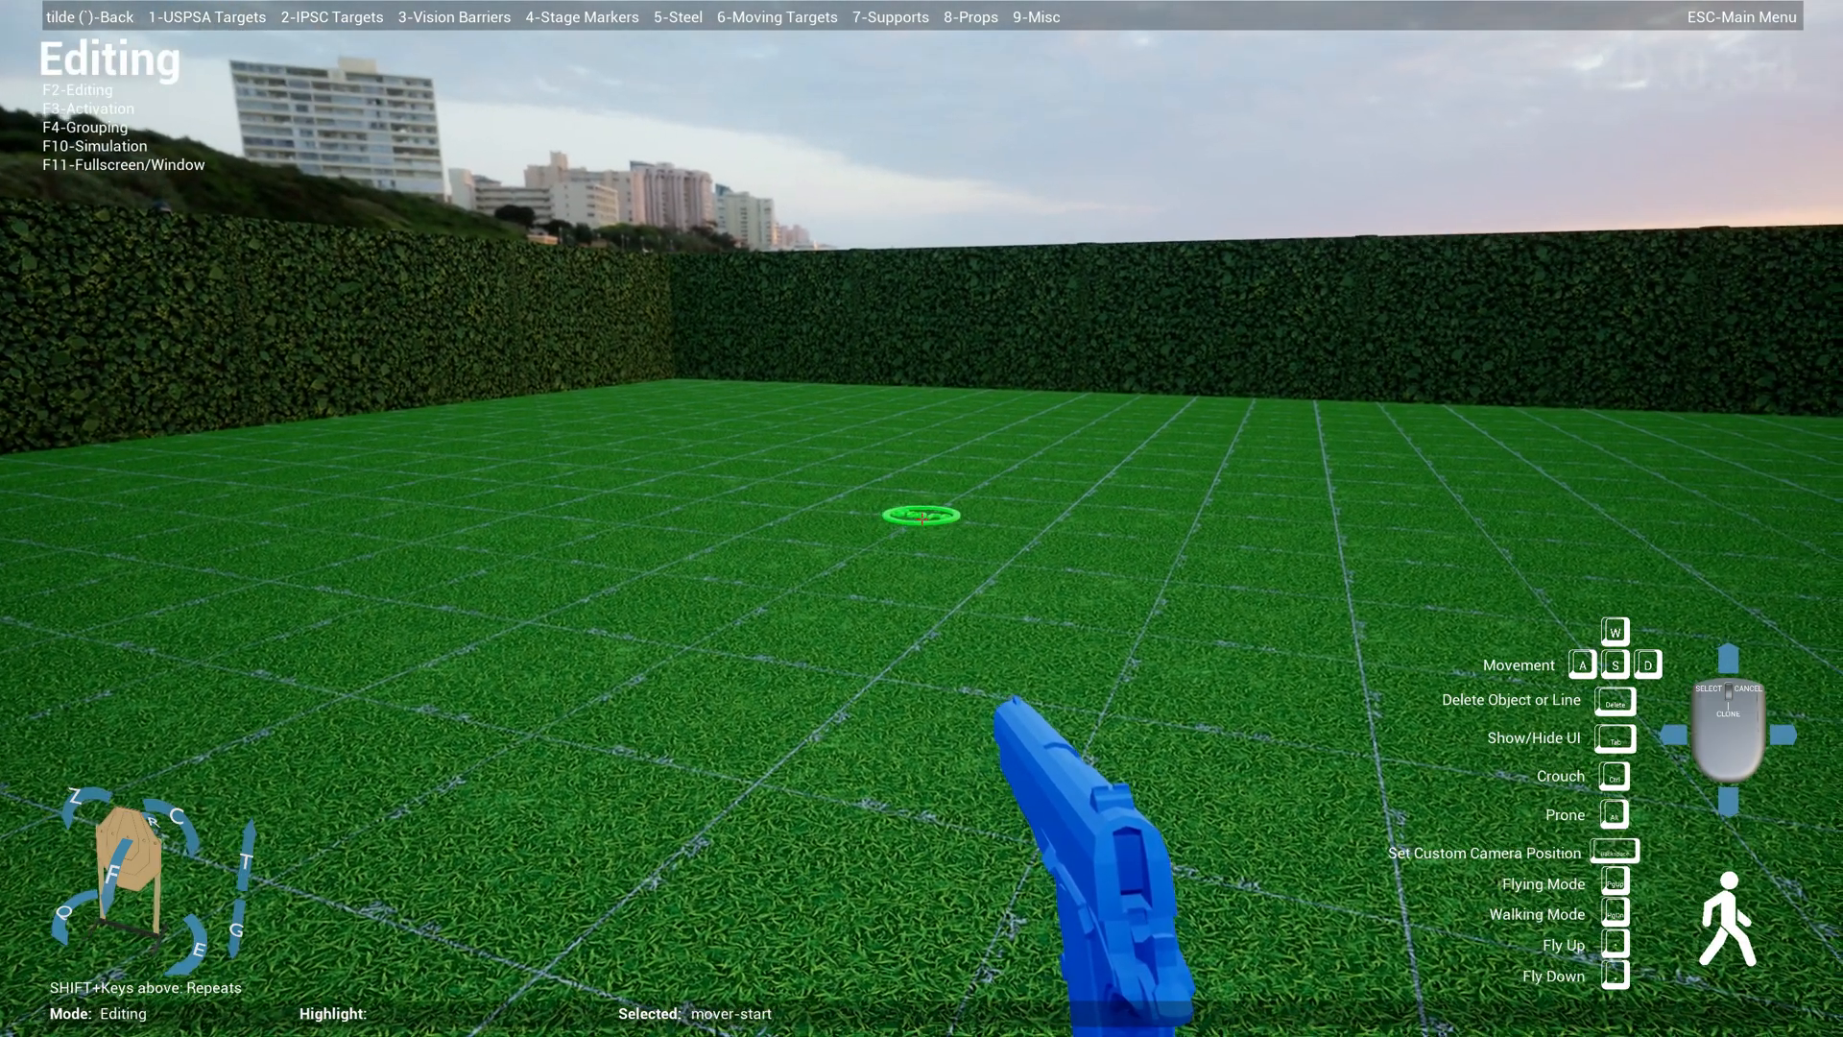
pyautogui.click(922, 519)
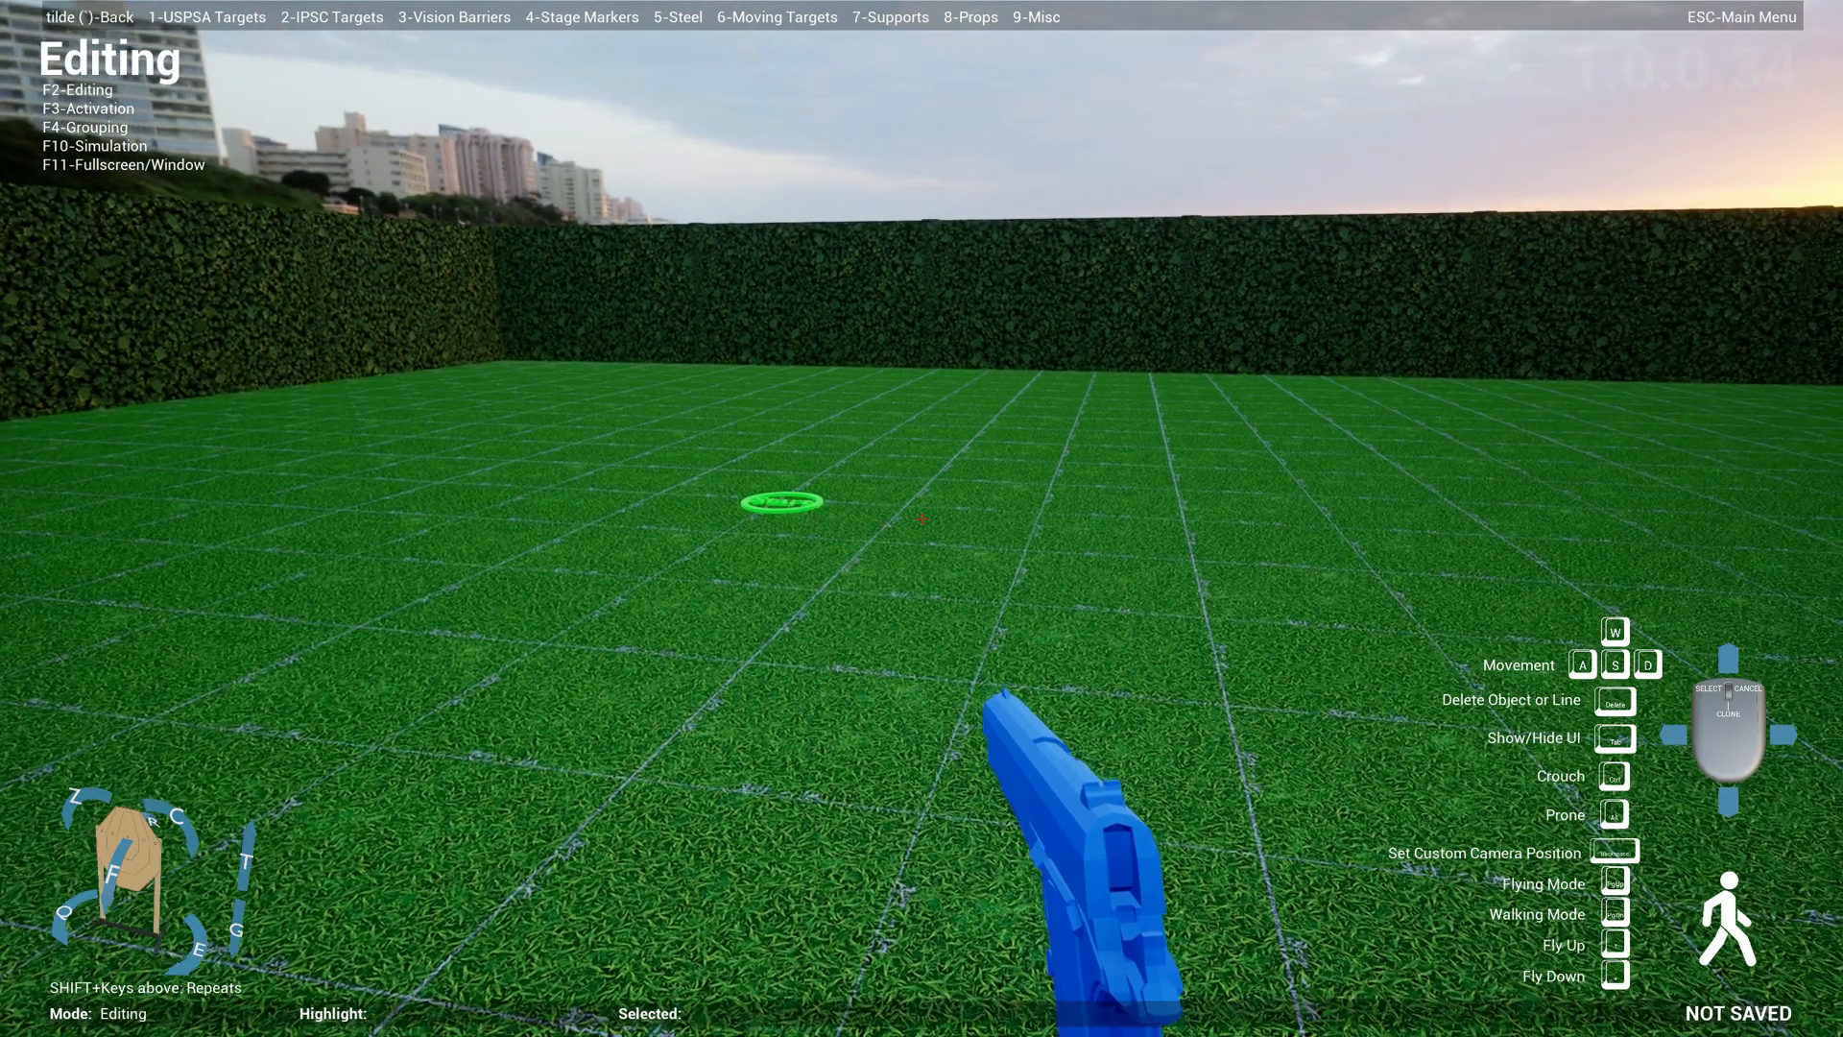
pyautogui.press('6')
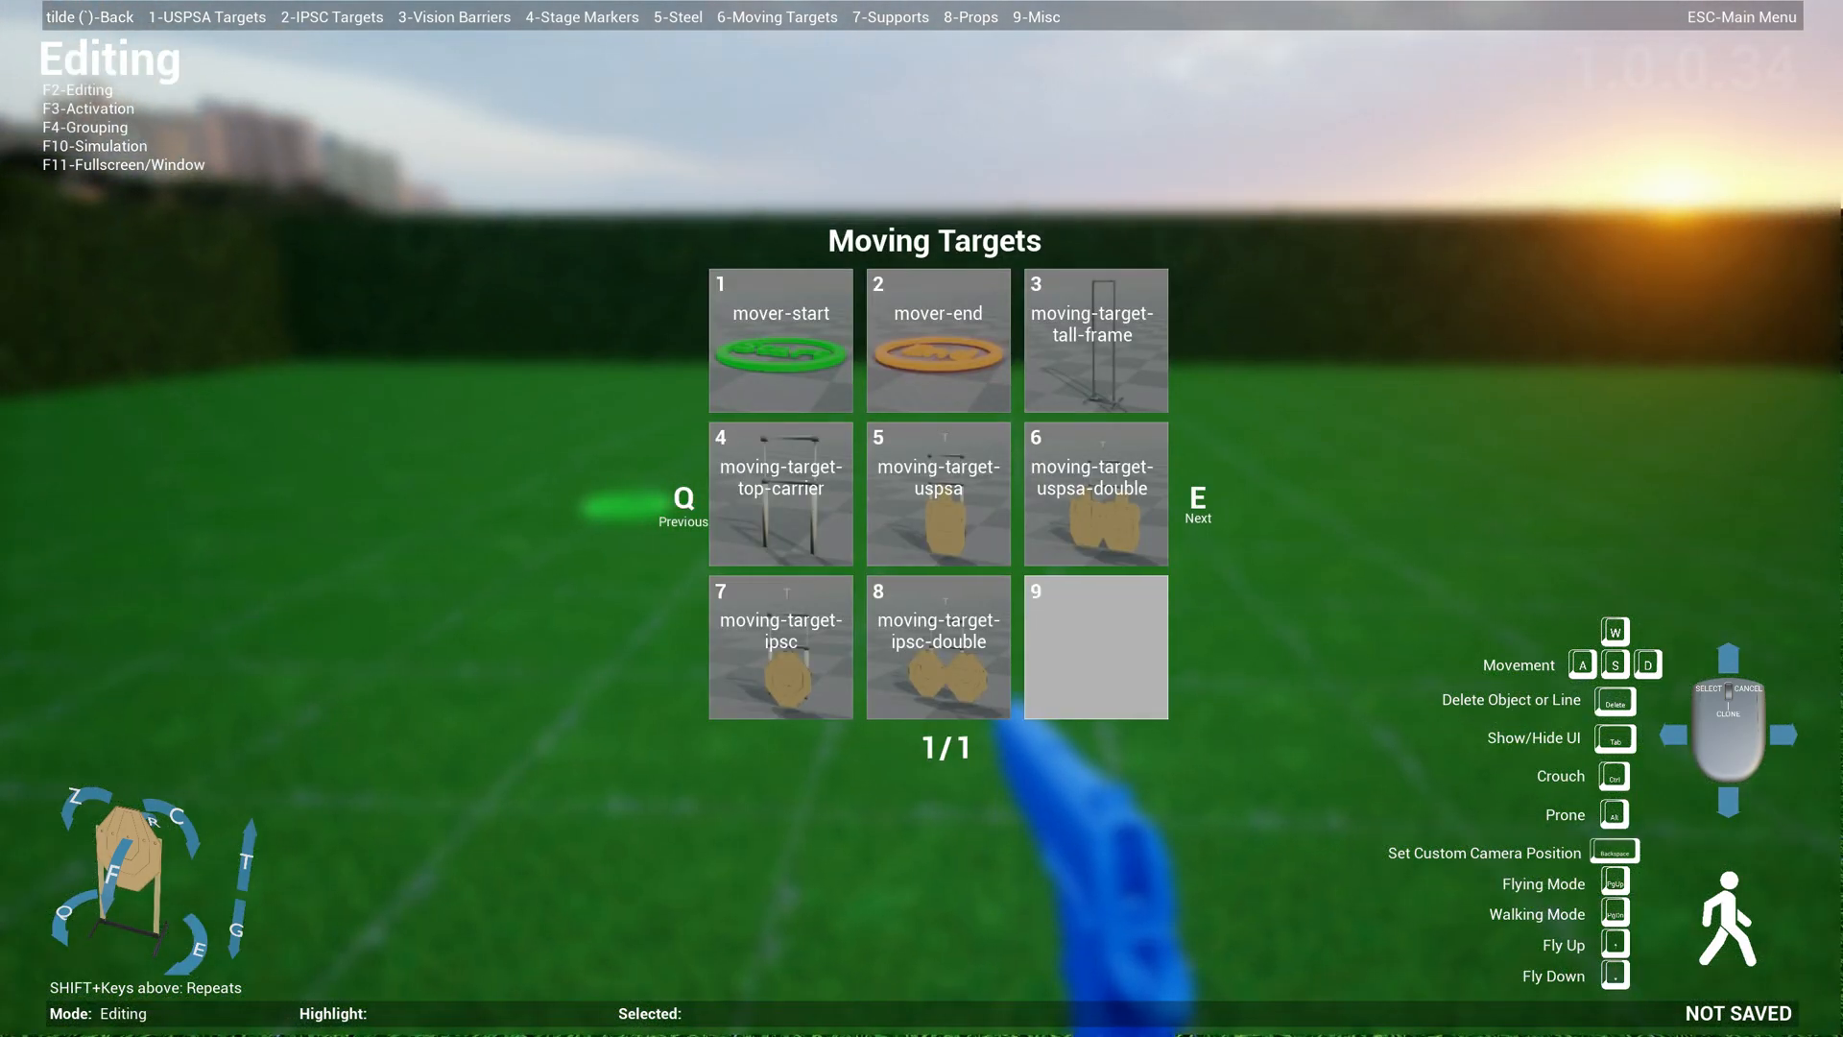
pyautogui.press('2')
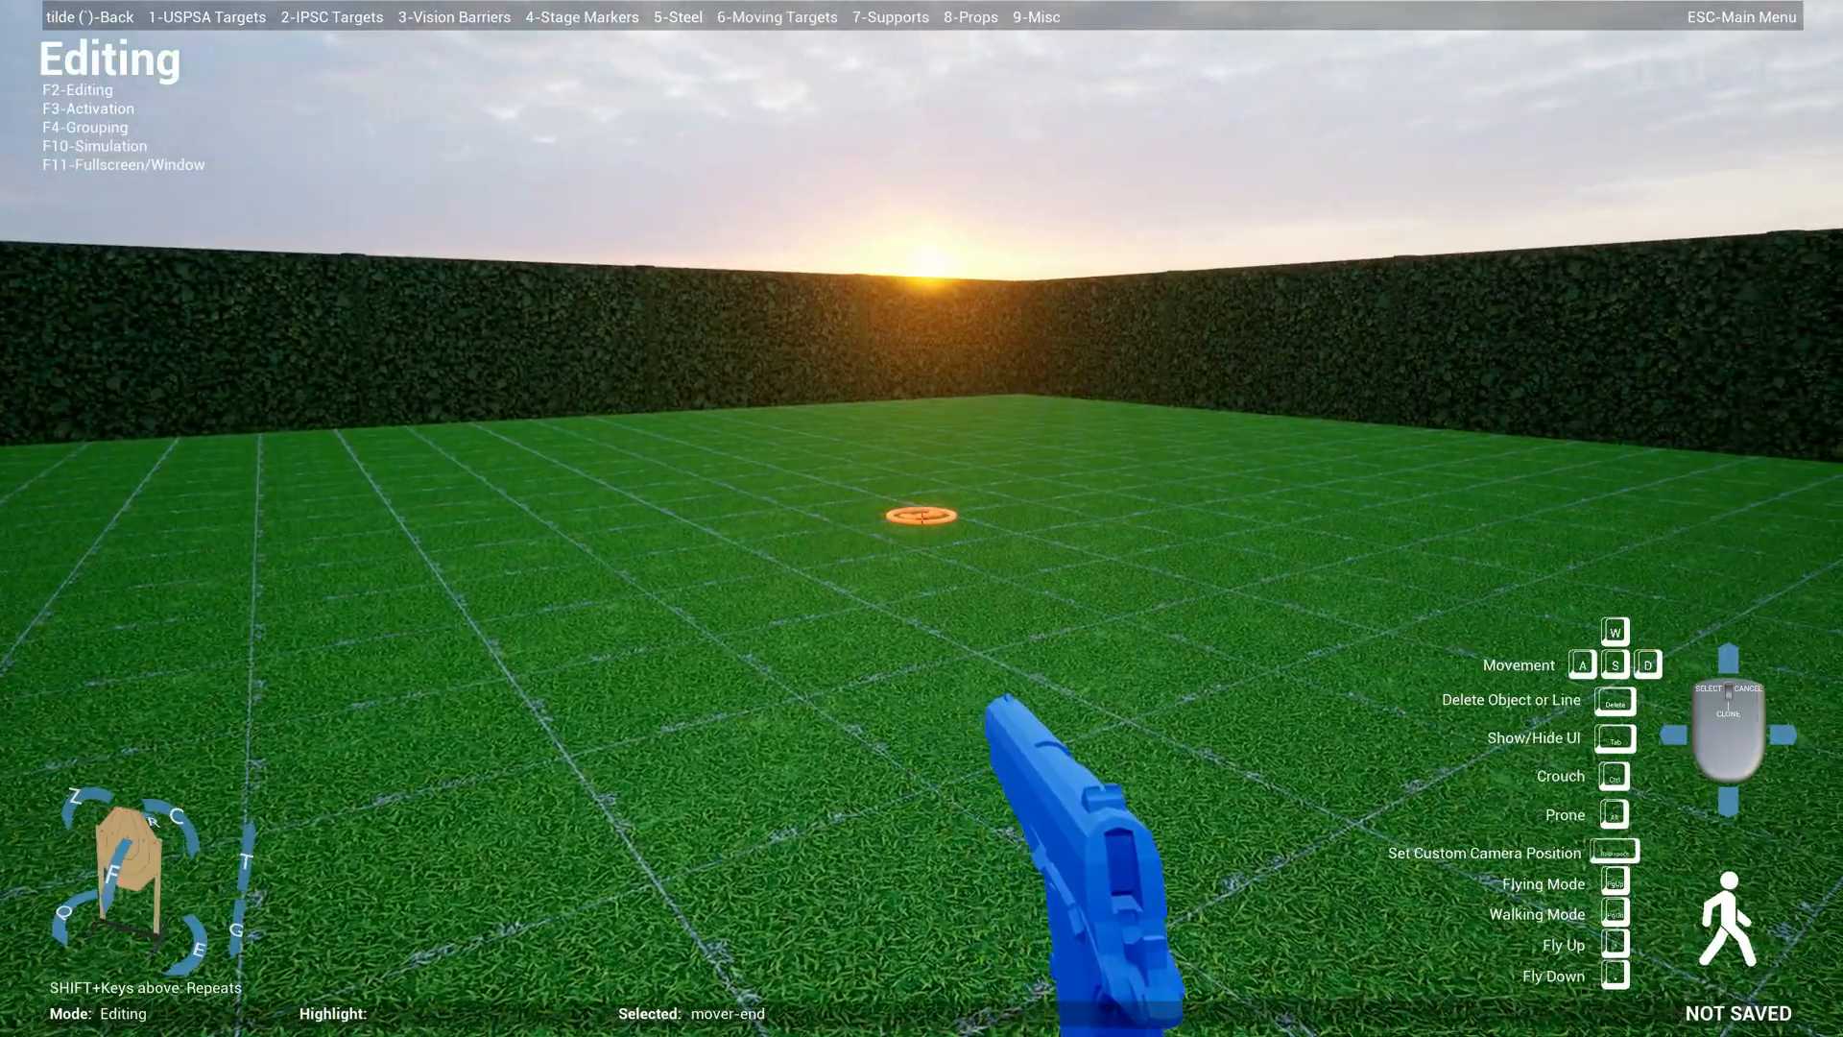
pyautogui.click(922, 520)
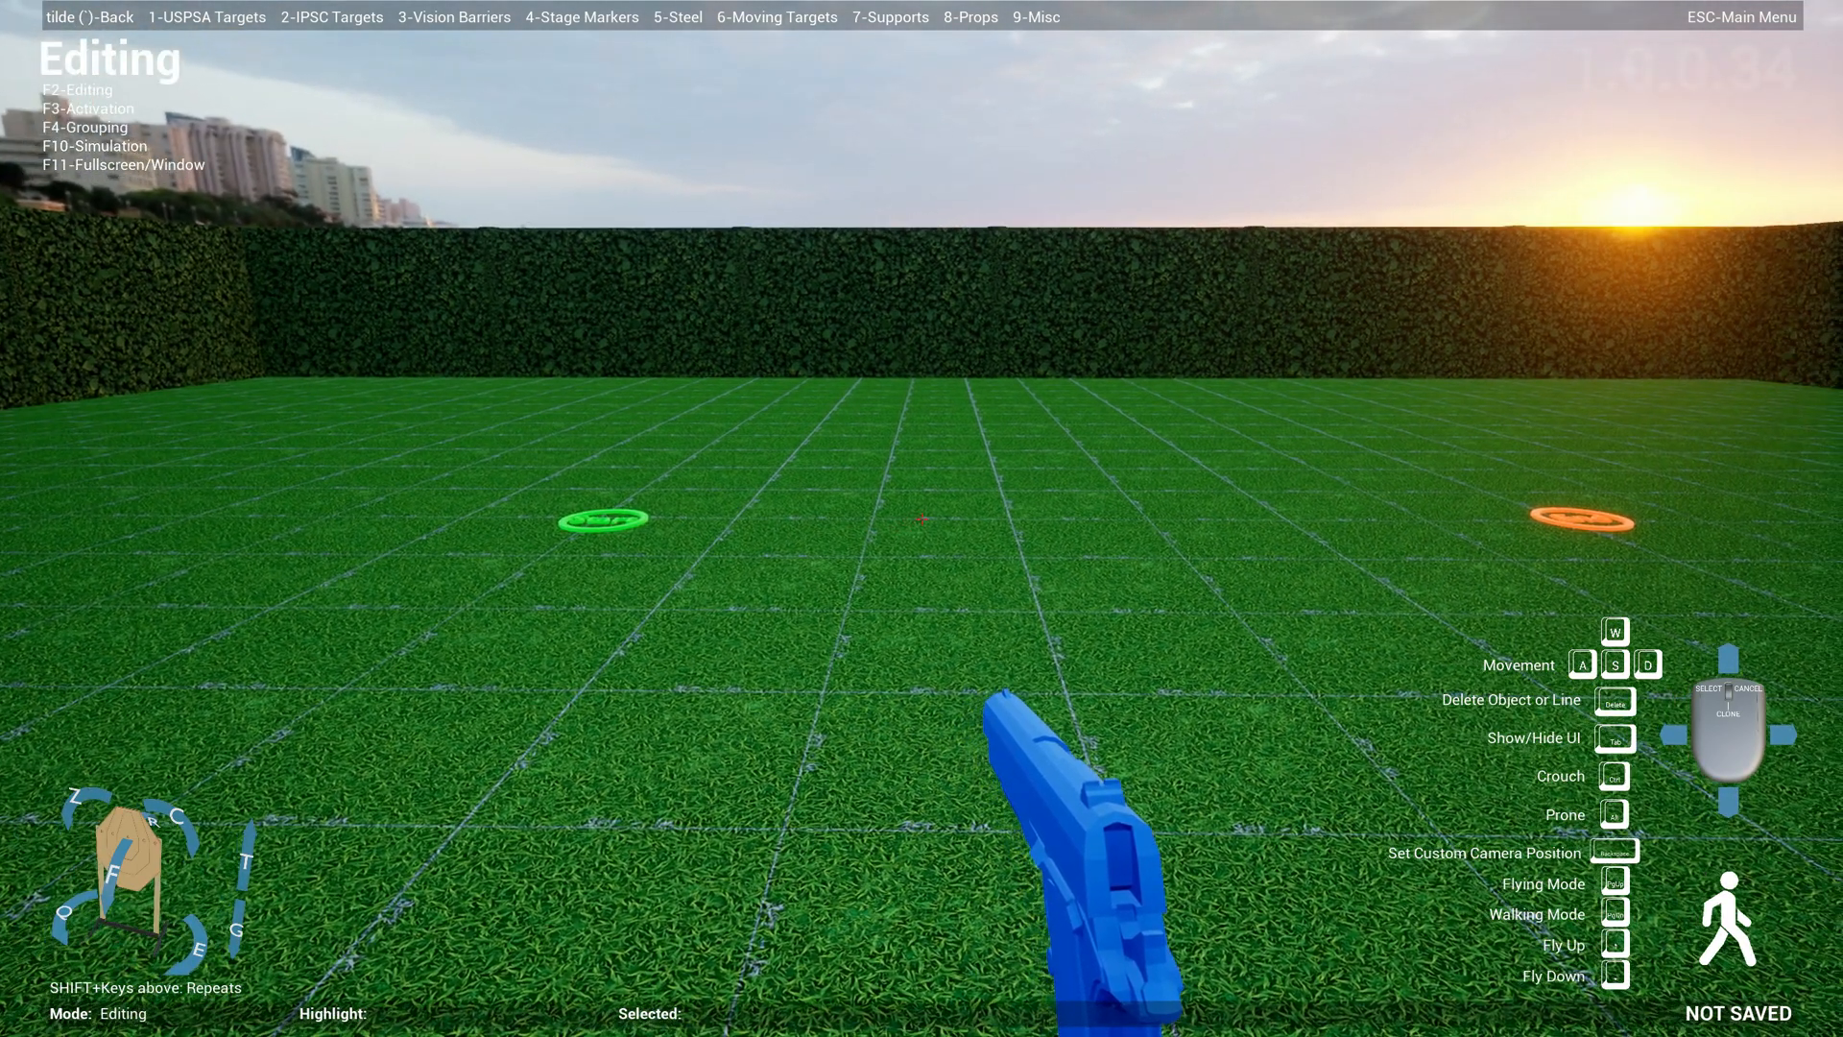
# - Place a uspsa-popper between and behind the two mover markers and connect it to mover-start in Activation mode
pyautogui.press('1')
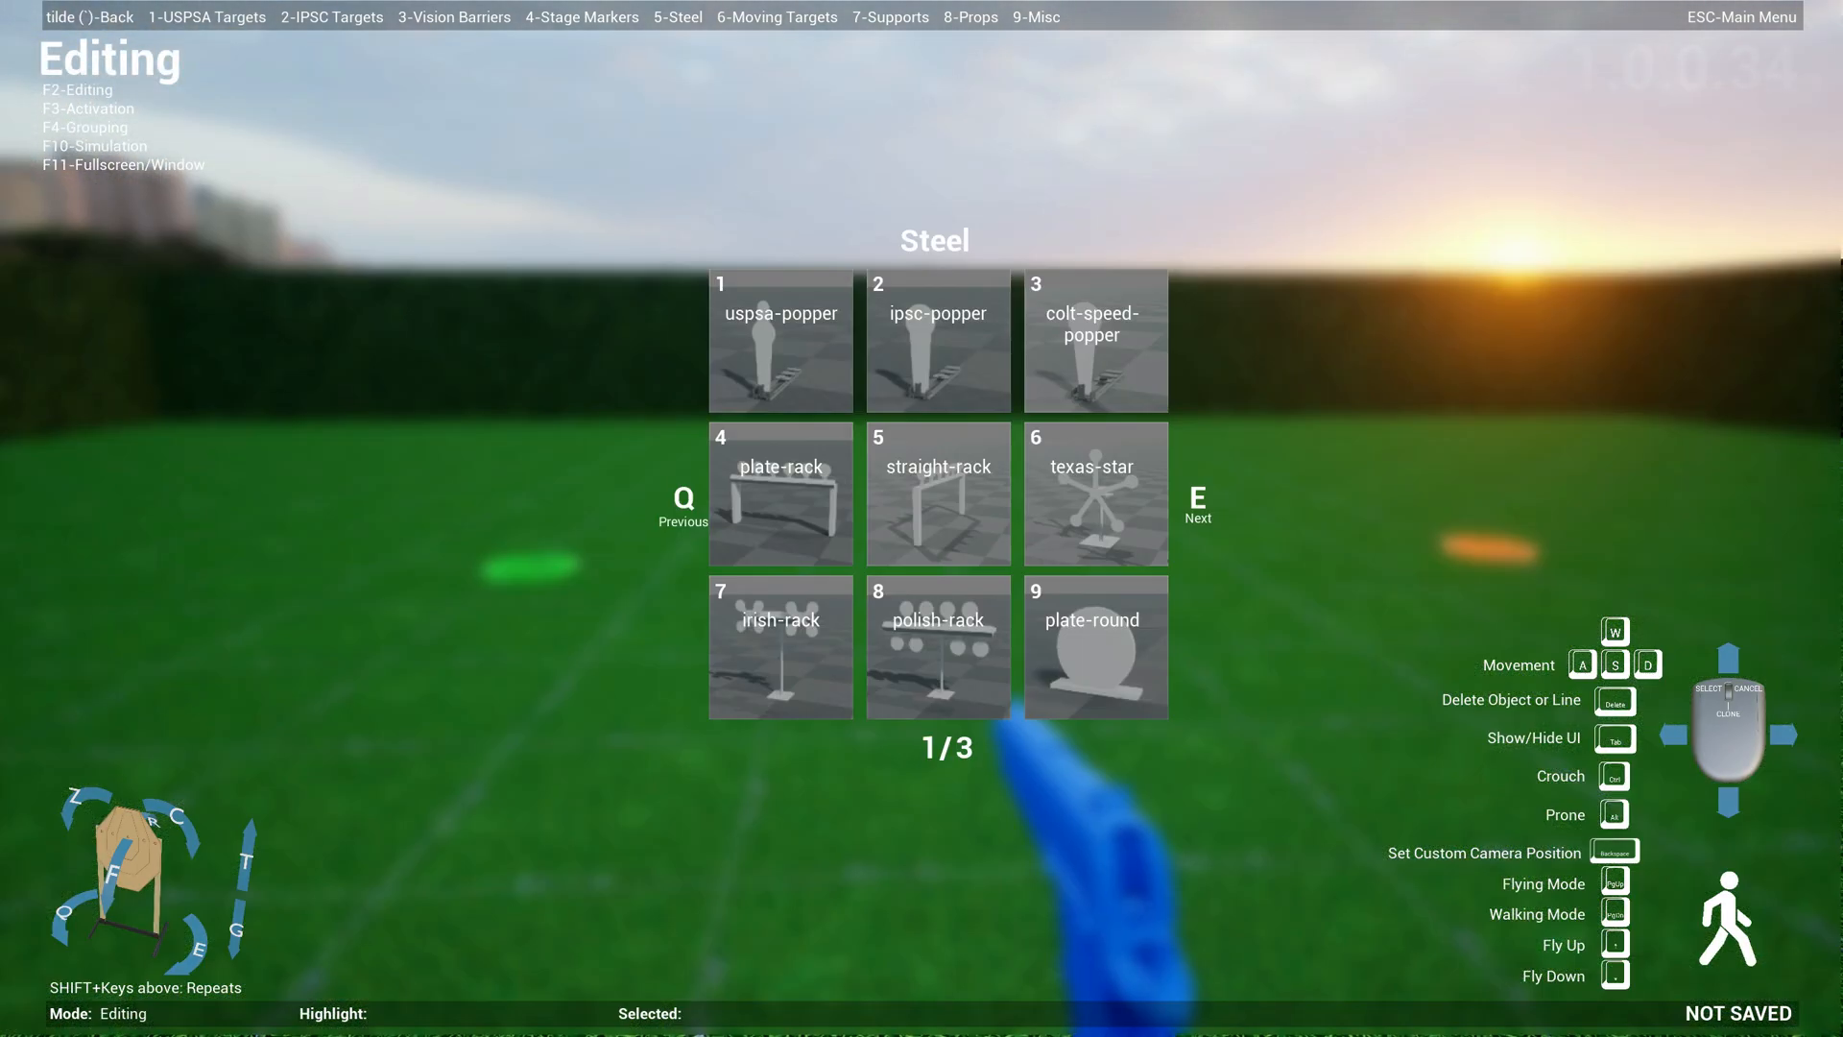
pyautogui.press('1')
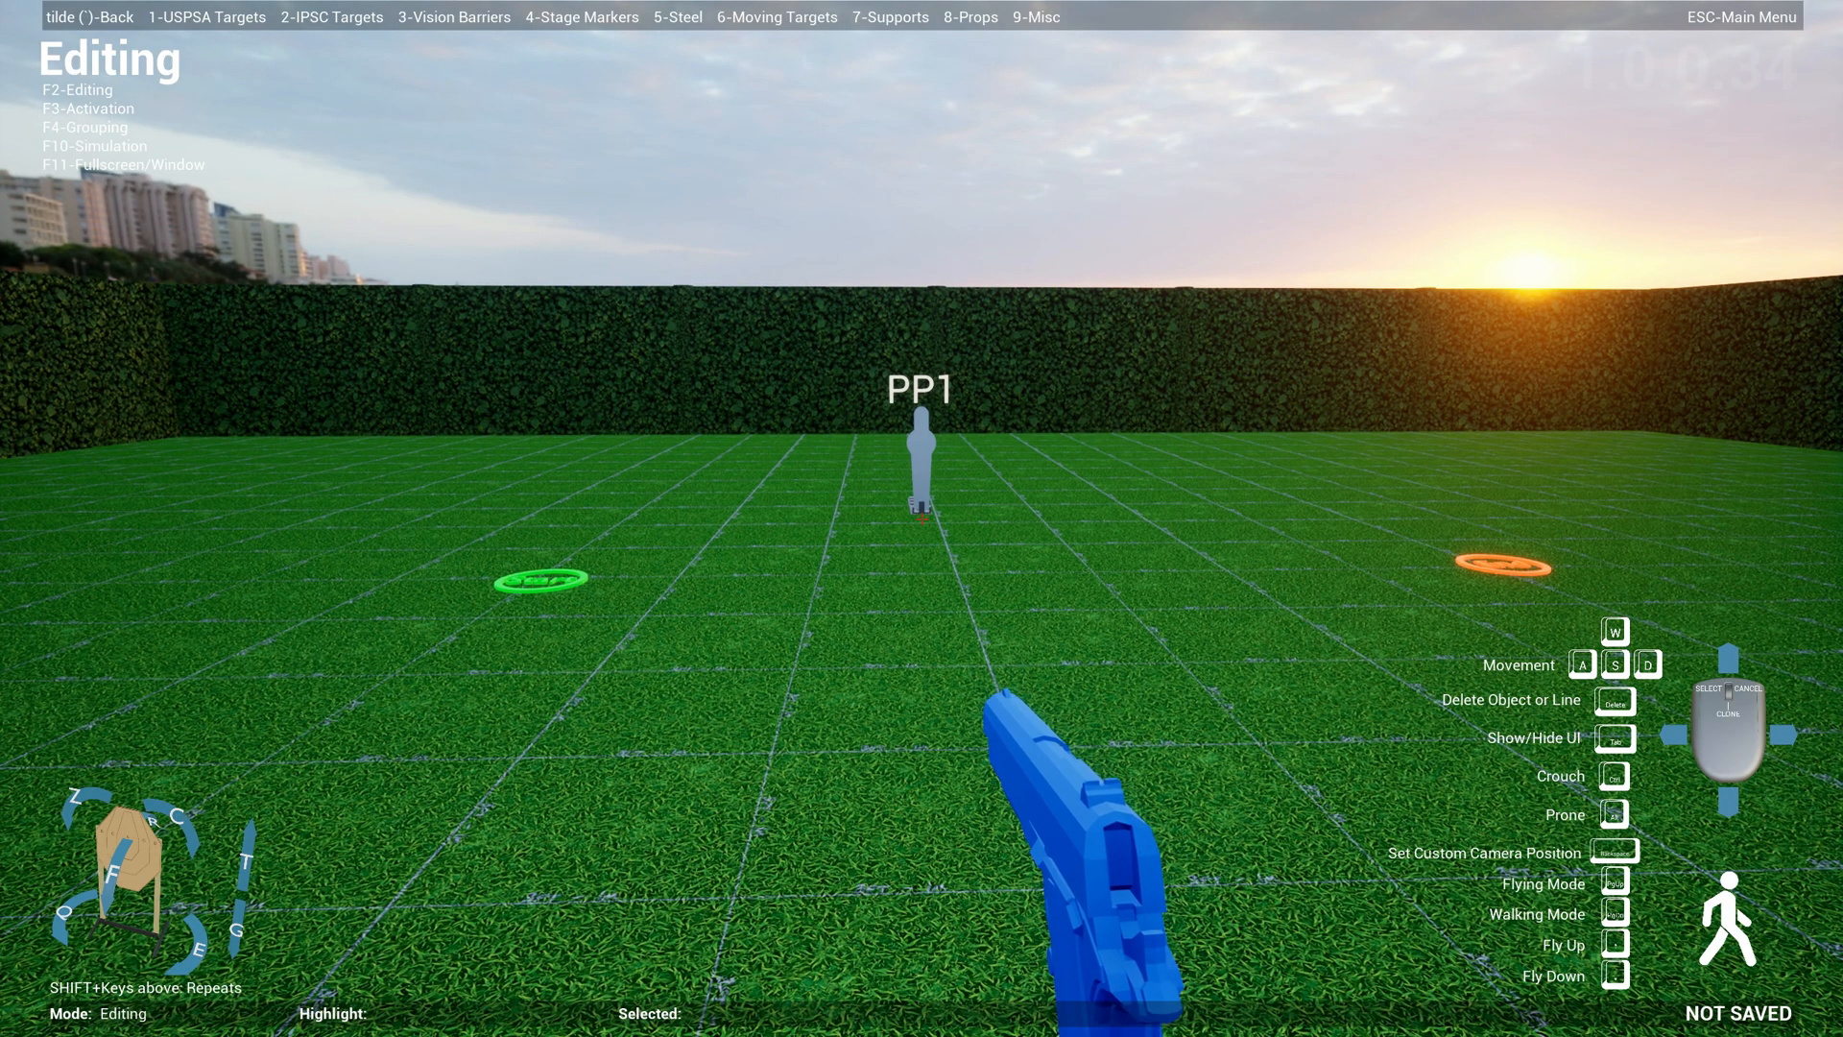
pyautogui.press('F3')
pyautogui.click(921, 507)
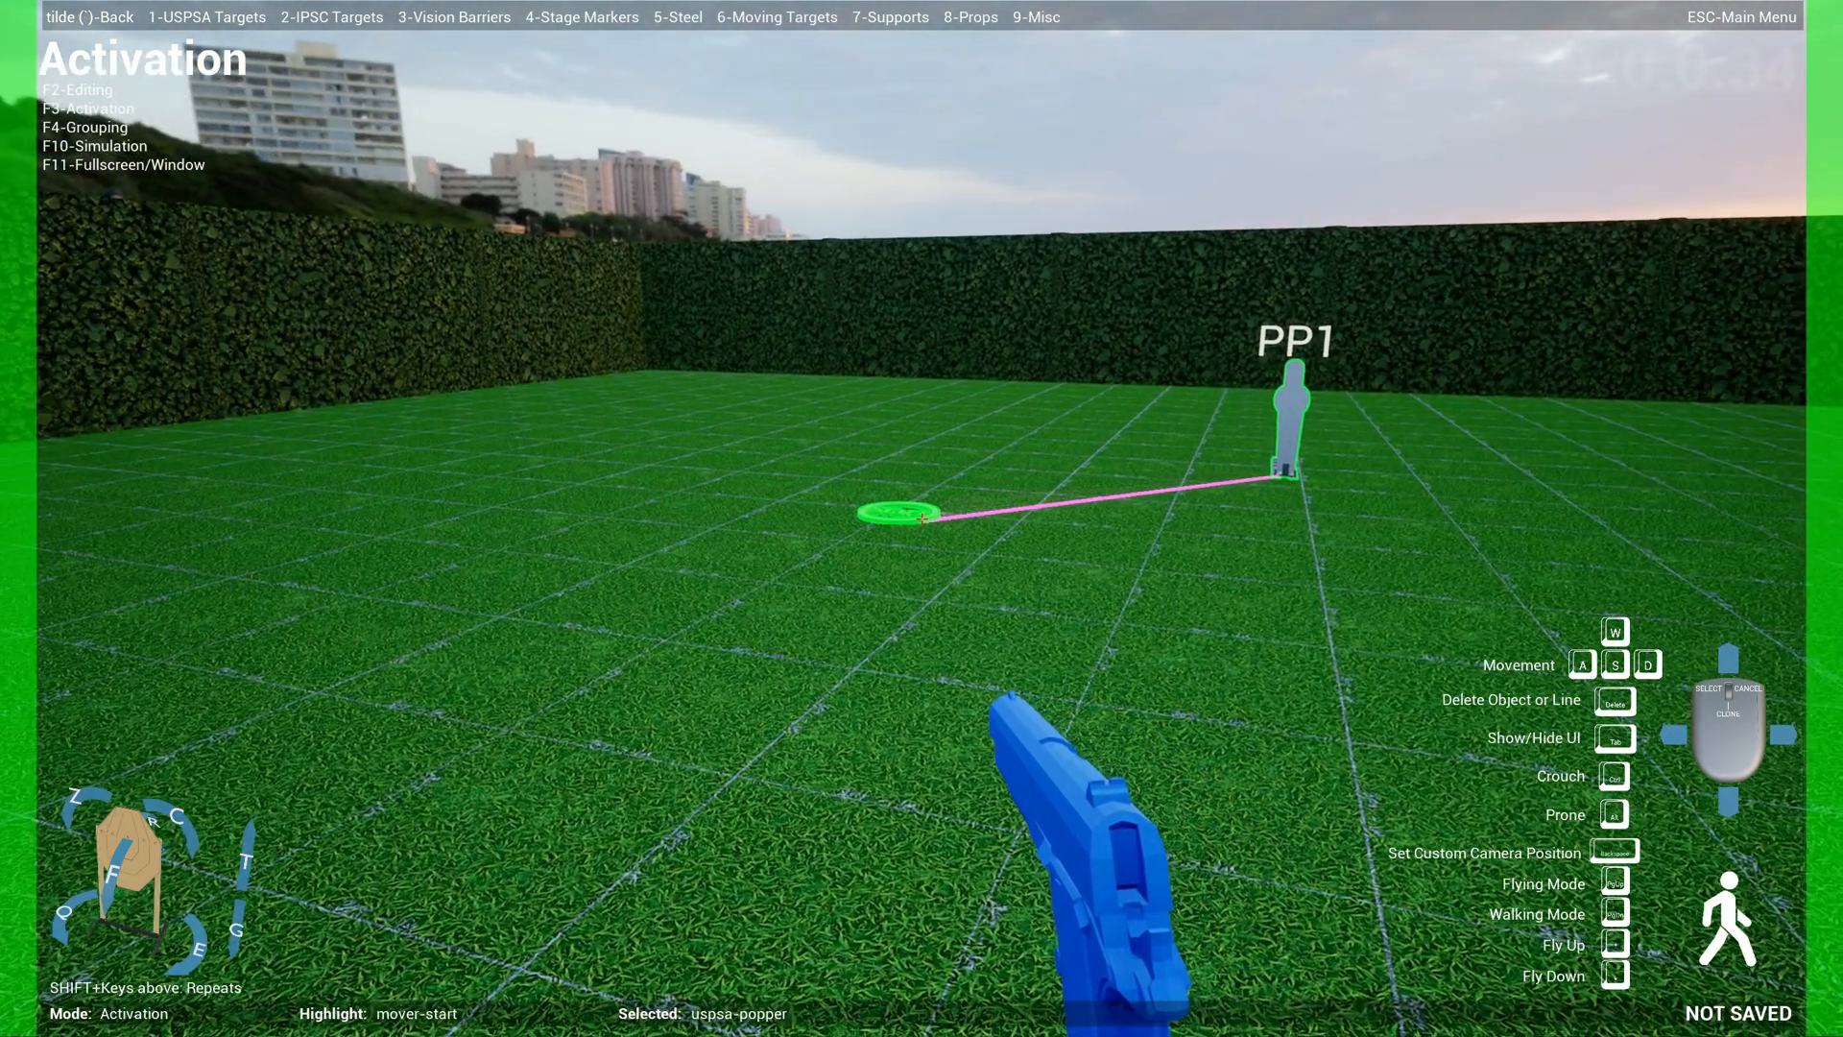
pyautogui.click(922, 519)
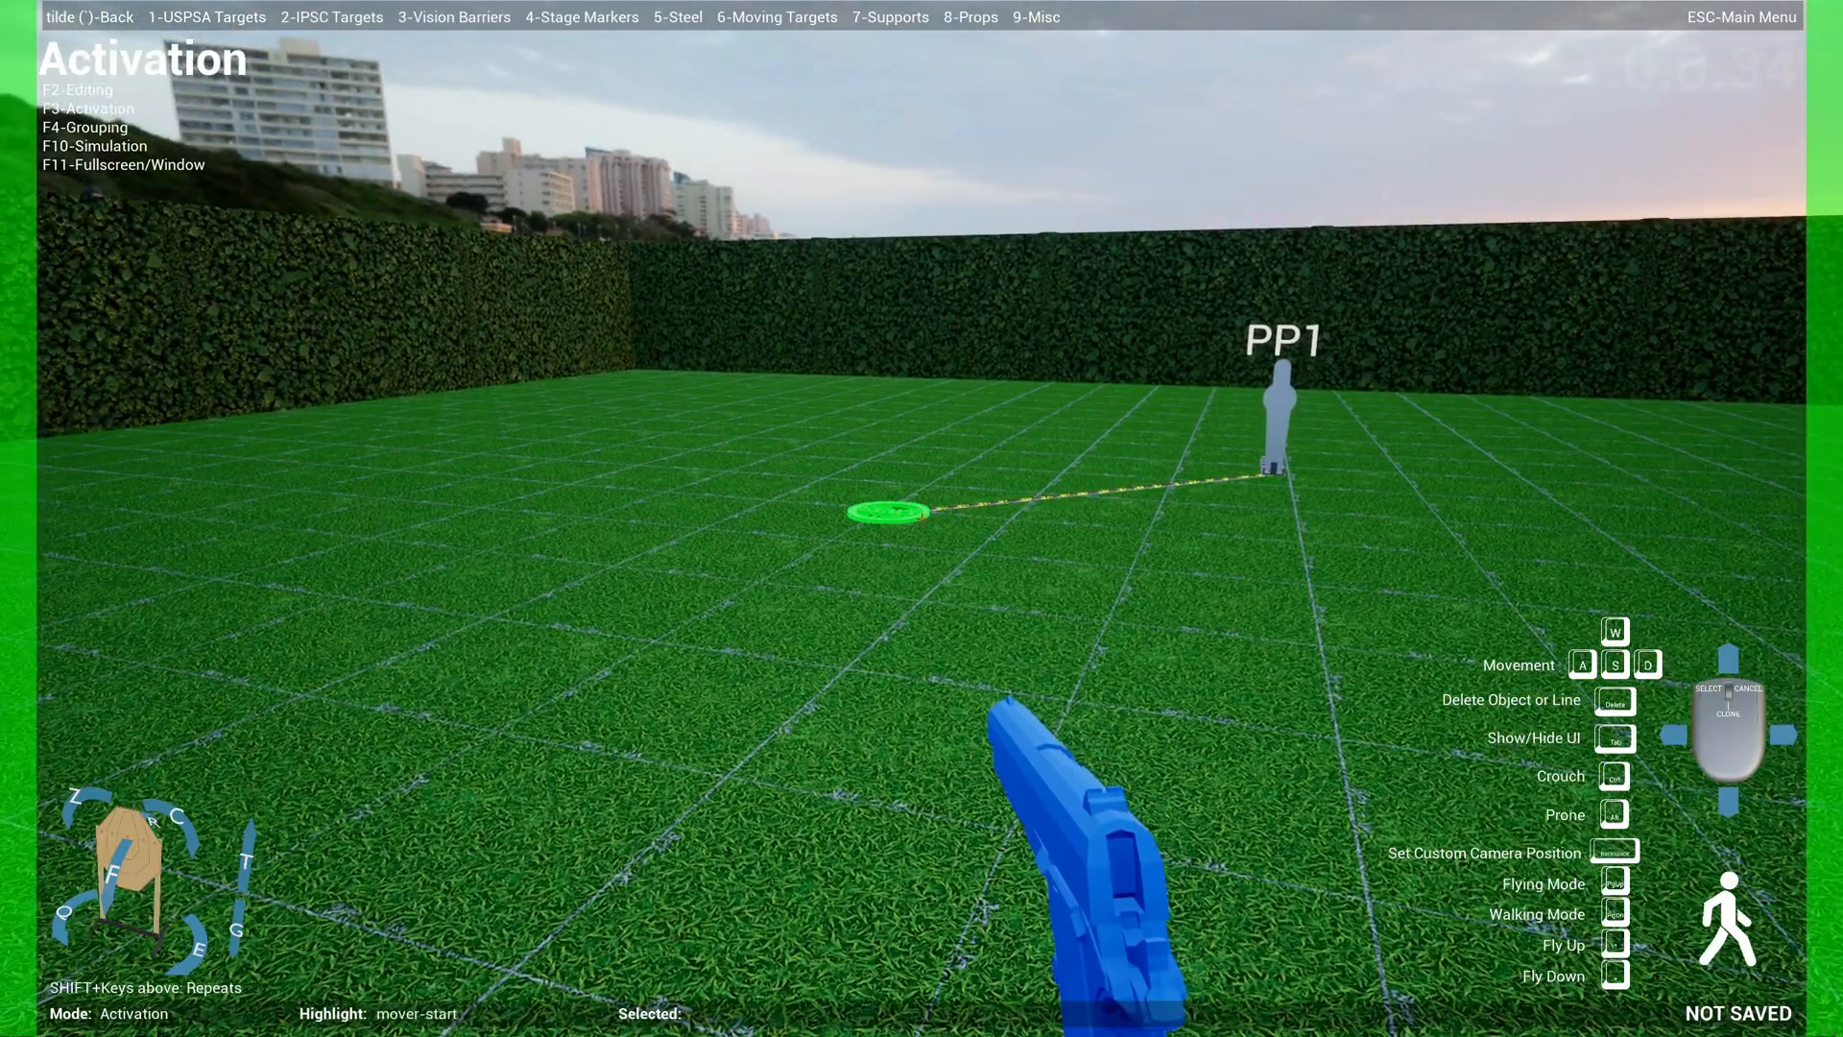
# - Connect mover-start to mover-end in Activation mode and check the stage briefly in Simulation mode
pyautogui.click(922, 518)
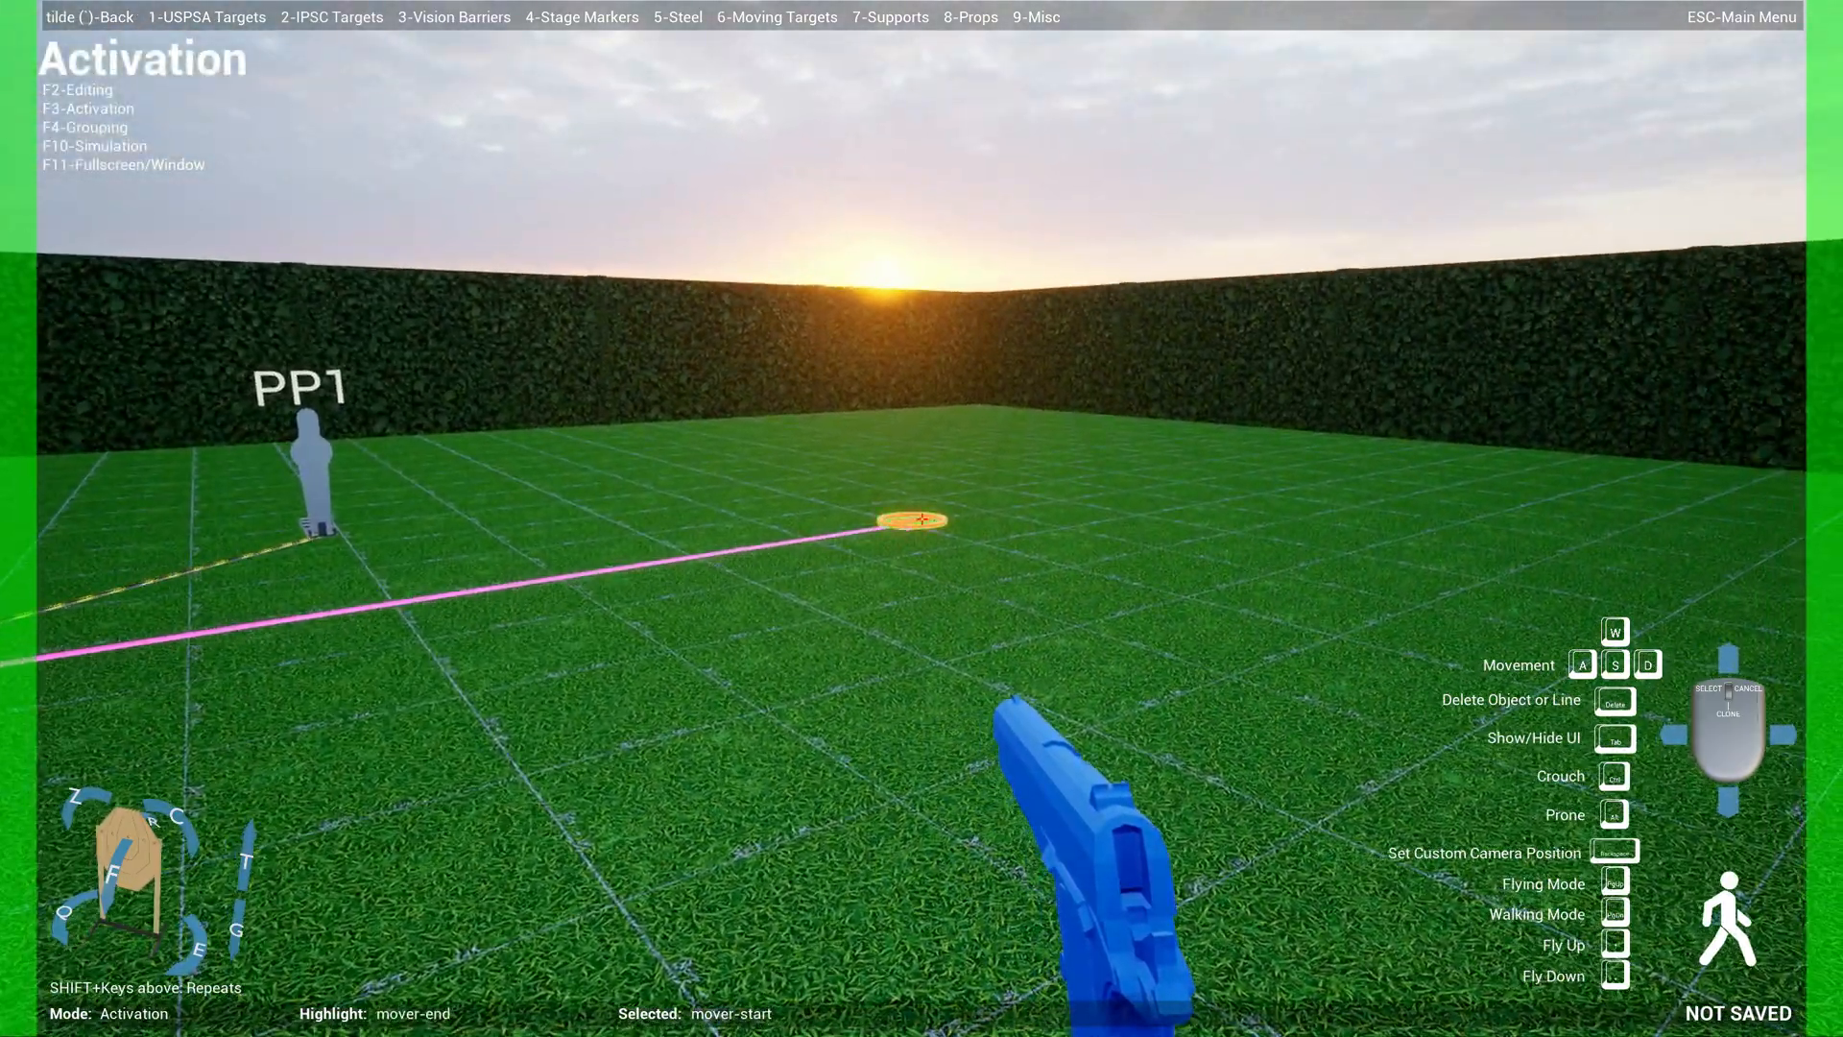
pyautogui.click(923, 519)
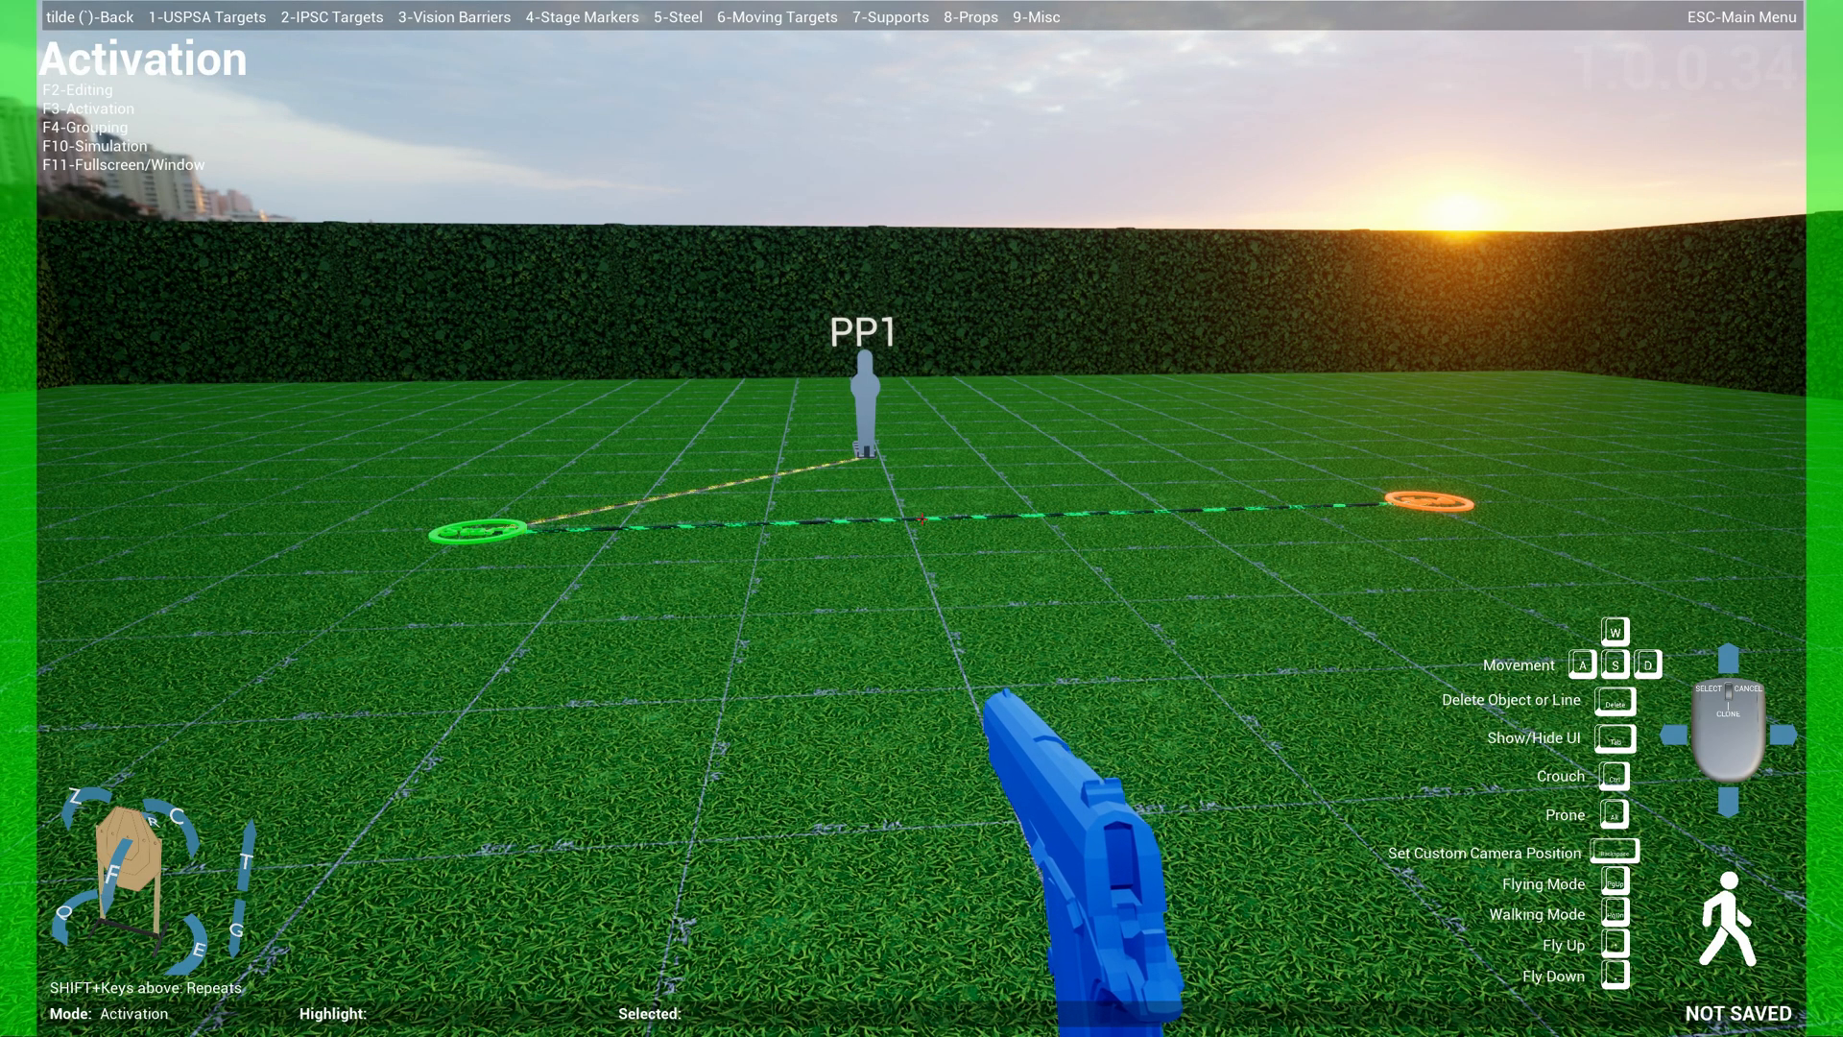
pyautogui.press('F10')
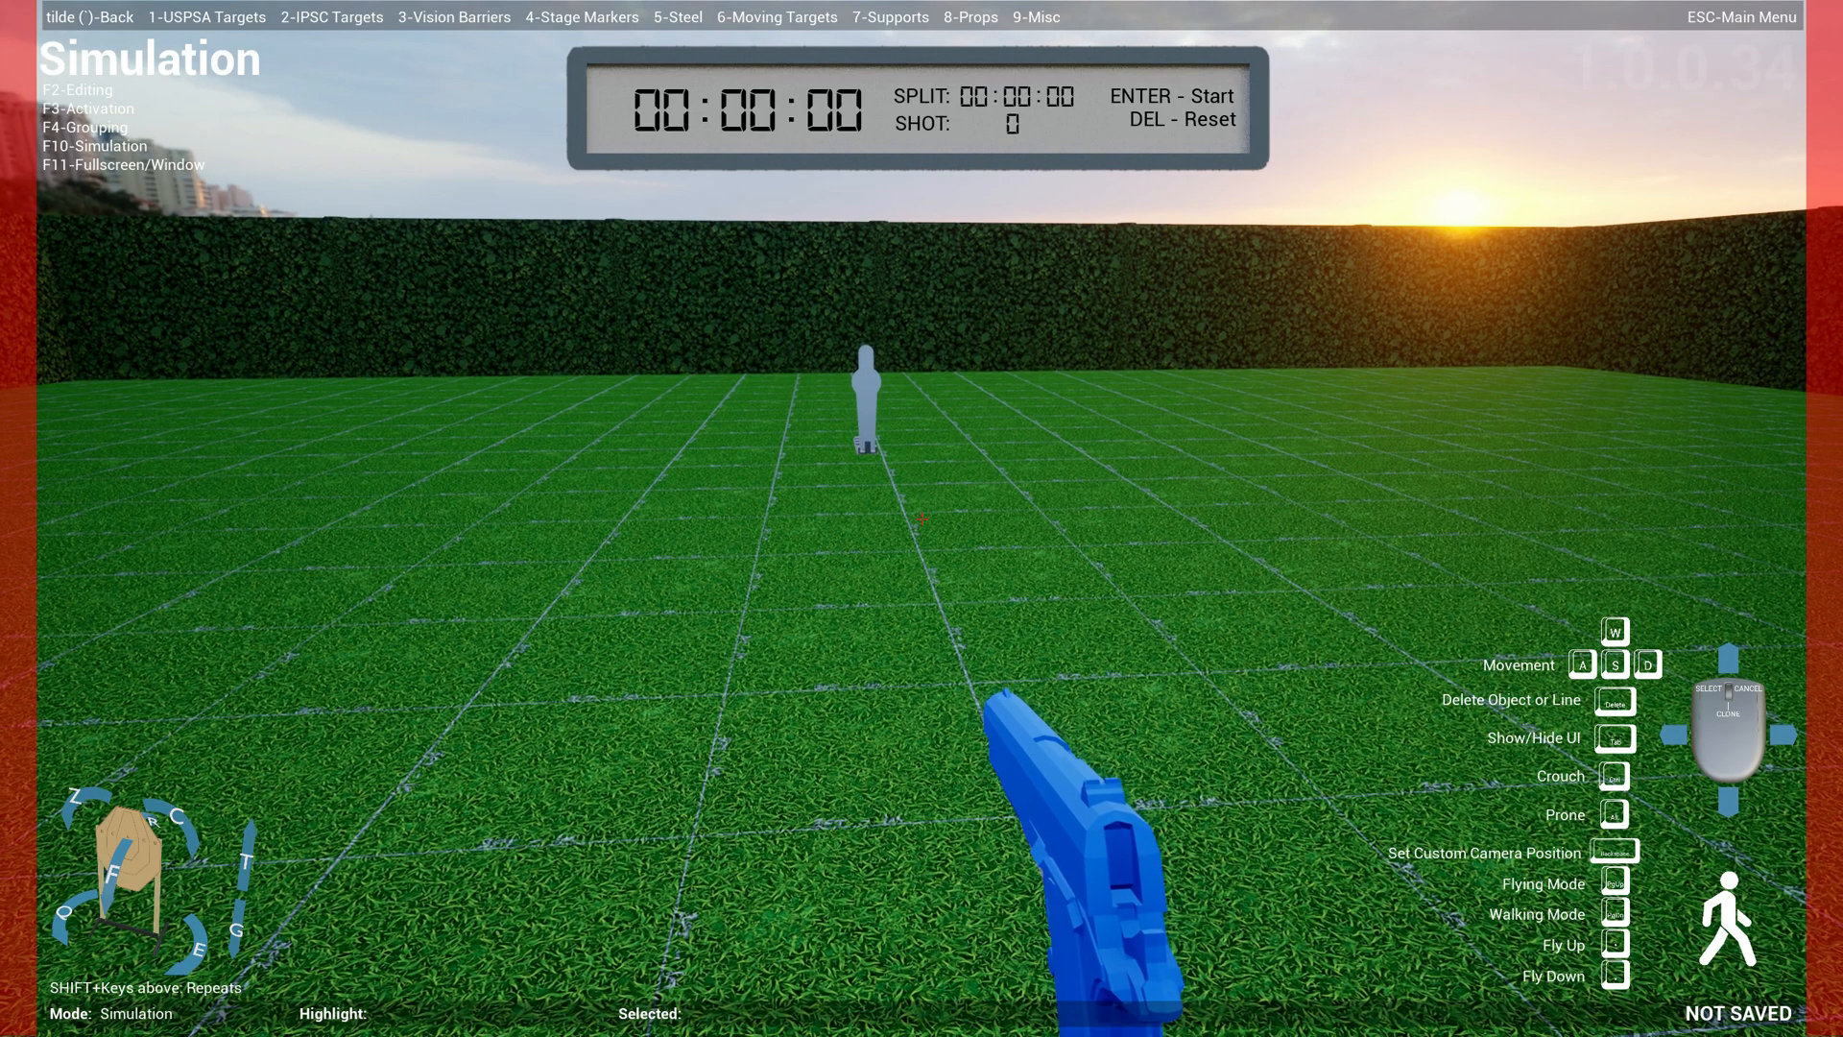
pyautogui.press('F3')
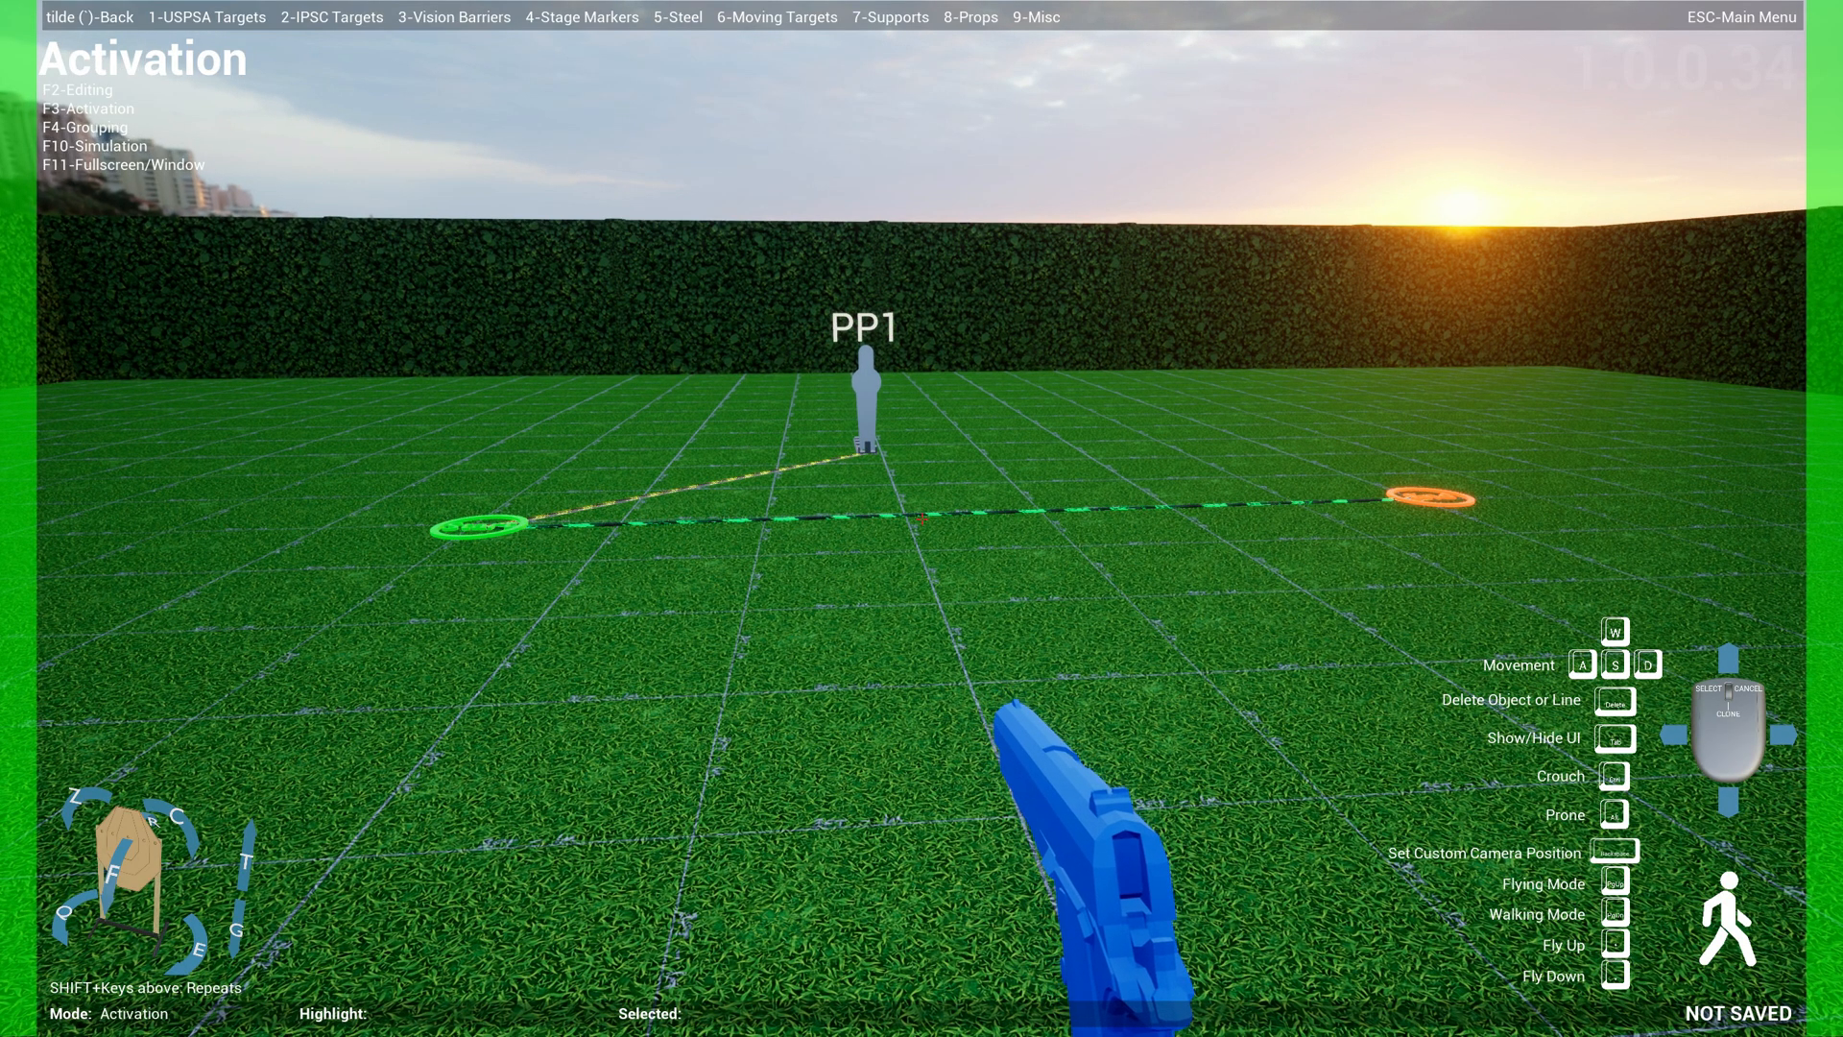
# - Place two uspsa-full-target objects side by side at the mover-start marker
pyautogui.press('1')
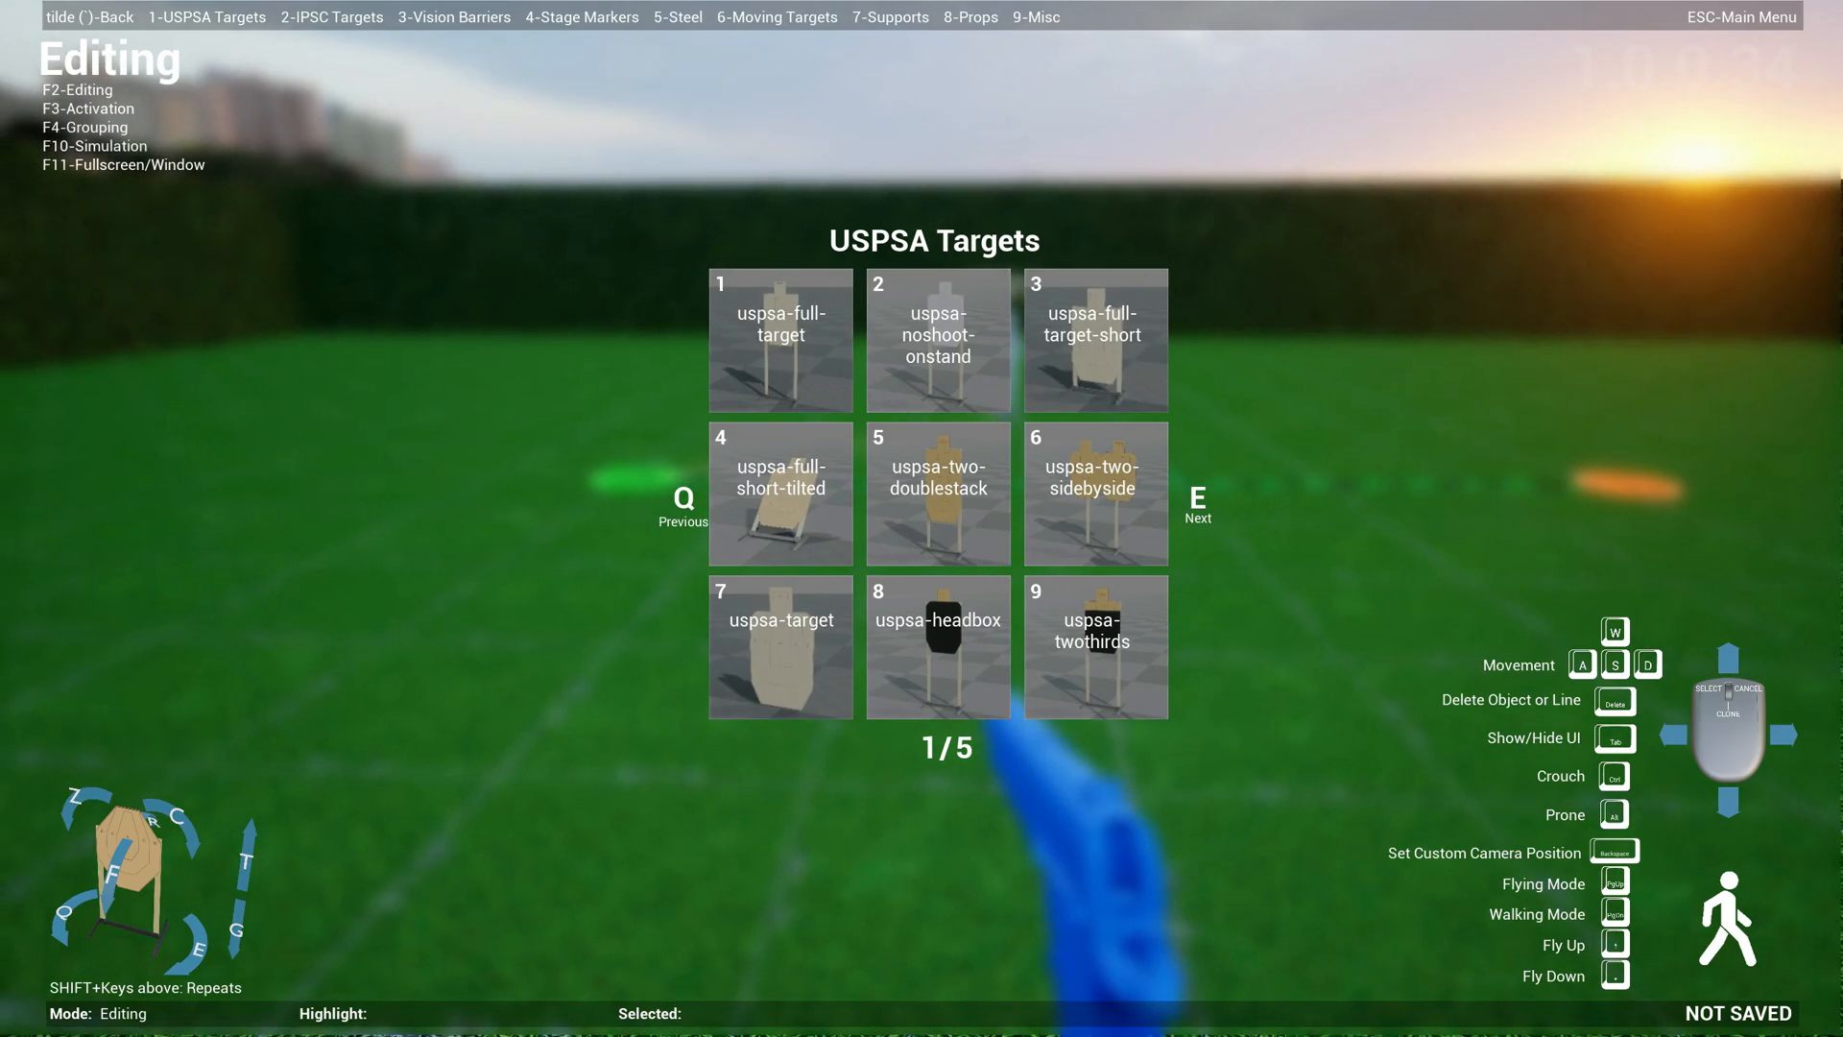
pyautogui.press('1')
pyautogui.press('1')
pyautogui.press('1')
pyautogui.press('a')
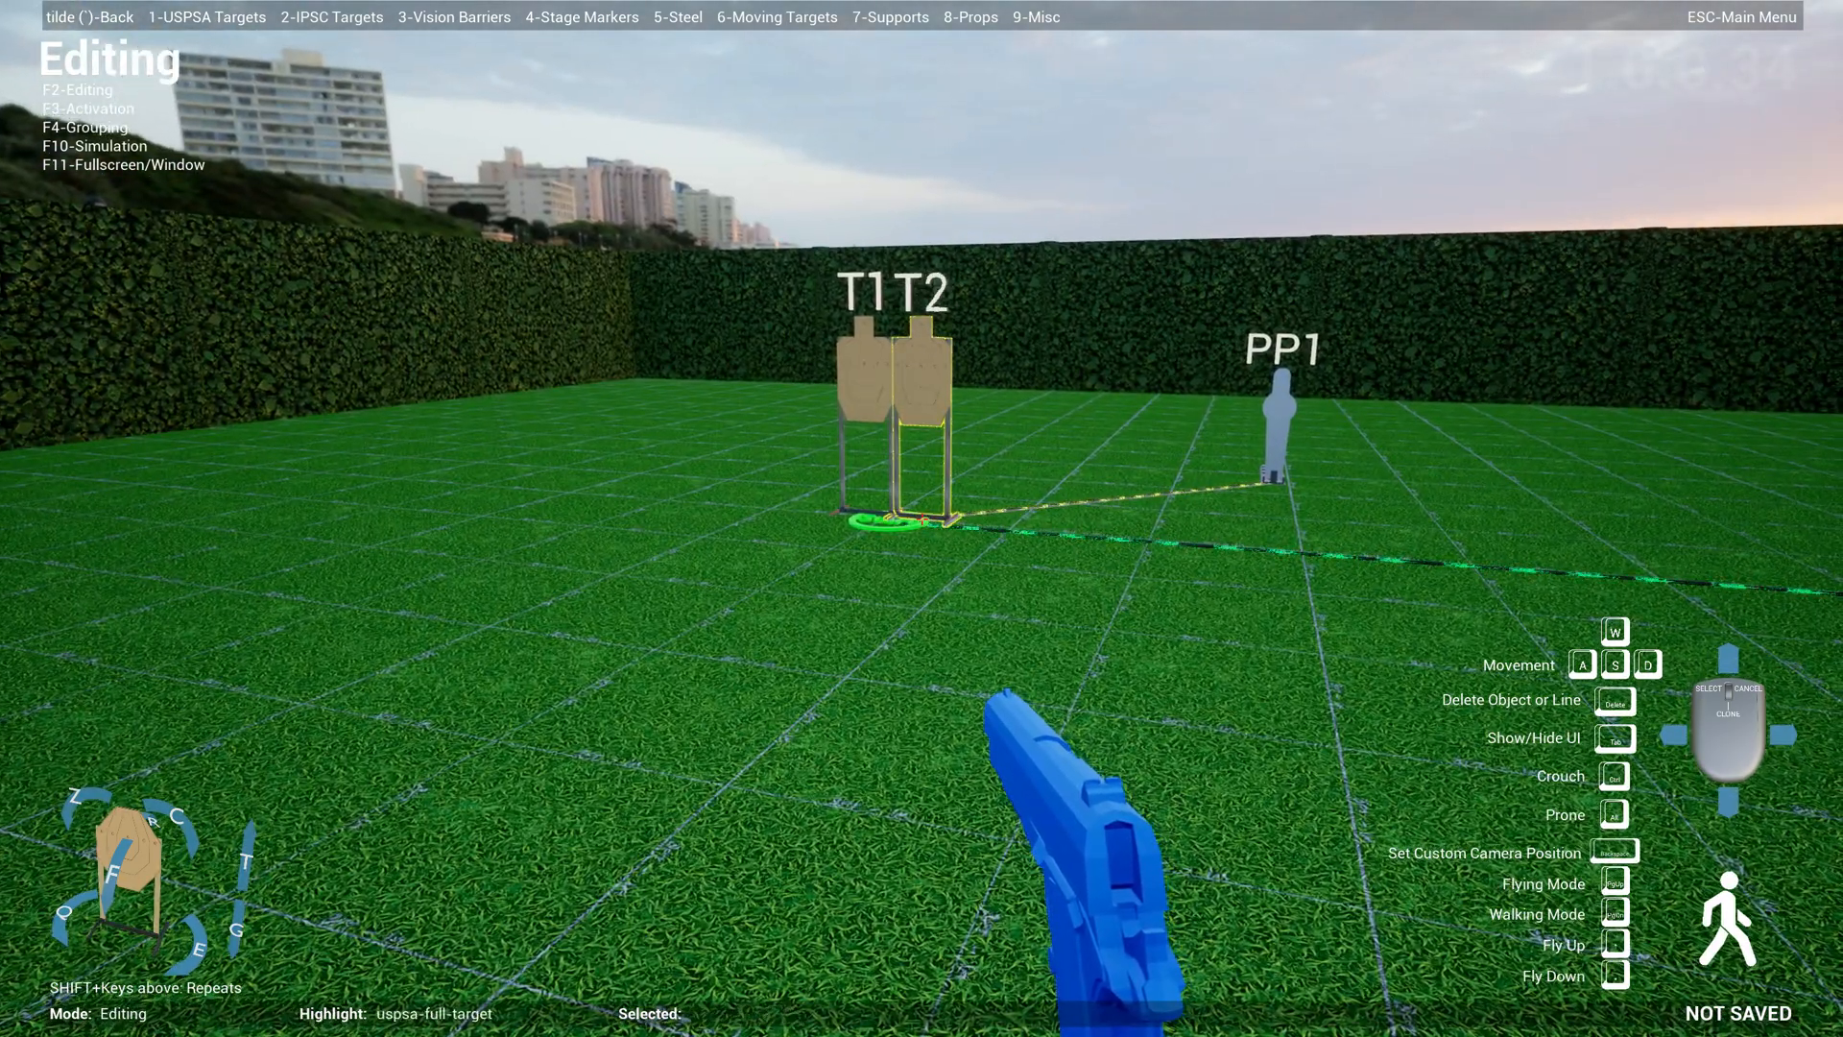
# - Group targets T1 and T2 with mover-start in Grouping mode
pyautogui.press('s')
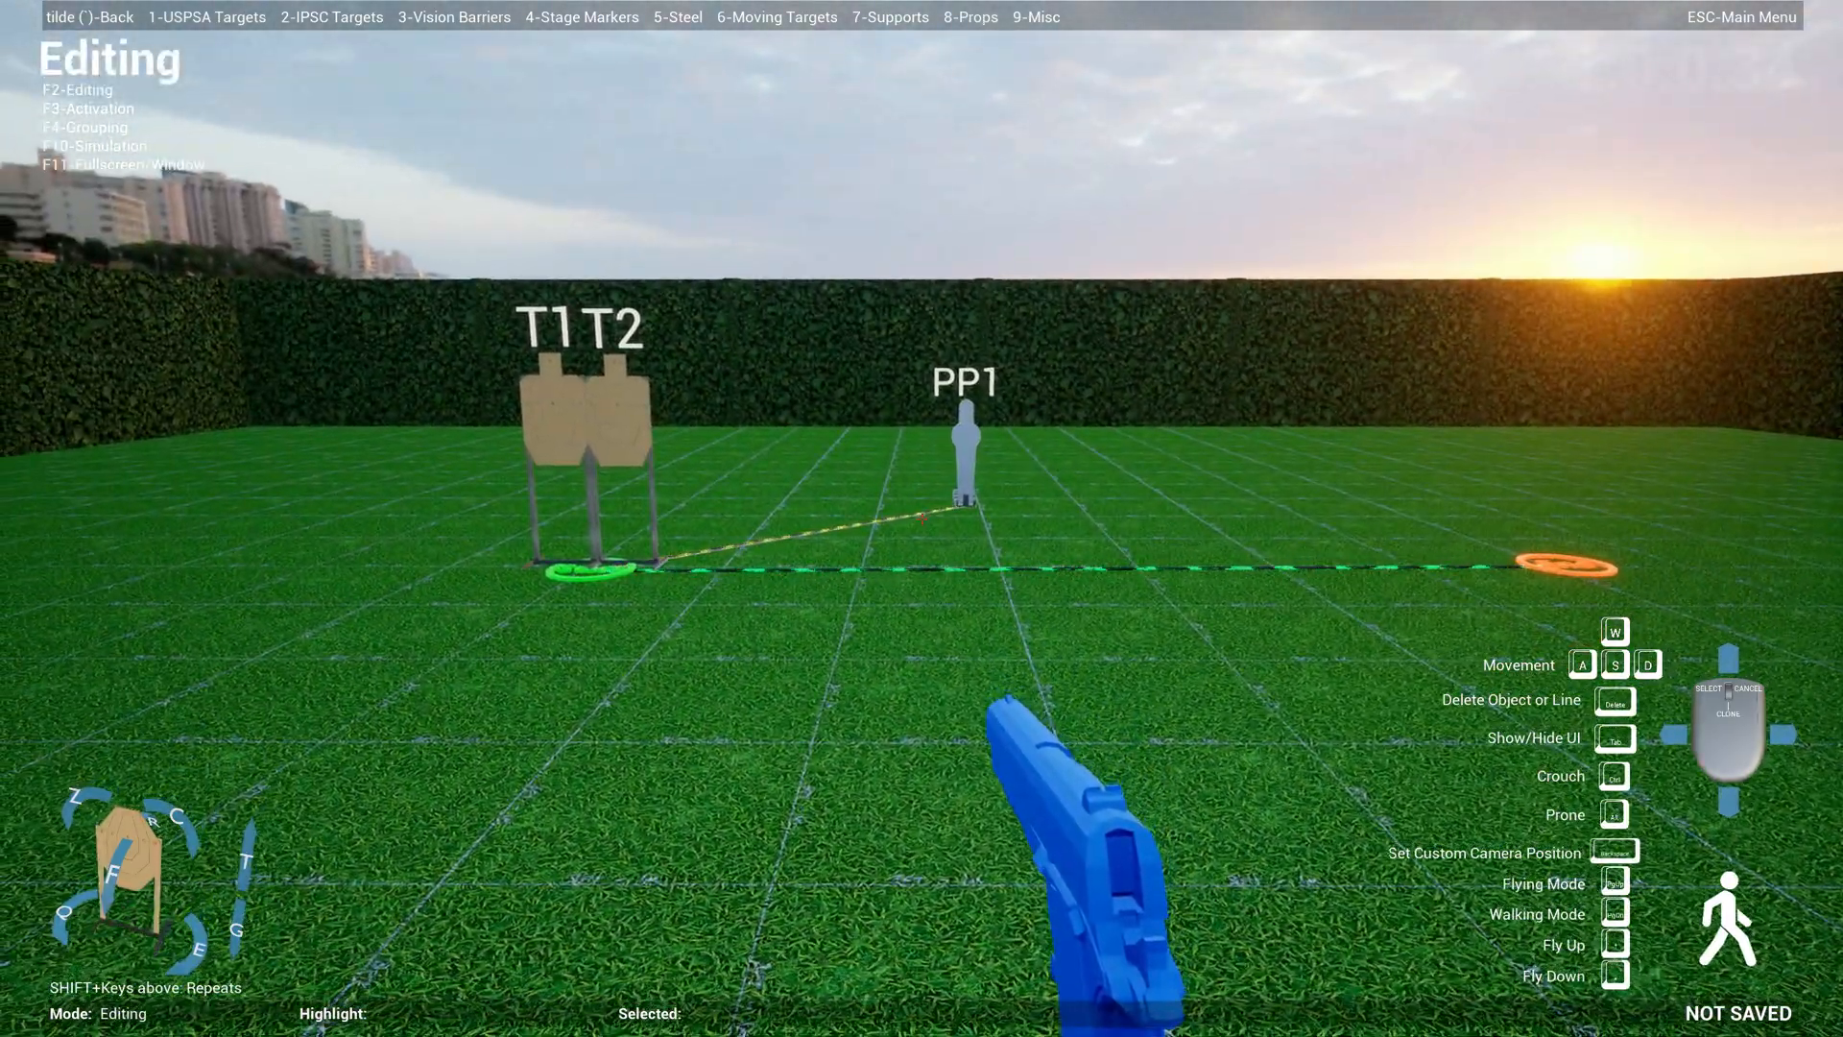
pyautogui.press('w')
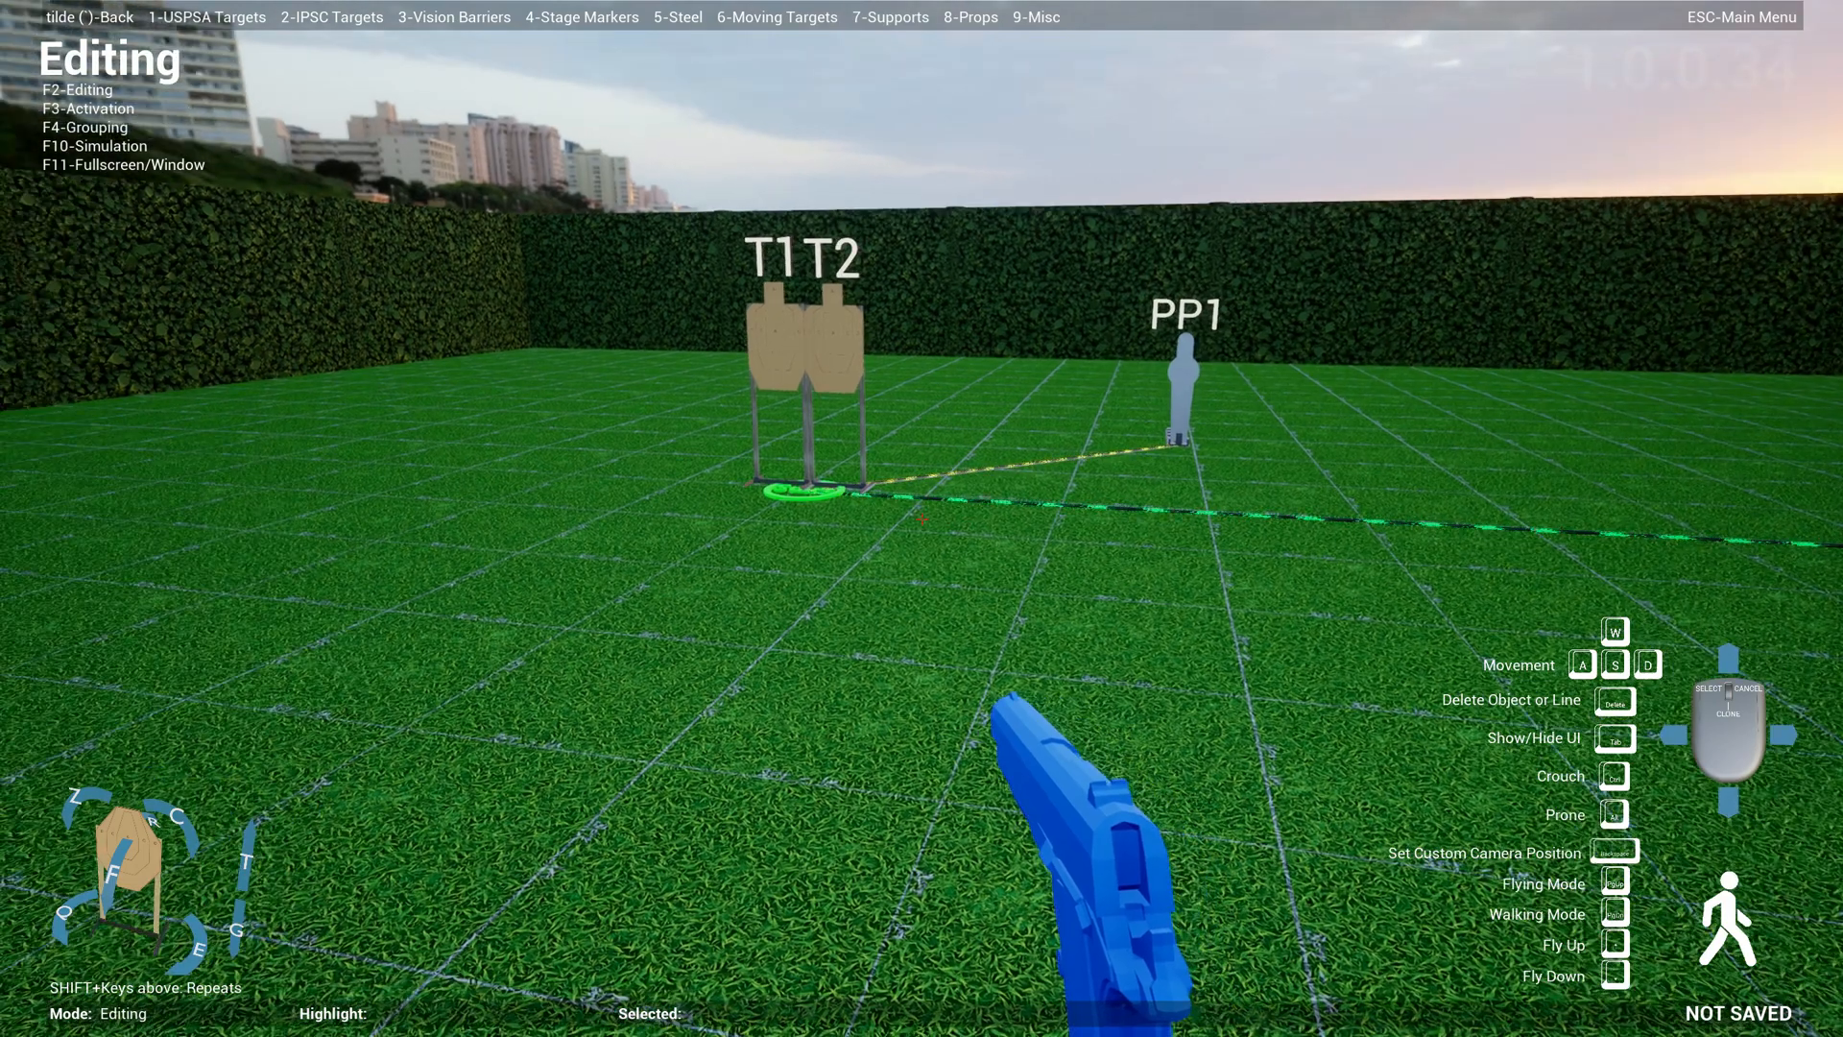
pyautogui.press('F4')
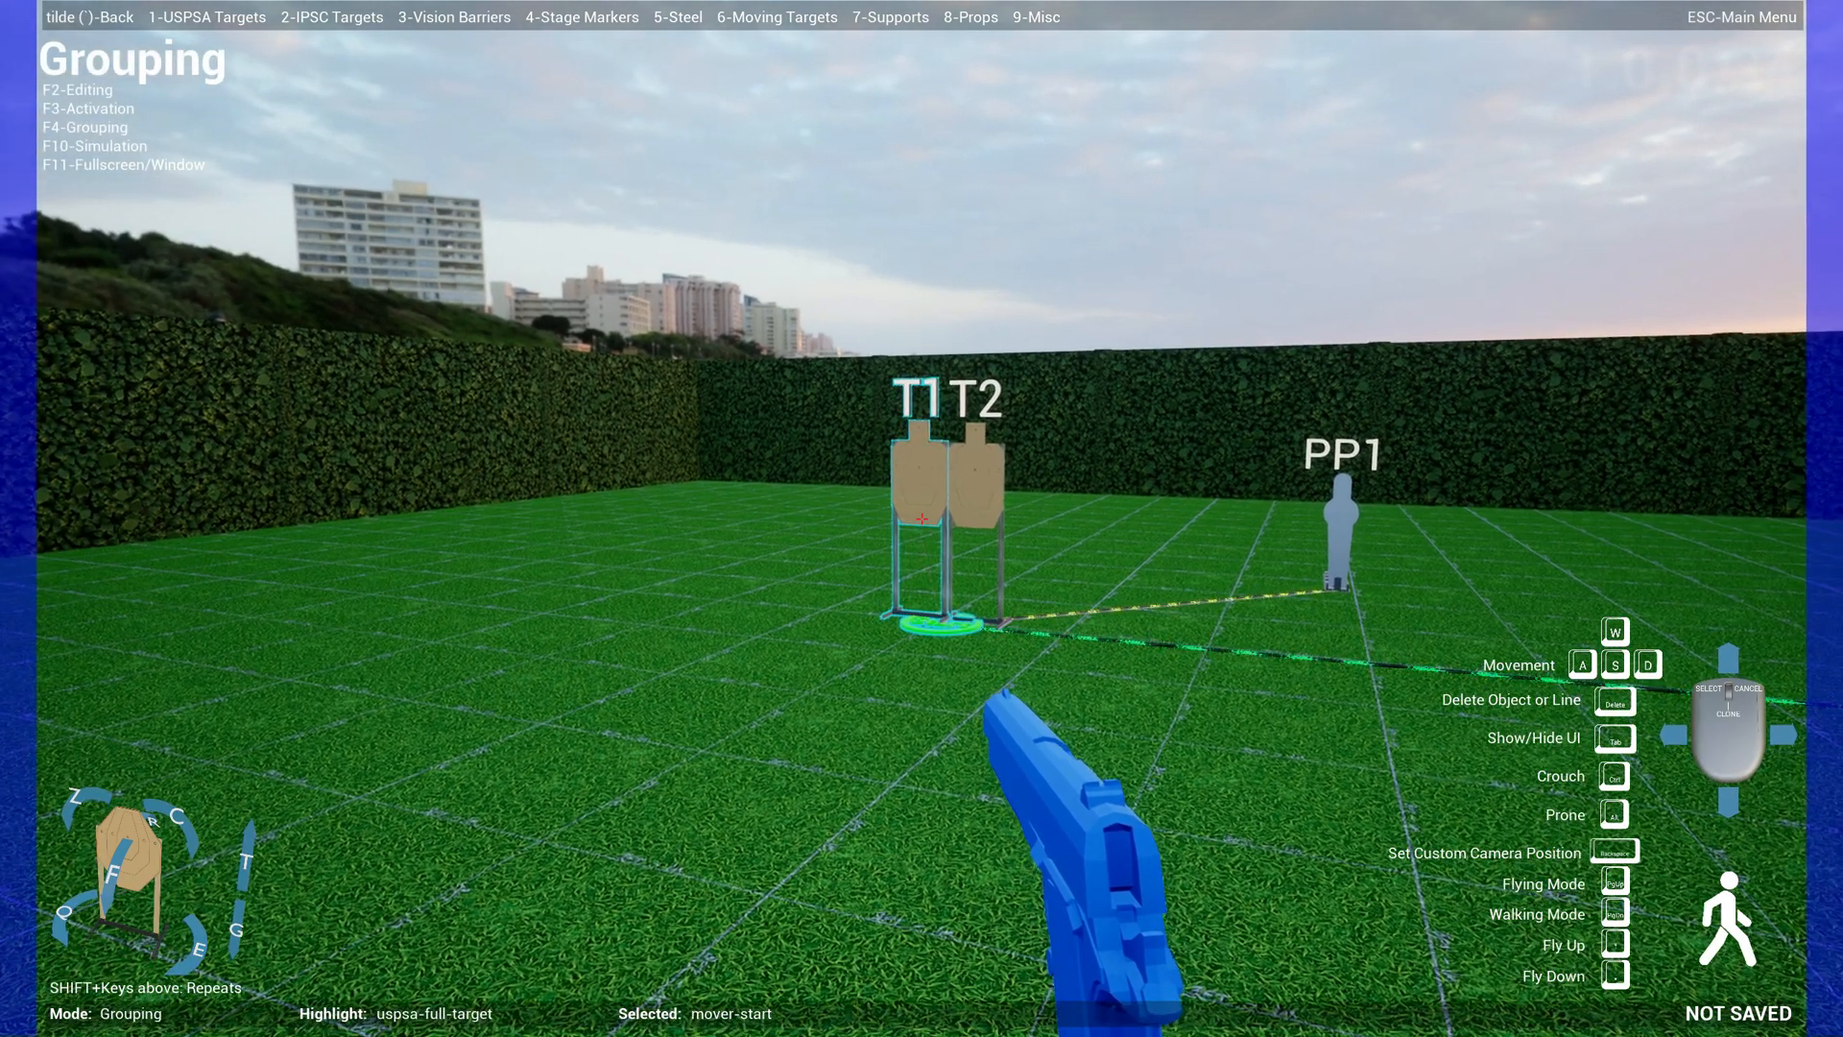
pyautogui.click(922, 518)
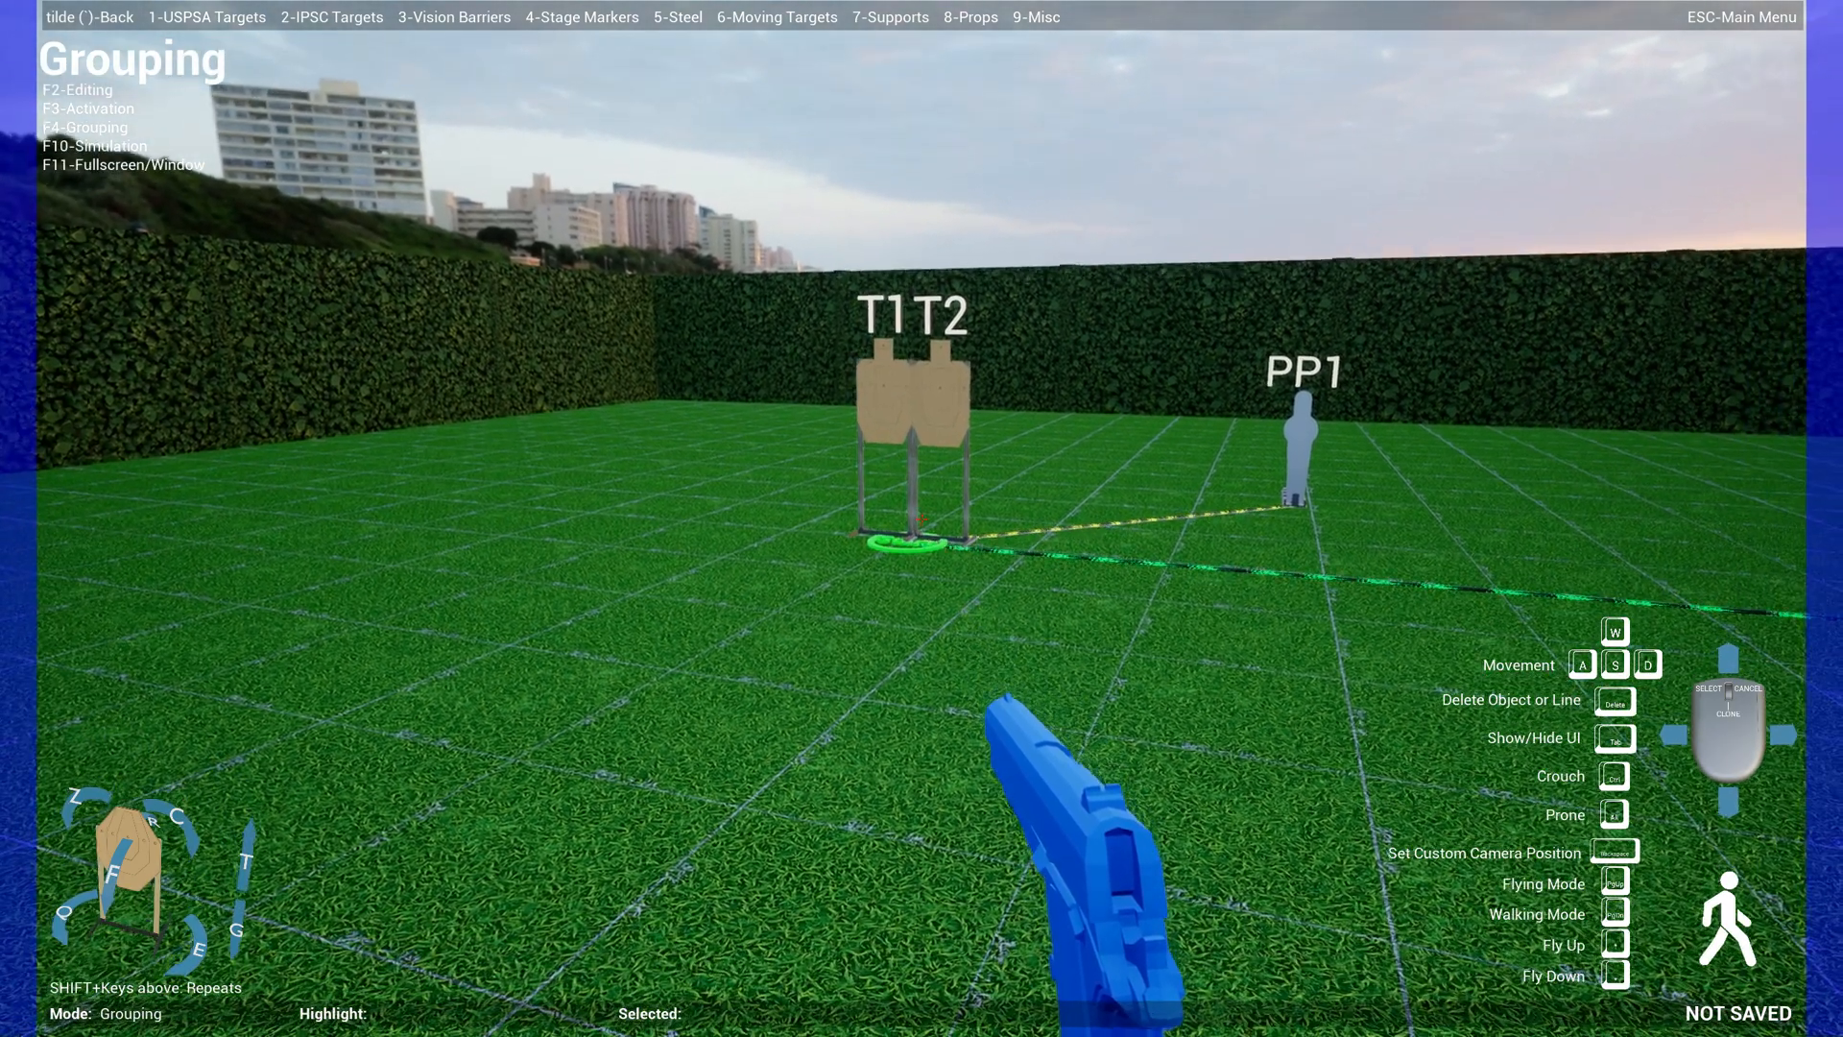
pyautogui.click(922, 518)
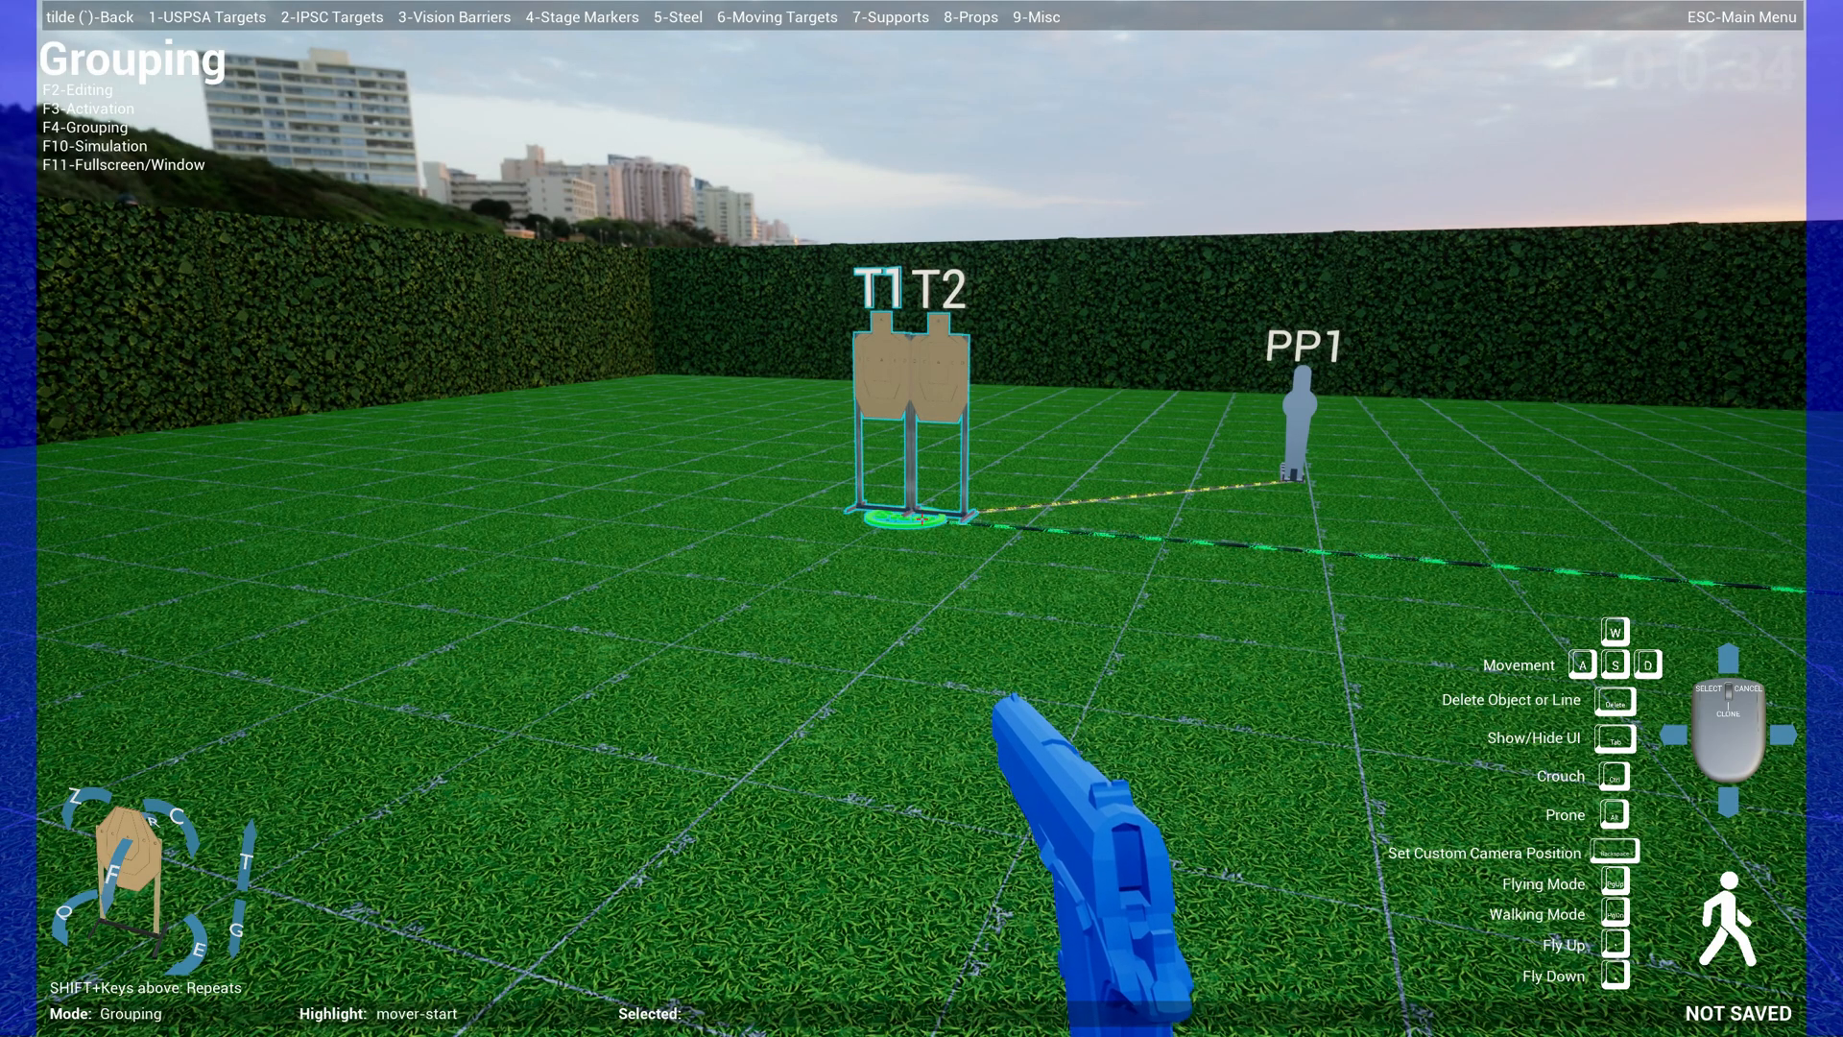
# - Simulate the stage, shoot the popper to test the moving targets, and return to Editing mode
pyautogui.press('F10')
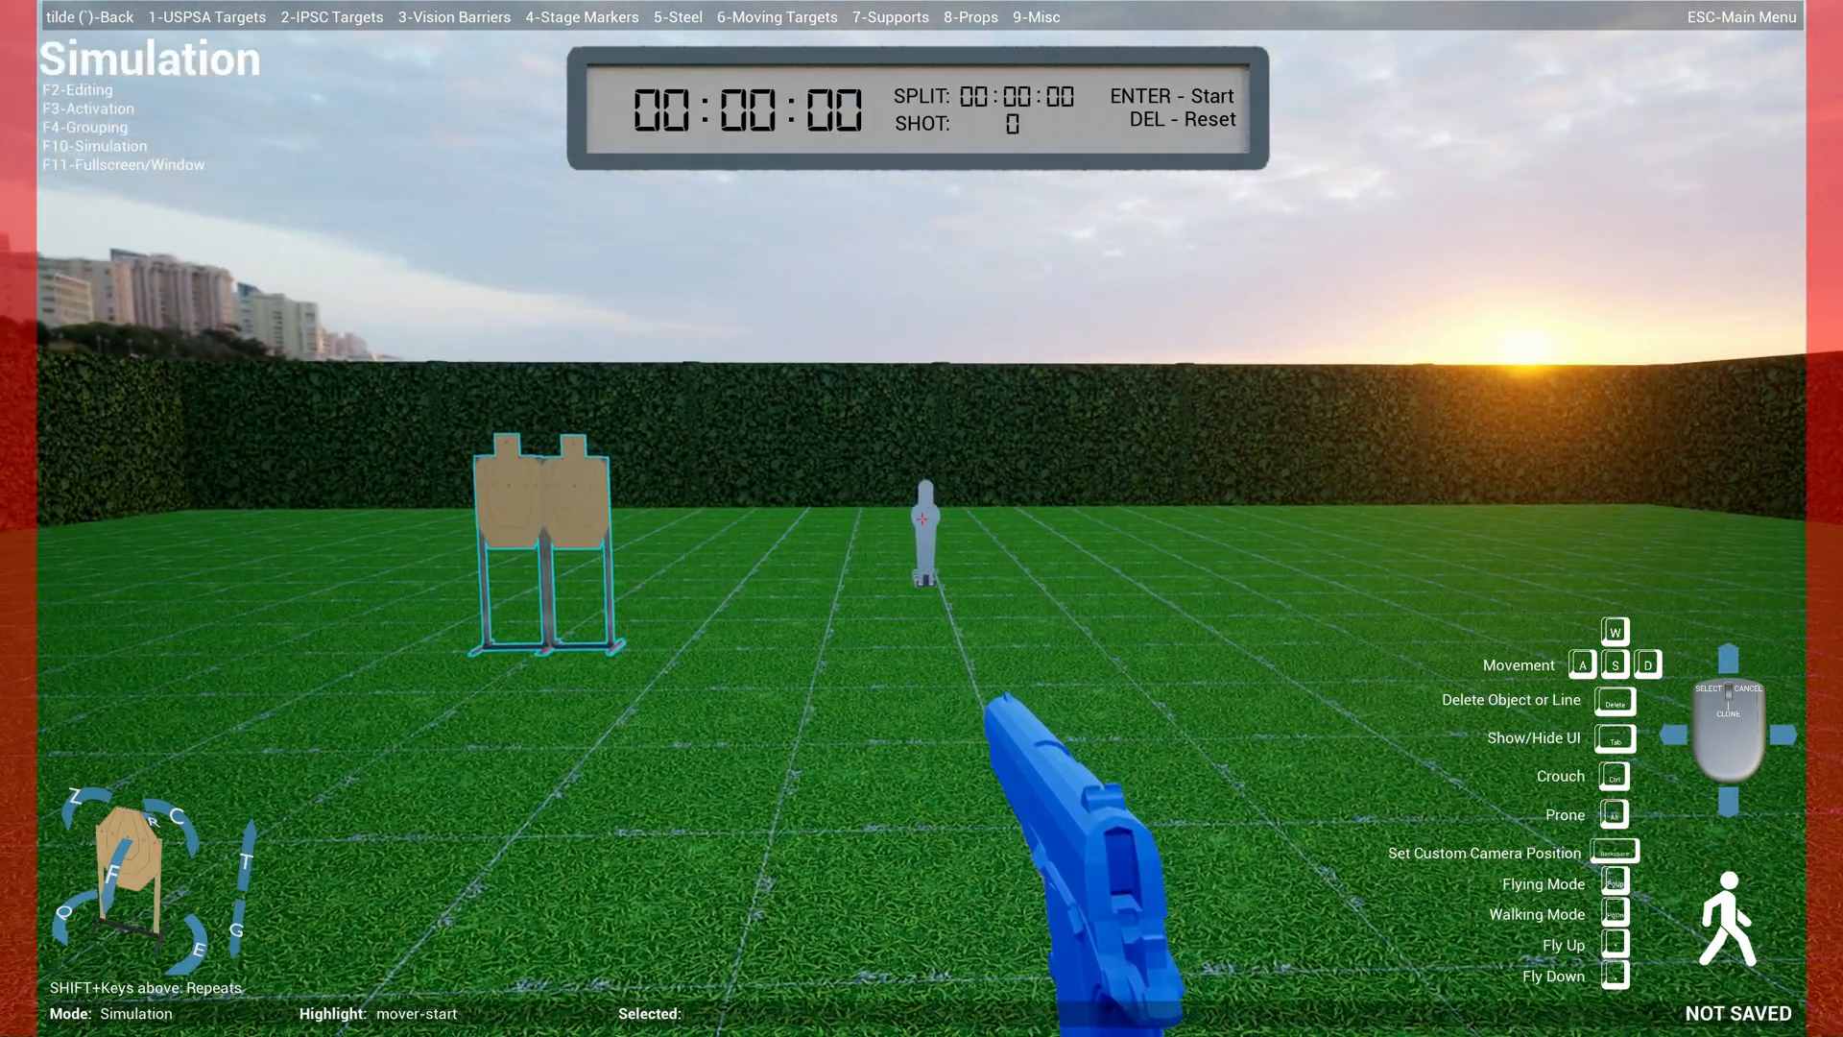
pyautogui.click(922, 519)
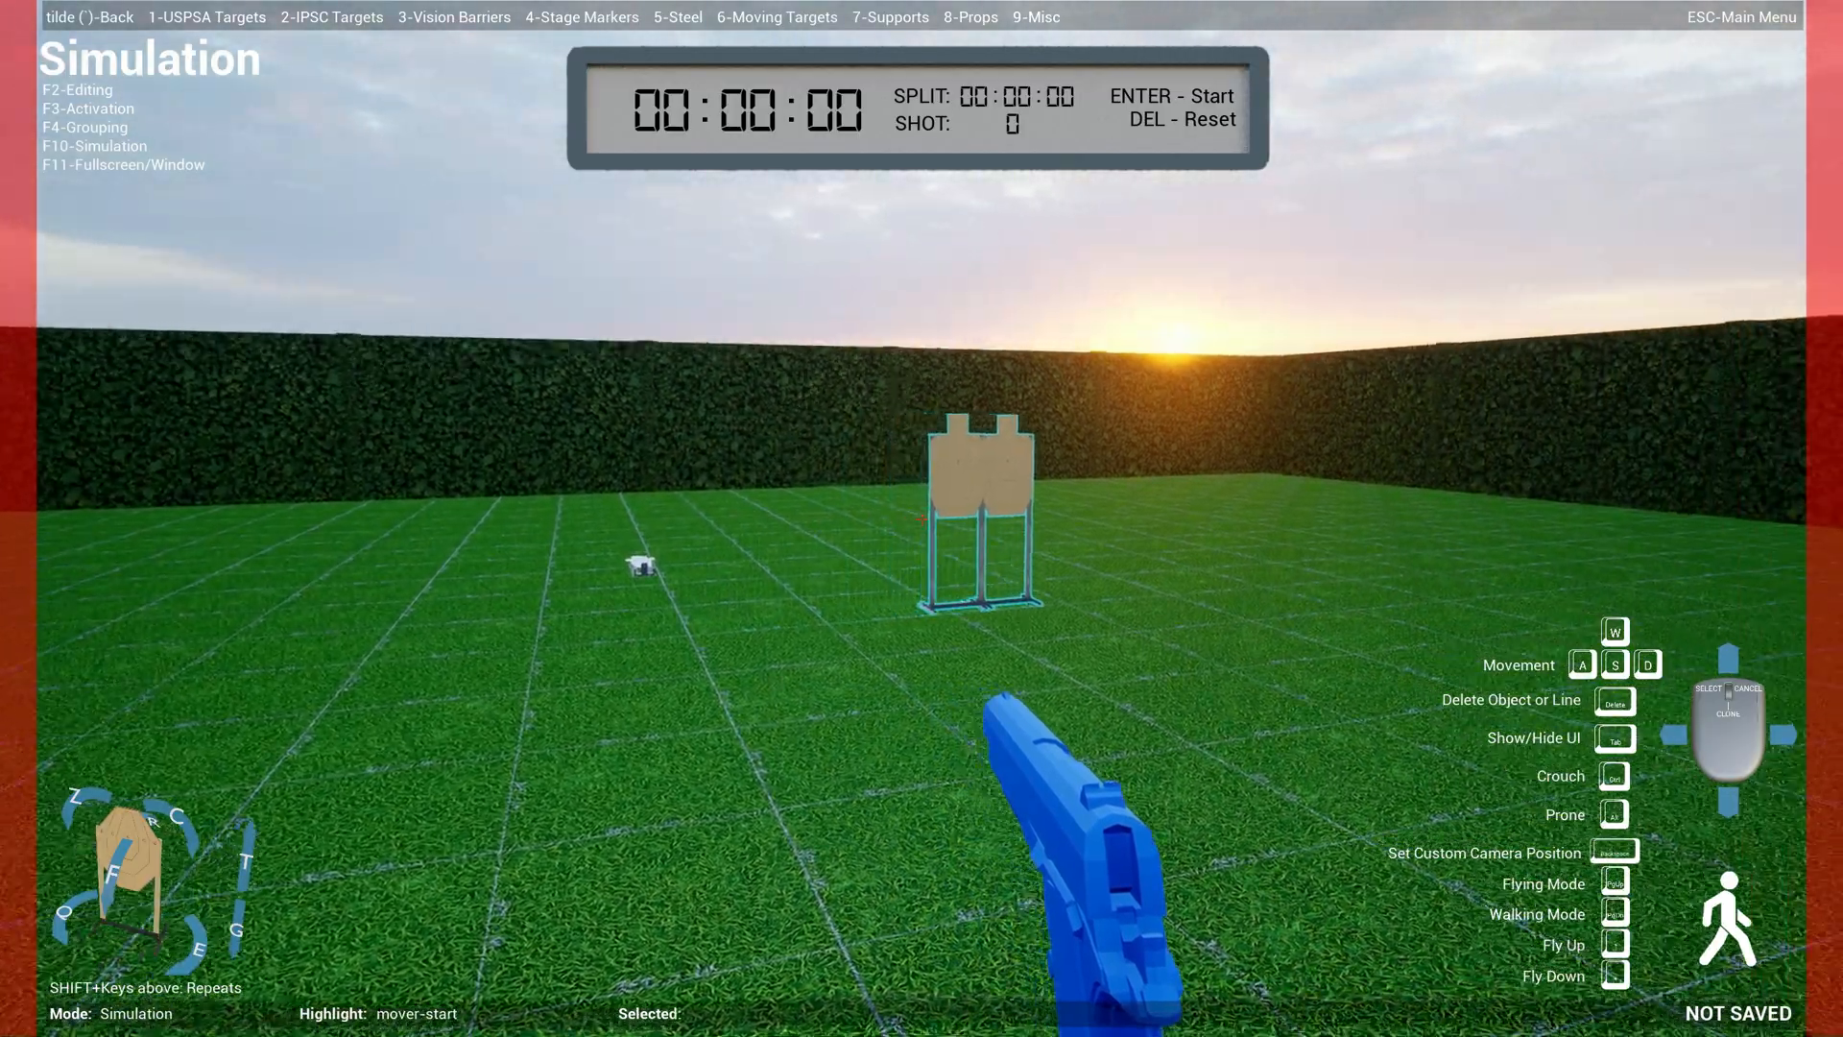
pyautogui.press('F2')
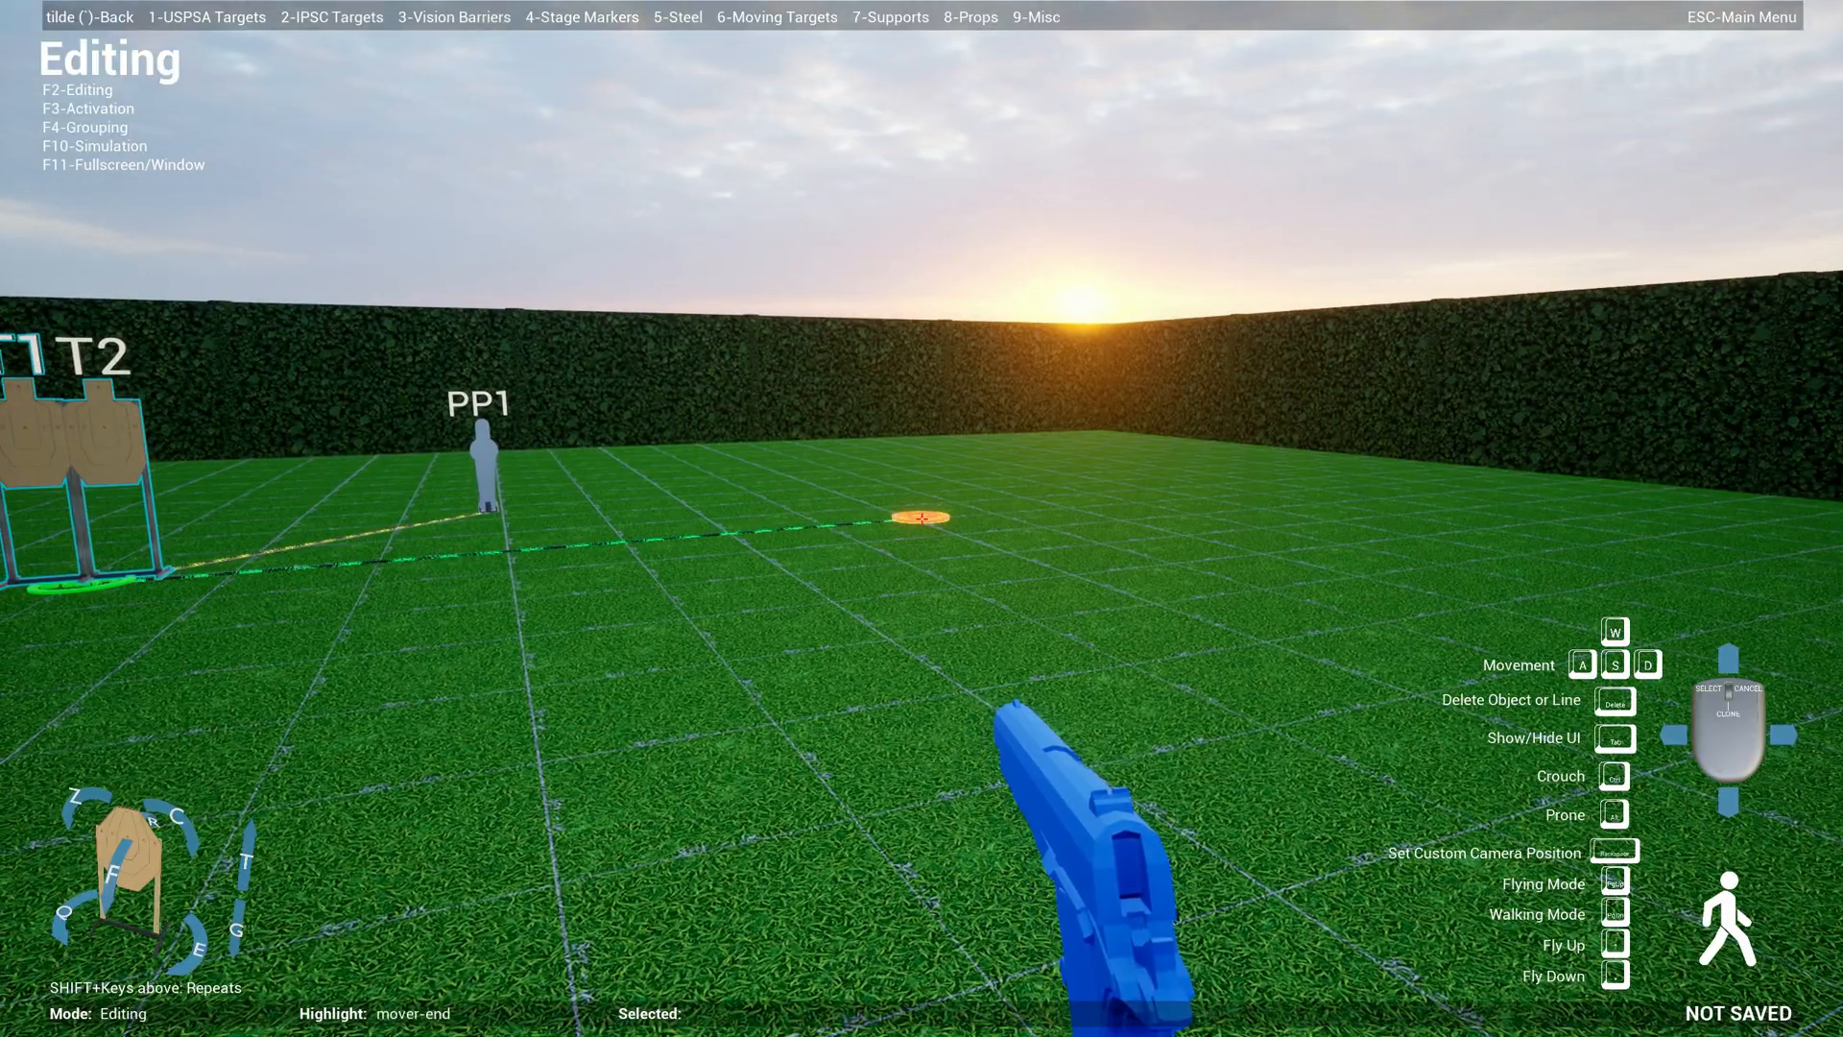
# - Move the mover-end marker closer to the shooter so the mover path runs diagonally
pyautogui.click(921, 519)
pyautogui.press('w')
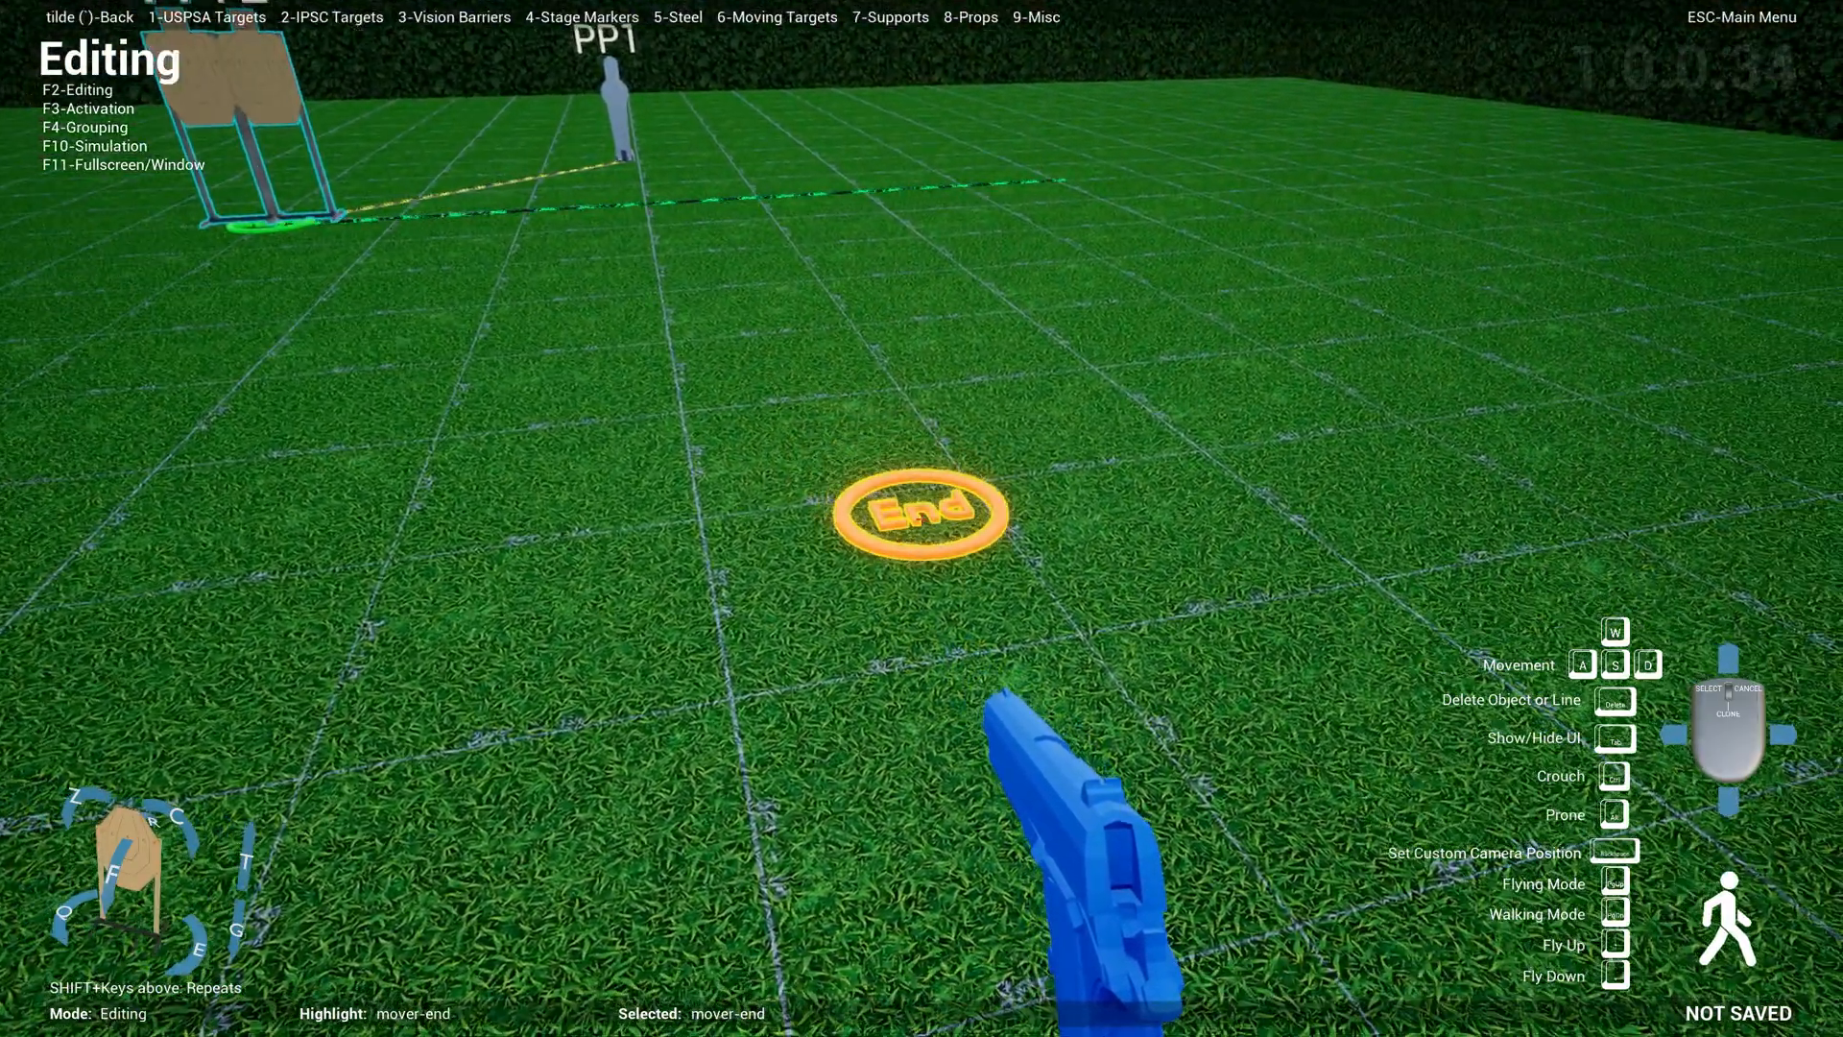
pyautogui.click(921, 518)
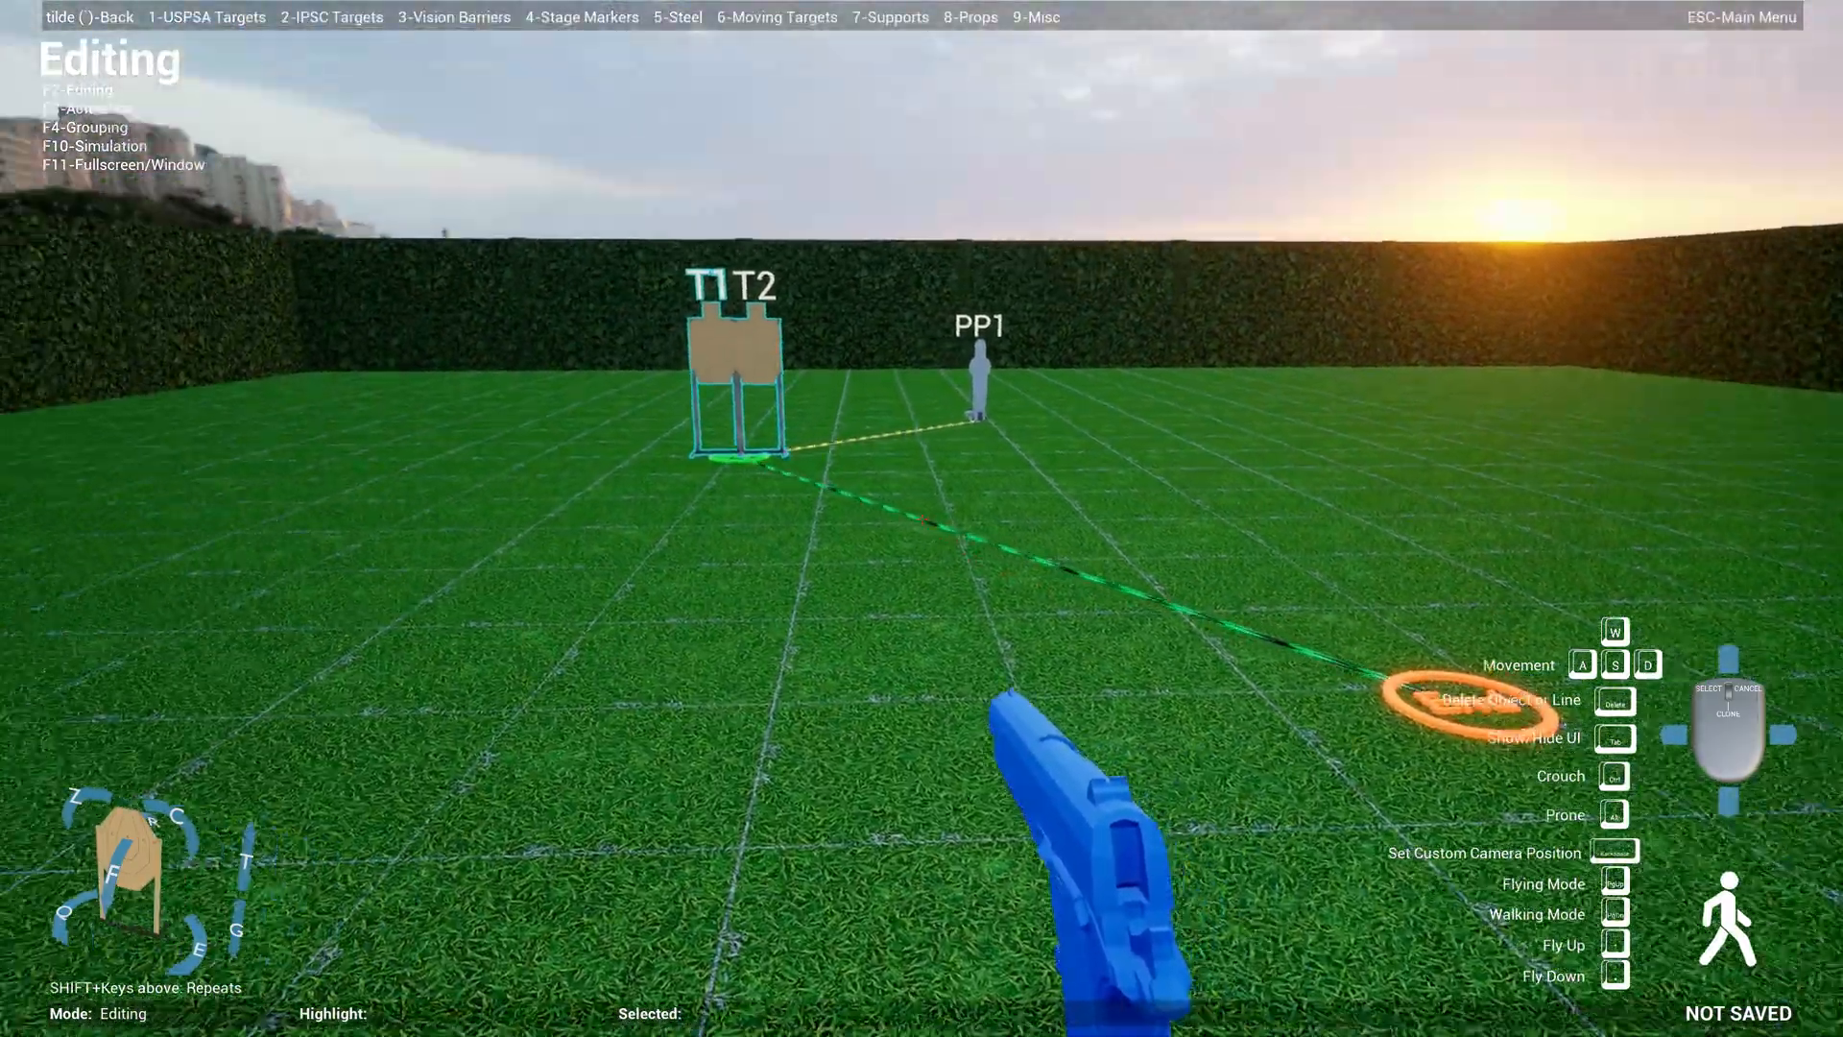
# - Test the diagonal mover path in Simulation mode by shooting the popper, and return to Editing mode
pyautogui.press('F10')
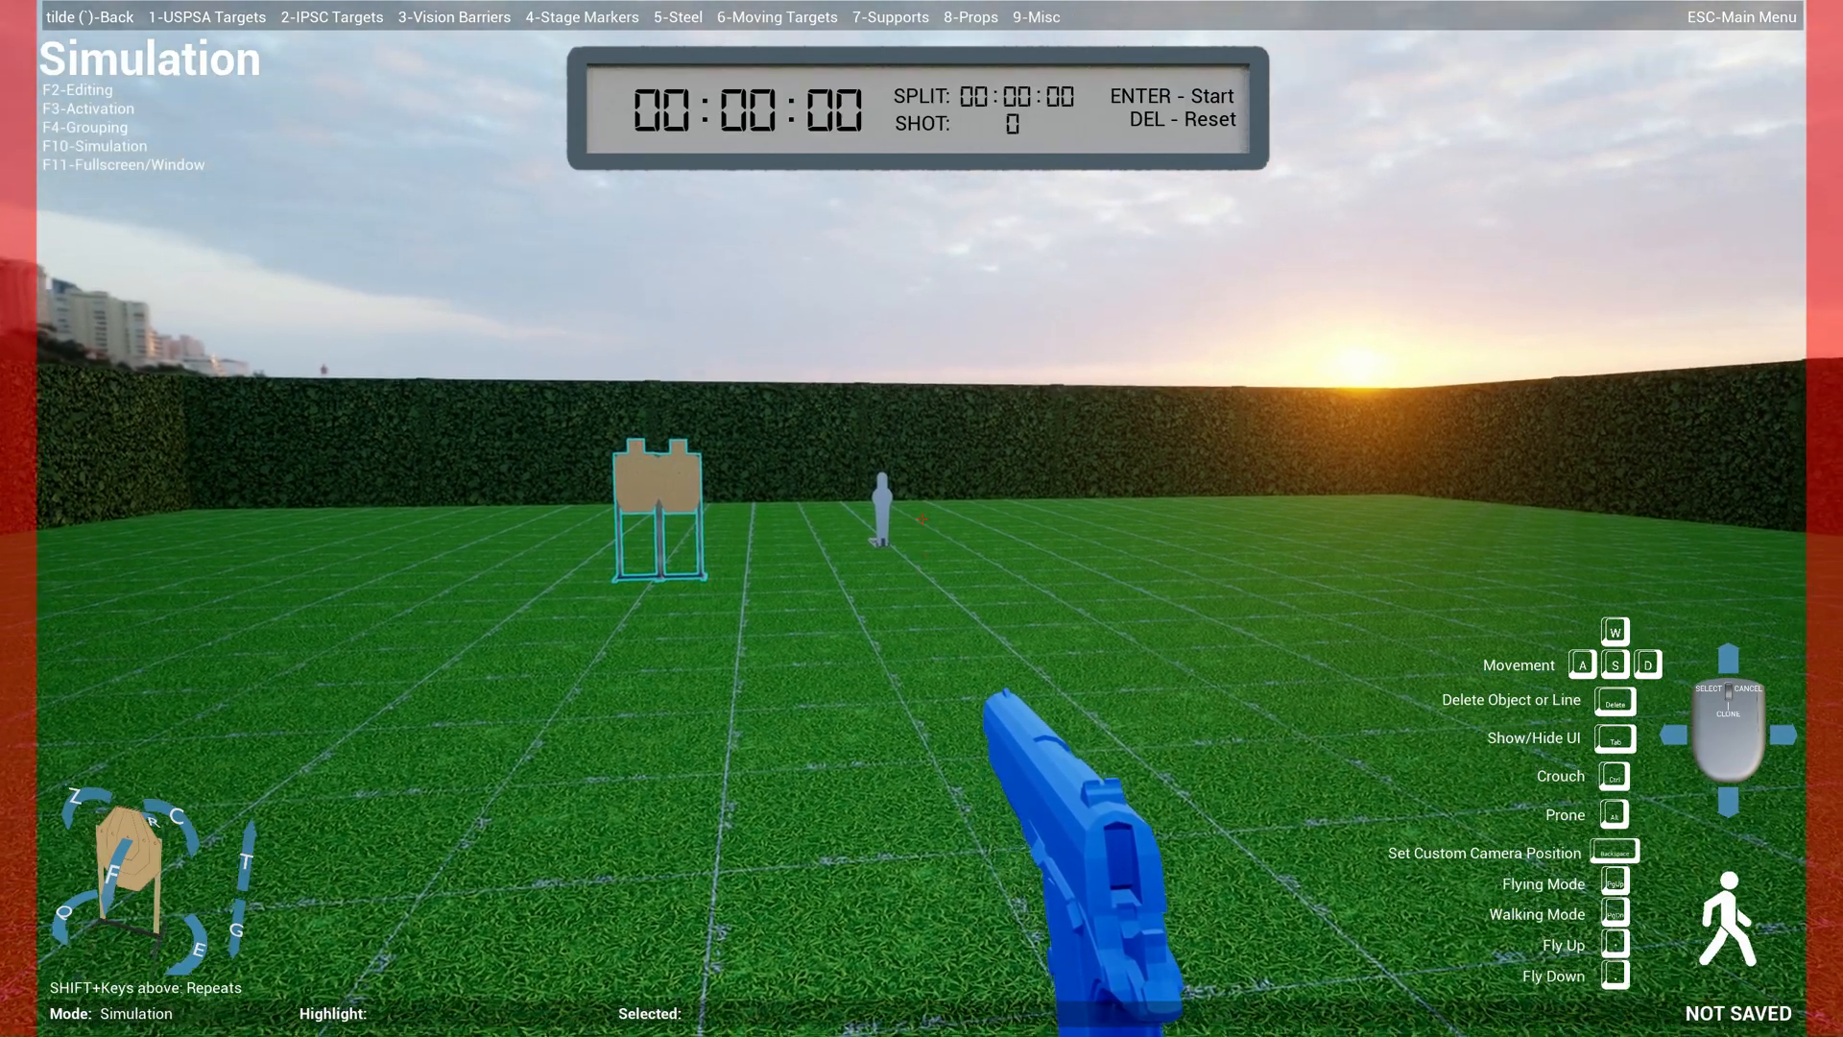
pyautogui.click(923, 520)
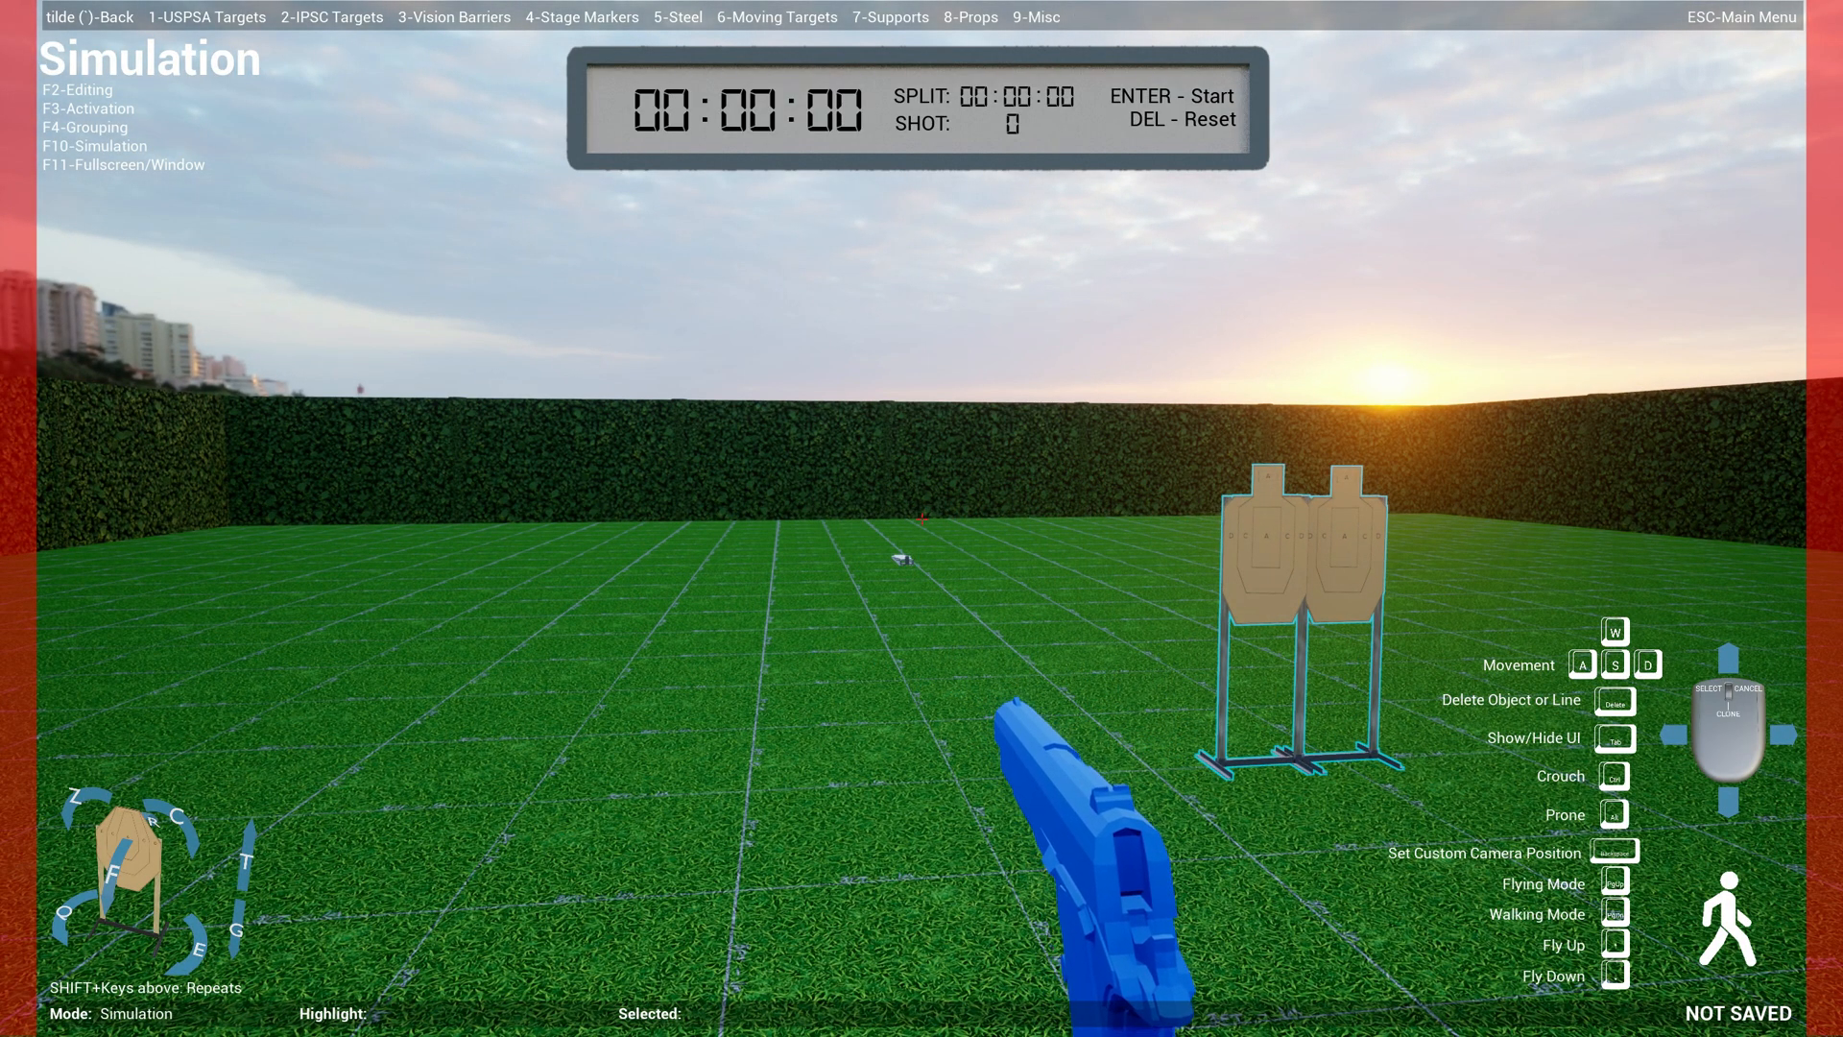
pyautogui.press('F2')
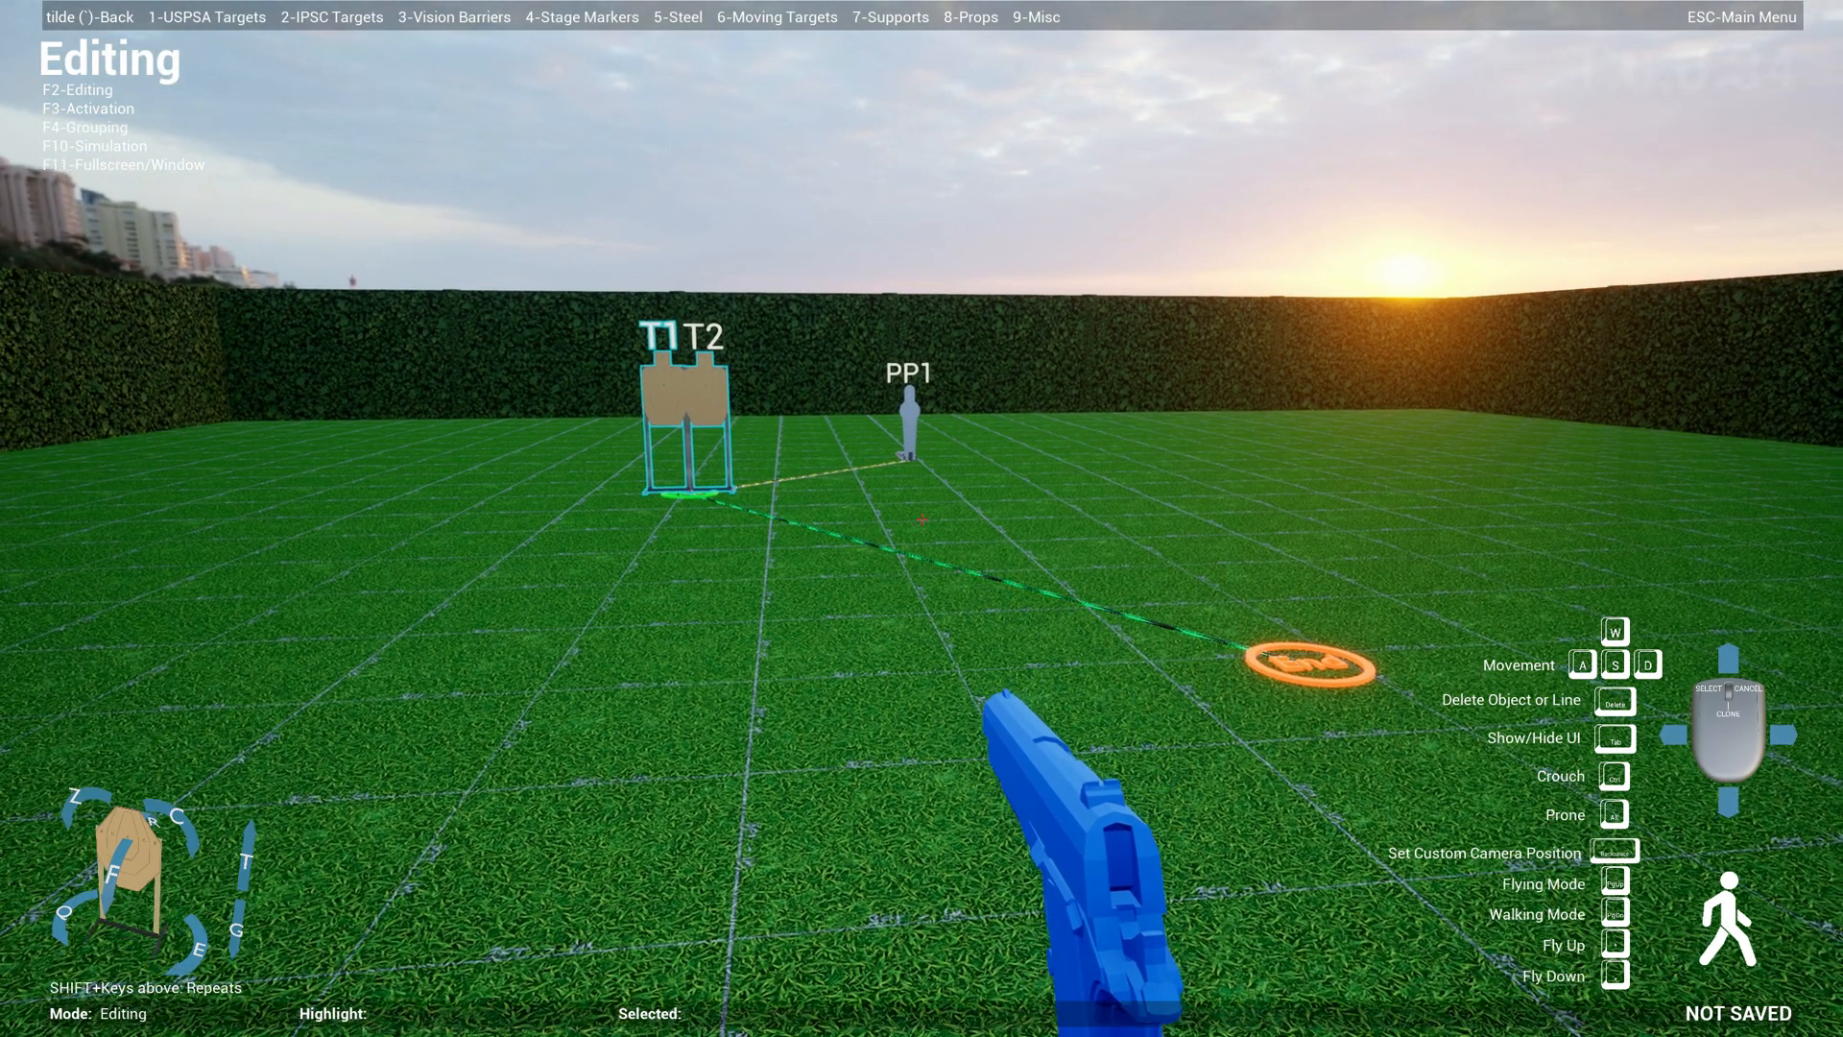
# - Place a moving-target-tall-frame on the ground to the left of targets T1 and T2
pyautogui.press('w')
pyautogui.press('d')
pyautogui.press('s')
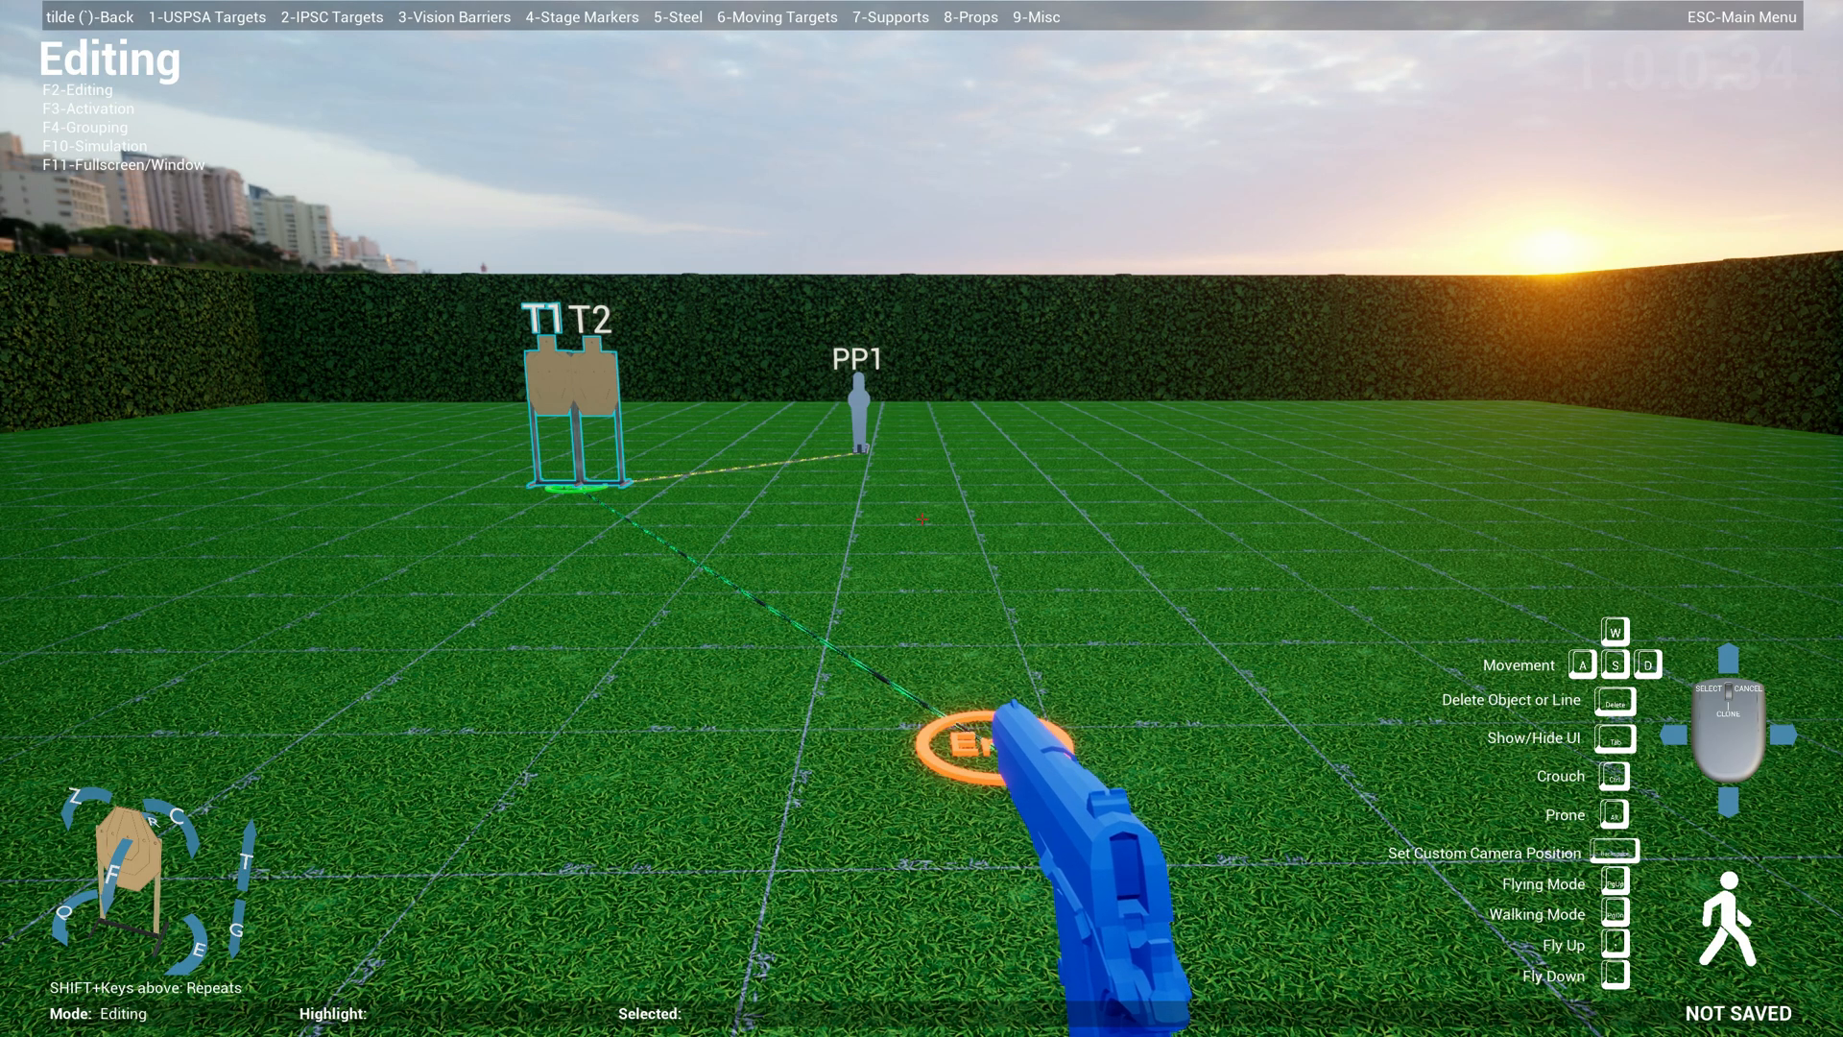
pyautogui.press('6')
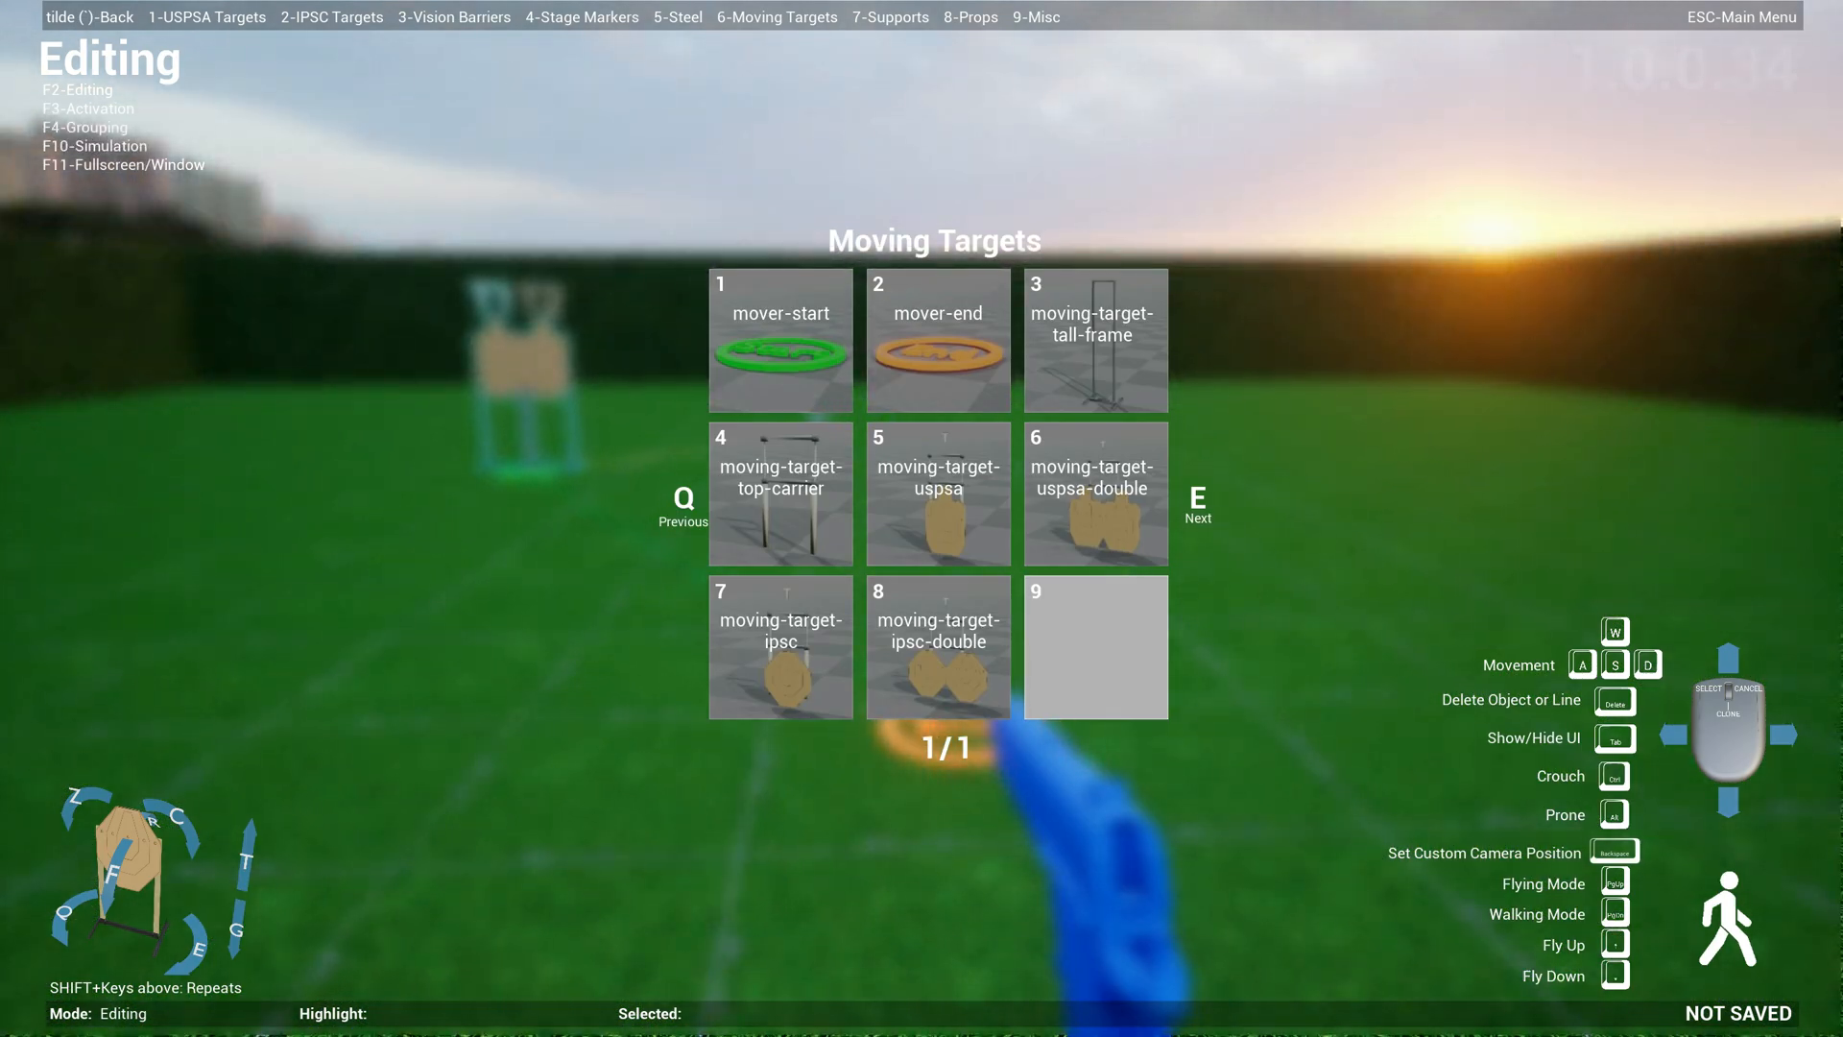
pyautogui.press('3')
pyautogui.press('s')
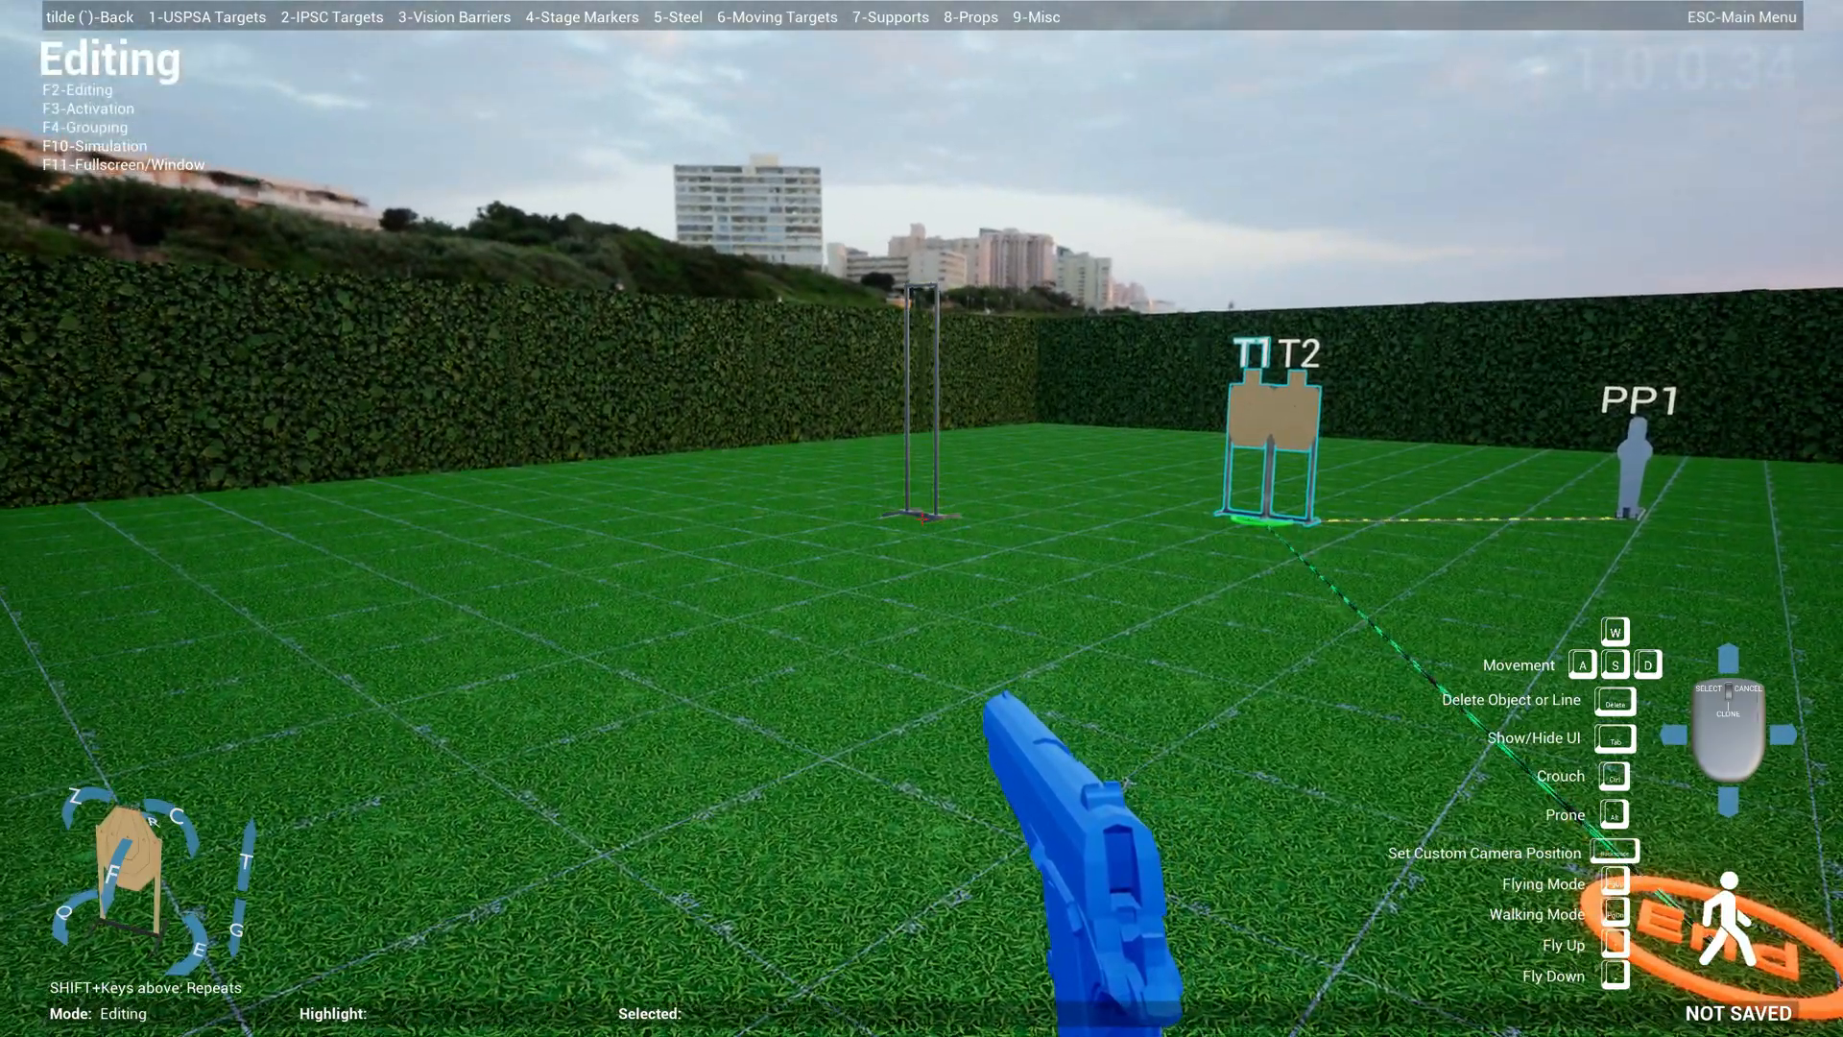
# - Add a second moving-target-tall-frame on the ground past the mover-end marker, opposite the first frame
pyautogui.click(922, 518)
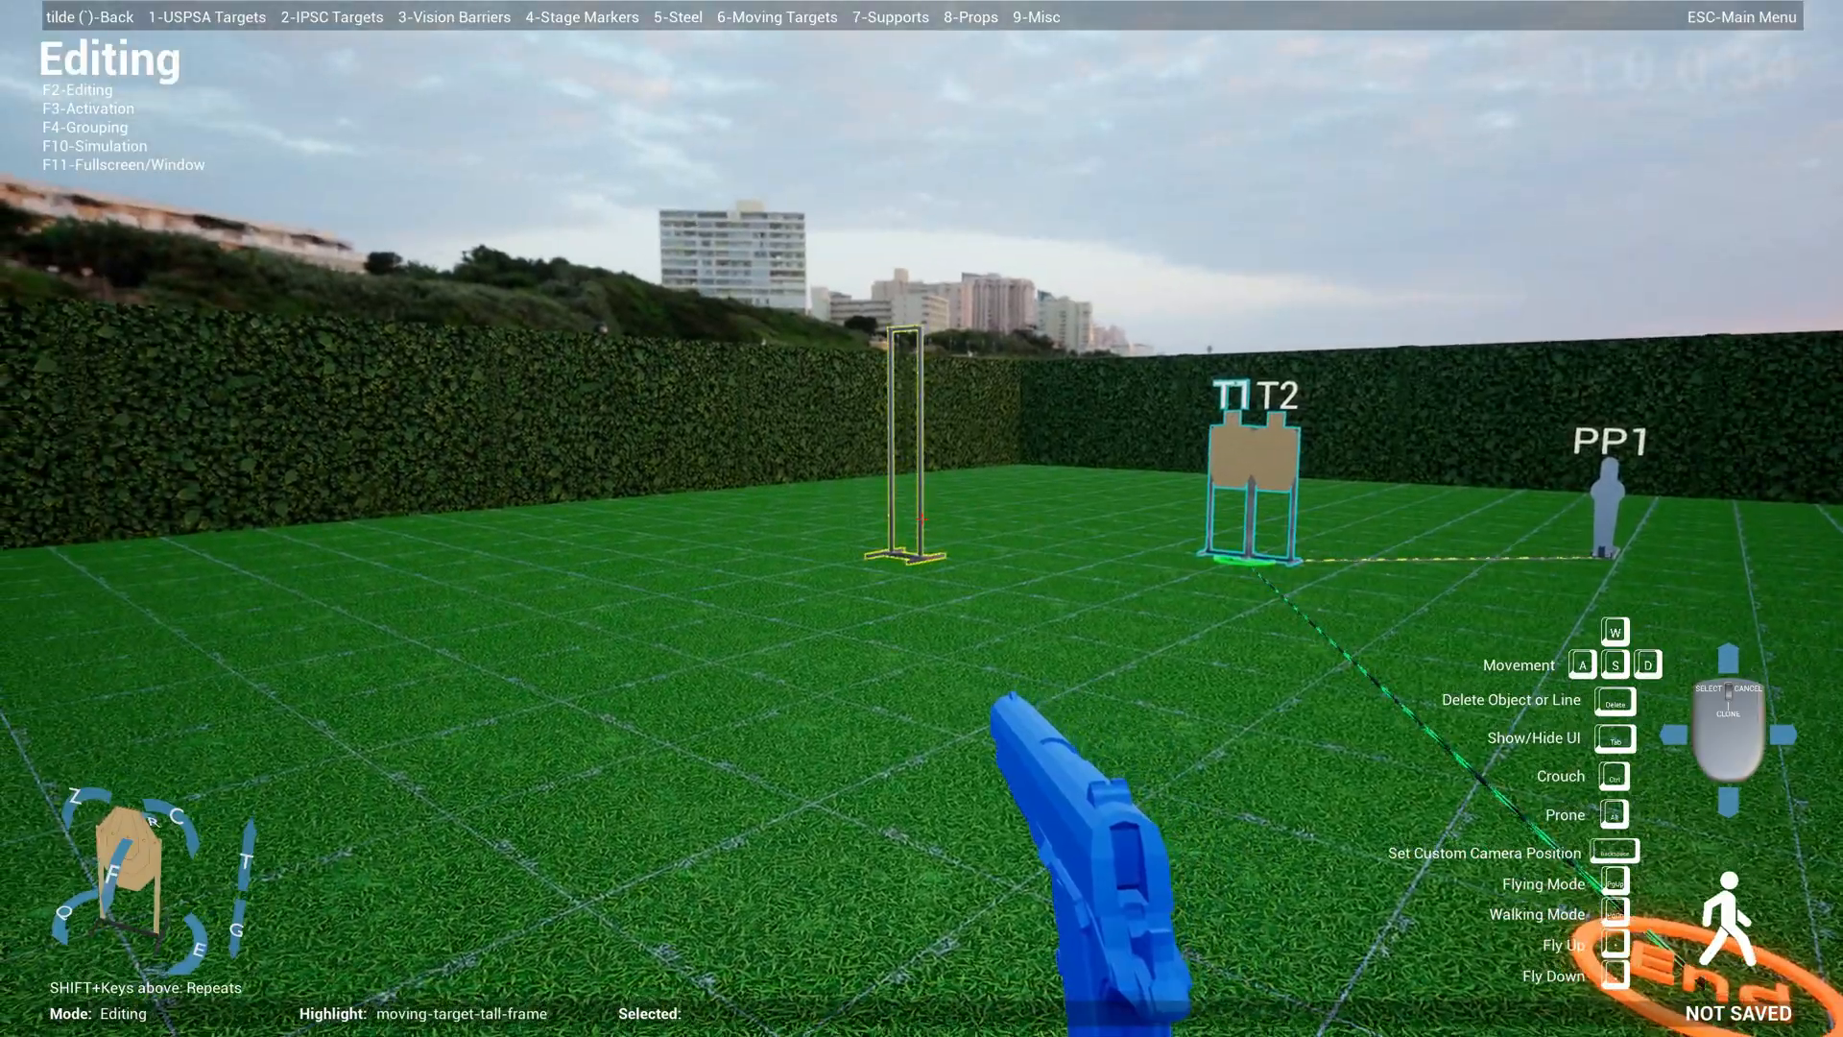
pyautogui.click(922, 519)
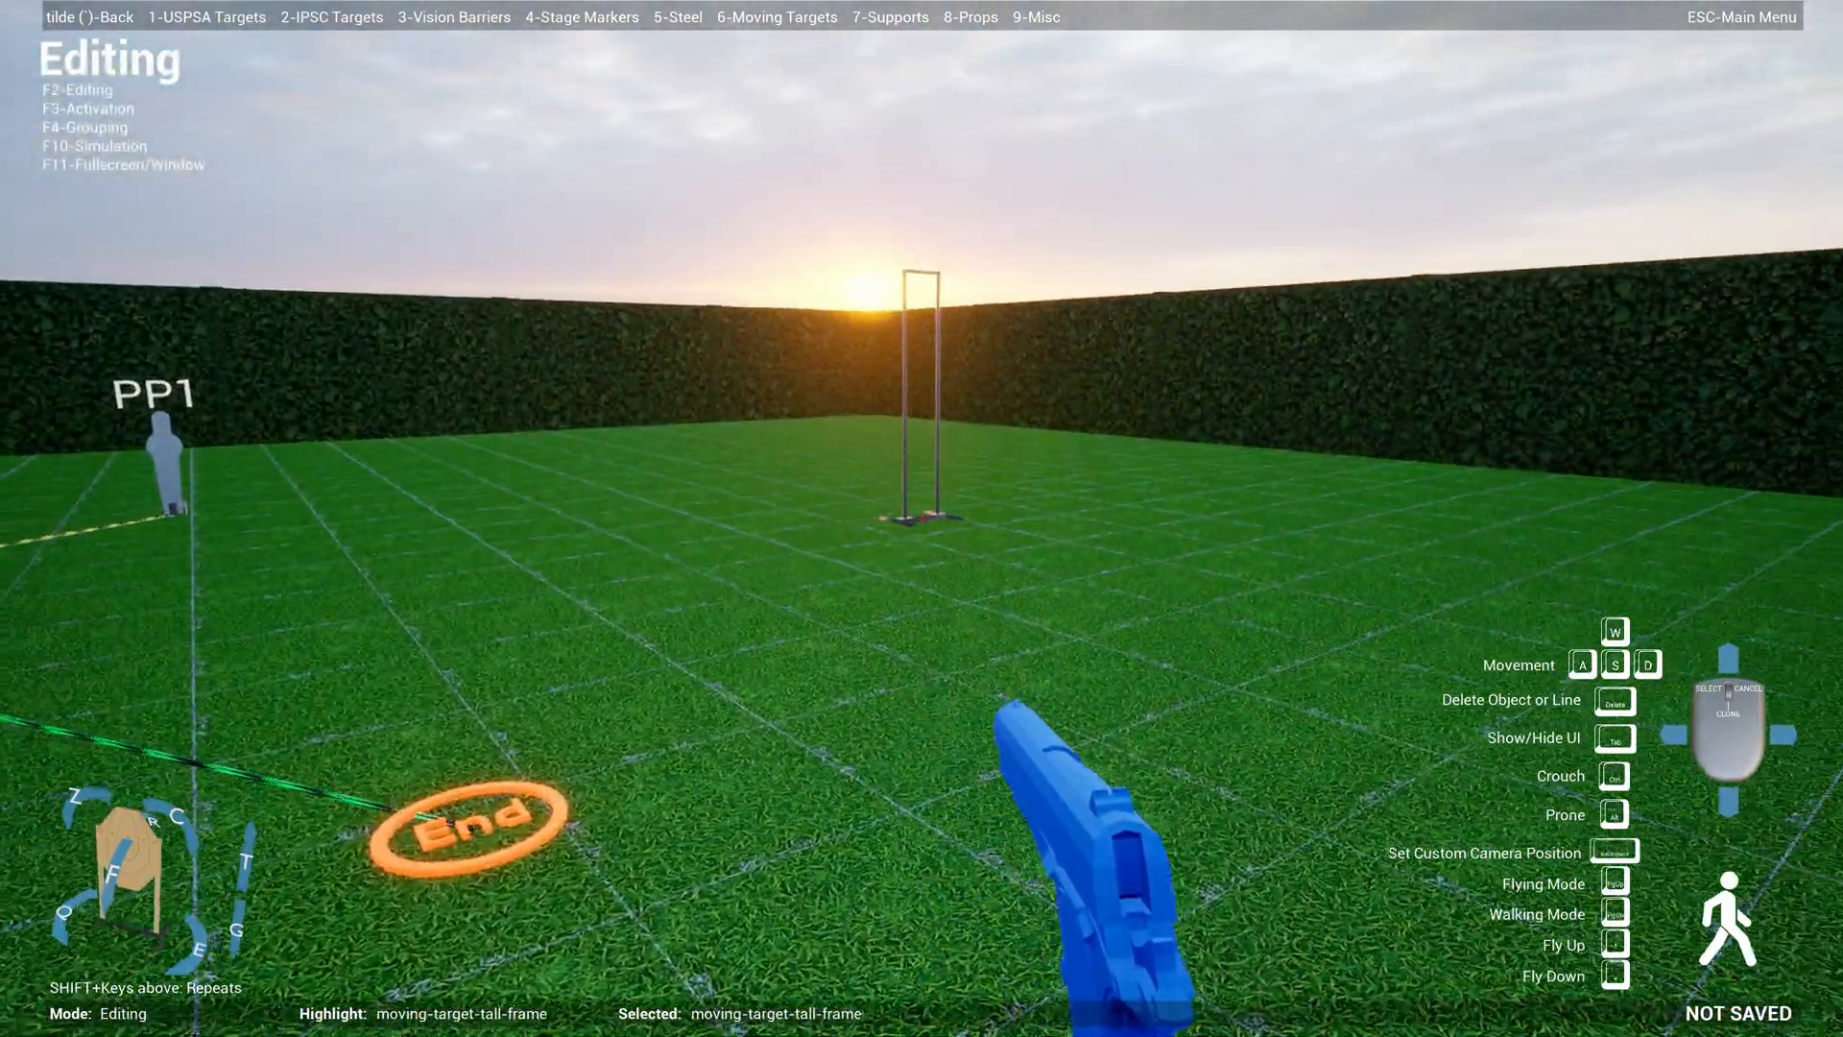
pyautogui.click(923, 519)
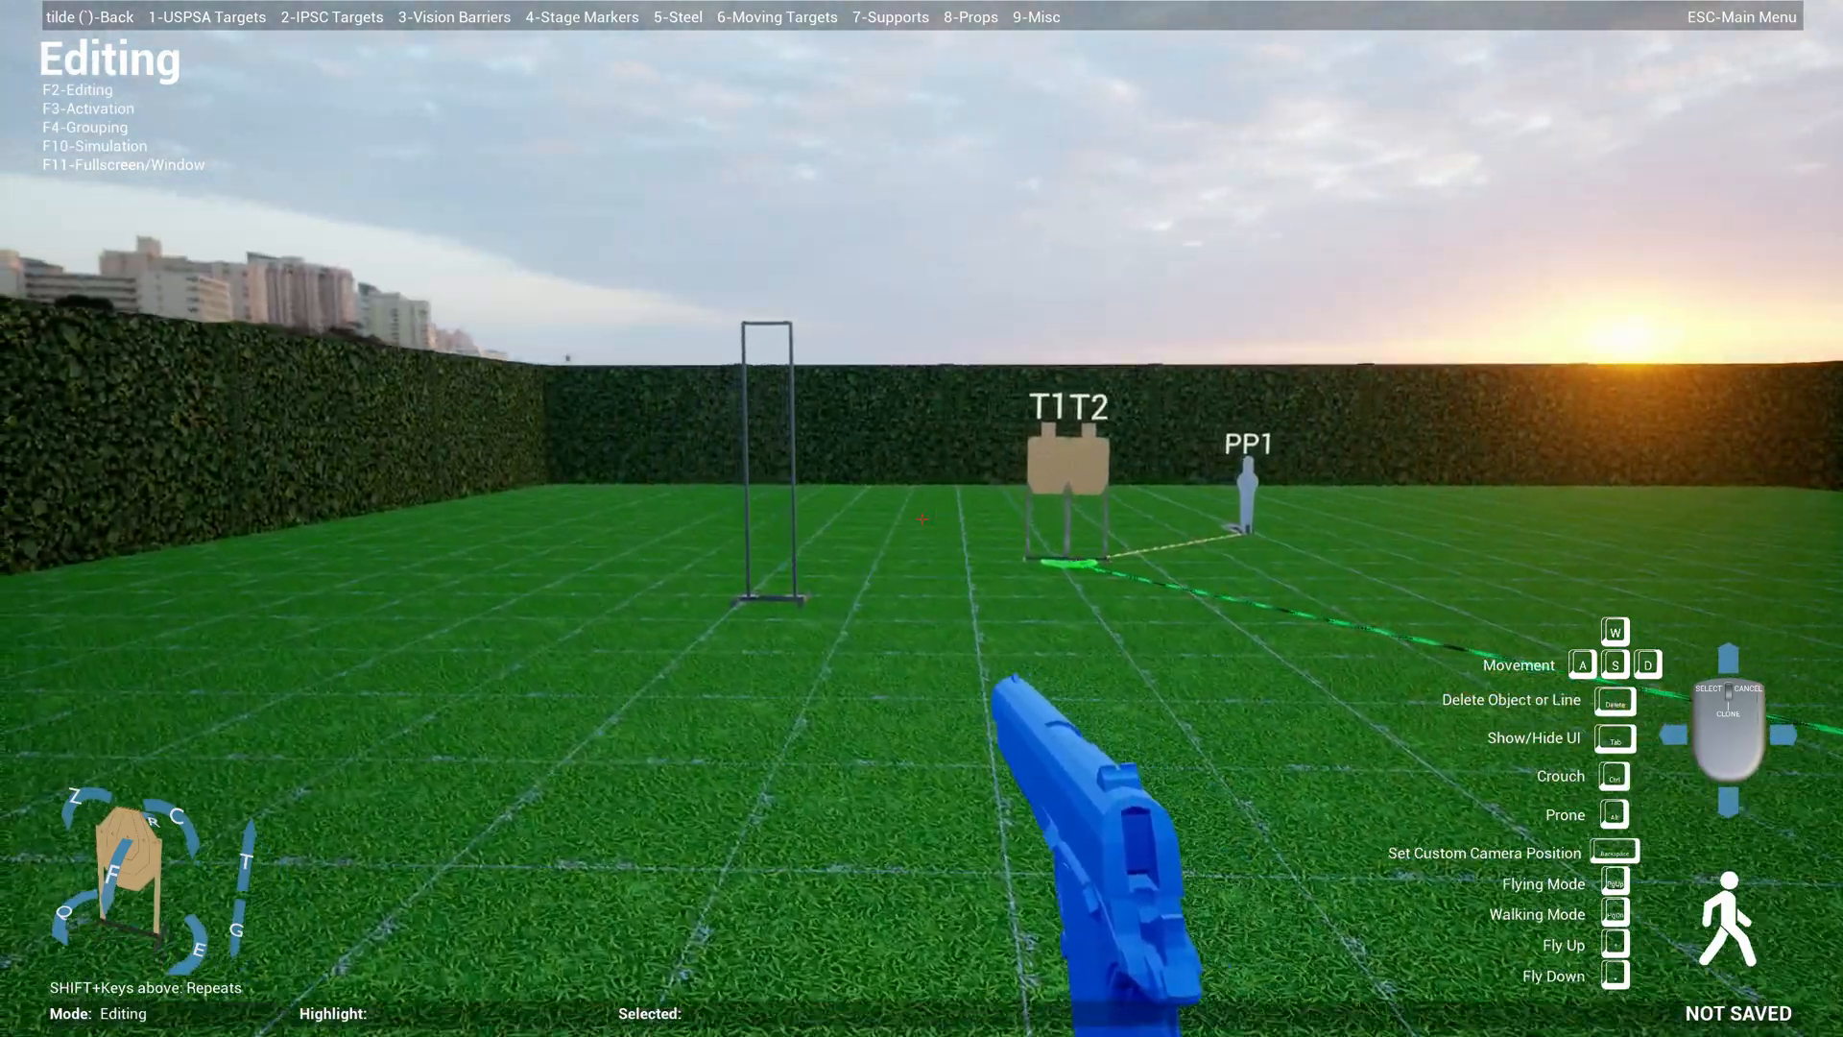
# - Hang a moving-target-uspsa-double near the top of the first tall frame
pyautogui.press('6')
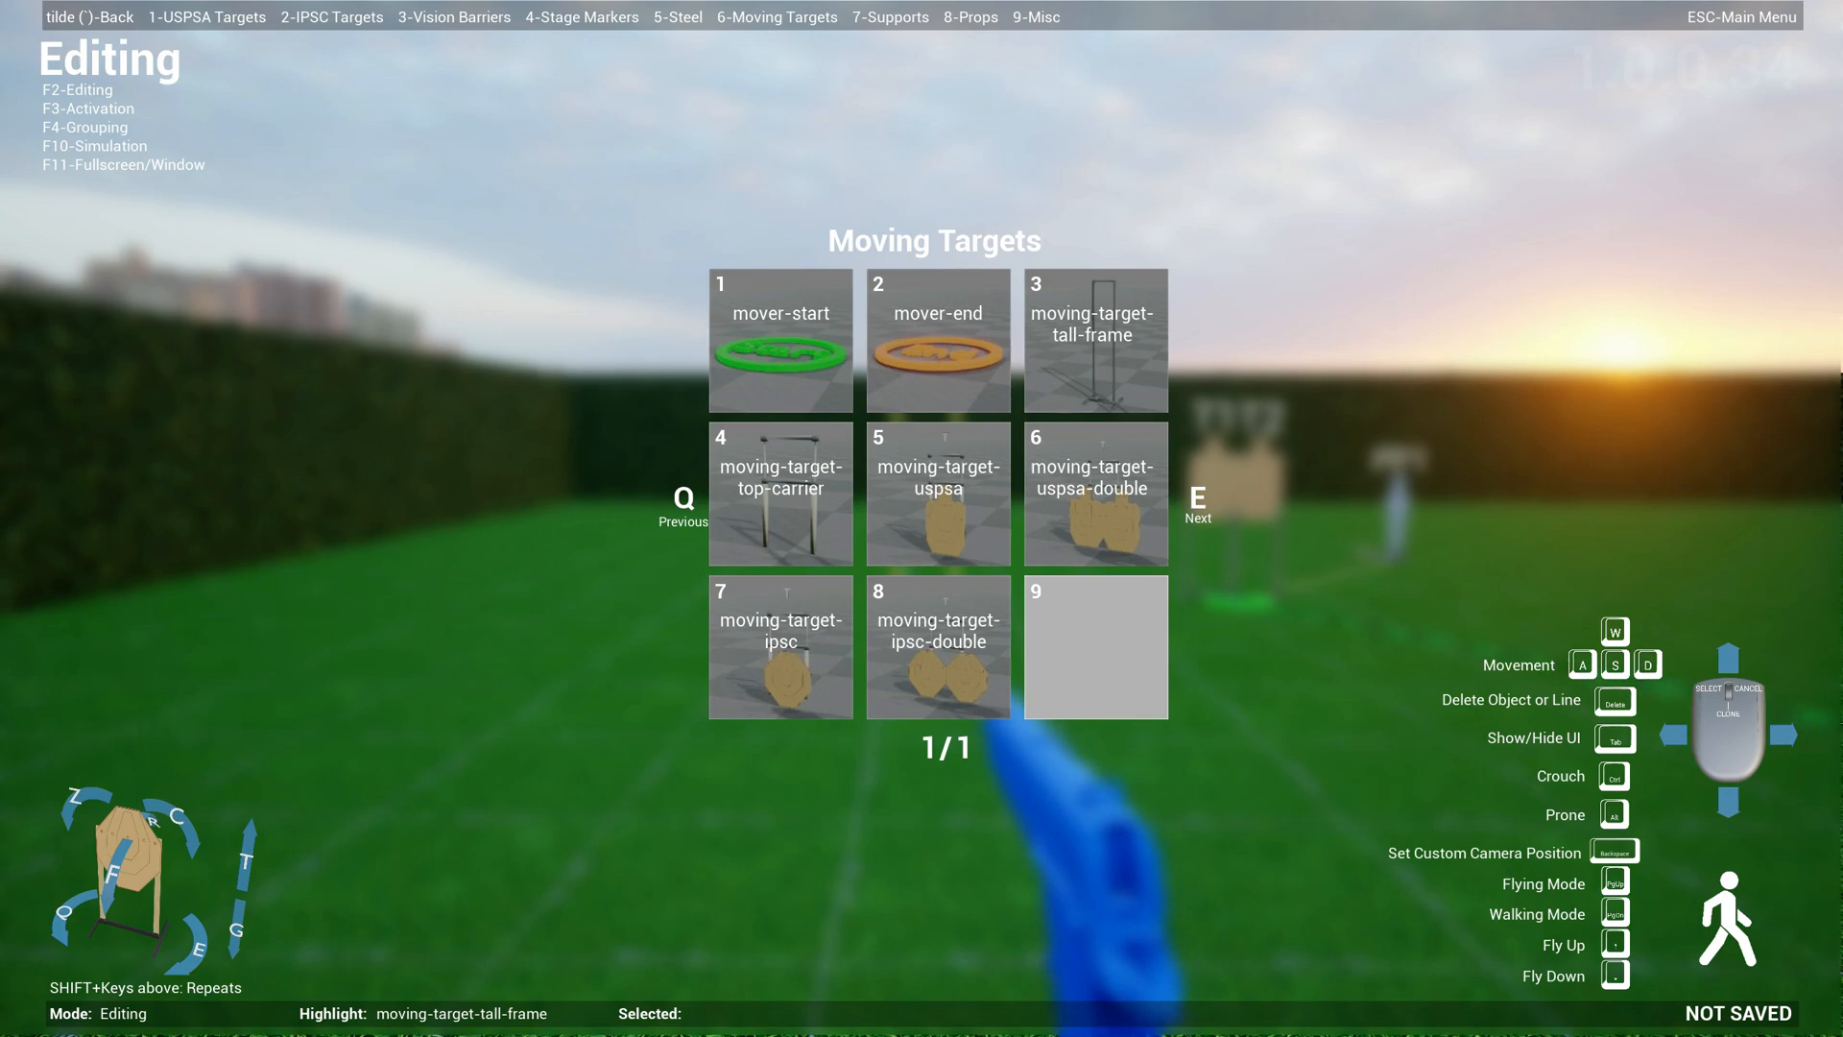
pyautogui.press('6')
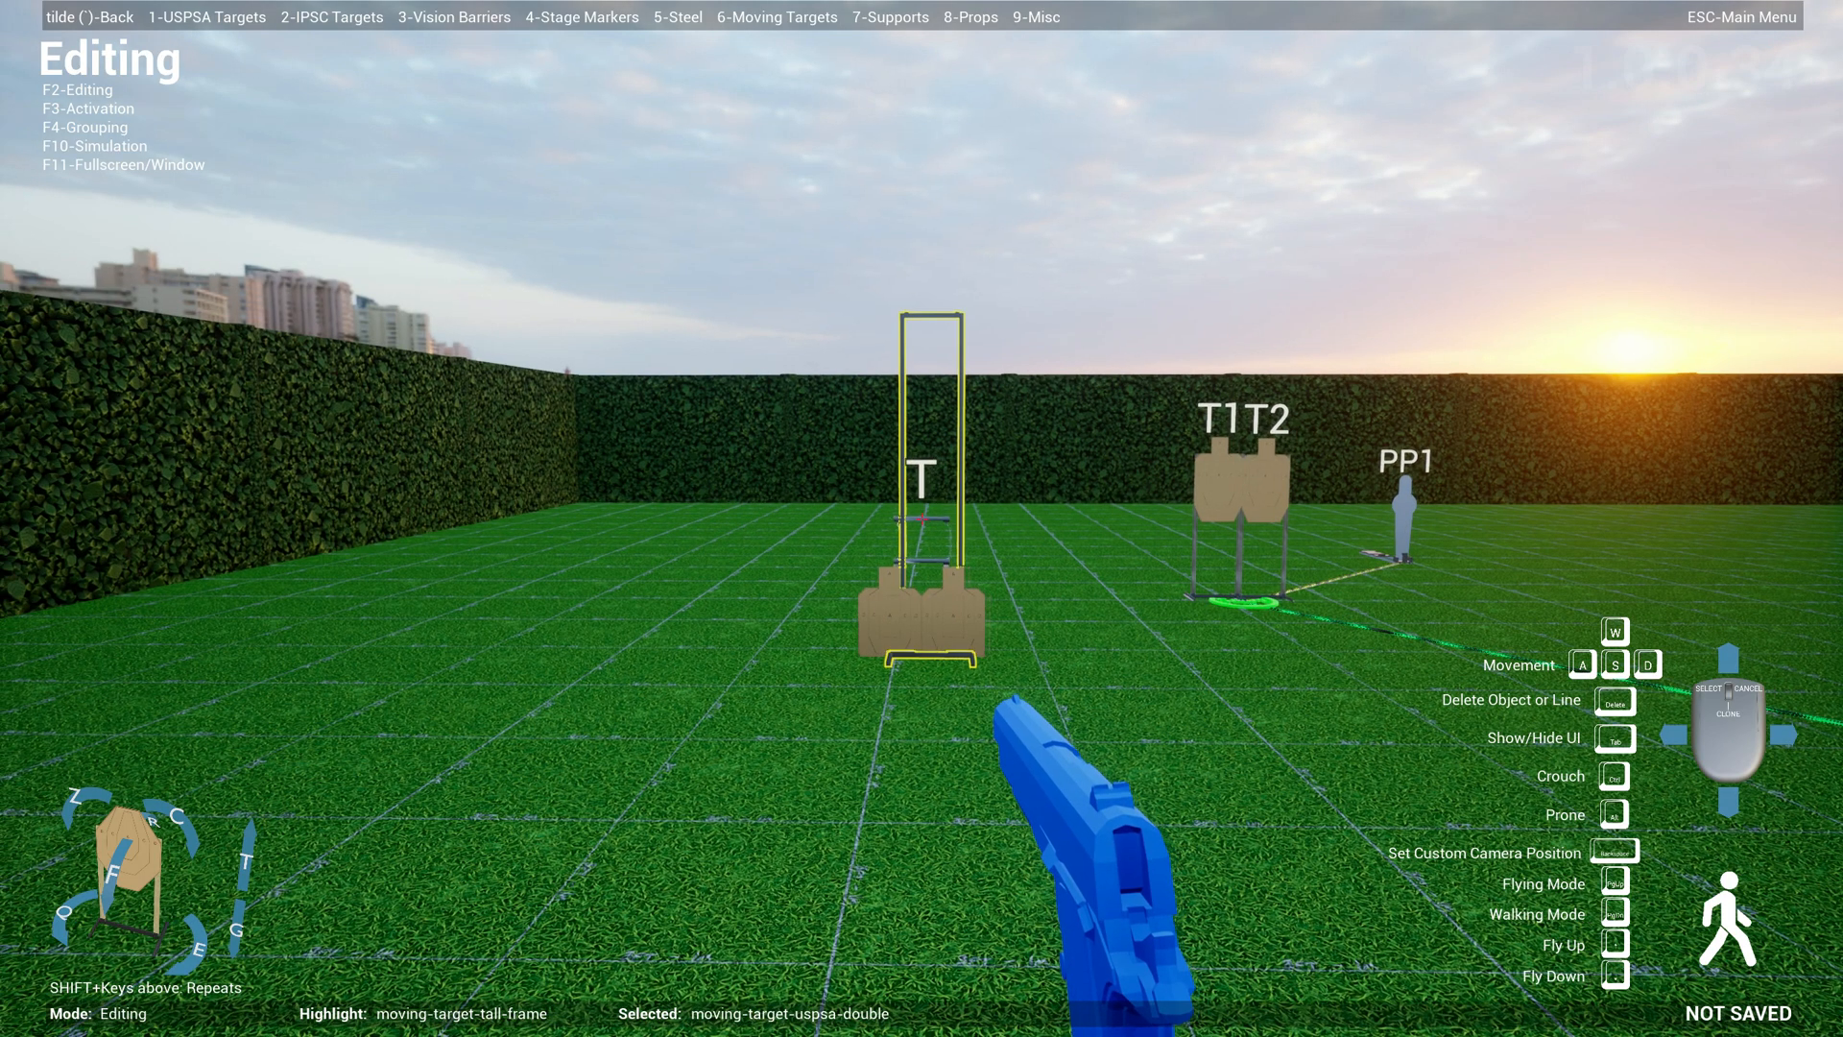
pyautogui.press('w')
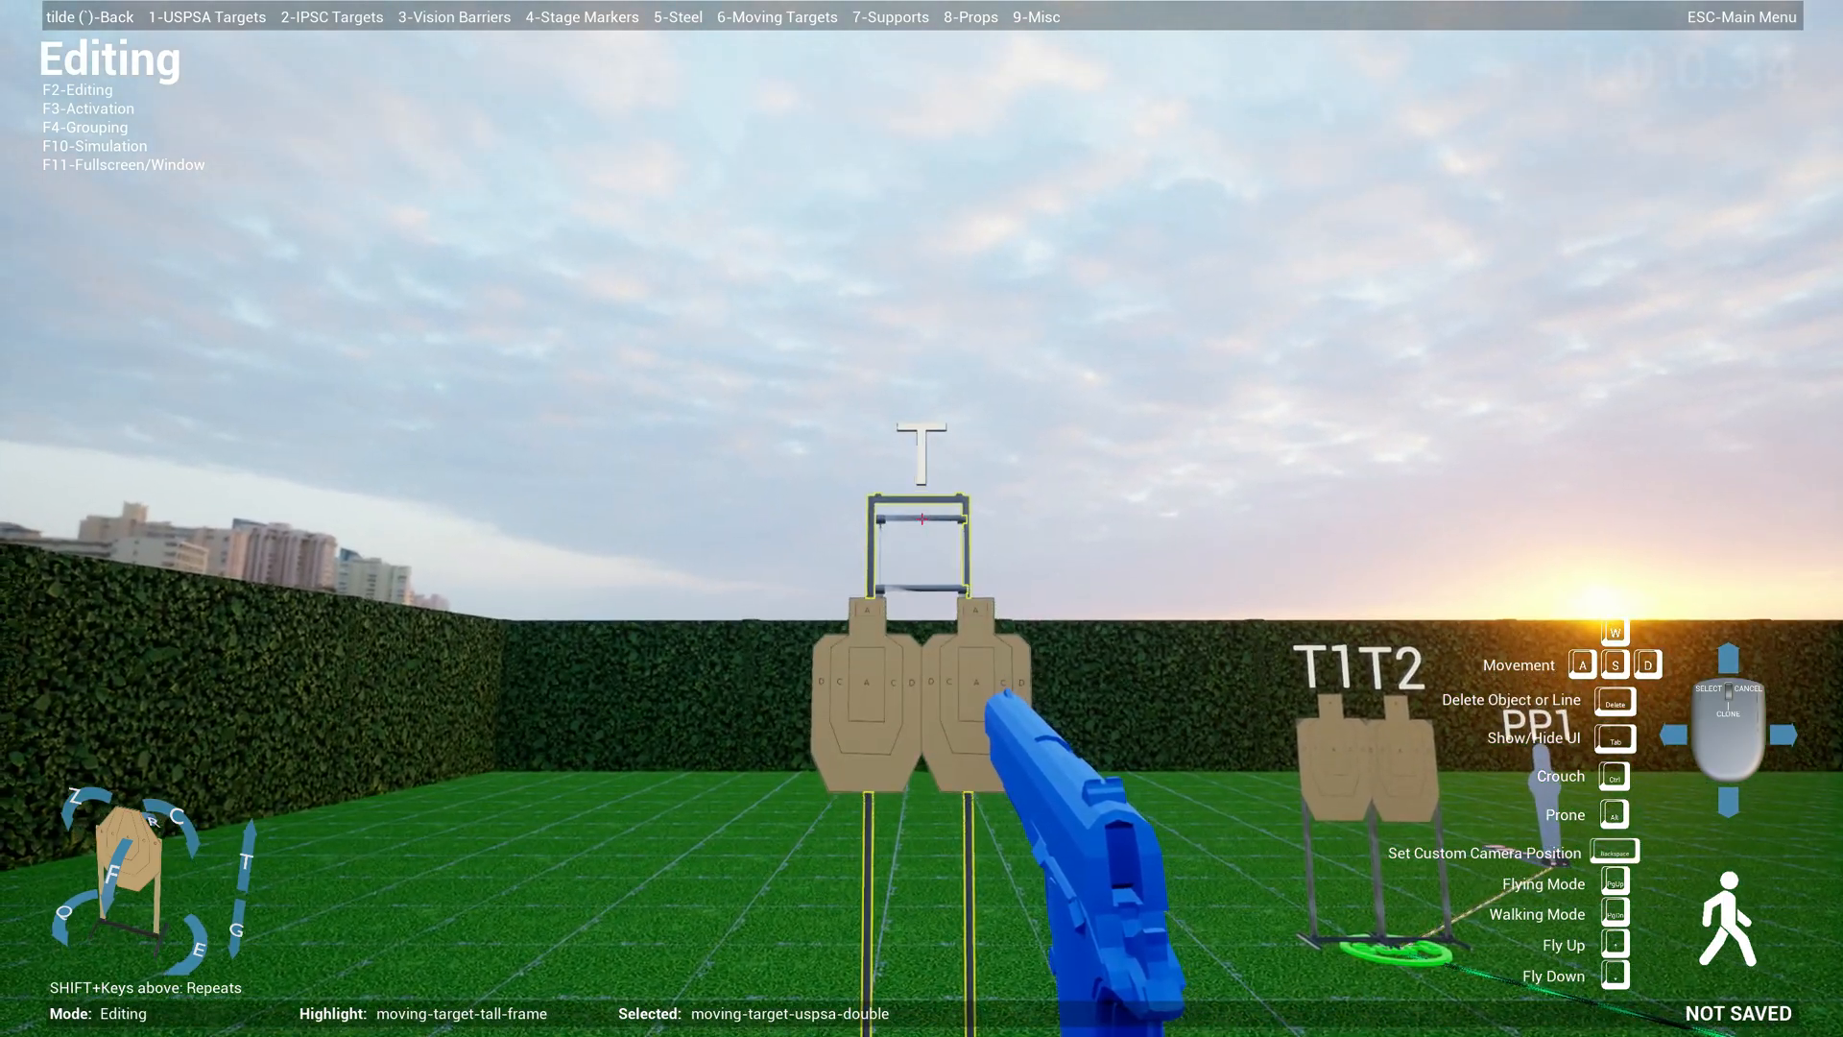
pyautogui.click(921, 518)
# - Place a mover-start marker at the base of the tall frame holding the double target
pyautogui.press('s')
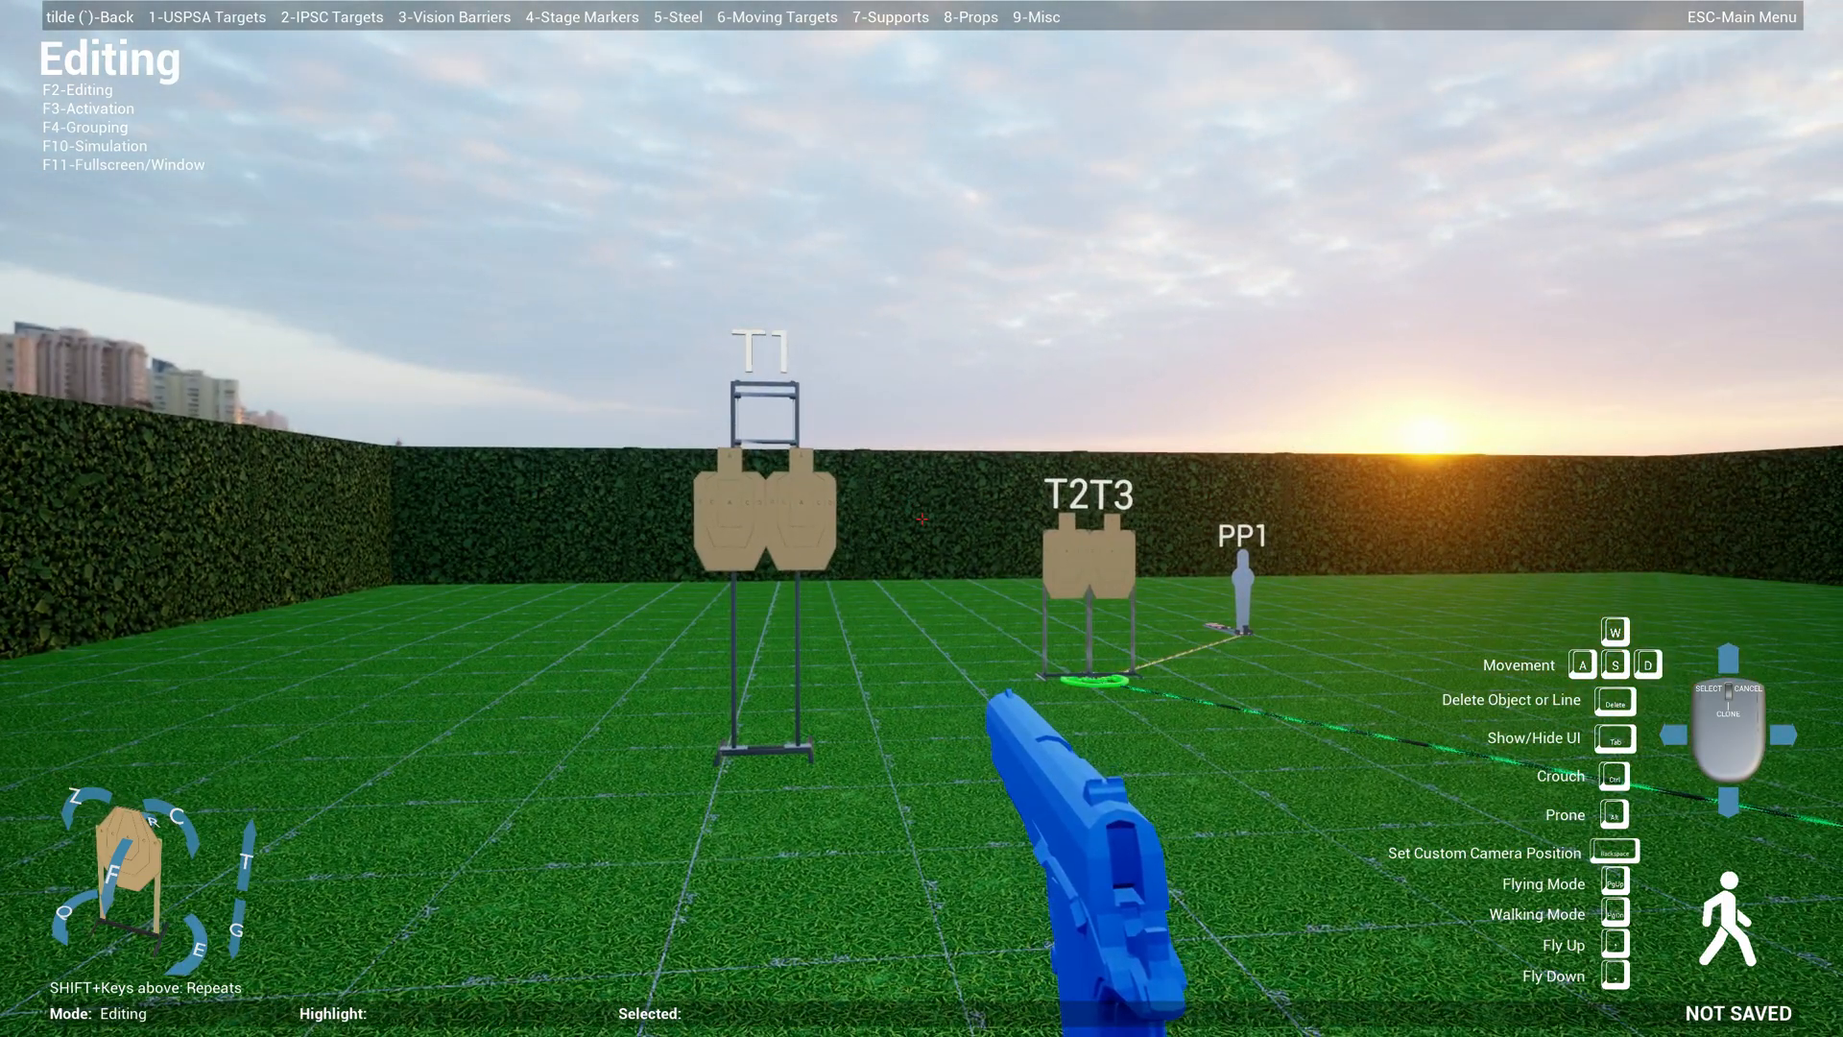
pyautogui.press('6')
pyautogui.press('1')
pyautogui.press('w')
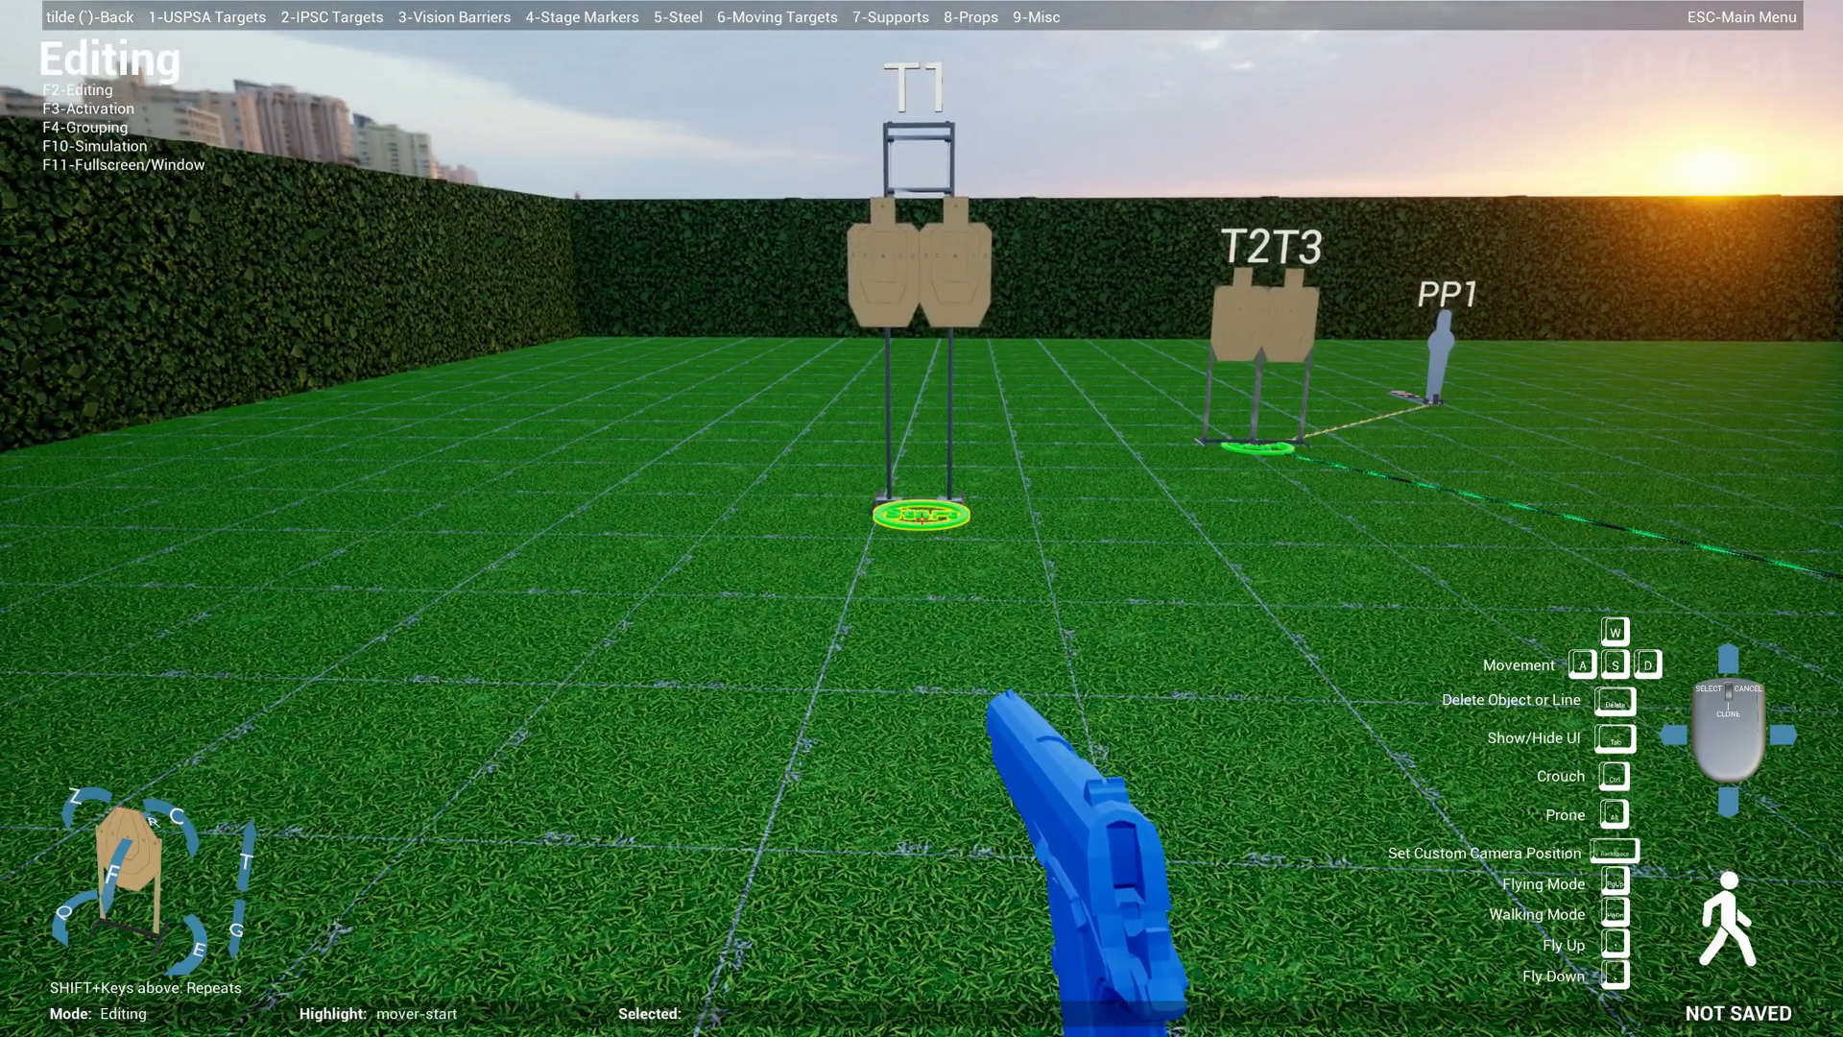
# - Place a mover-end marker at the base of the empty tall frame across the stage
pyautogui.press('6')
pyautogui.press('2')
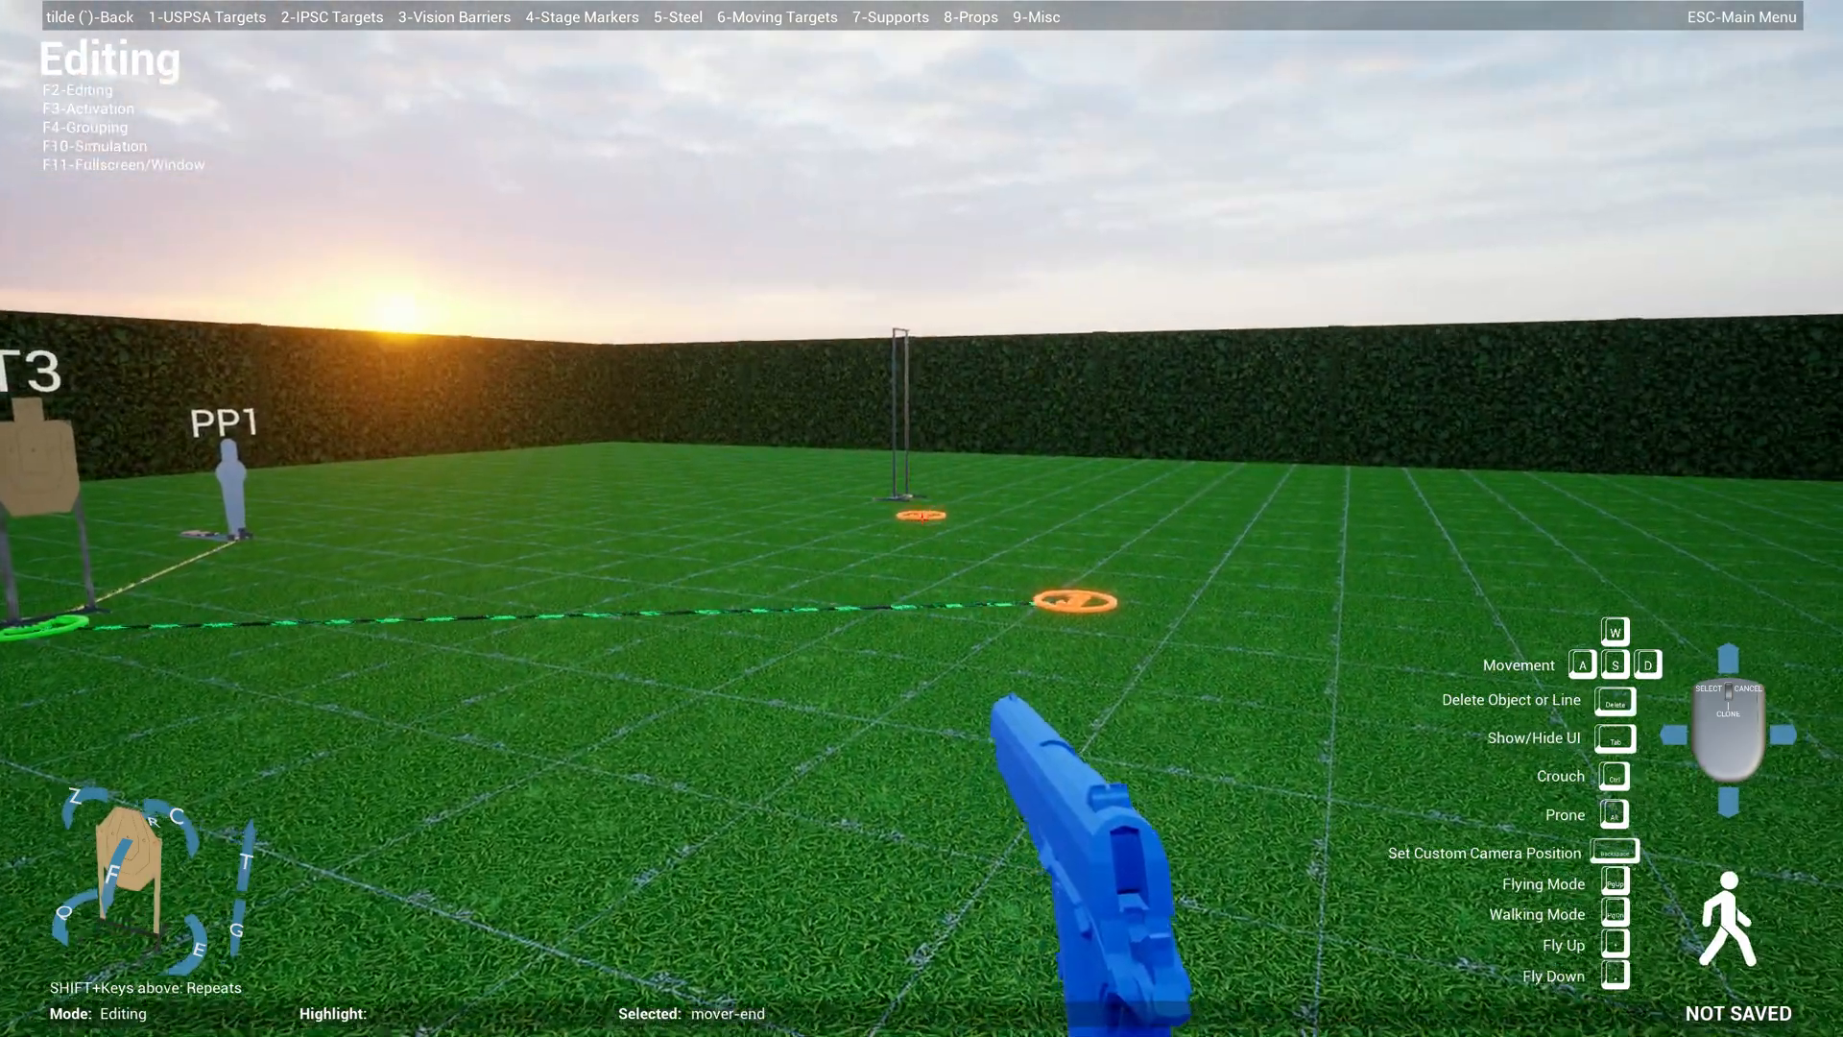
pyautogui.press('w')
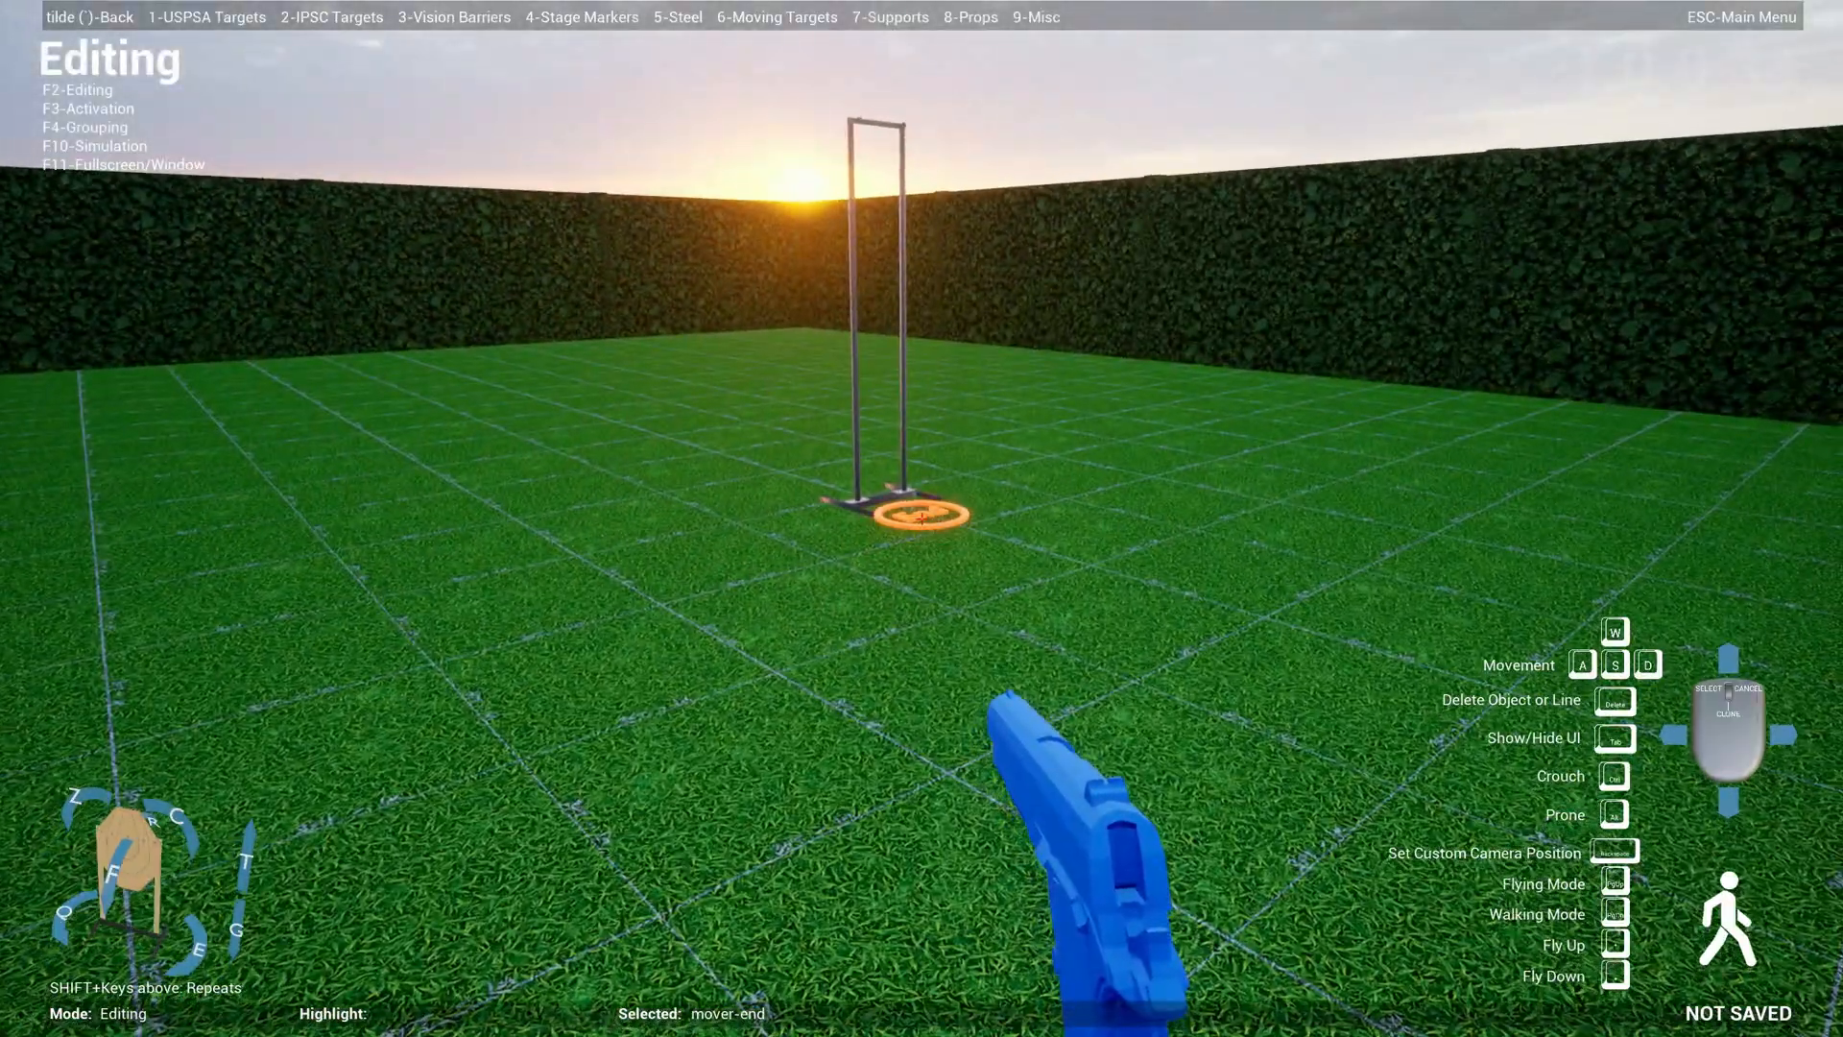
pyautogui.click(923, 519)
# - In Activation mode, link the new mover-start to its mover-end and set popper PP1 to activate that mover-start
pyautogui.press('a')
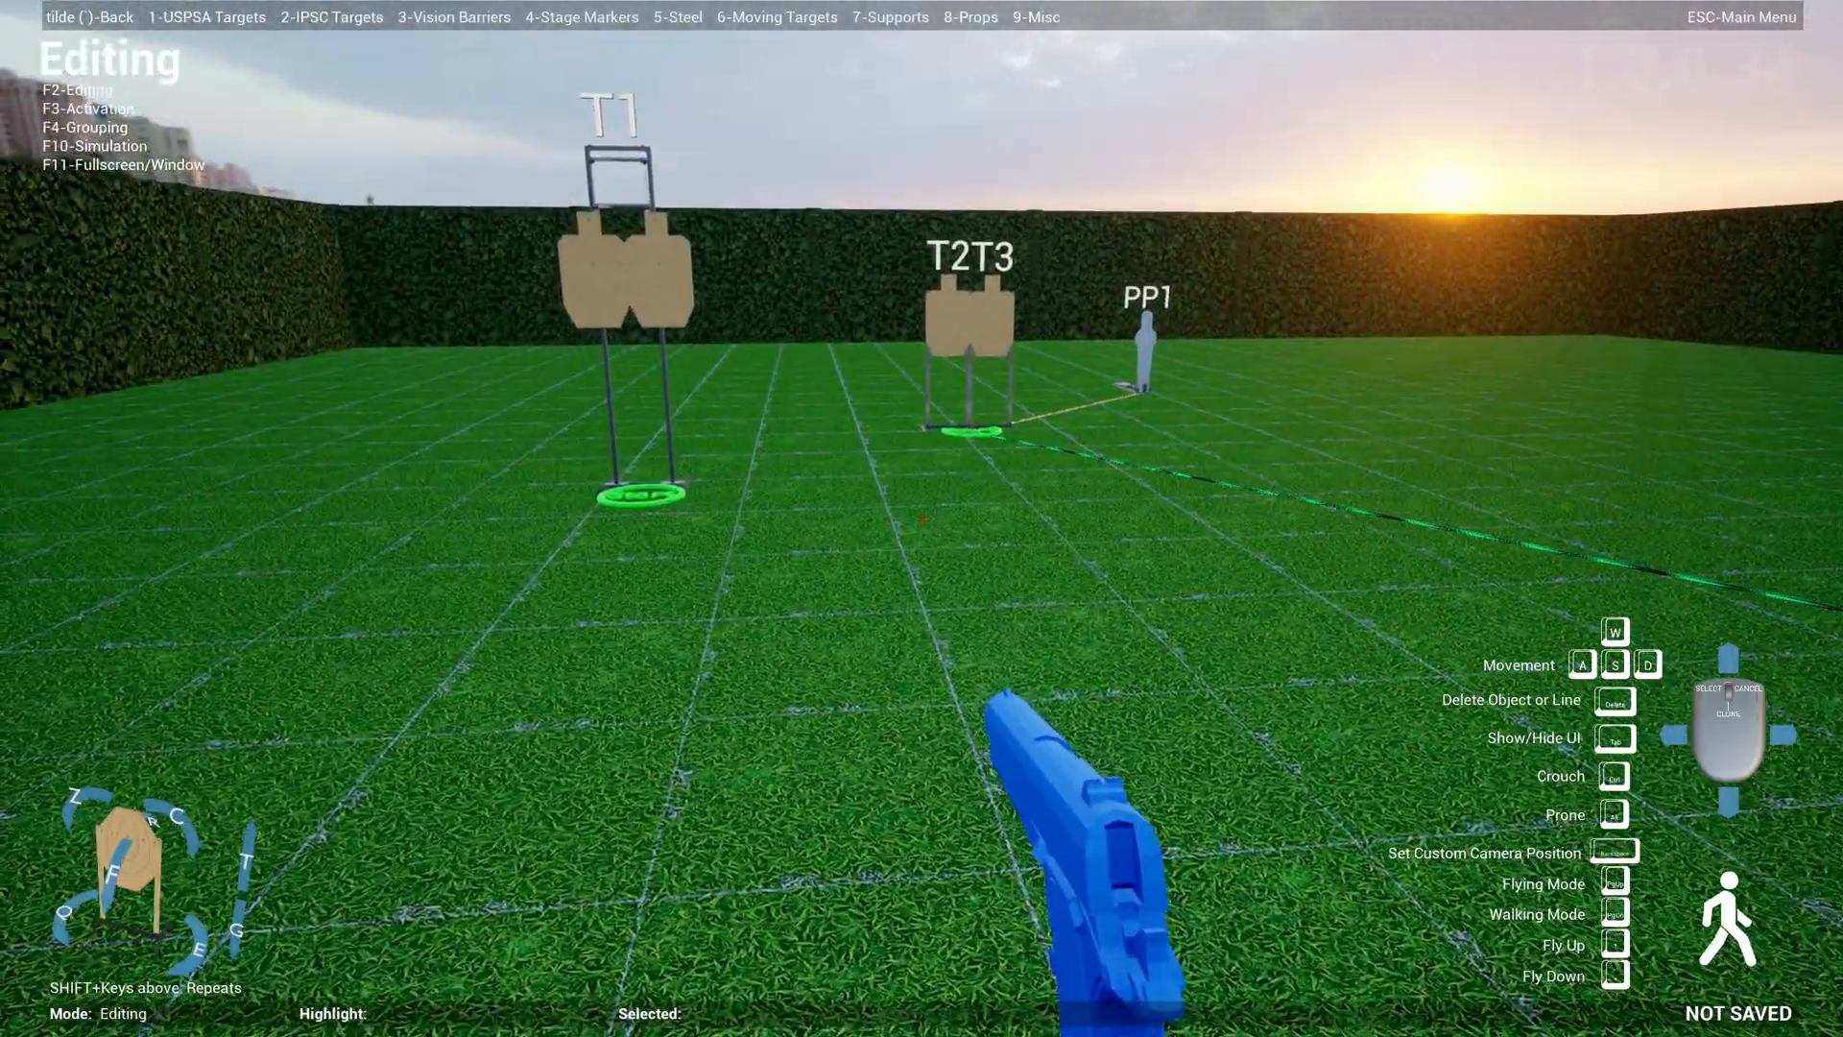
pyautogui.press('F3')
pyautogui.click(923, 518)
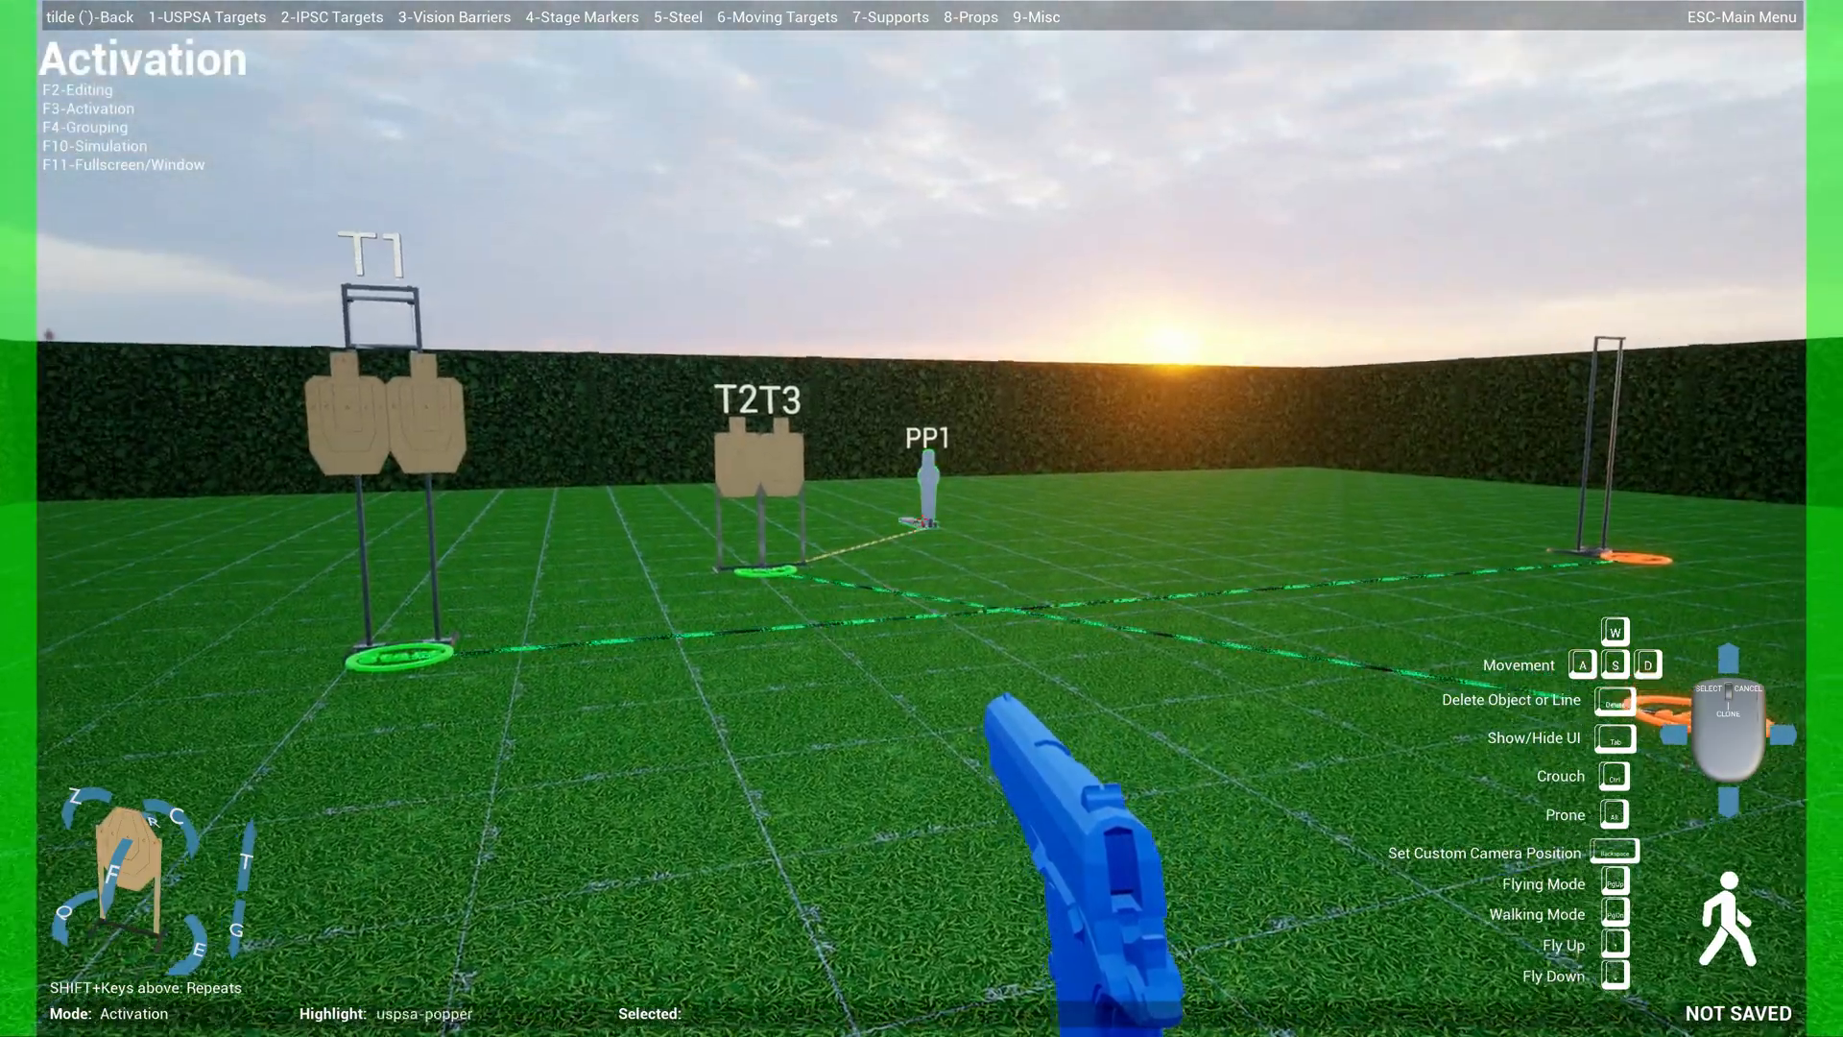
pyautogui.click(921, 518)
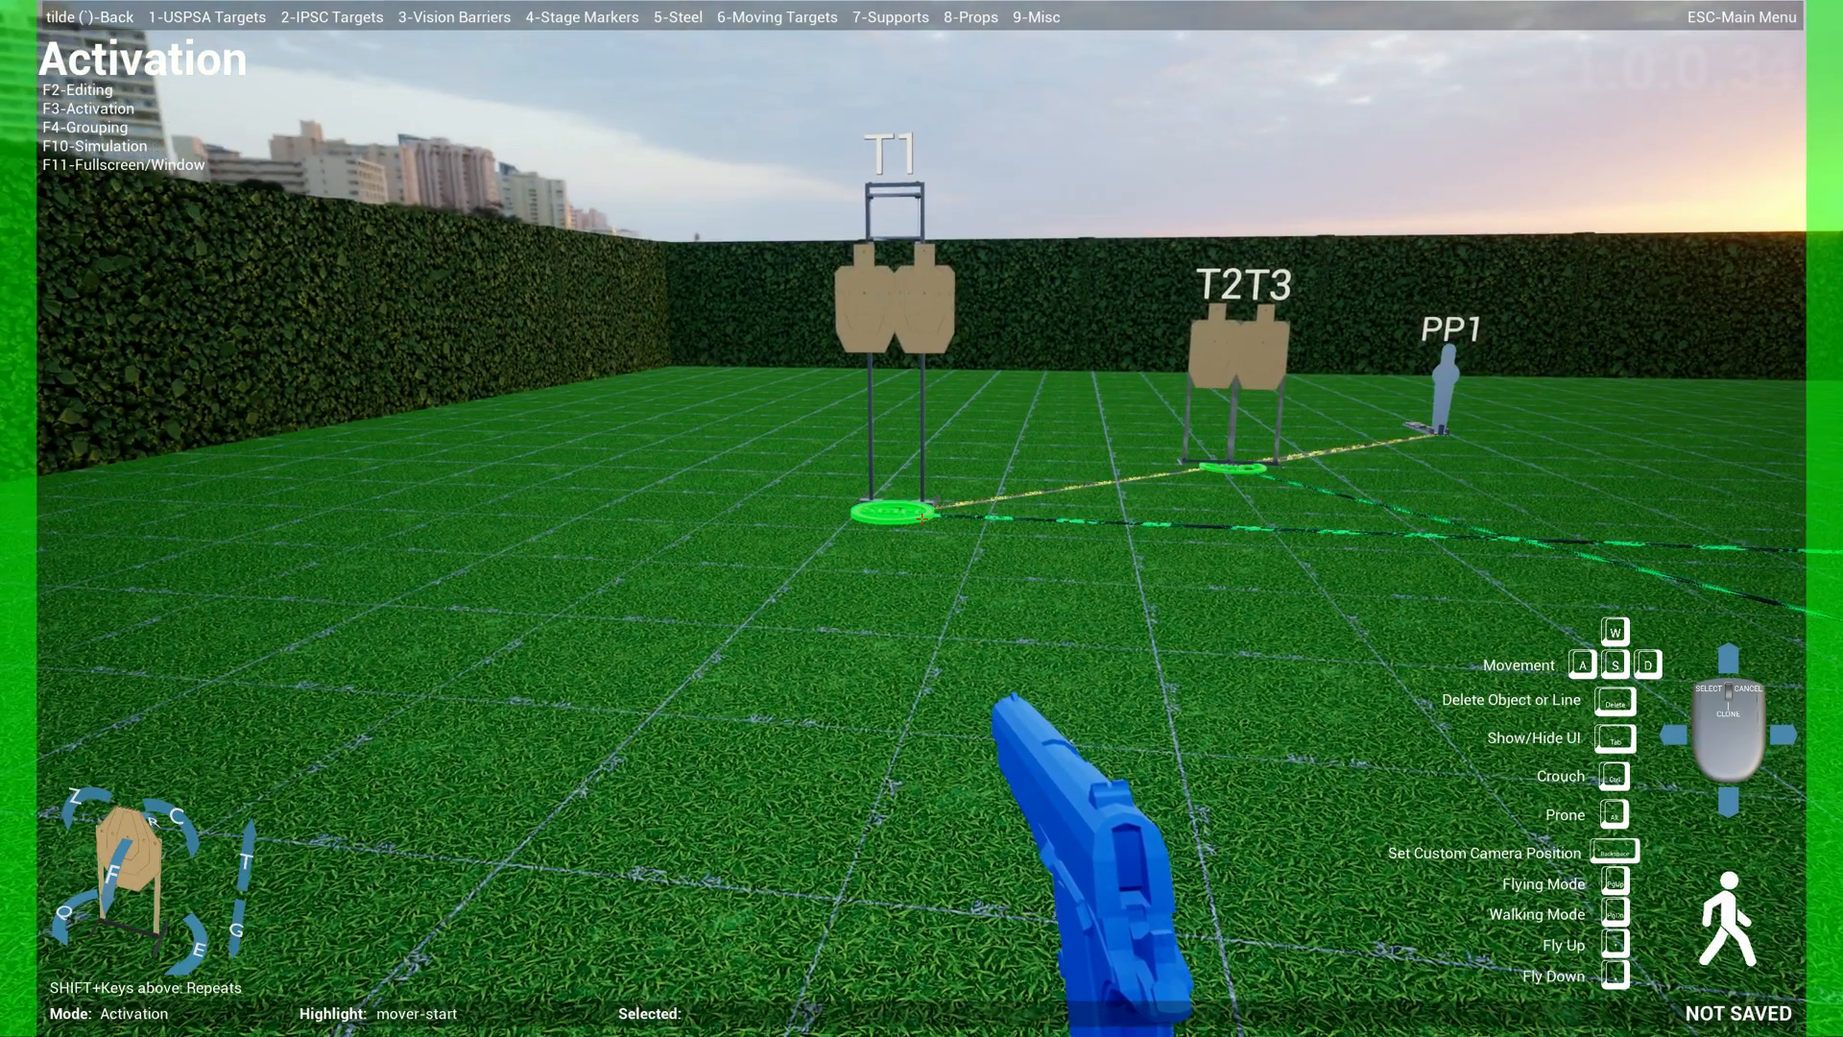
# - In Grouping mode, group the new mover-start marker with the hanging double target T1
pyautogui.press('F4')
pyautogui.click(923, 519)
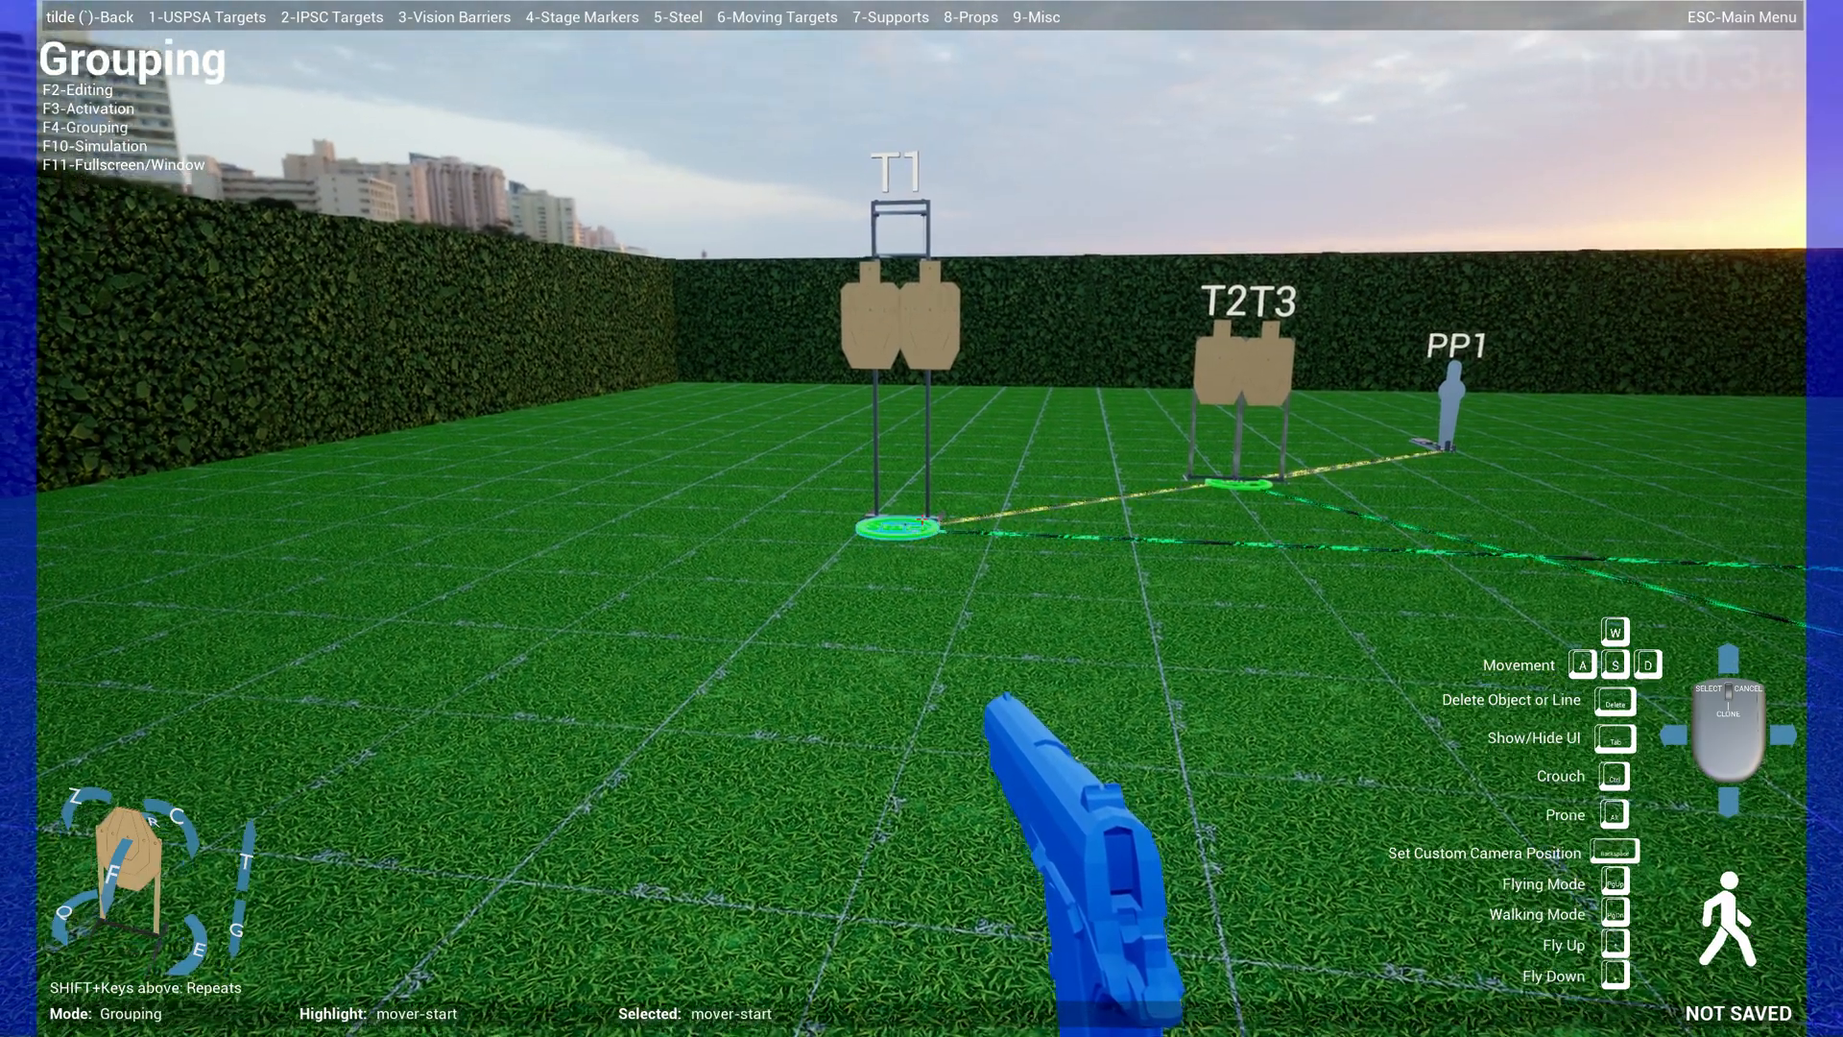
pyautogui.click(921, 519)
# - Simulate the stage, shoot the popper to test both crossing movers from different positions, and return to Editing mode
pyautogui.press('a')
pyautogui.press('s')
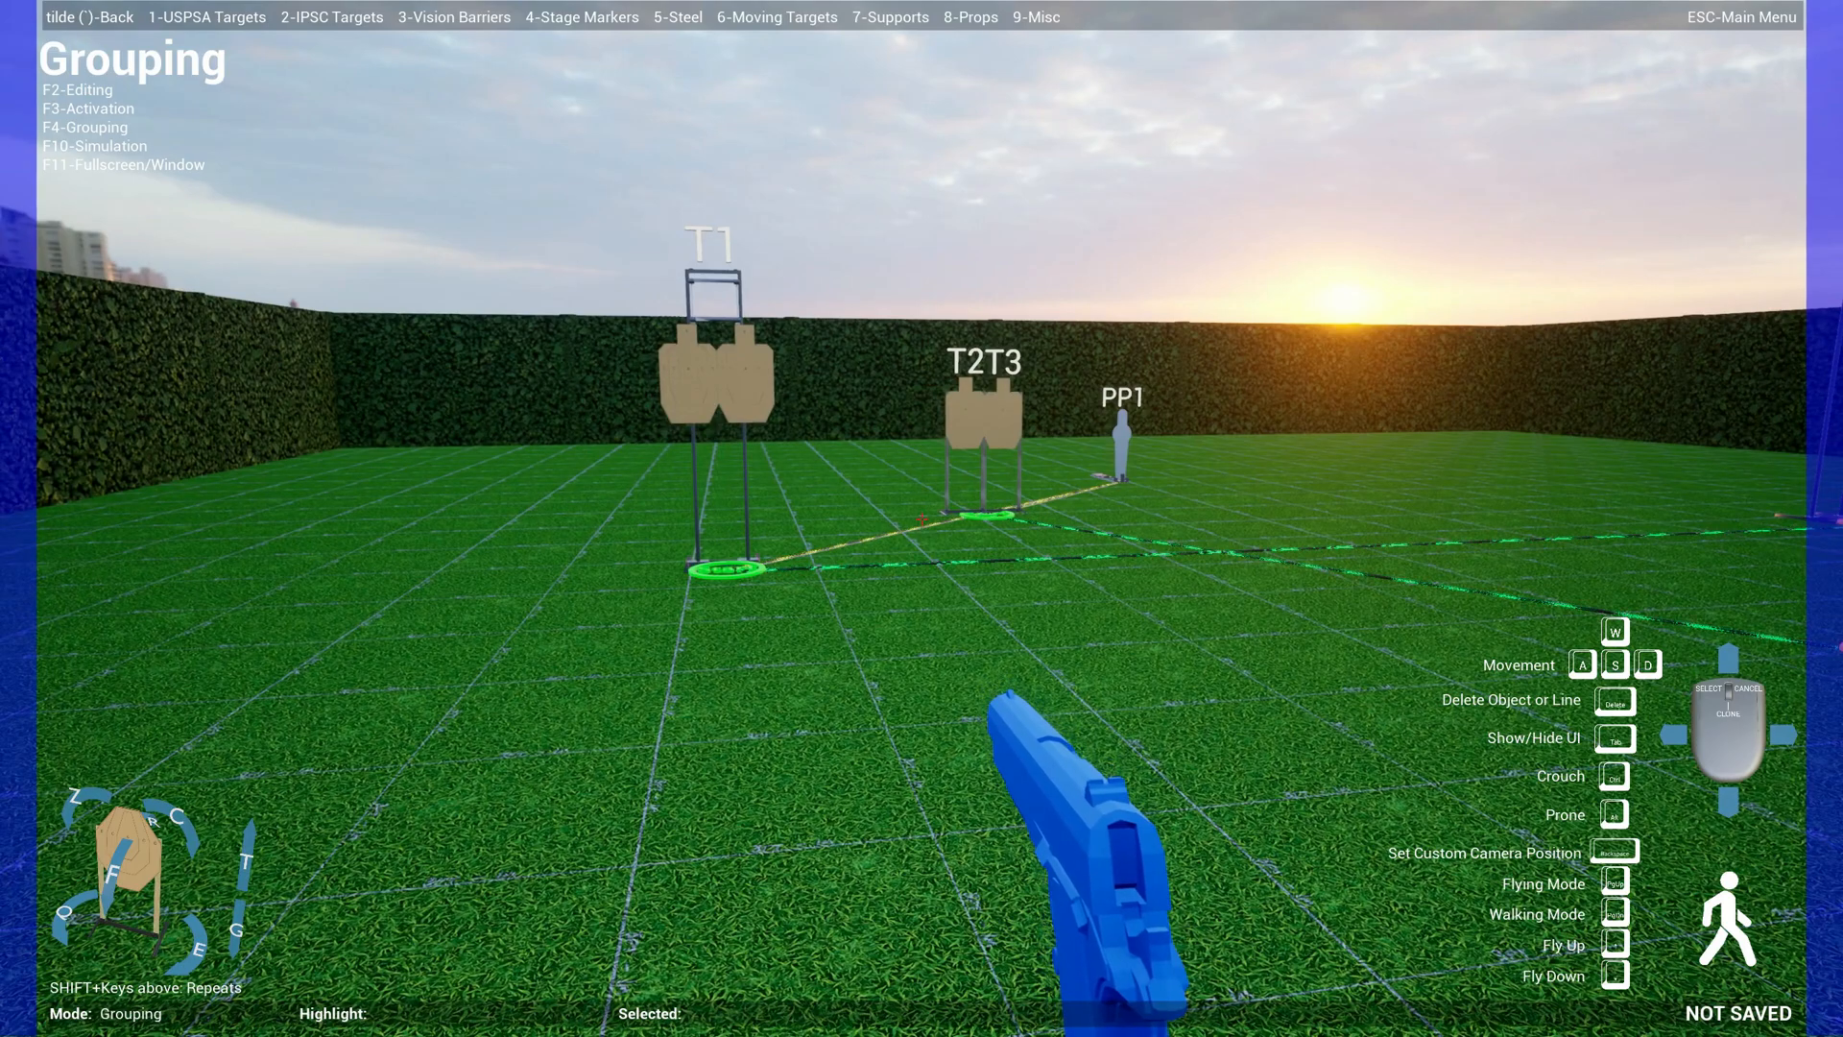
pyautogui.press('F10')
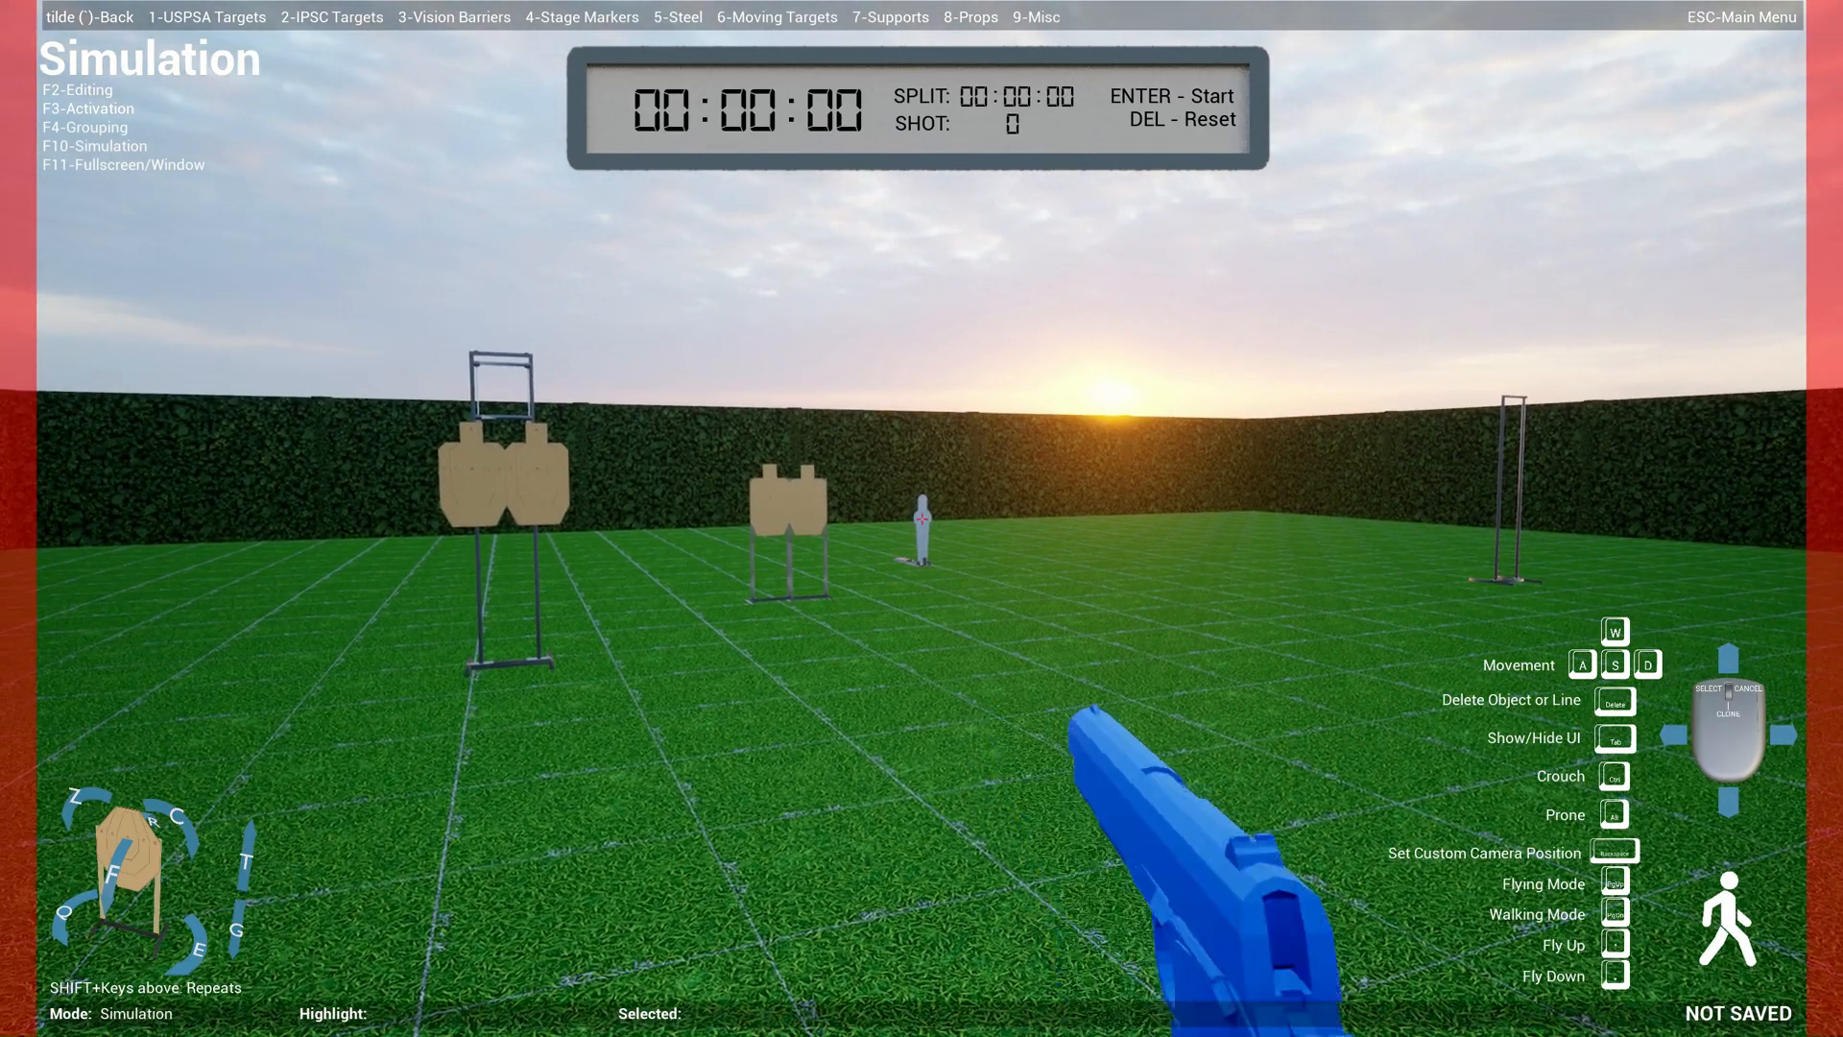
pyautogui.click(921, 519)
pyautogui.press('d')
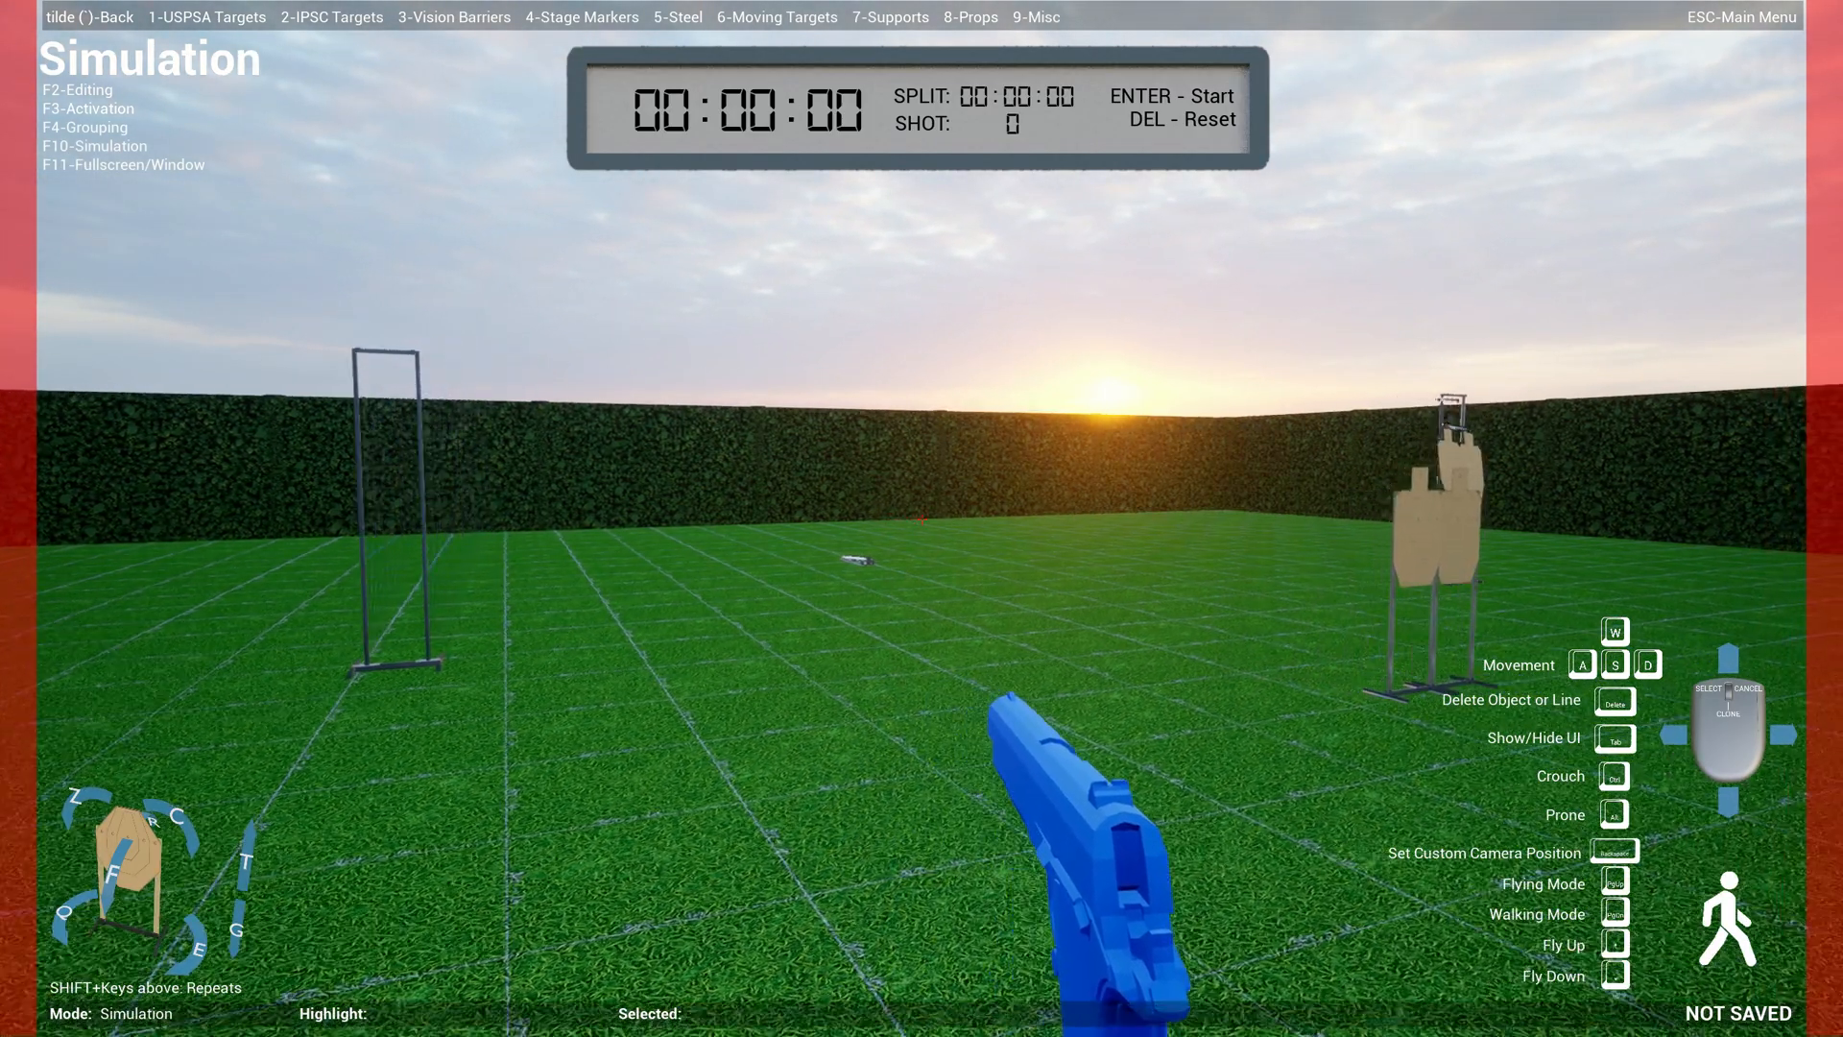
pyautogui.press('w')
pyautogui.press('d')
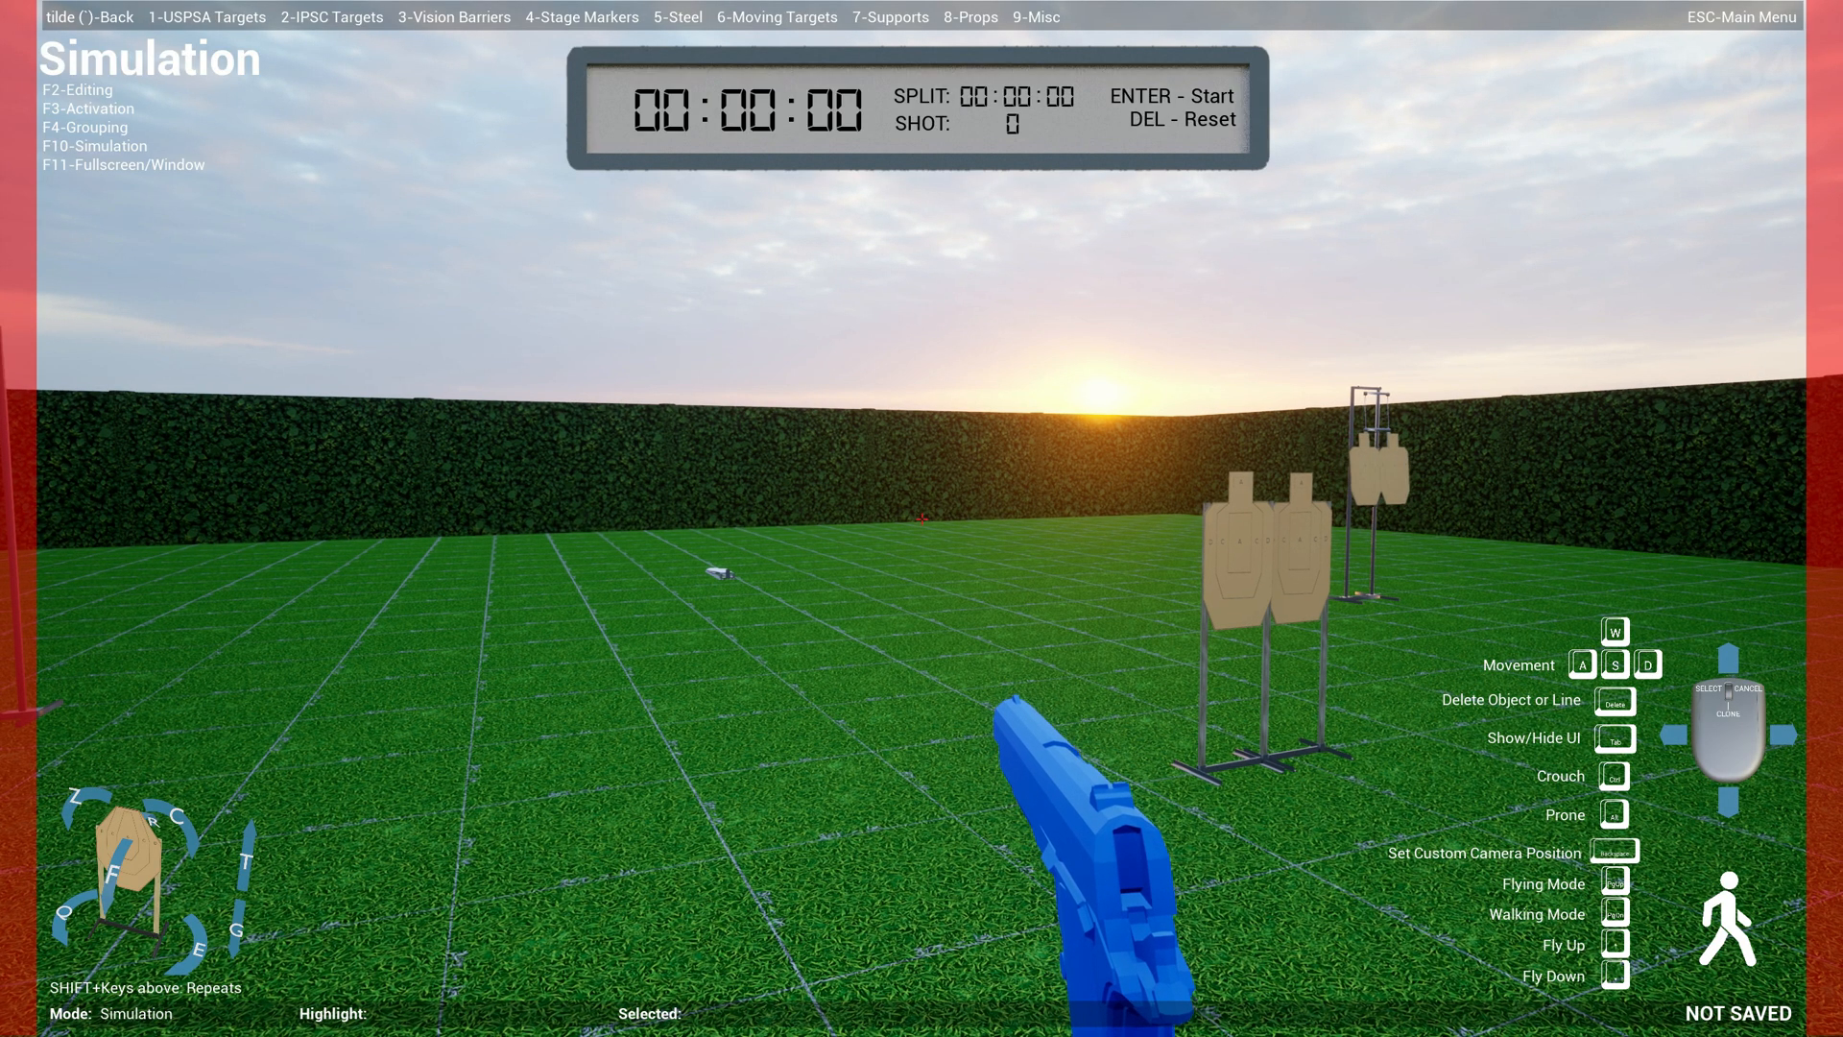
pyautogui.press('a')
pyautogui.press('s')
pyautogui.press('d')
pyautogui.press('a')
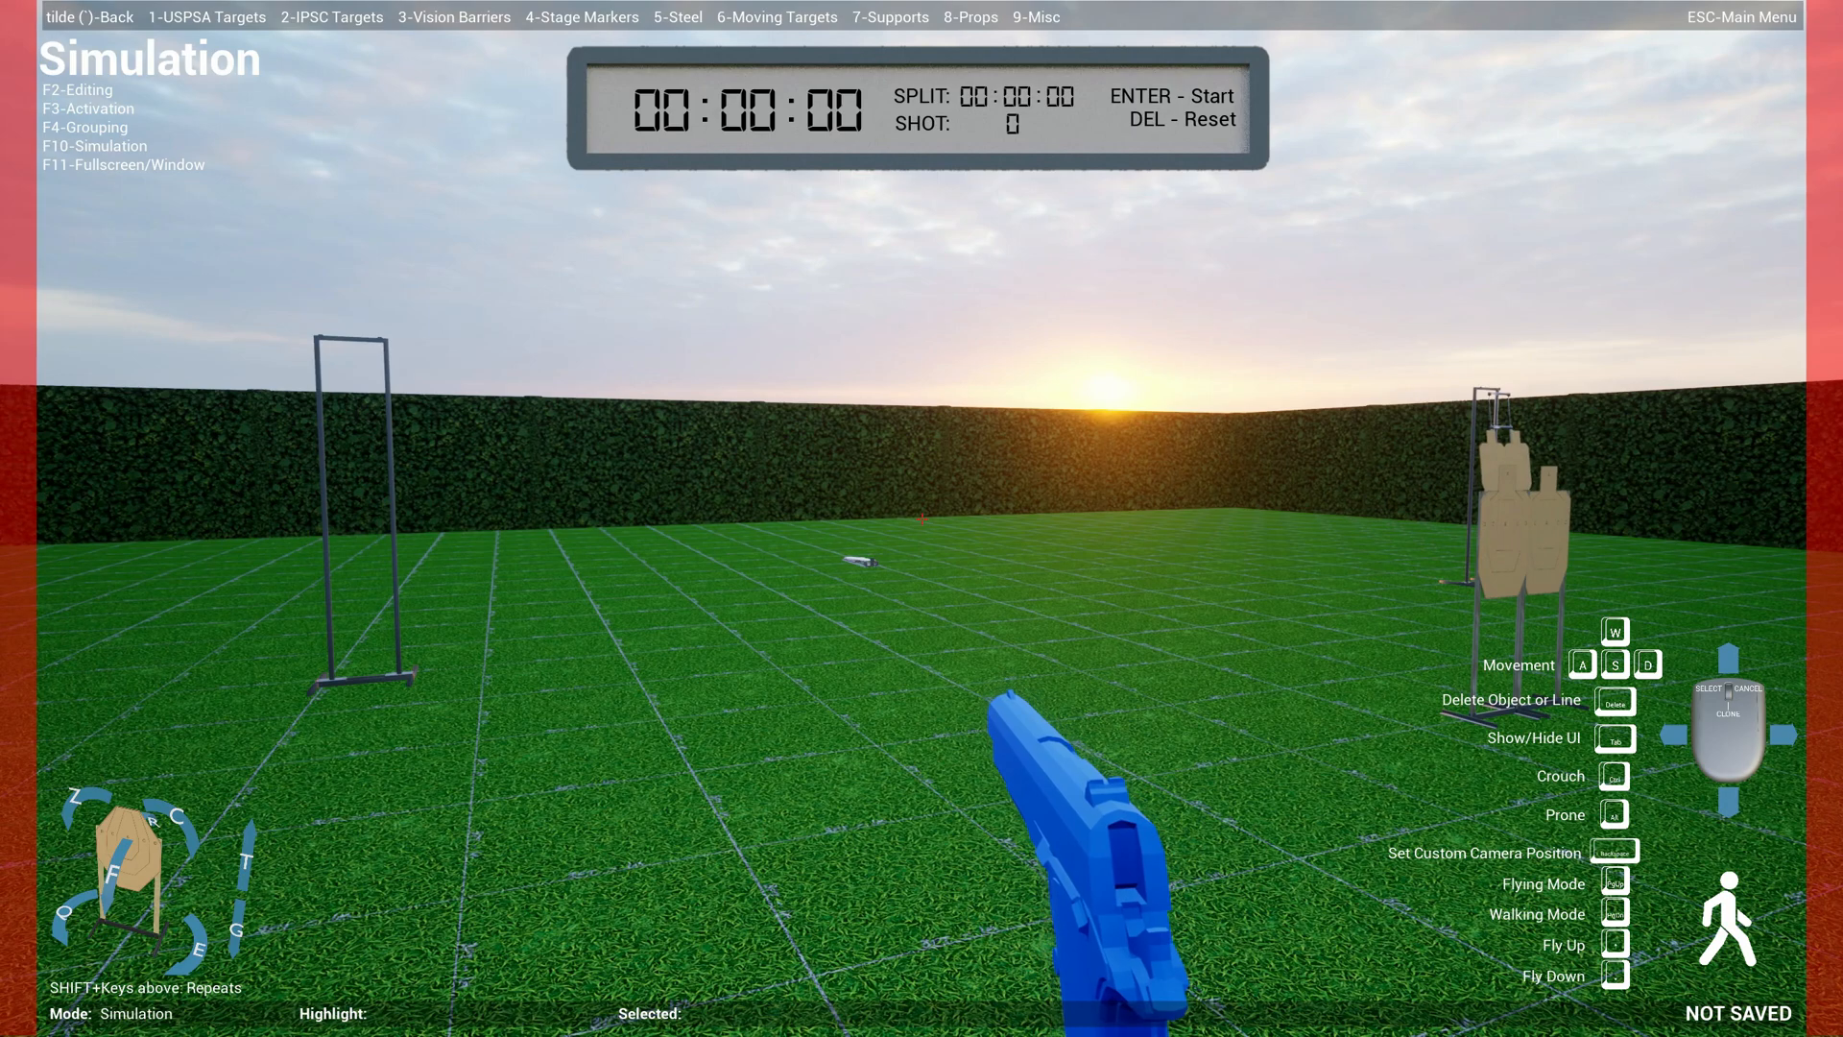
pyautogui.press('F2')
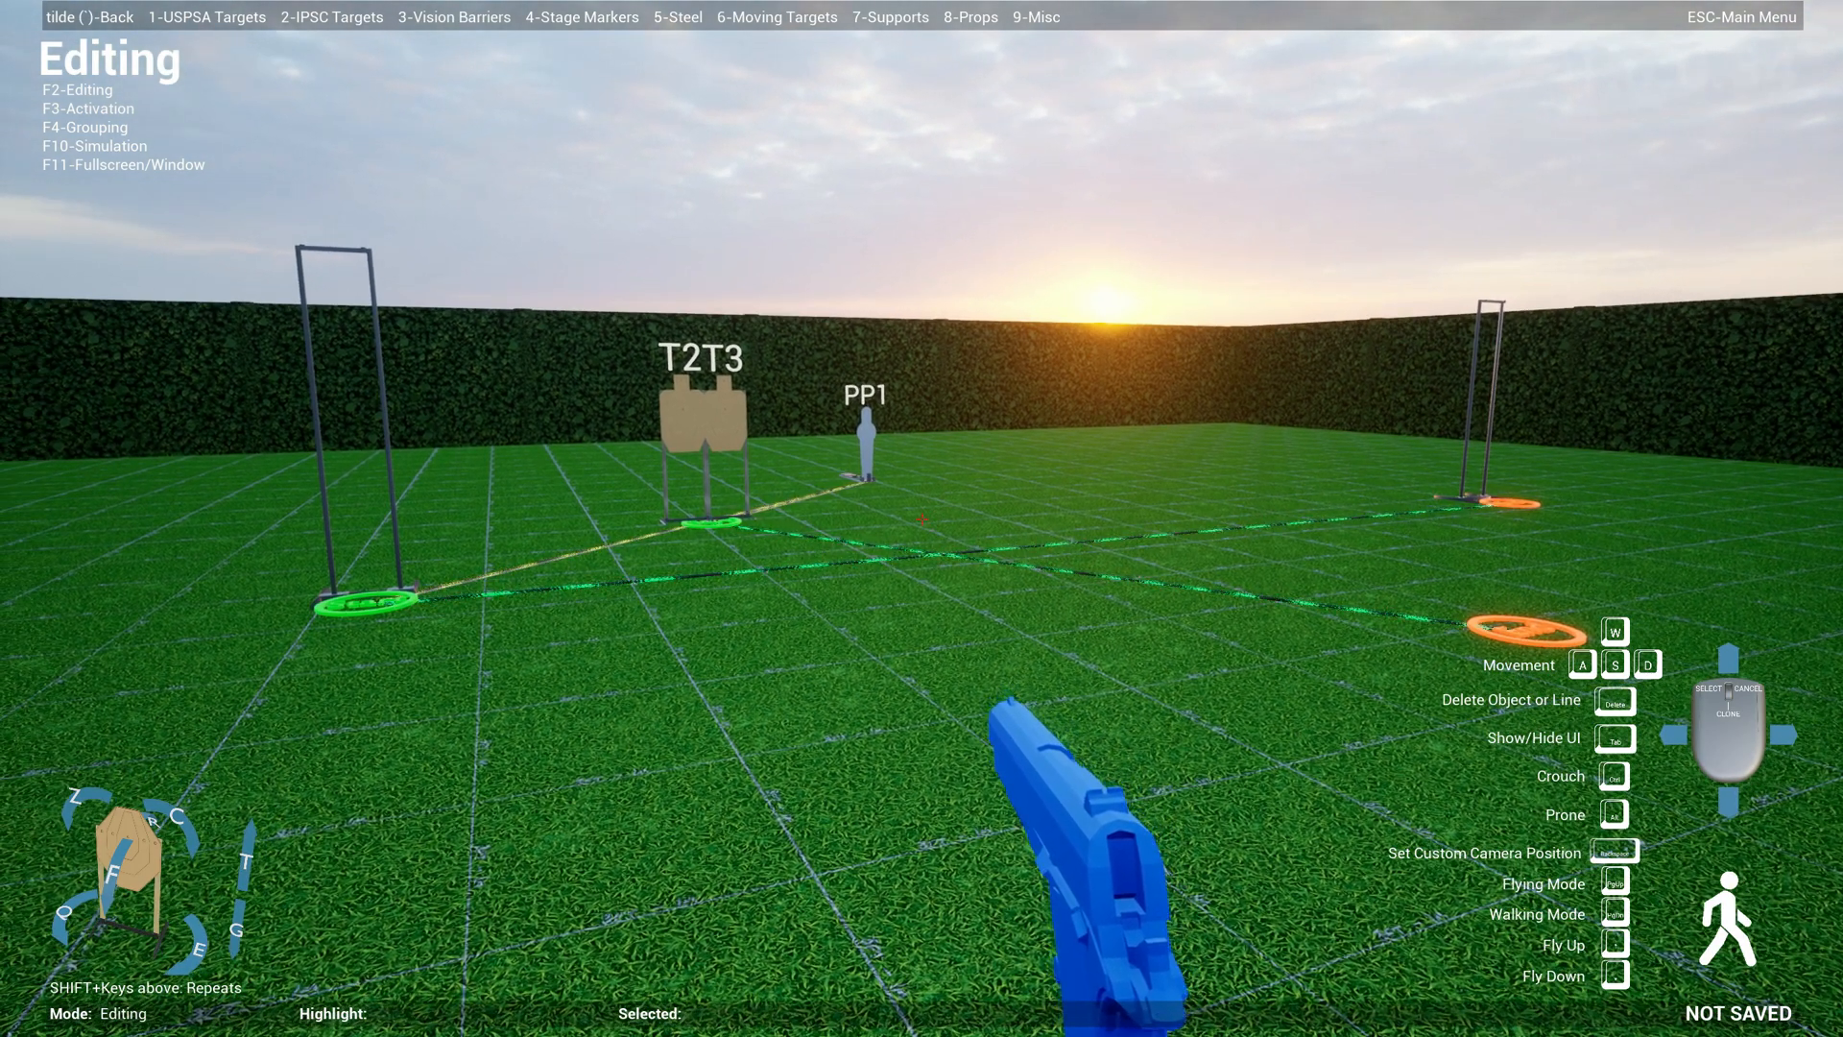
pyautogui.press('5')
pyautogui.press('e')
pyautogui.press('e')
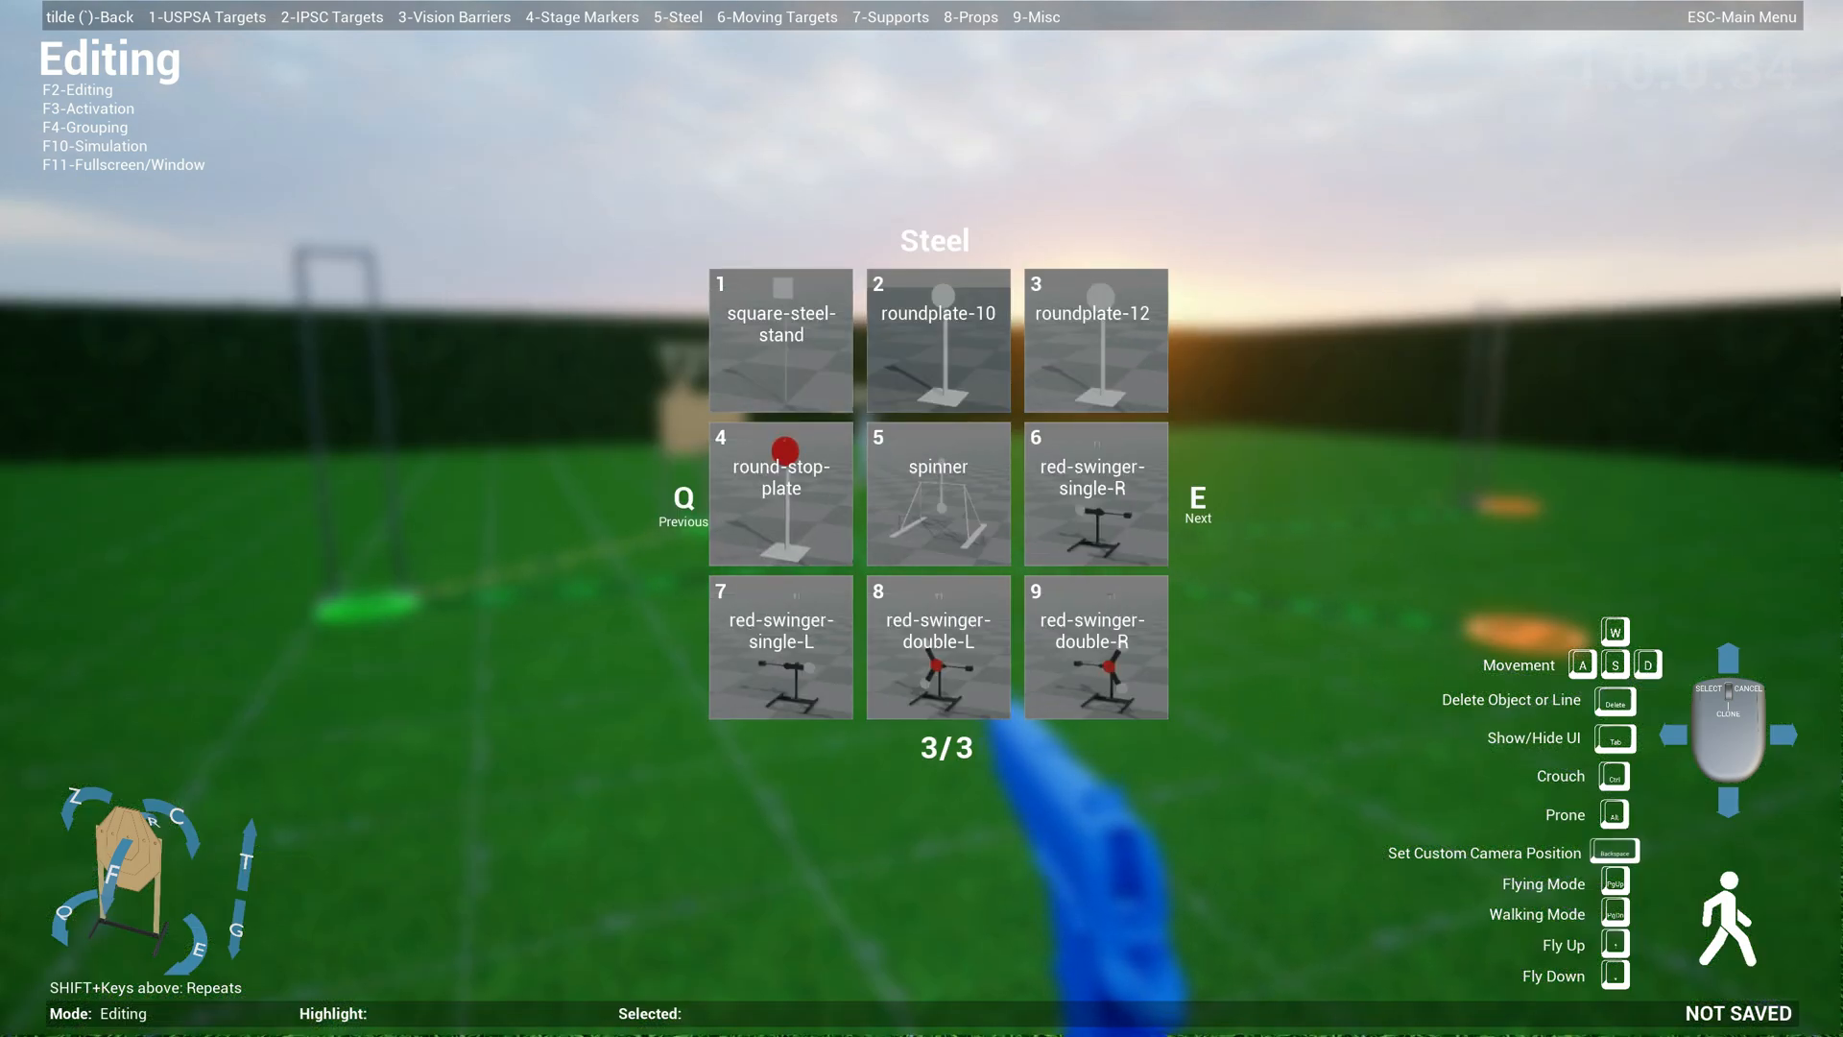
pyautogui.press('`')
# - Place a usatargets-revolver on the ground between popper PP1 and the far tall frame
pyautogui.press('1')
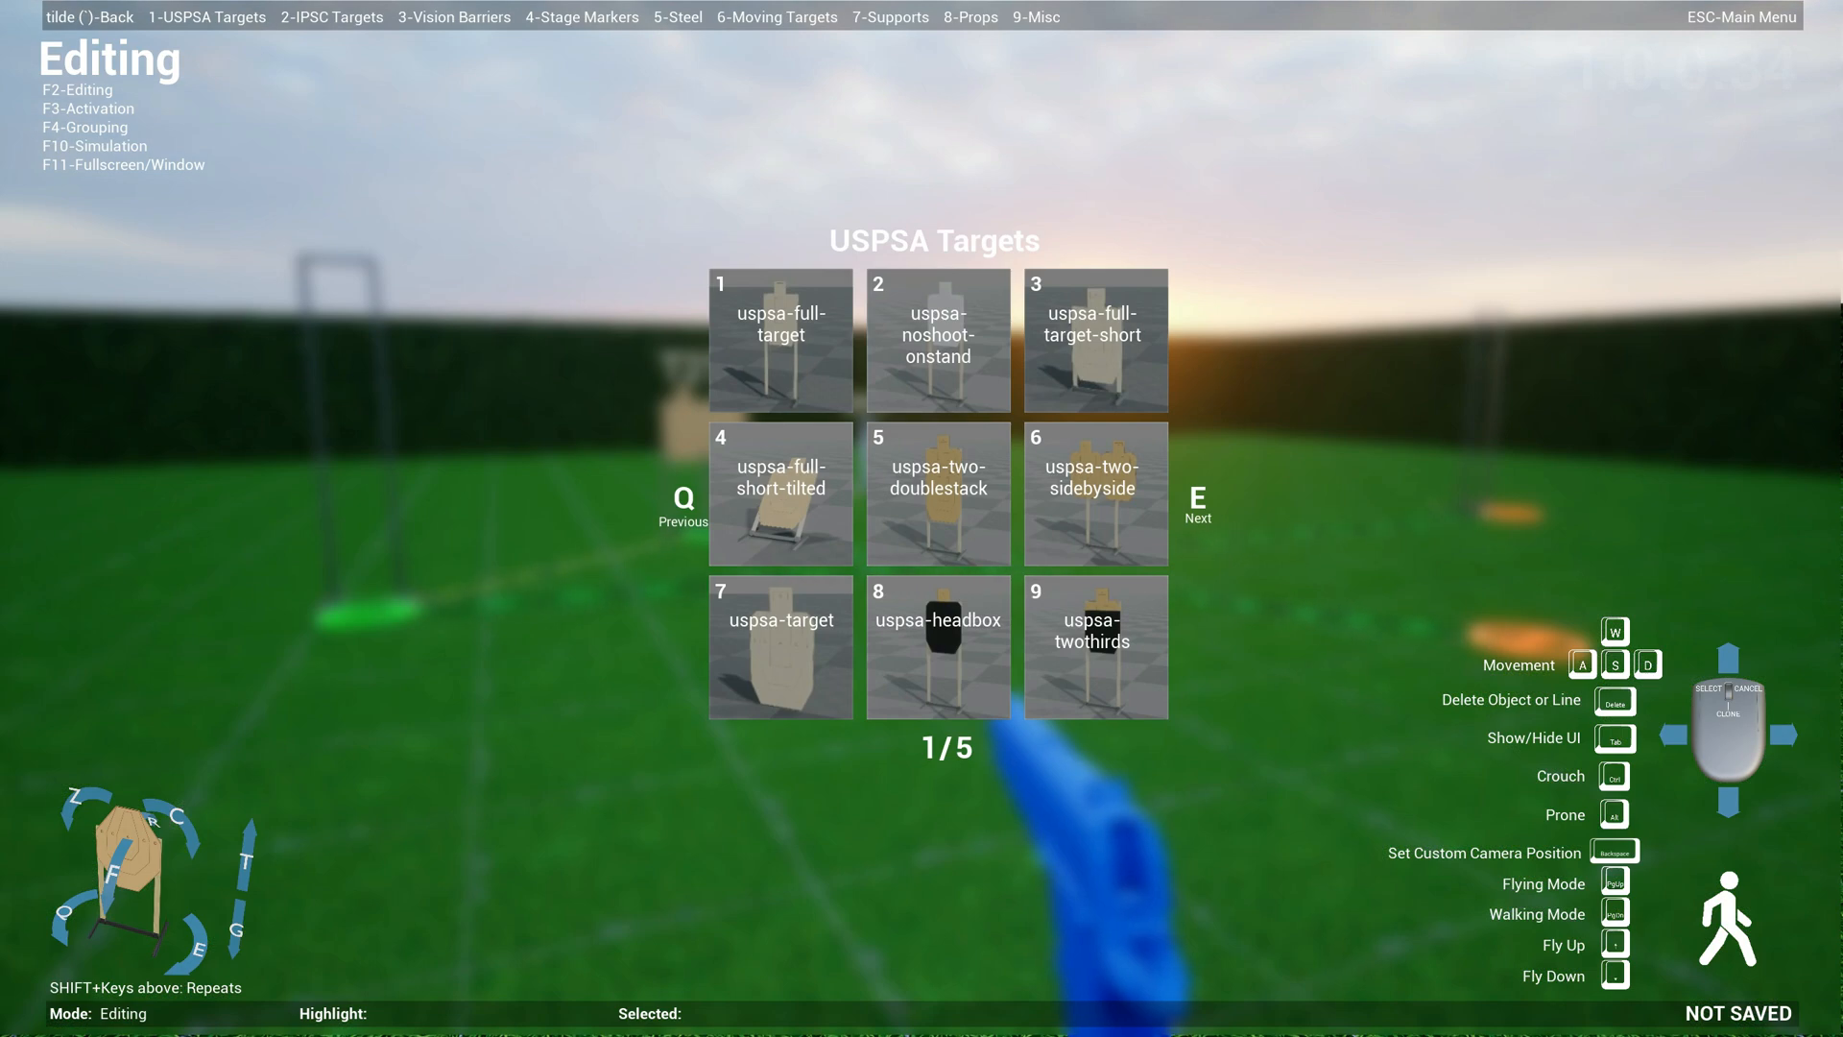
pyautogui.press('e')
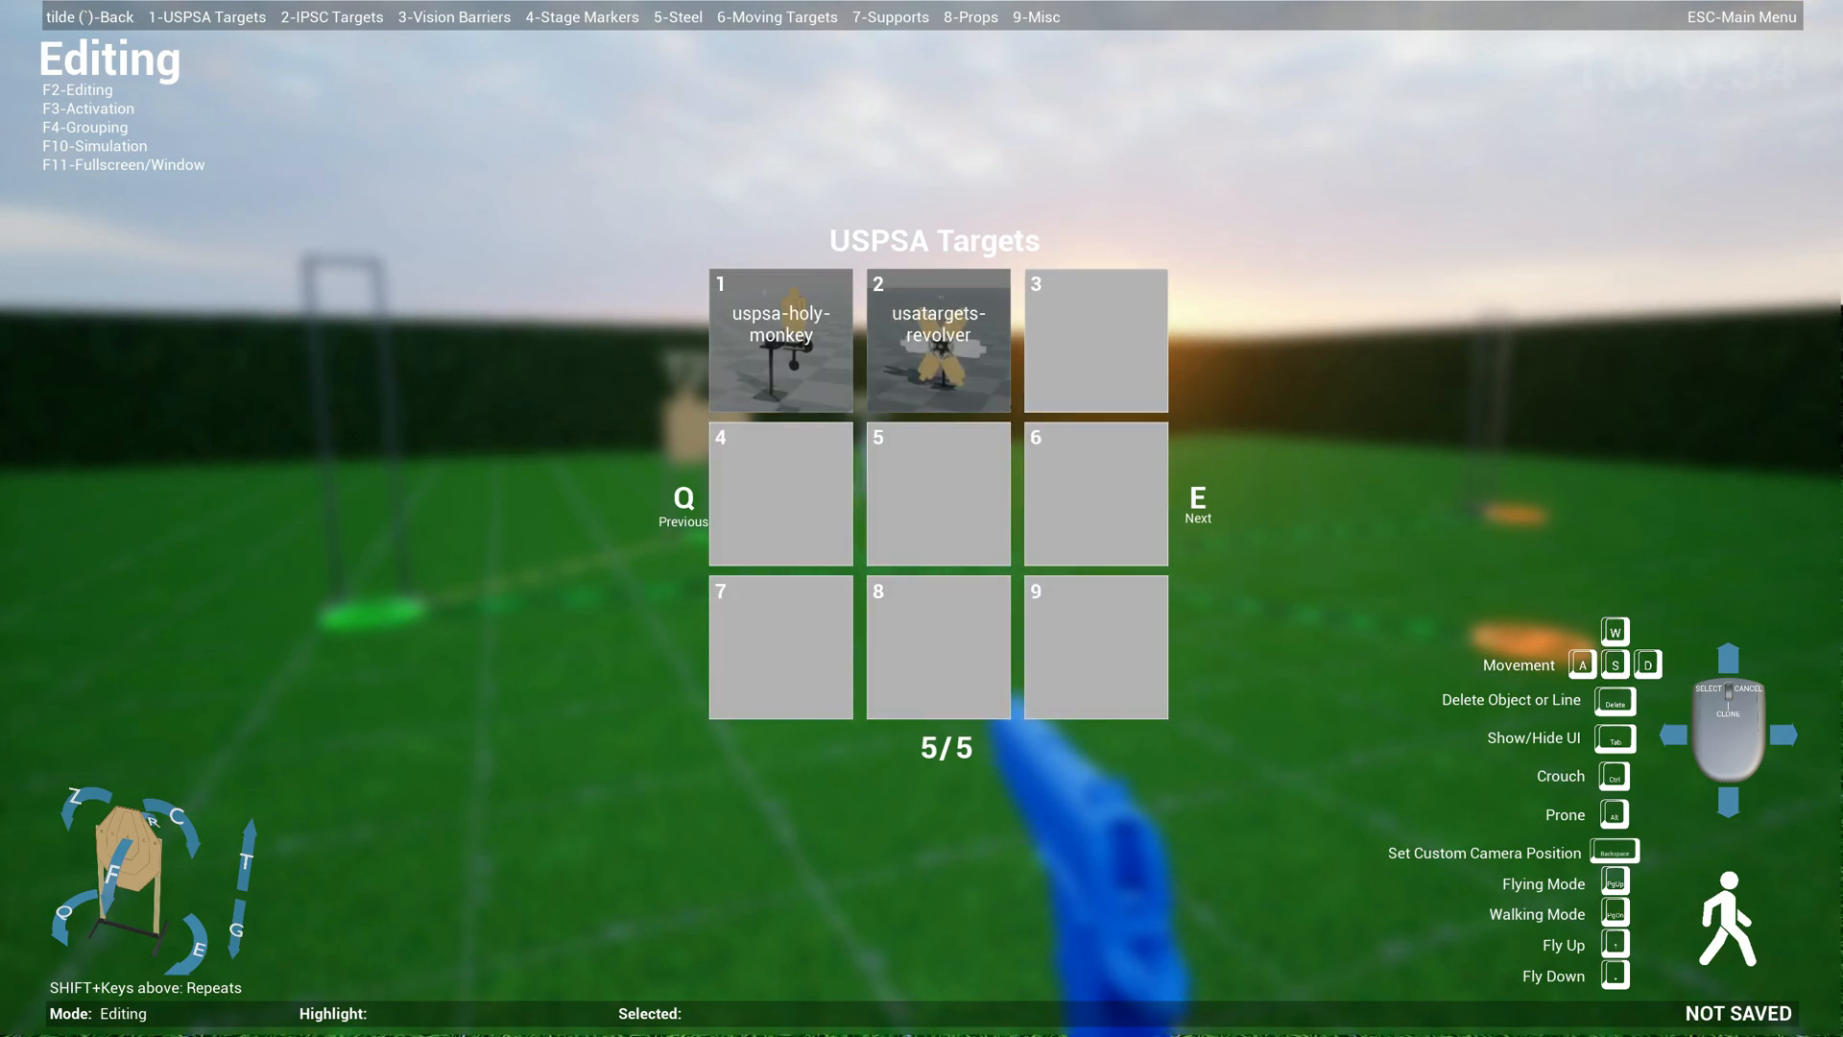
pyautogui.press('2')
pyautogui.press('w')
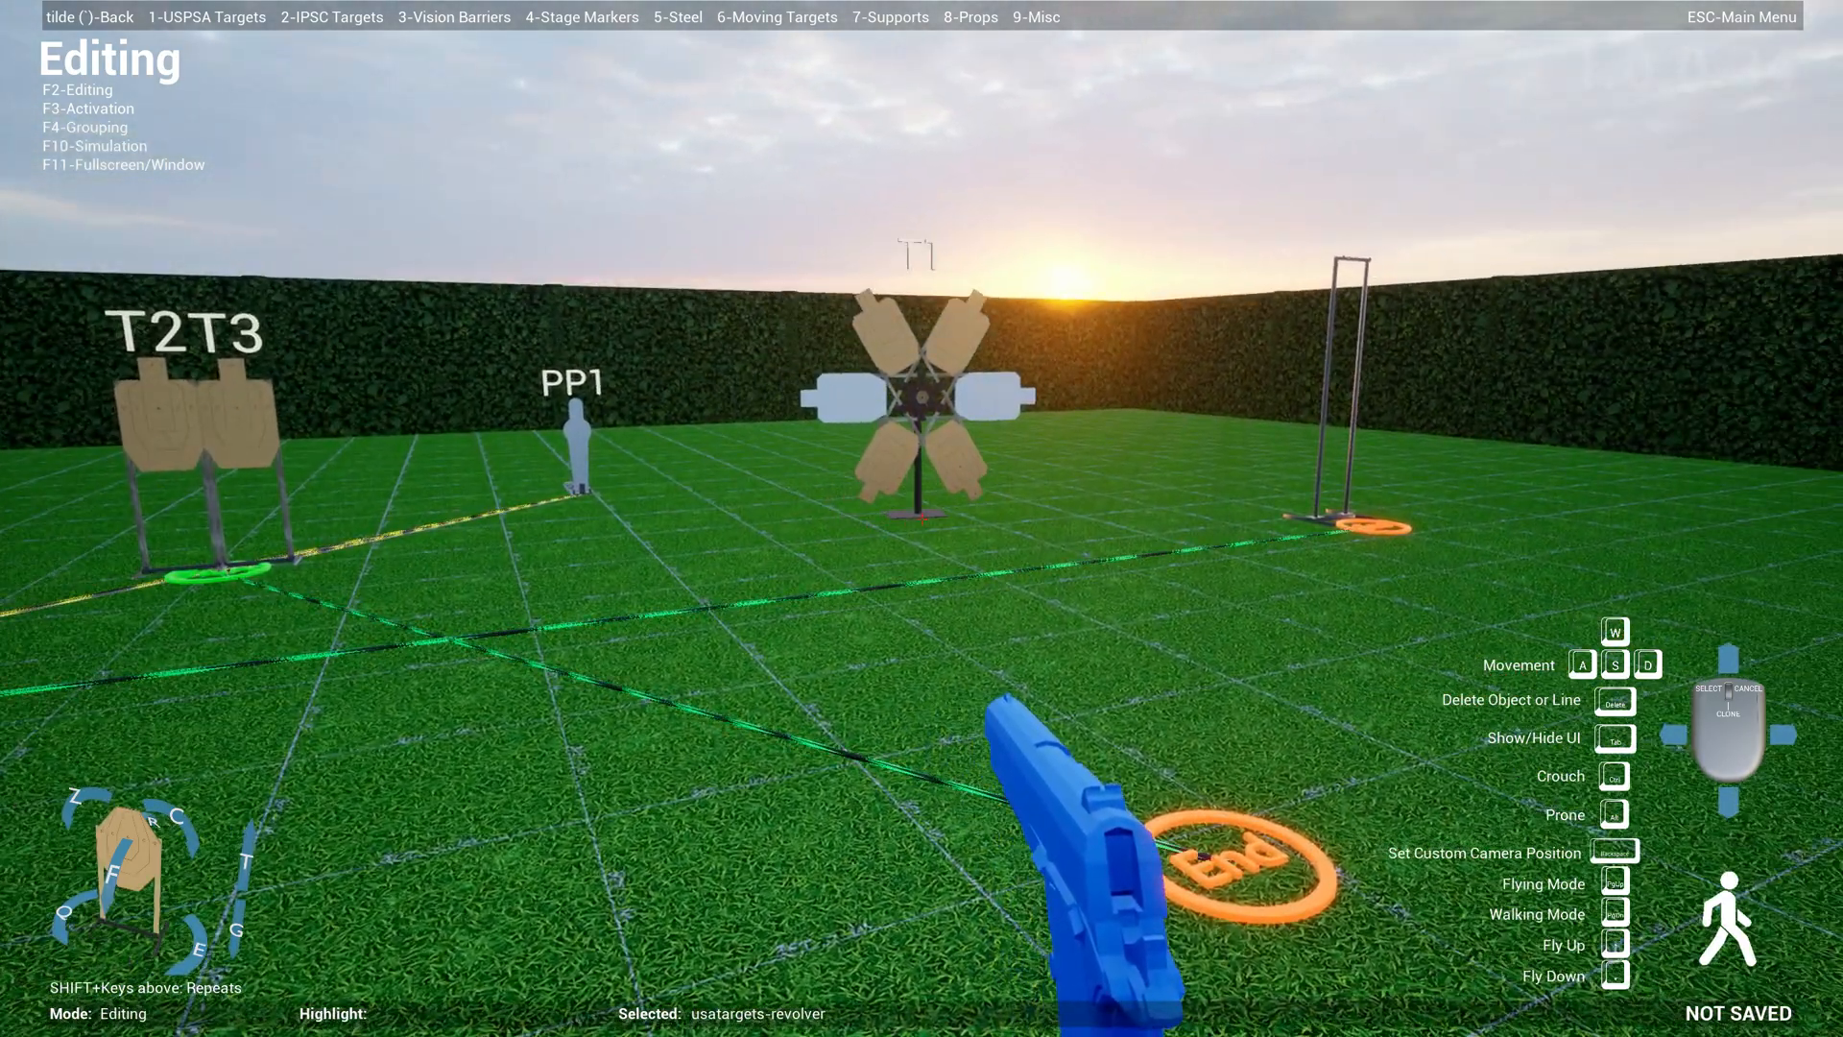
pyautogui.click(923, 520)
# - In Activation mode, link popper PP1 to the usatargets-revolver
pyautogui.press('w')
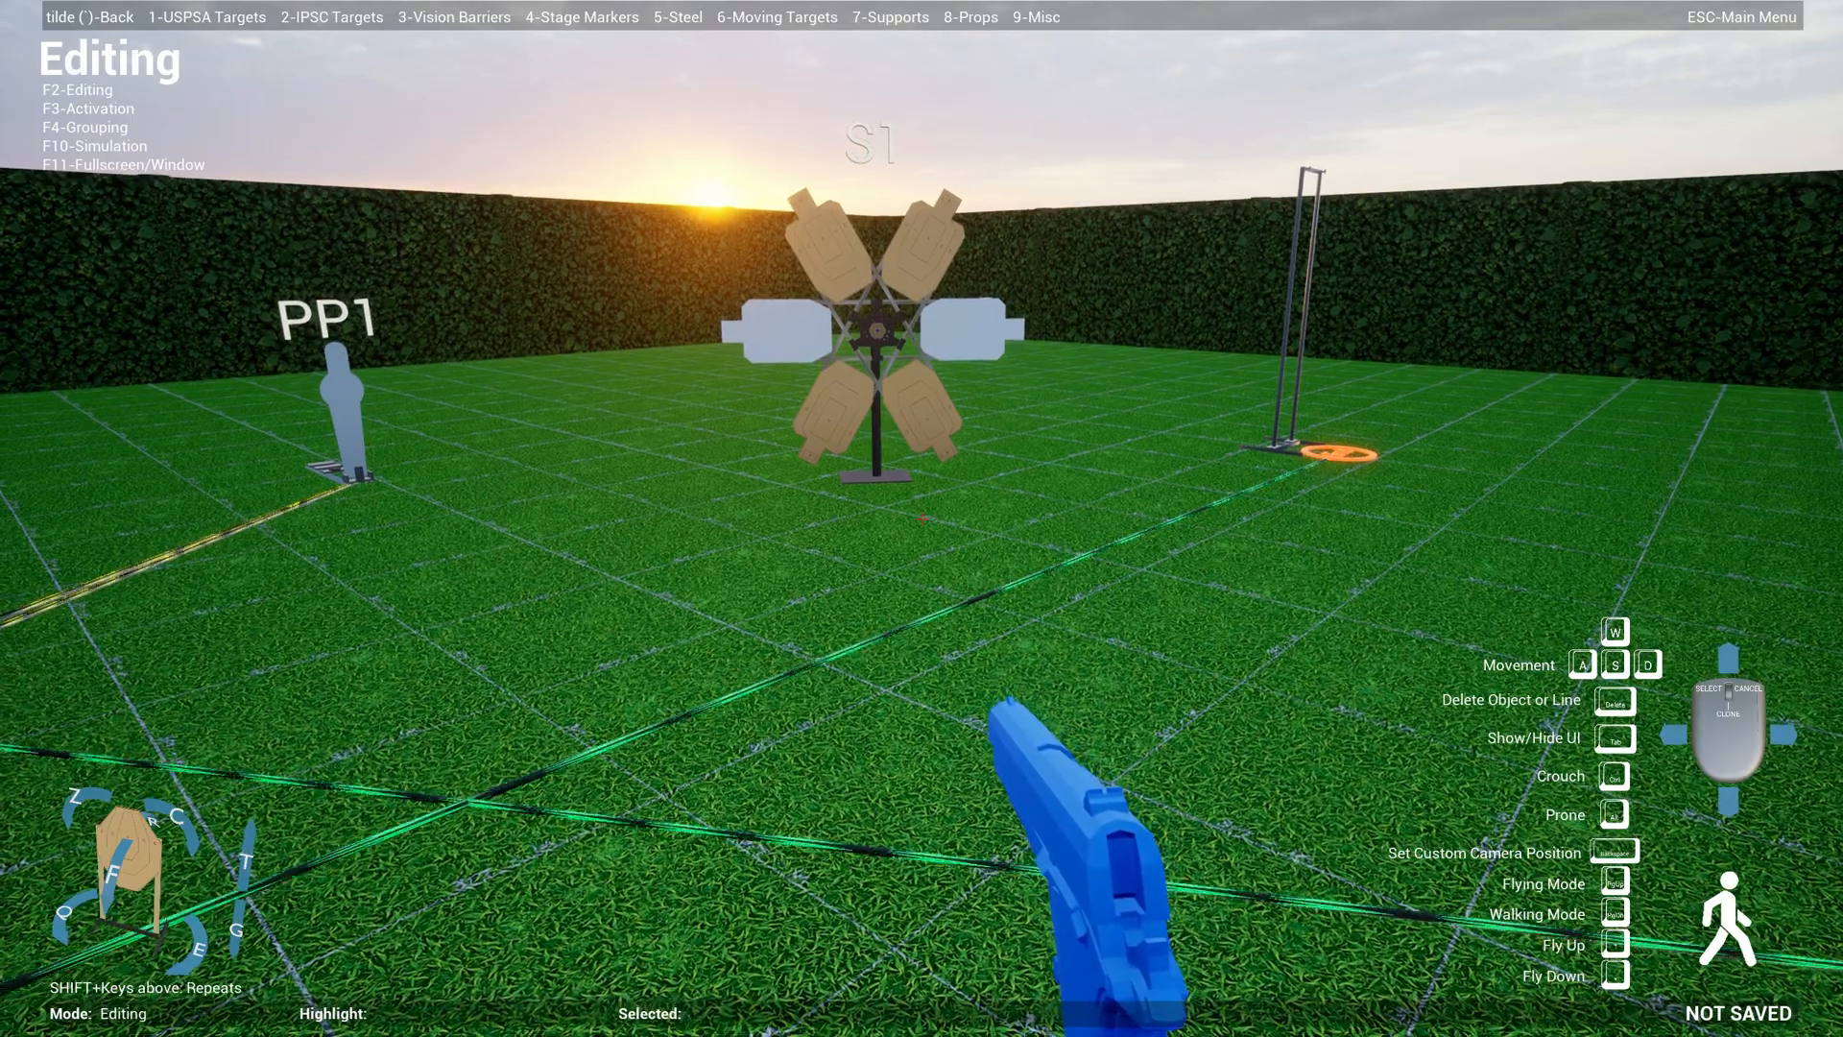
pyautogui.press('F3')
pyautogui.click(922, 518)
pyautogui.click(922, 518)
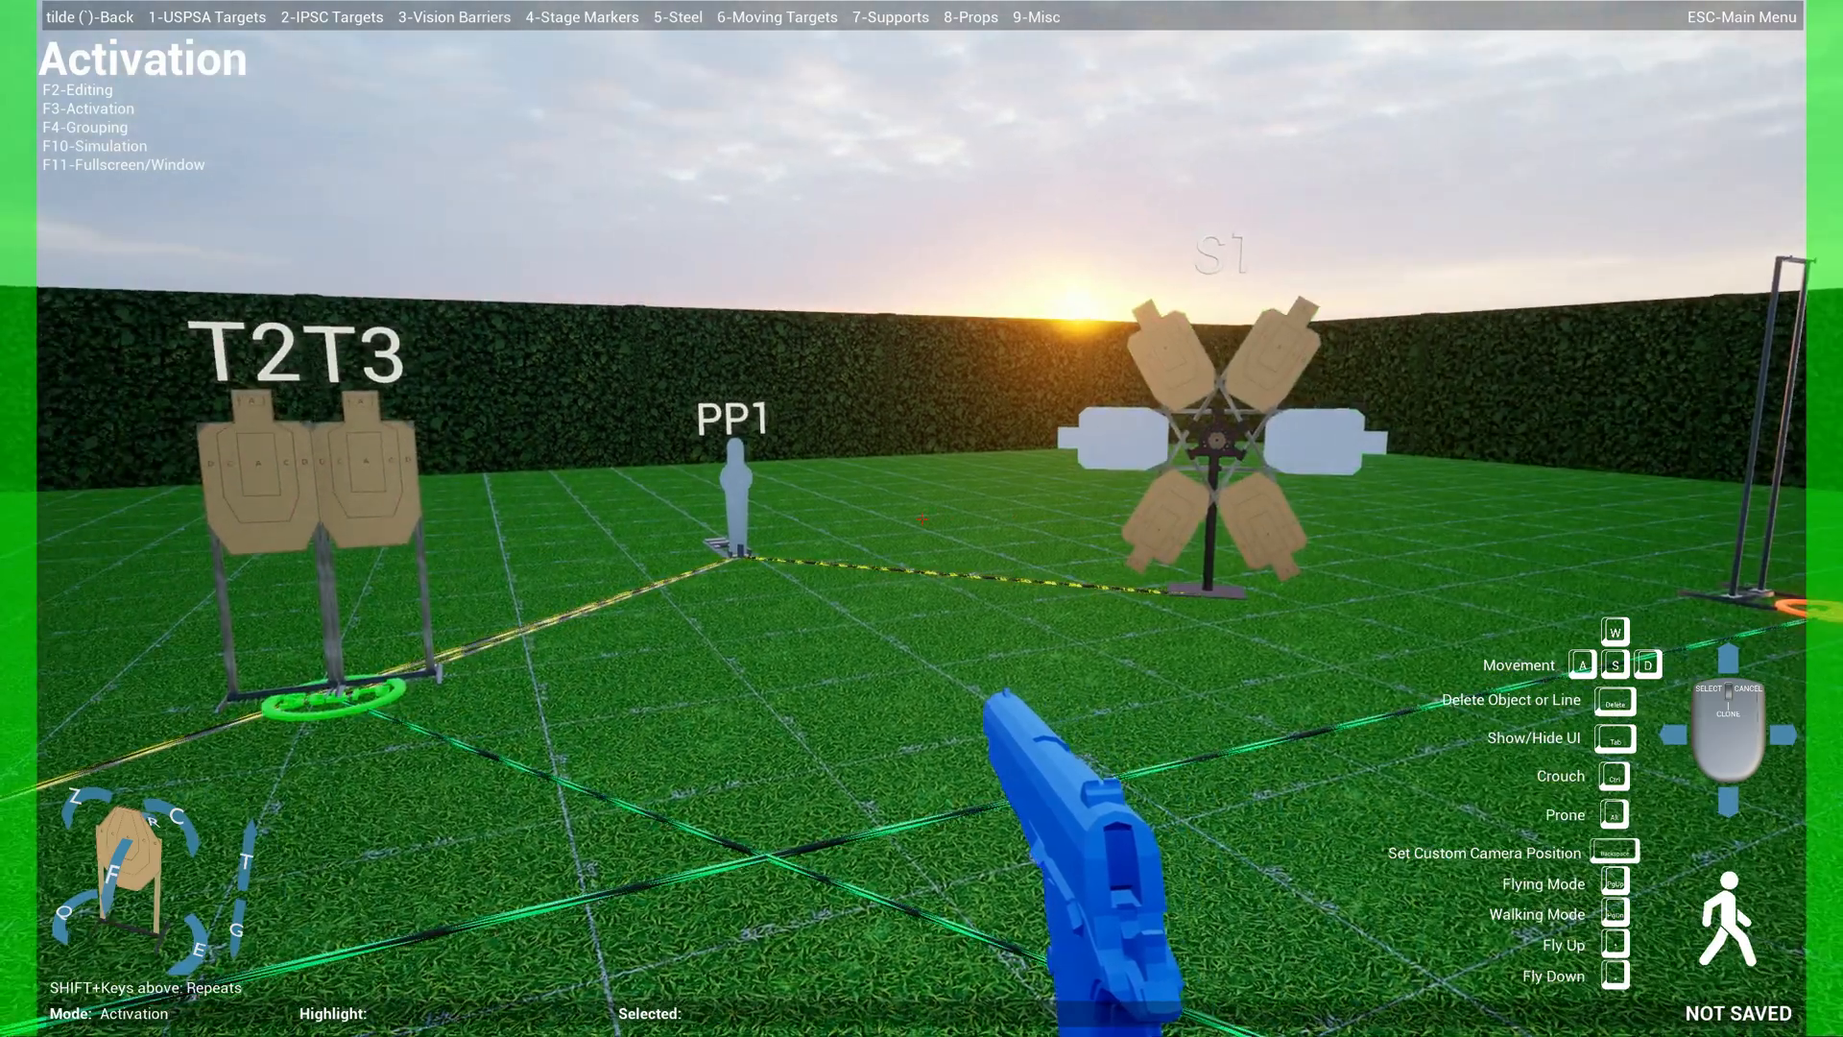
# - Simulate the stage, shoot the popper to test the revolver and the movers, and return to Editing mode
pyautogui.press('F10')
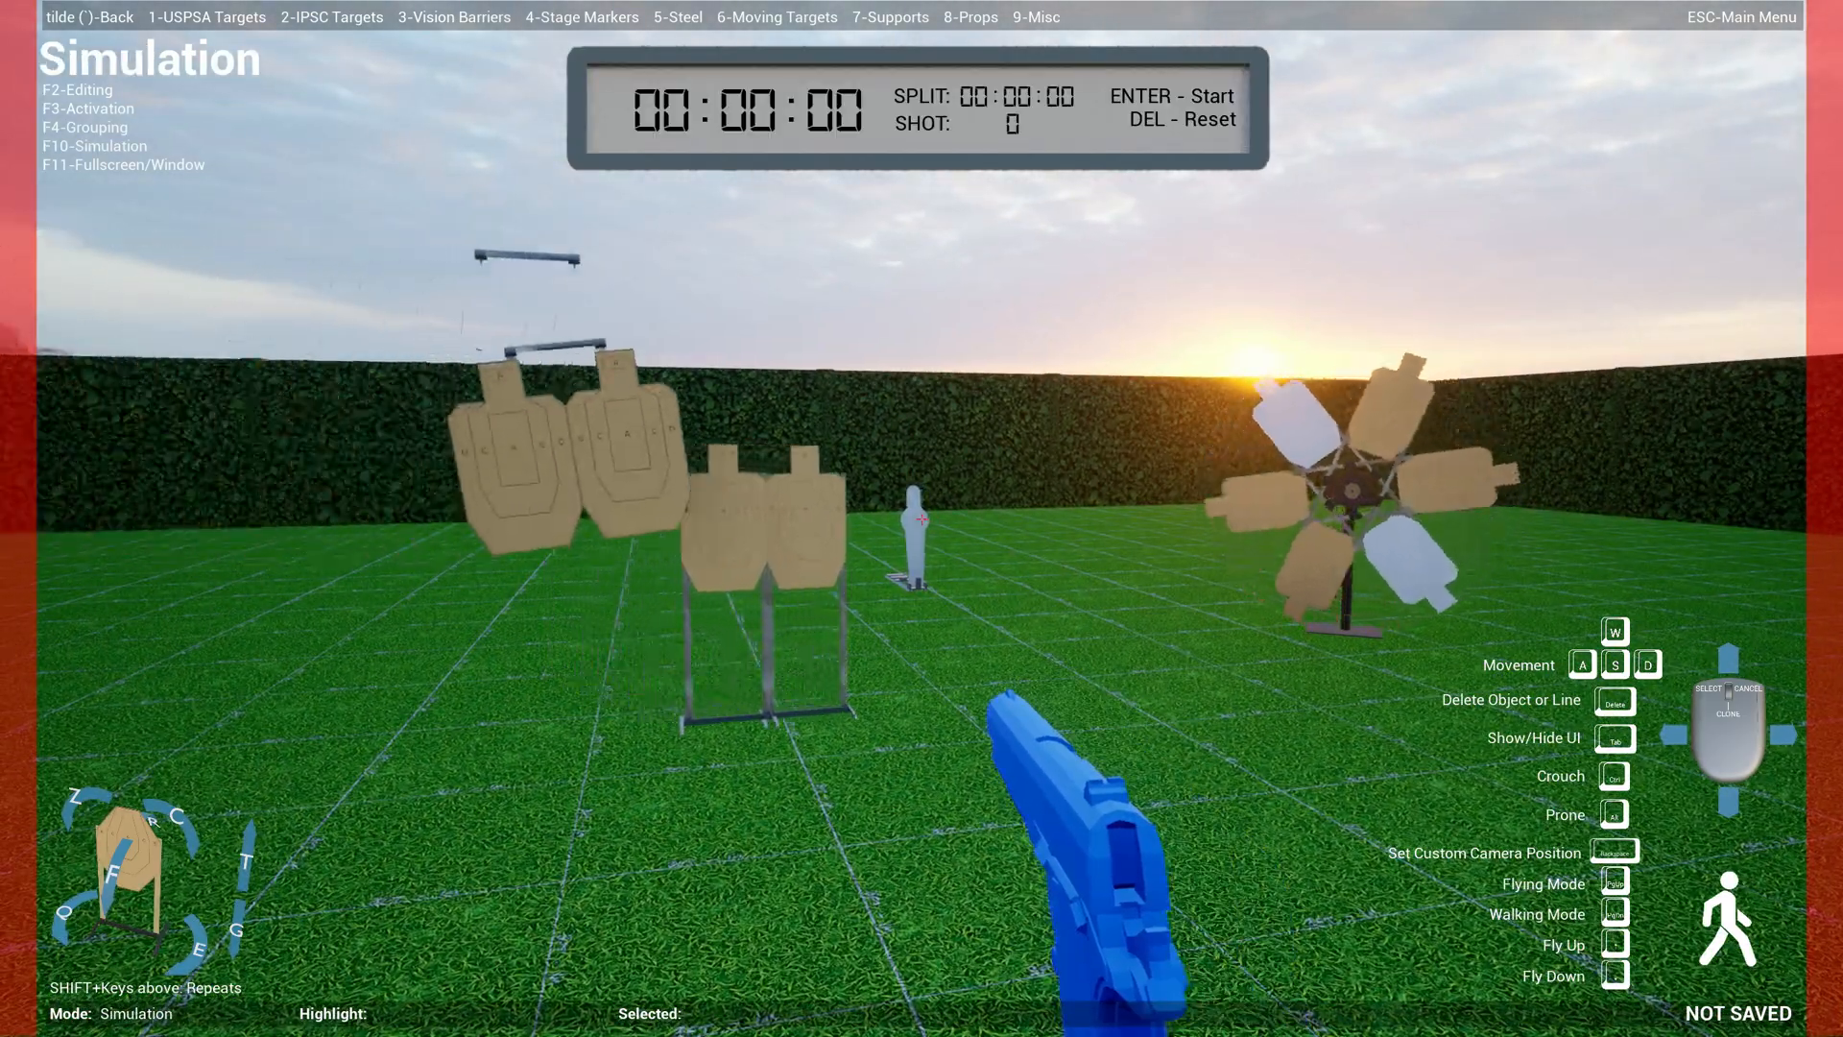
pyautogui.click(923, 518)
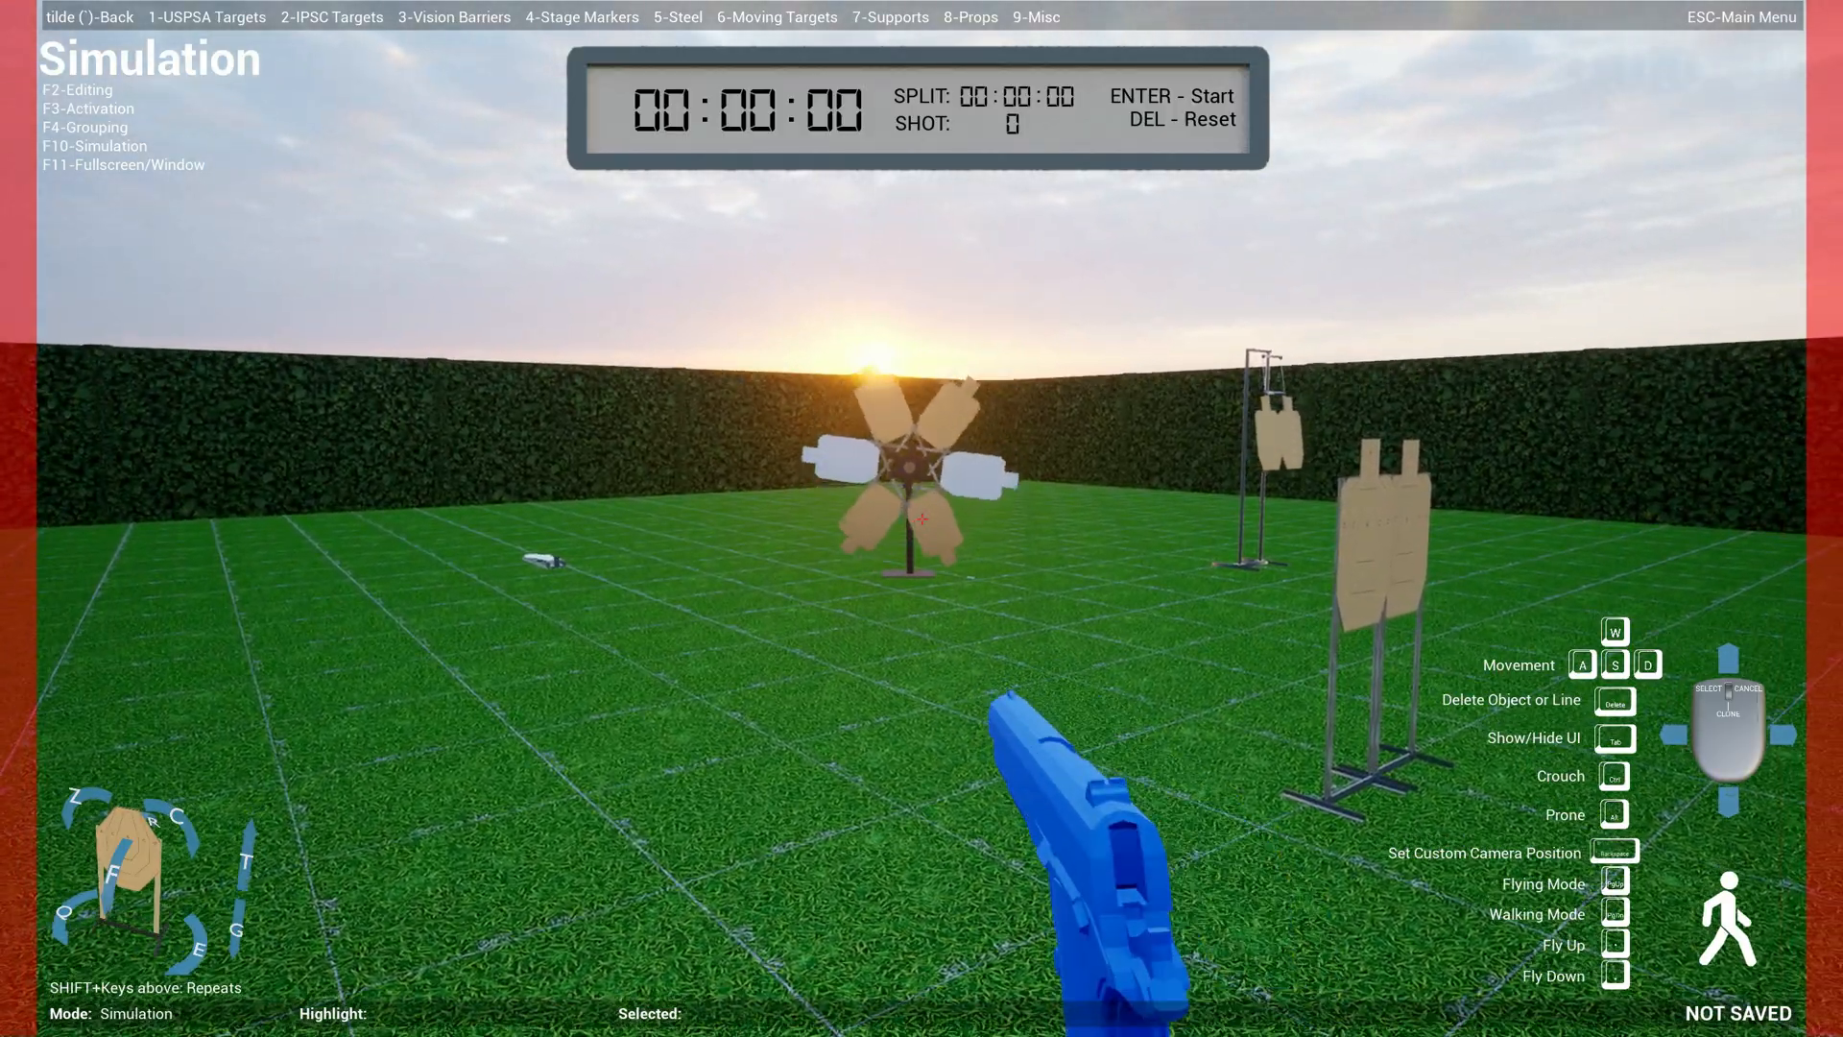
pyautogui.press('w')
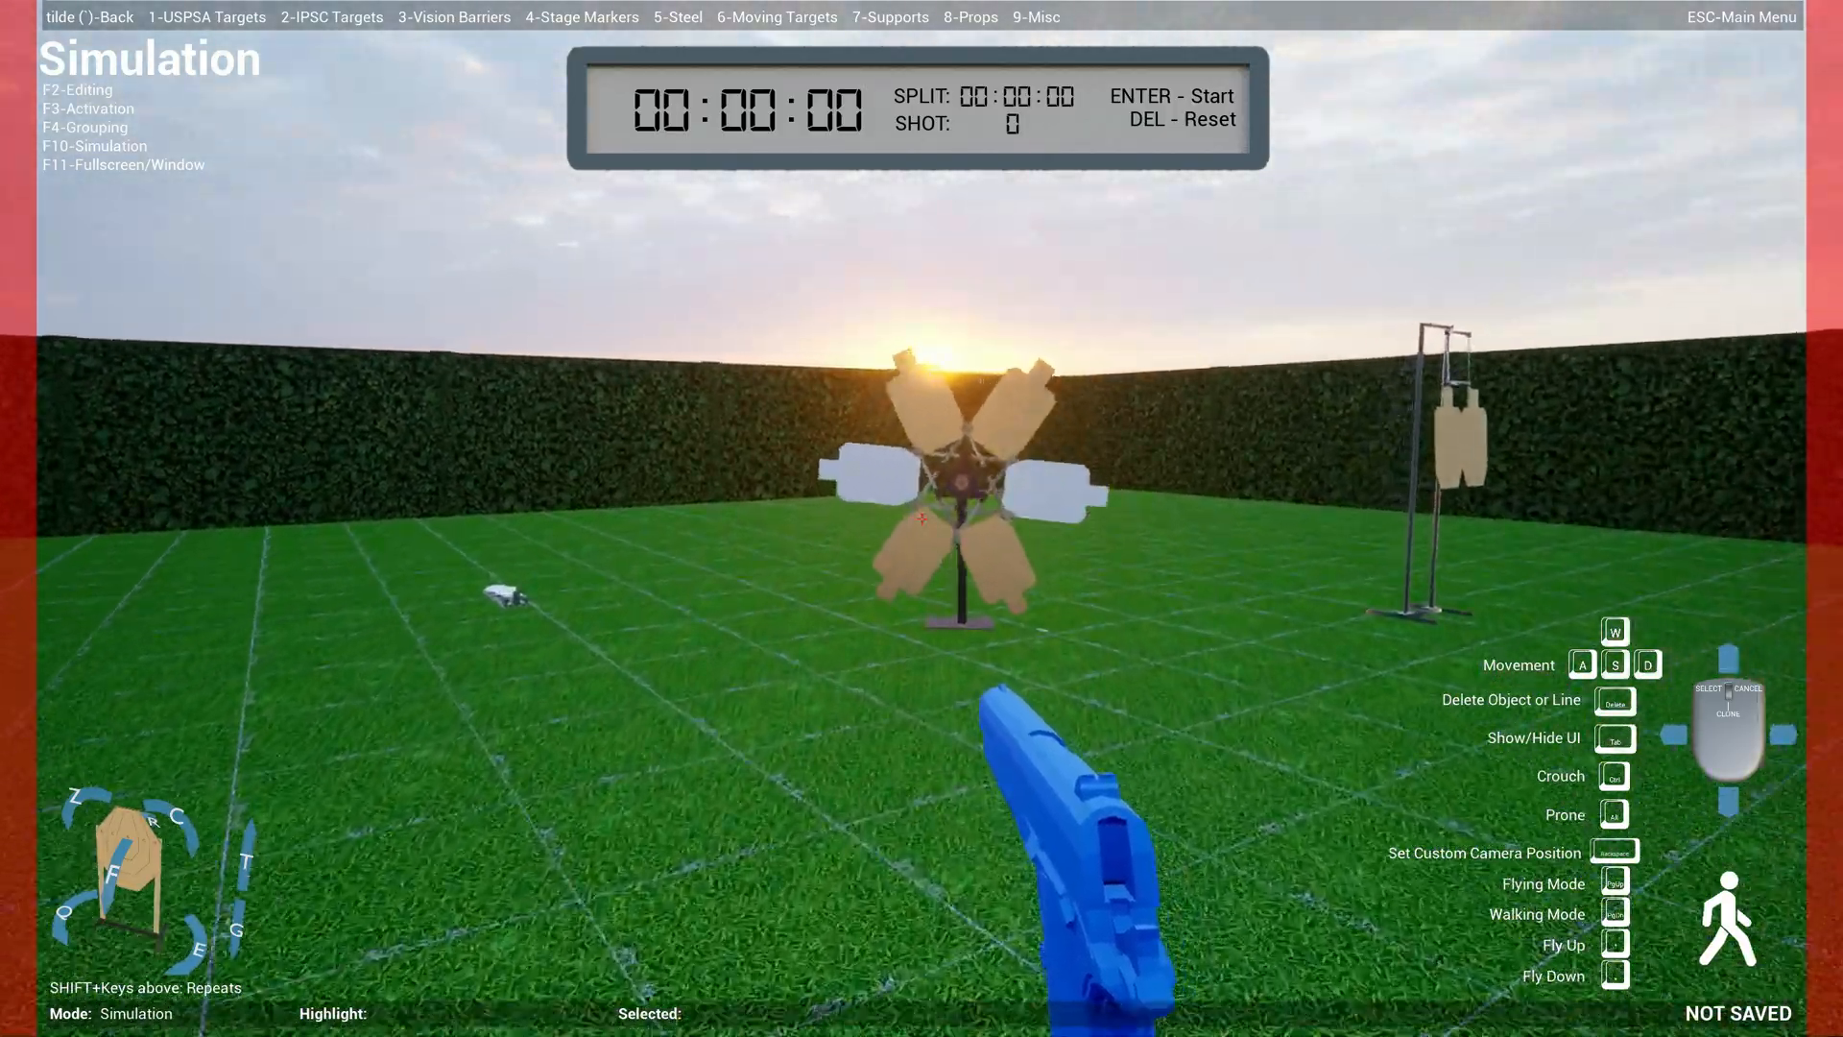
pyautogui.press('s')
pyautogui.press('F2')
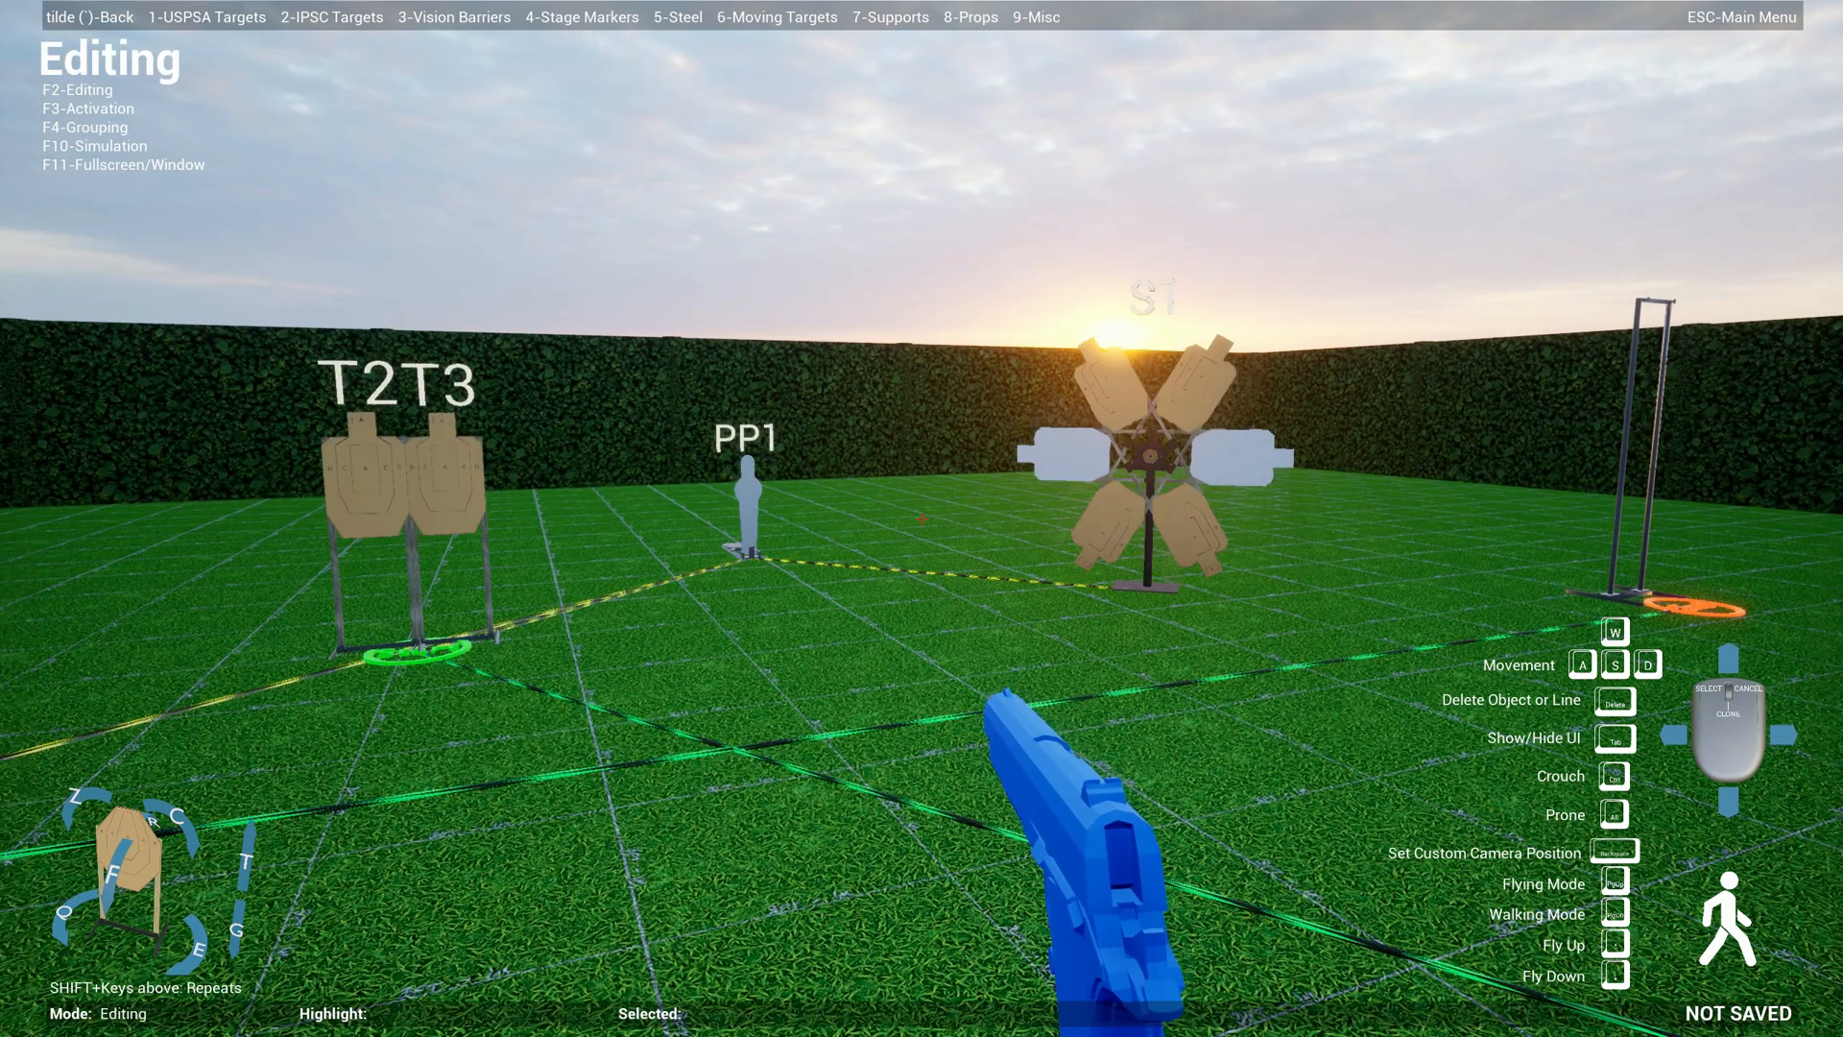
# - Place a red-swinger-single-R steel target on the ground in front of popper PP1
pyautogui.press('5')
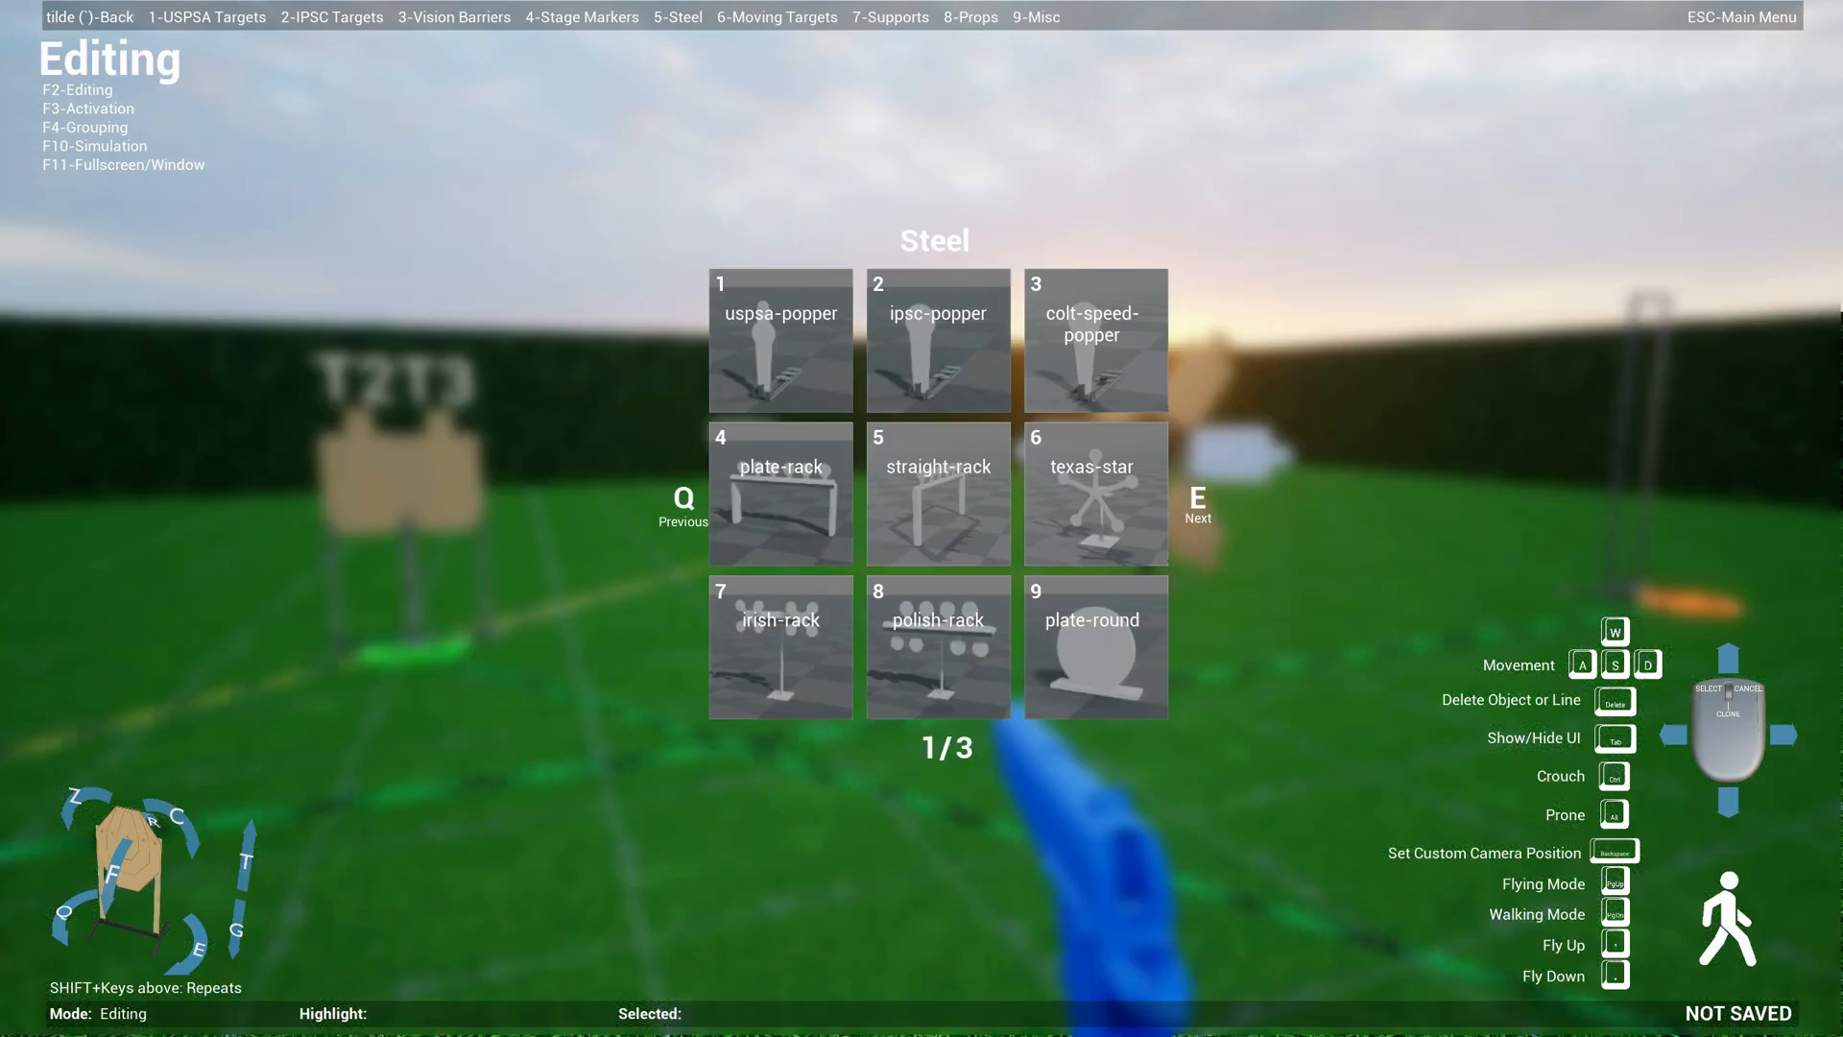
pyautogui.press('e')
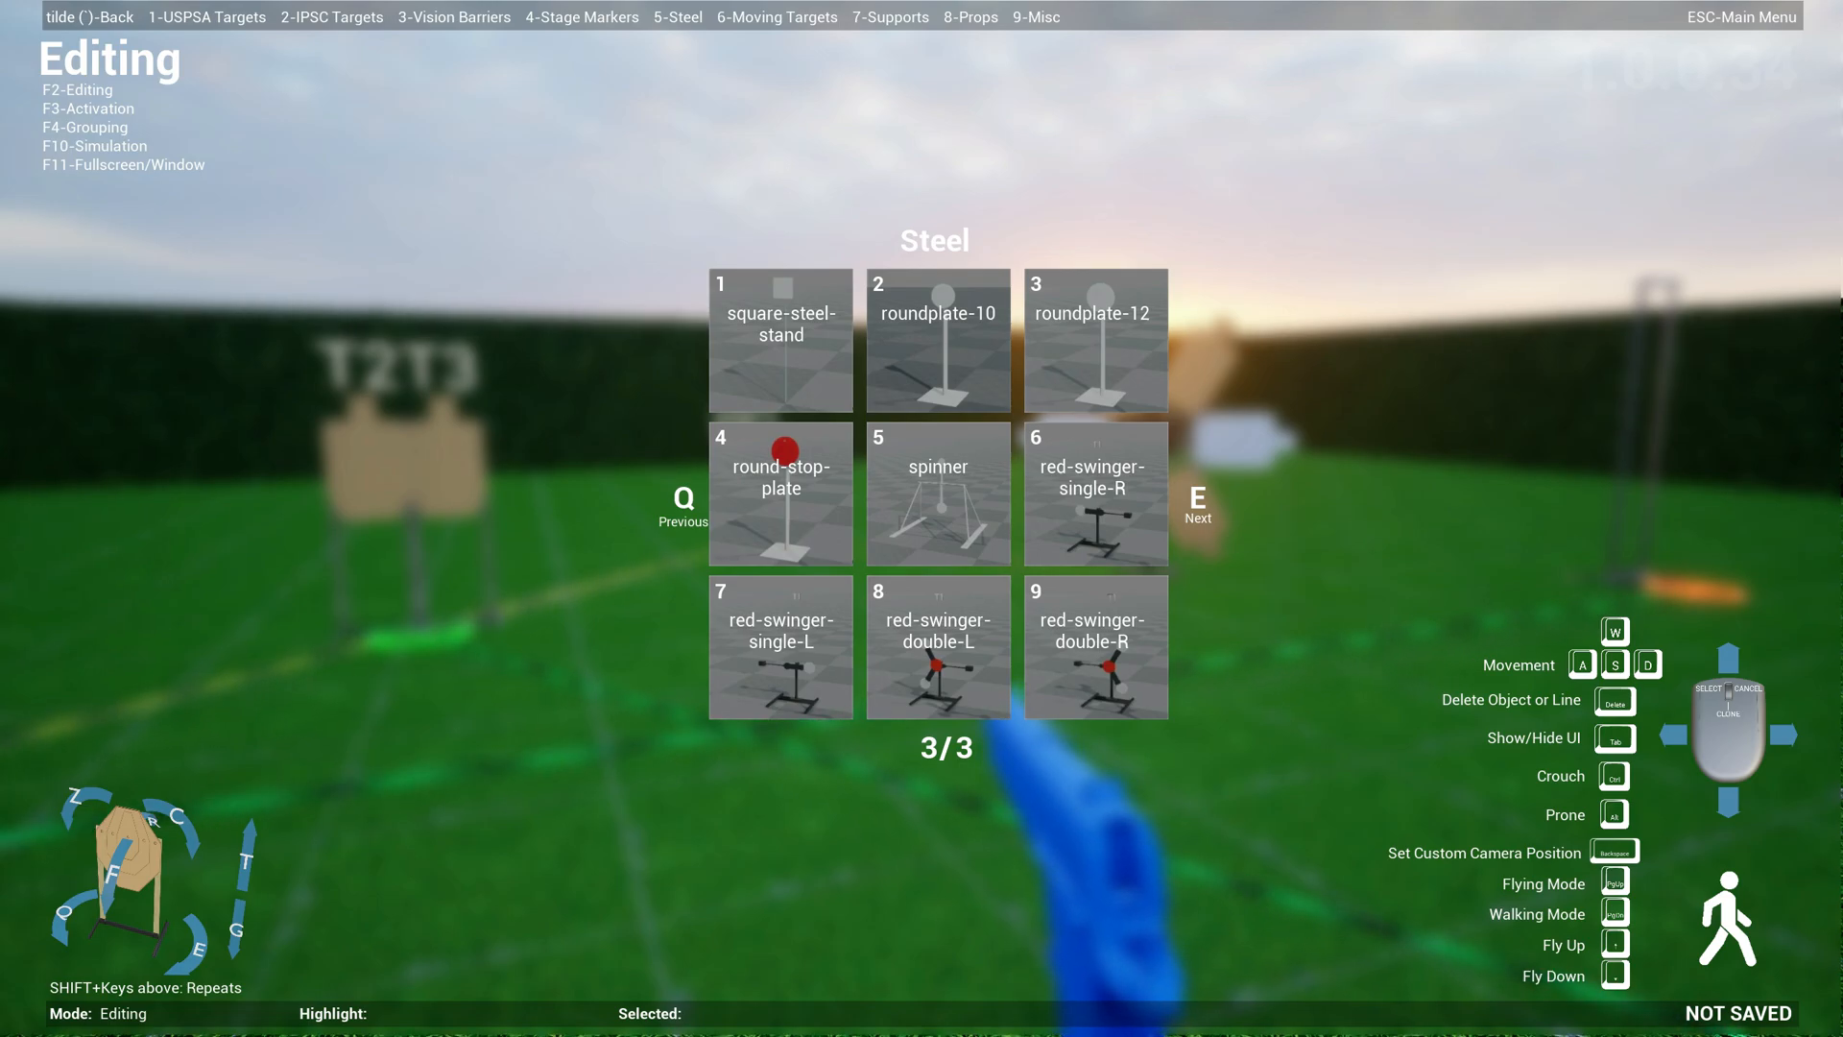
pyautogui.press('6')
pyautogui.click(922, 518)
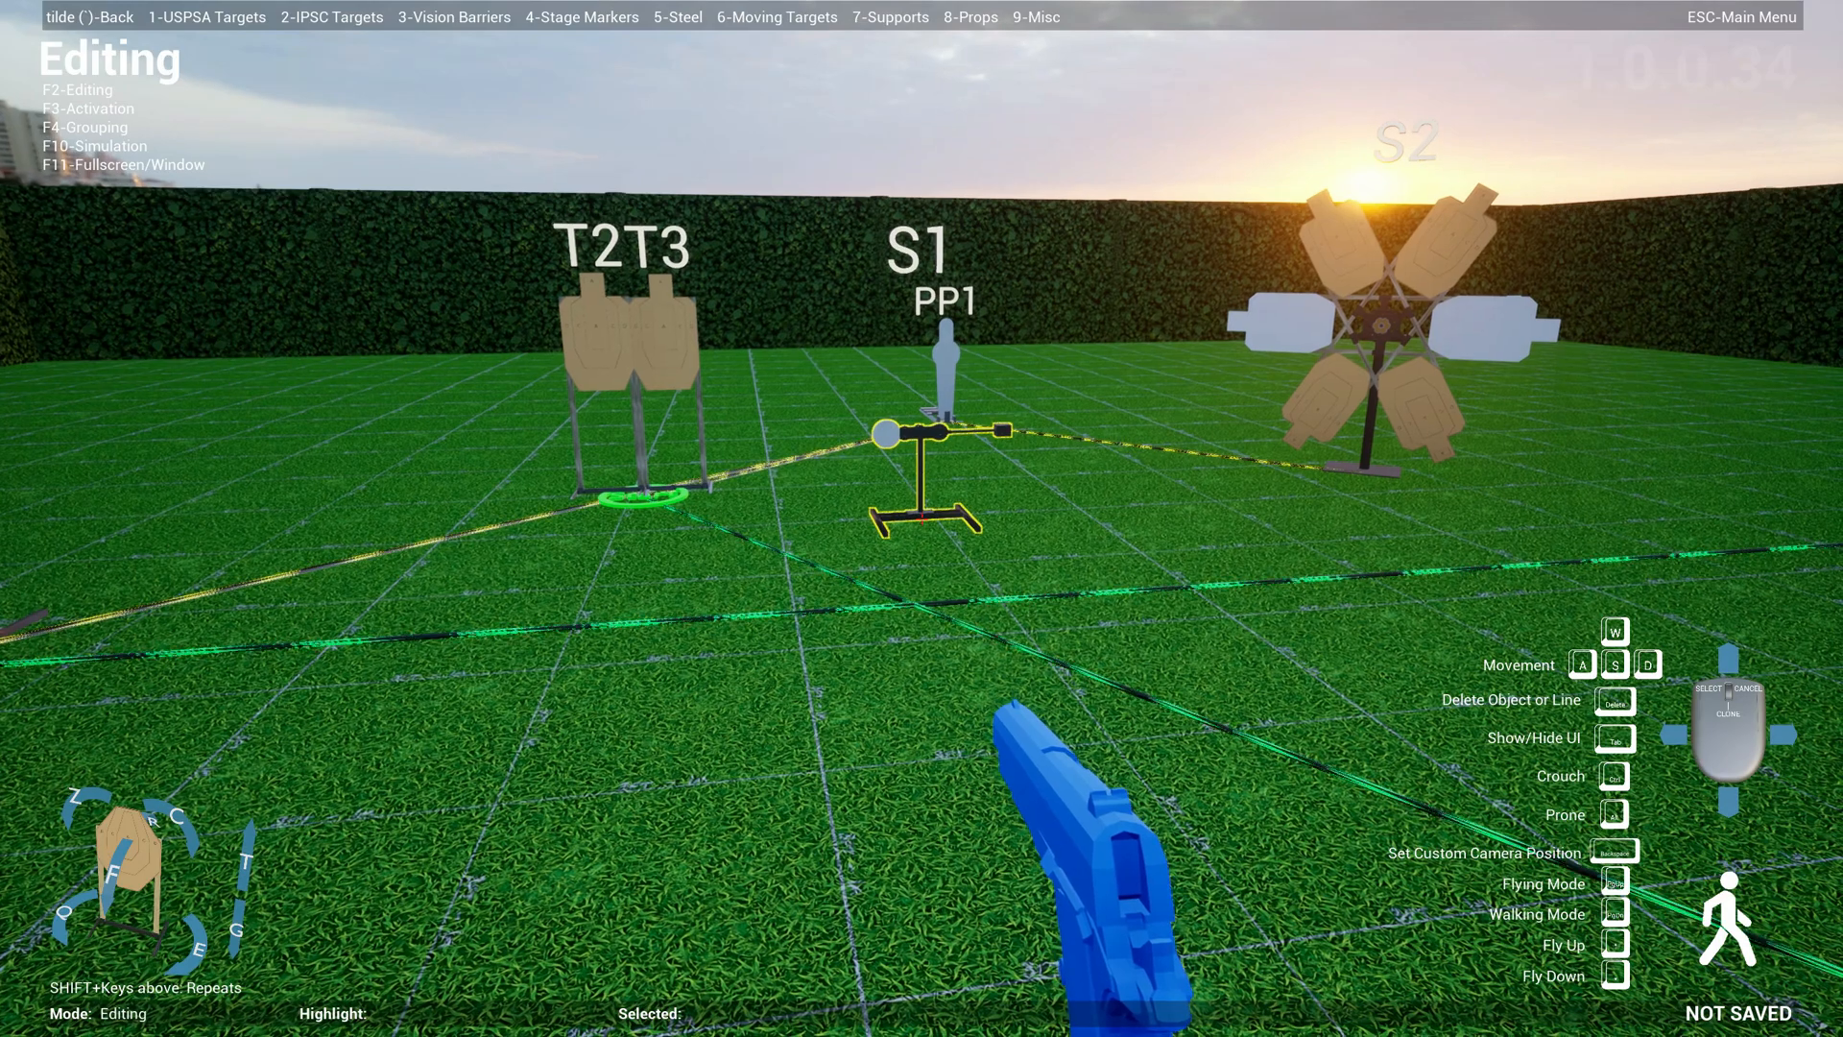
# - Place a red-swinger-single-L steel target on the ground beside the existing single swinger, on the revolver's side
pyautogui.press('5')
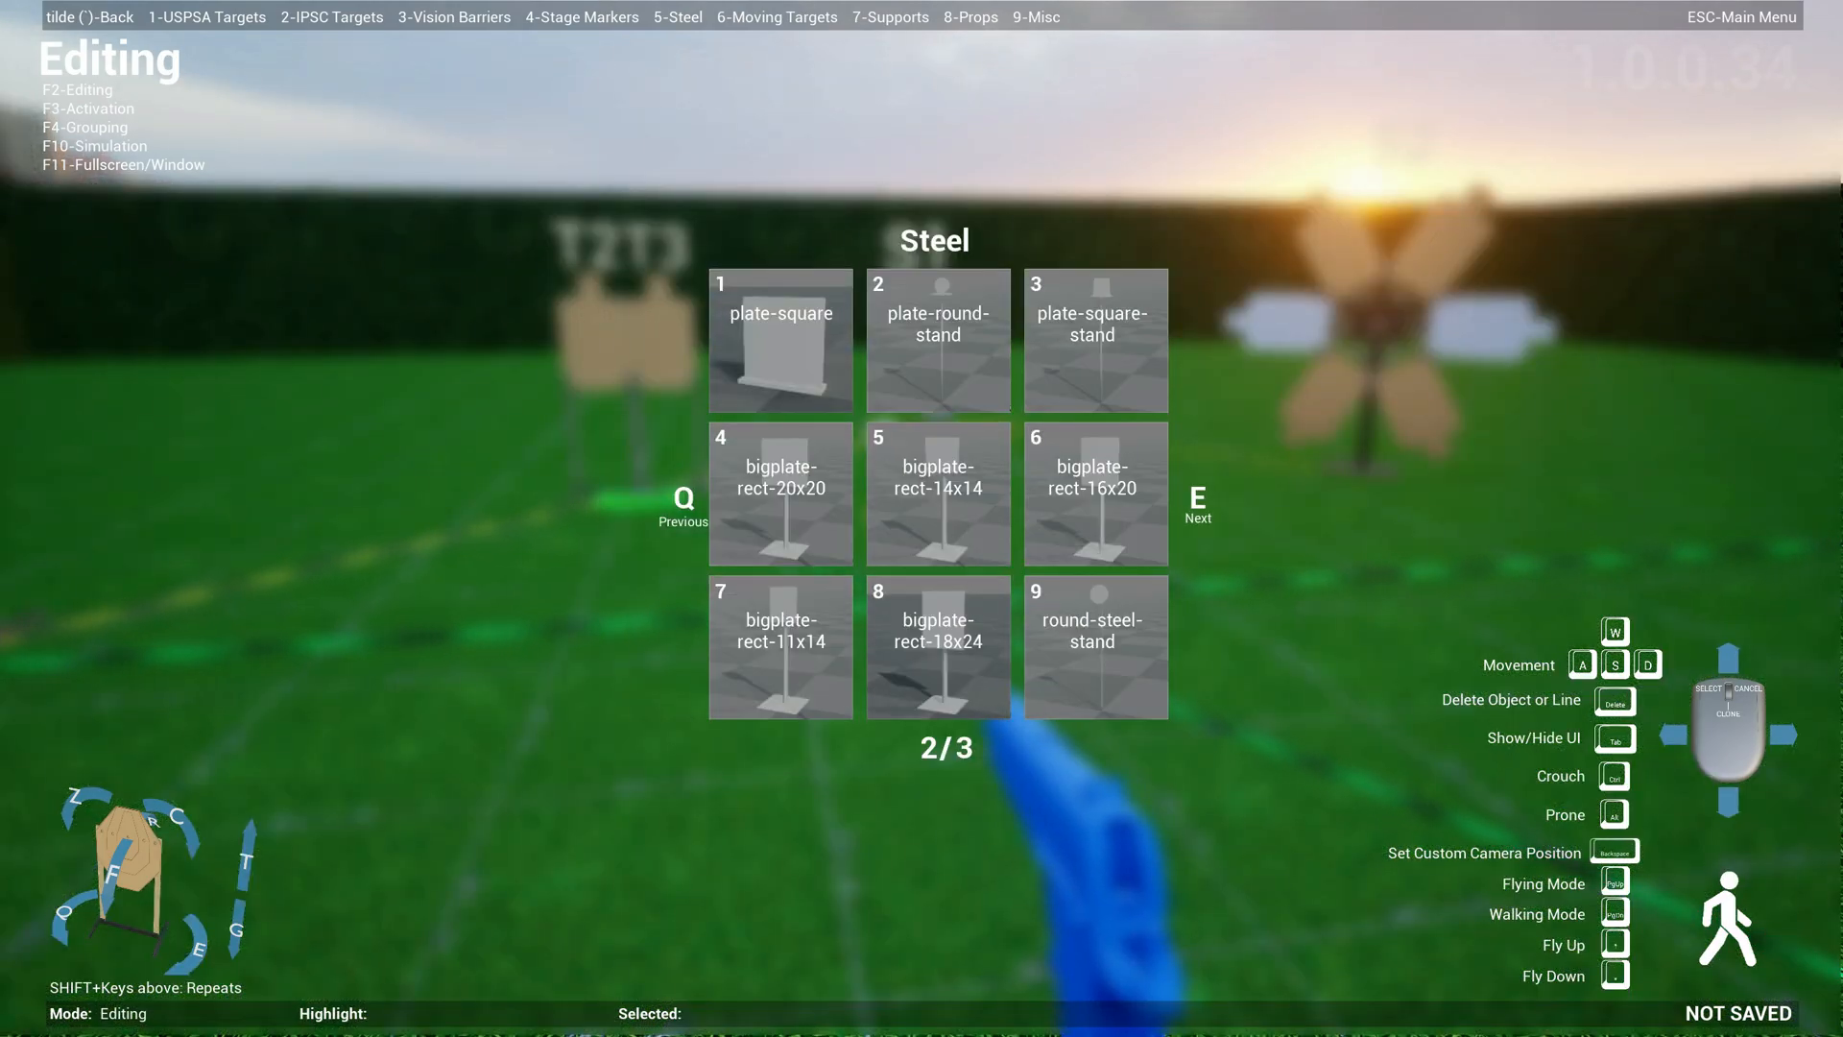
pyautogui.press('7')
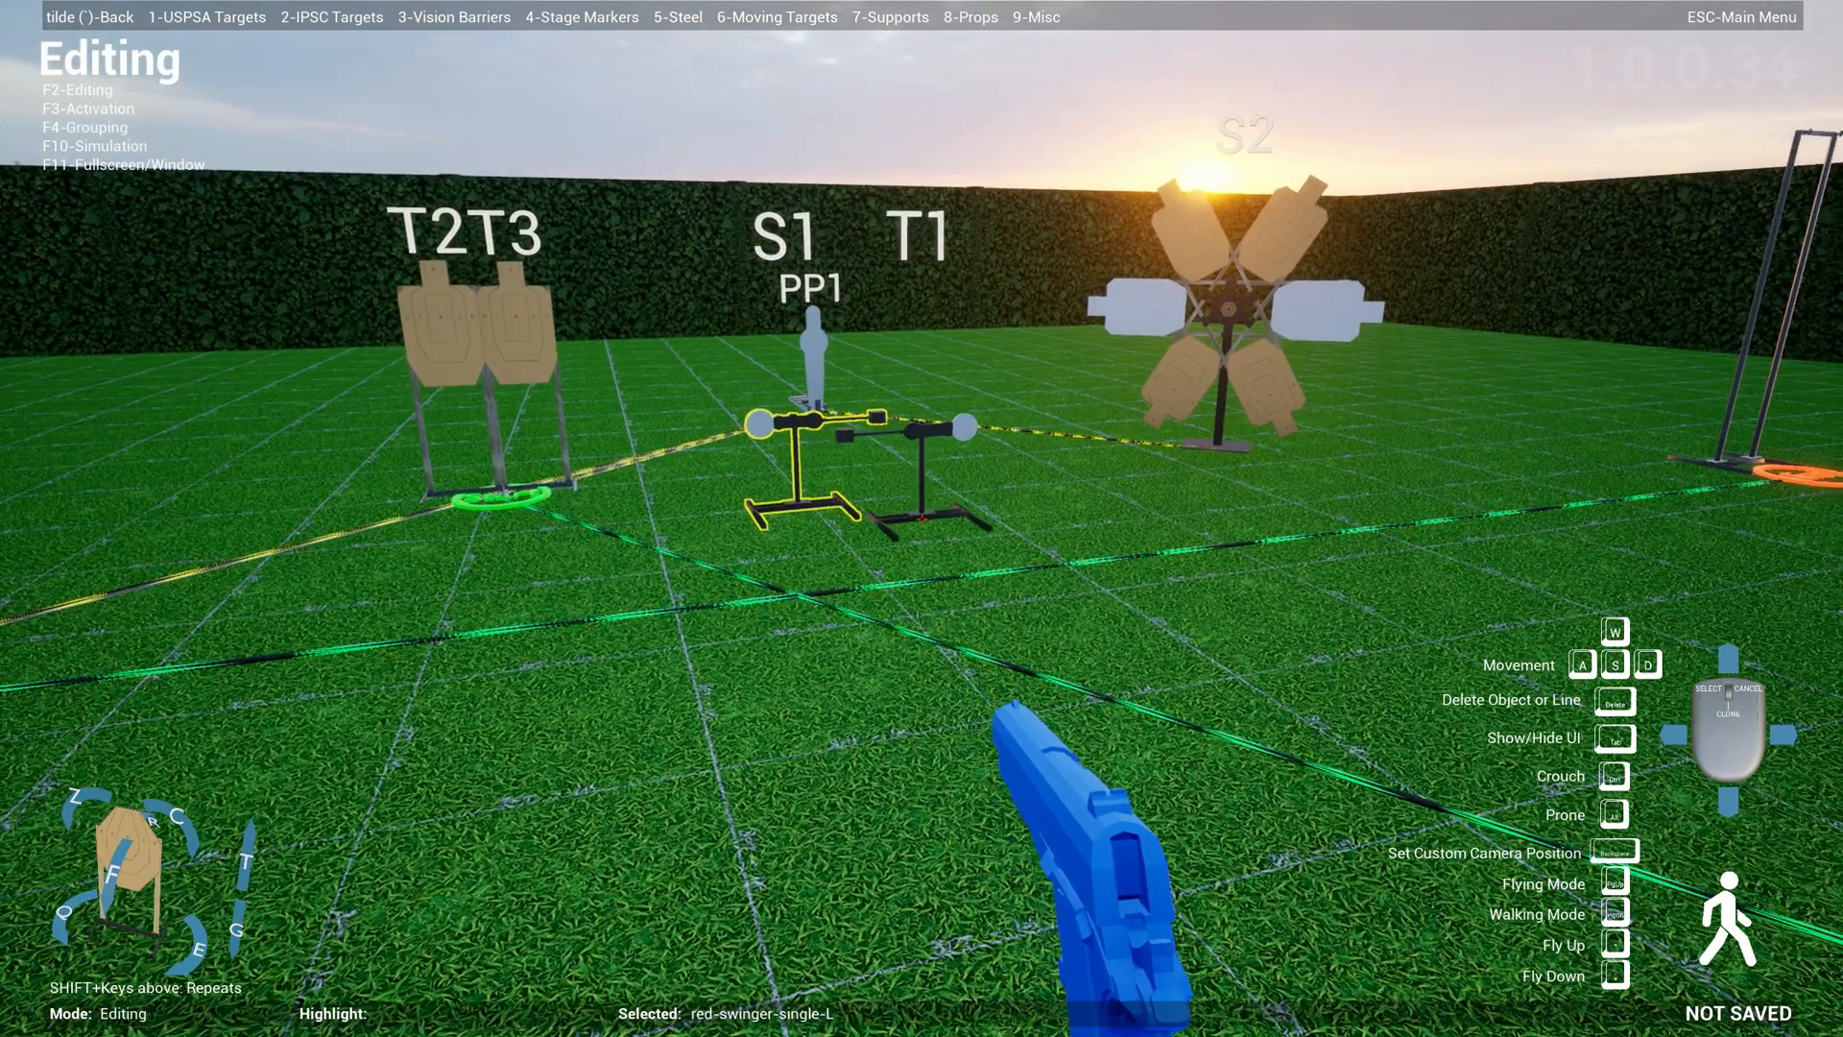
pyautogui.click(923, 519)
pyautogui.press('s')
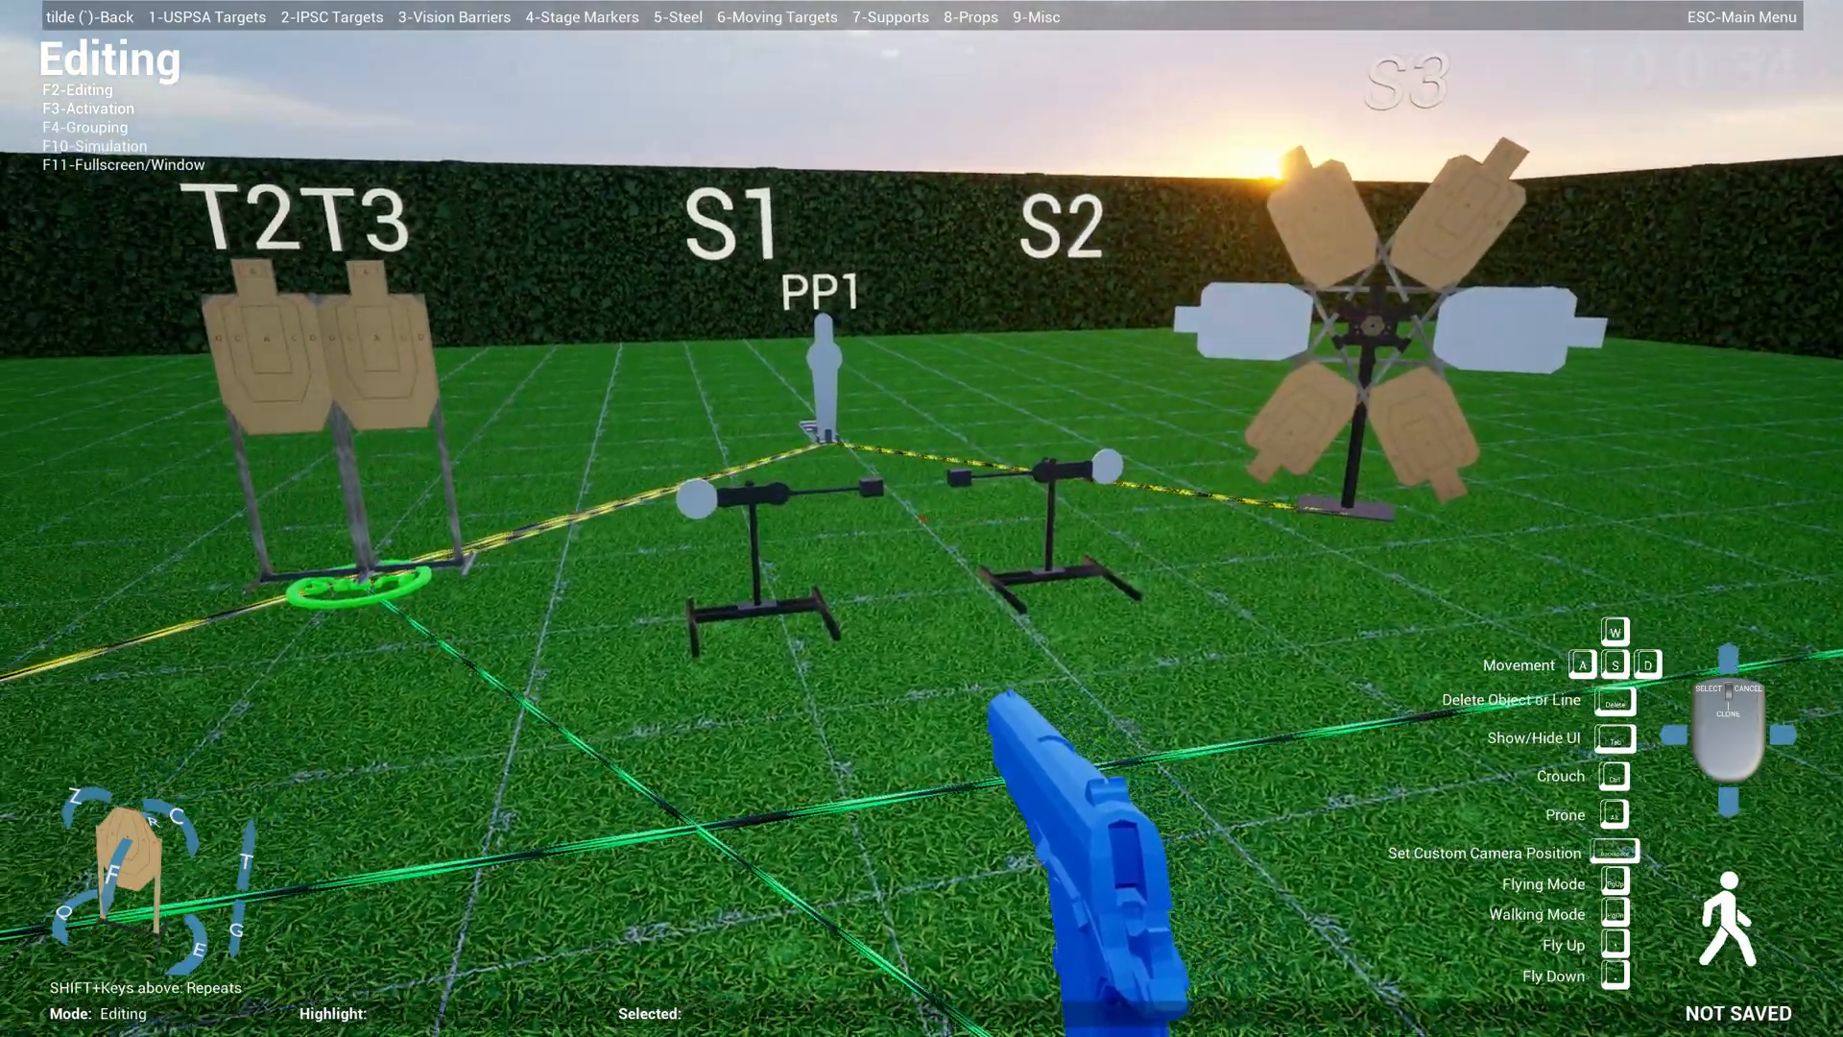
# - Place a barrel-blue vision barrier in front of the gap between the two single swingers
pyautogui.press('3')
pyautogui.press('e')
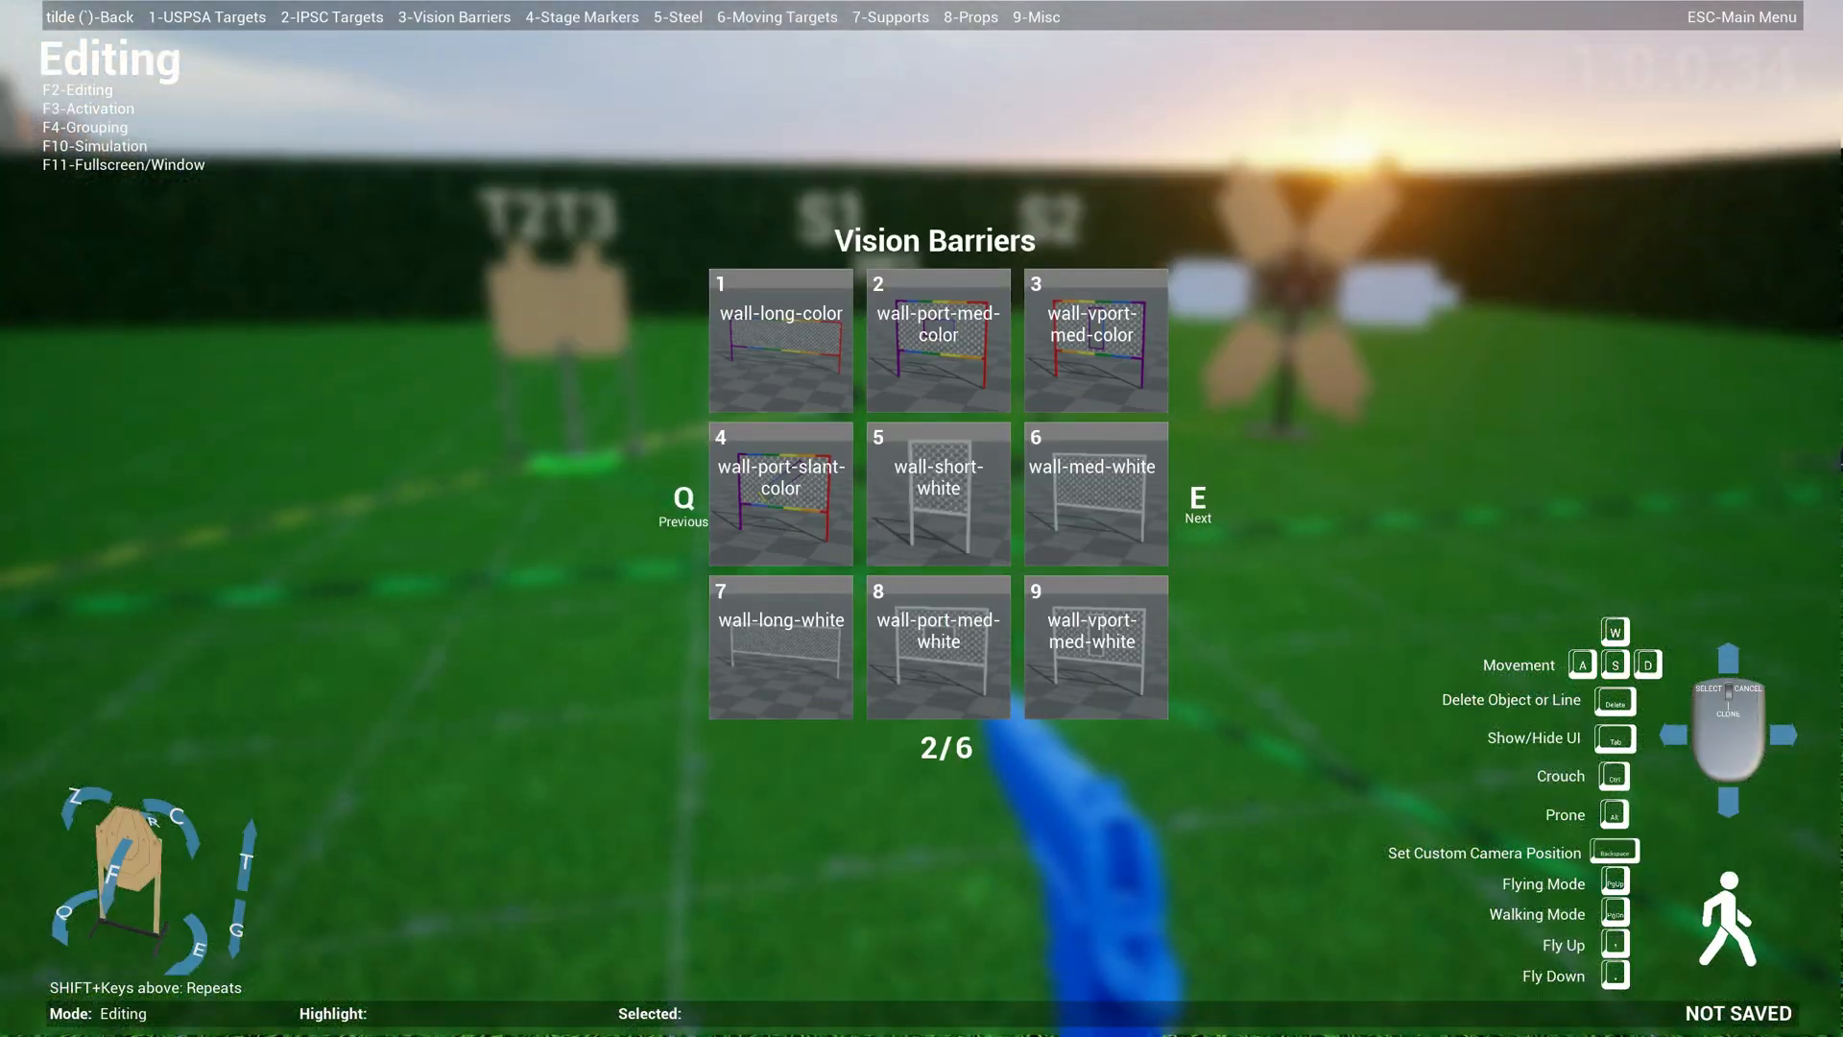
pyautogui.press('4')
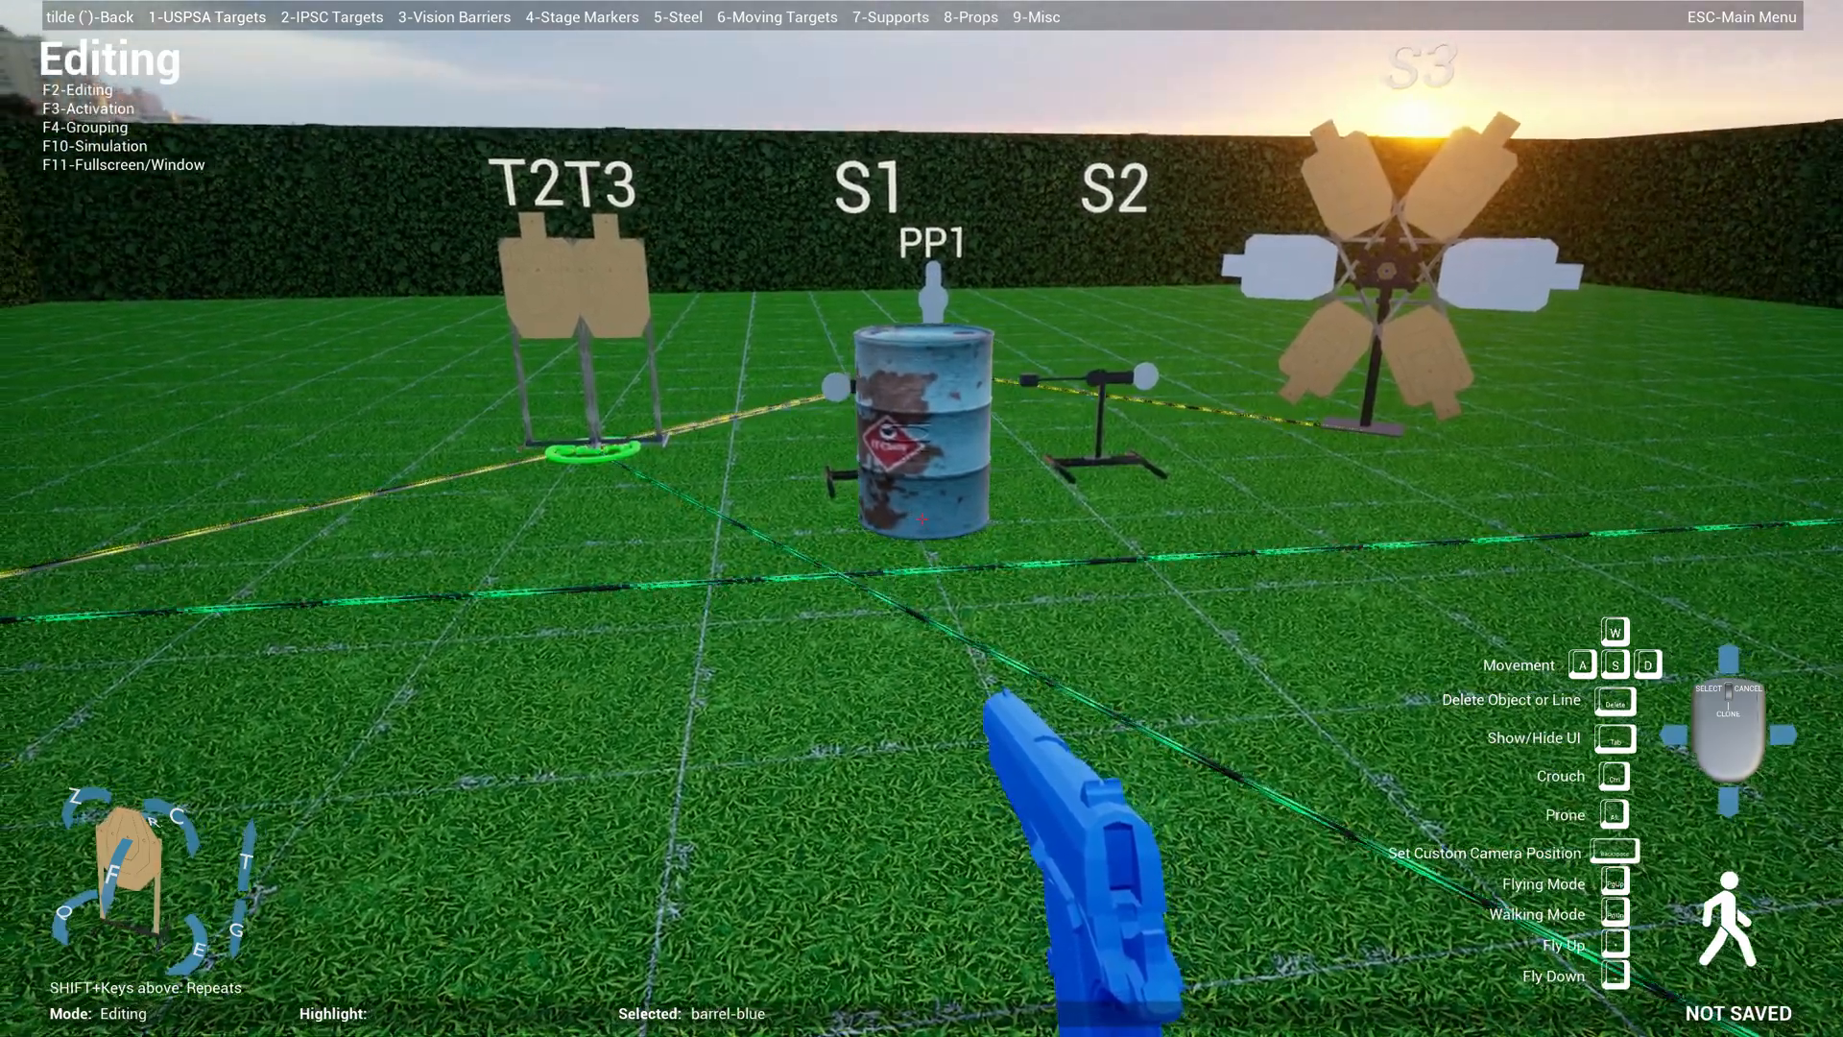
pyautogui.click(922, 521)
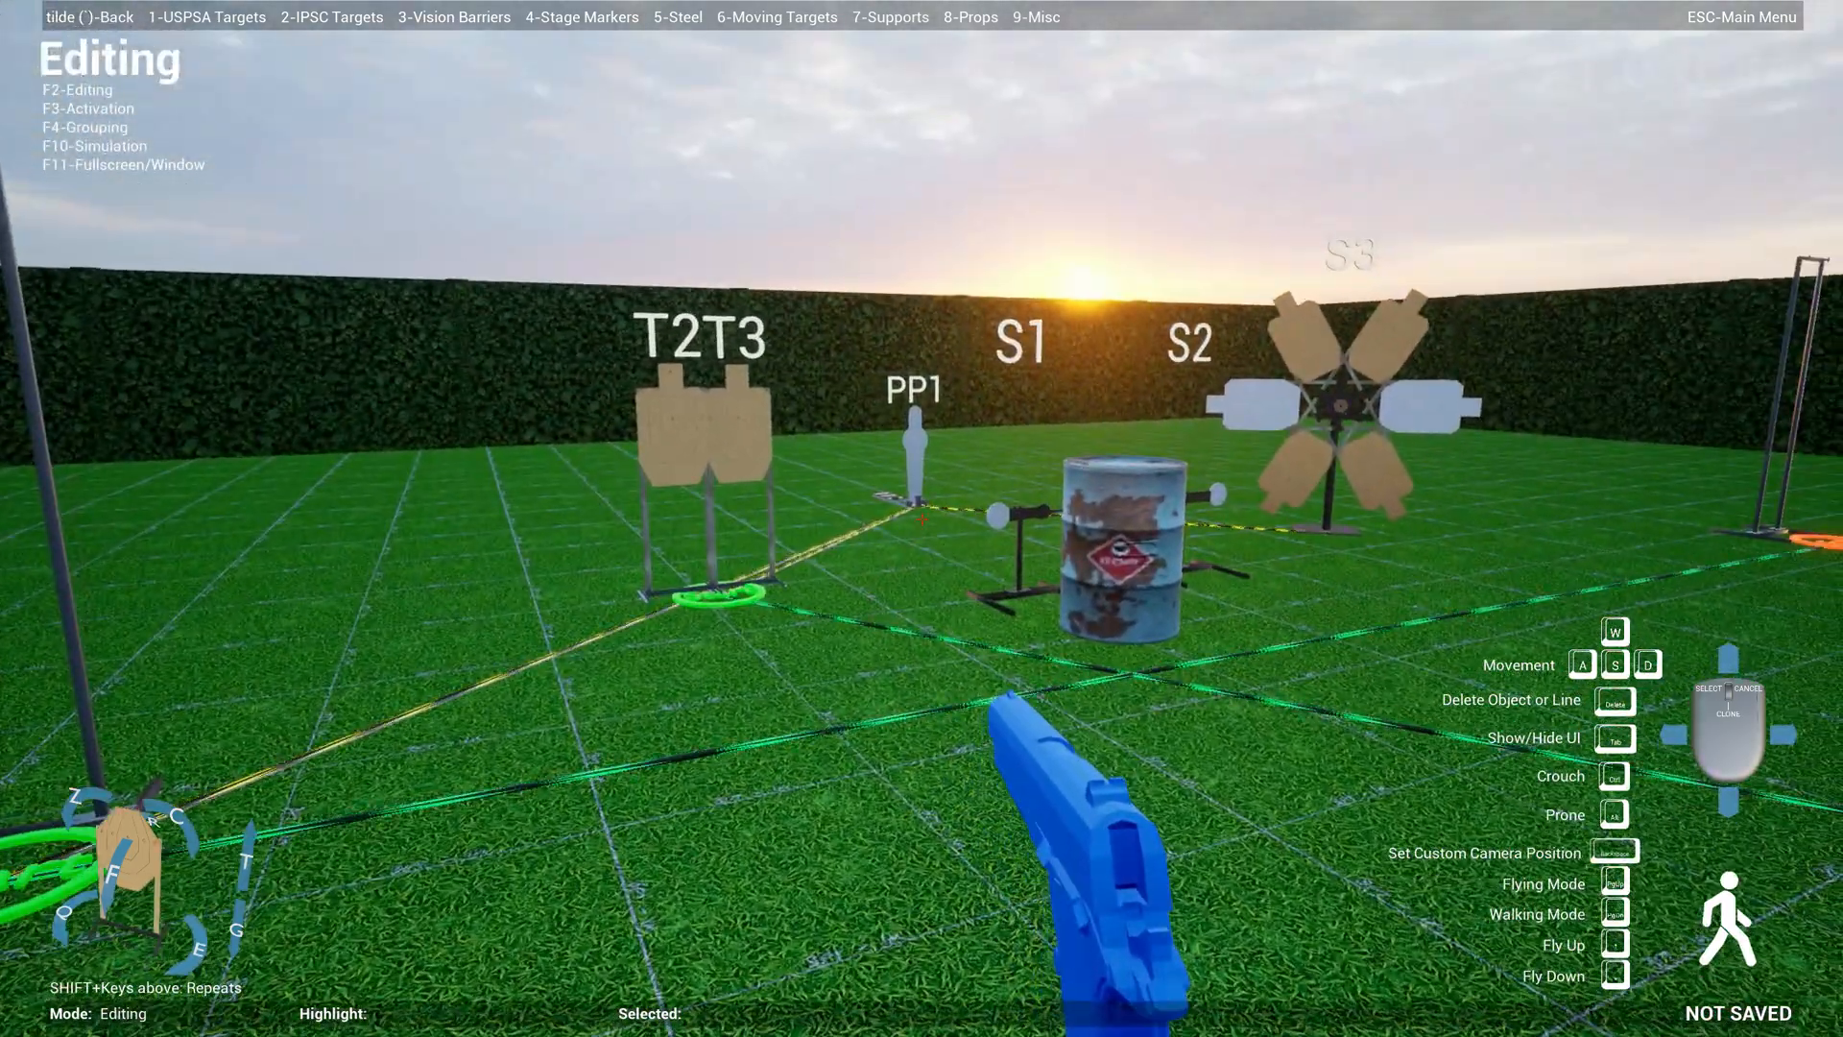
# - In Activation mode, link popper PP1 to both single red swingers
pyautogui.press('3')
pyautogui.press('`')
pyautogui.press('F3')
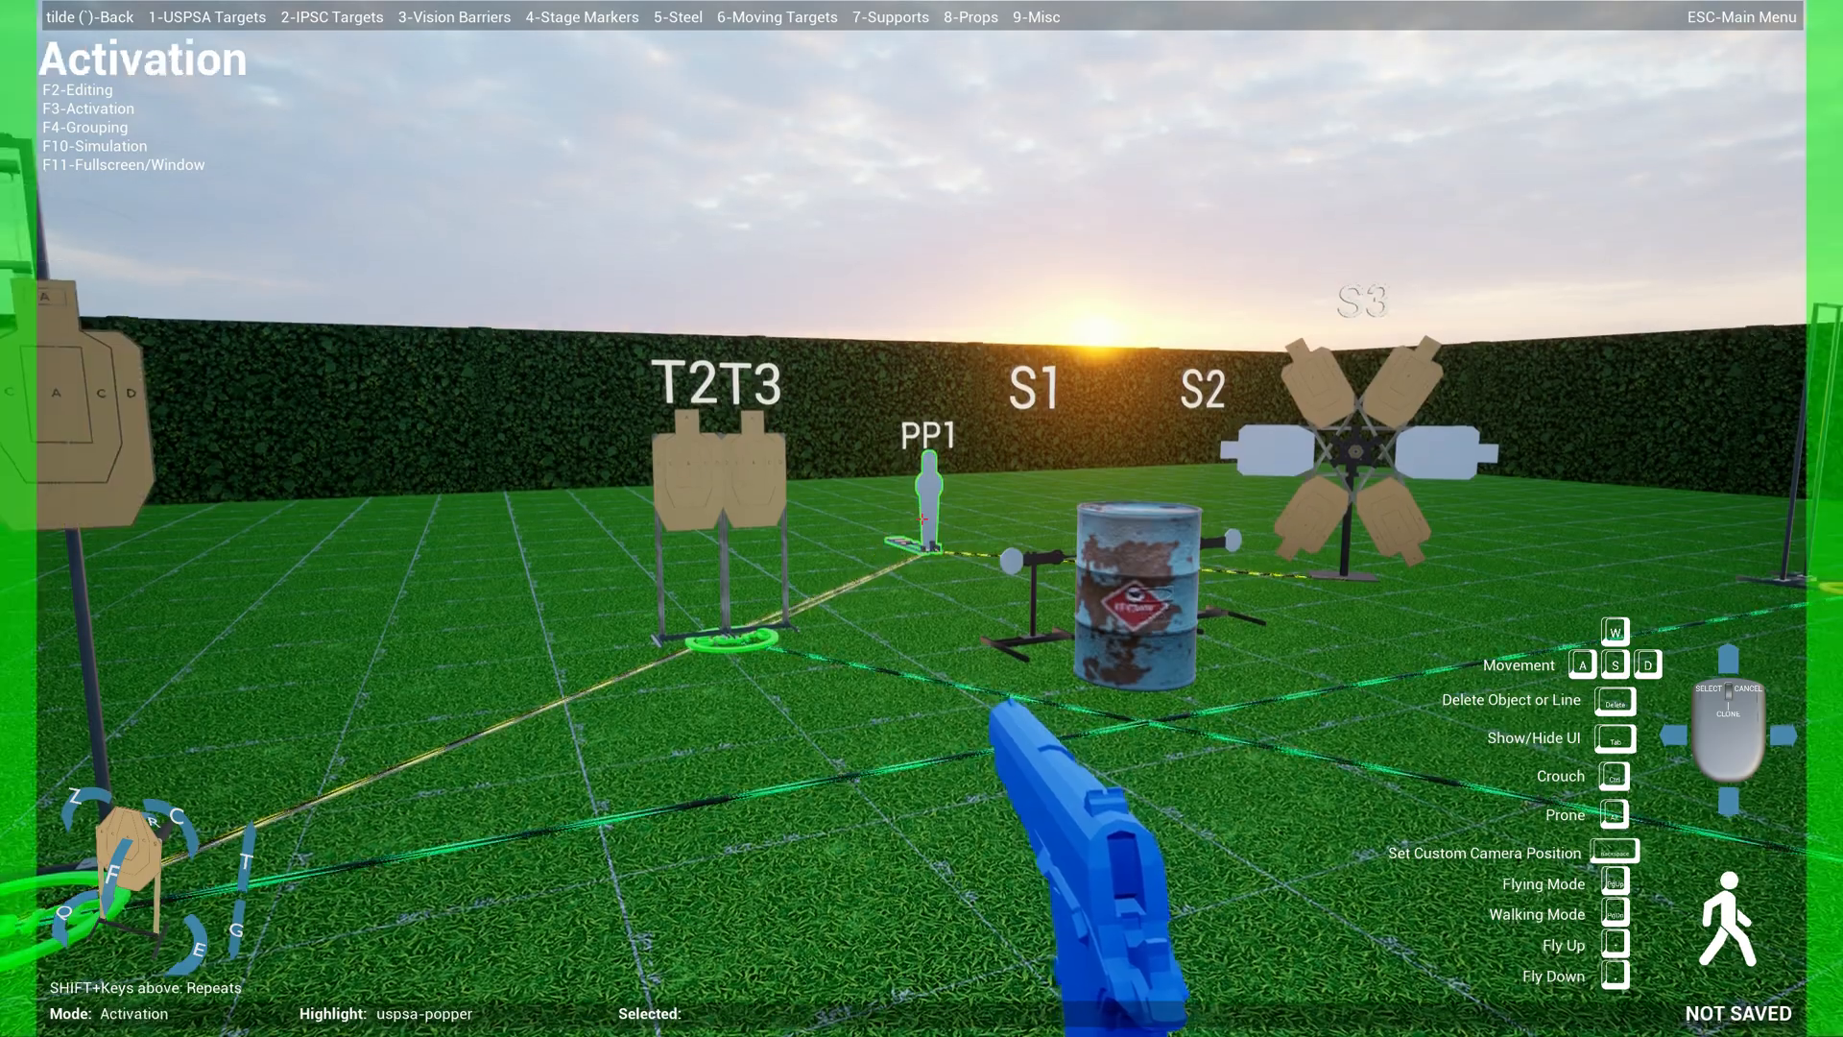
pyautogui.click(923, 520)
pyautogui.press('s')
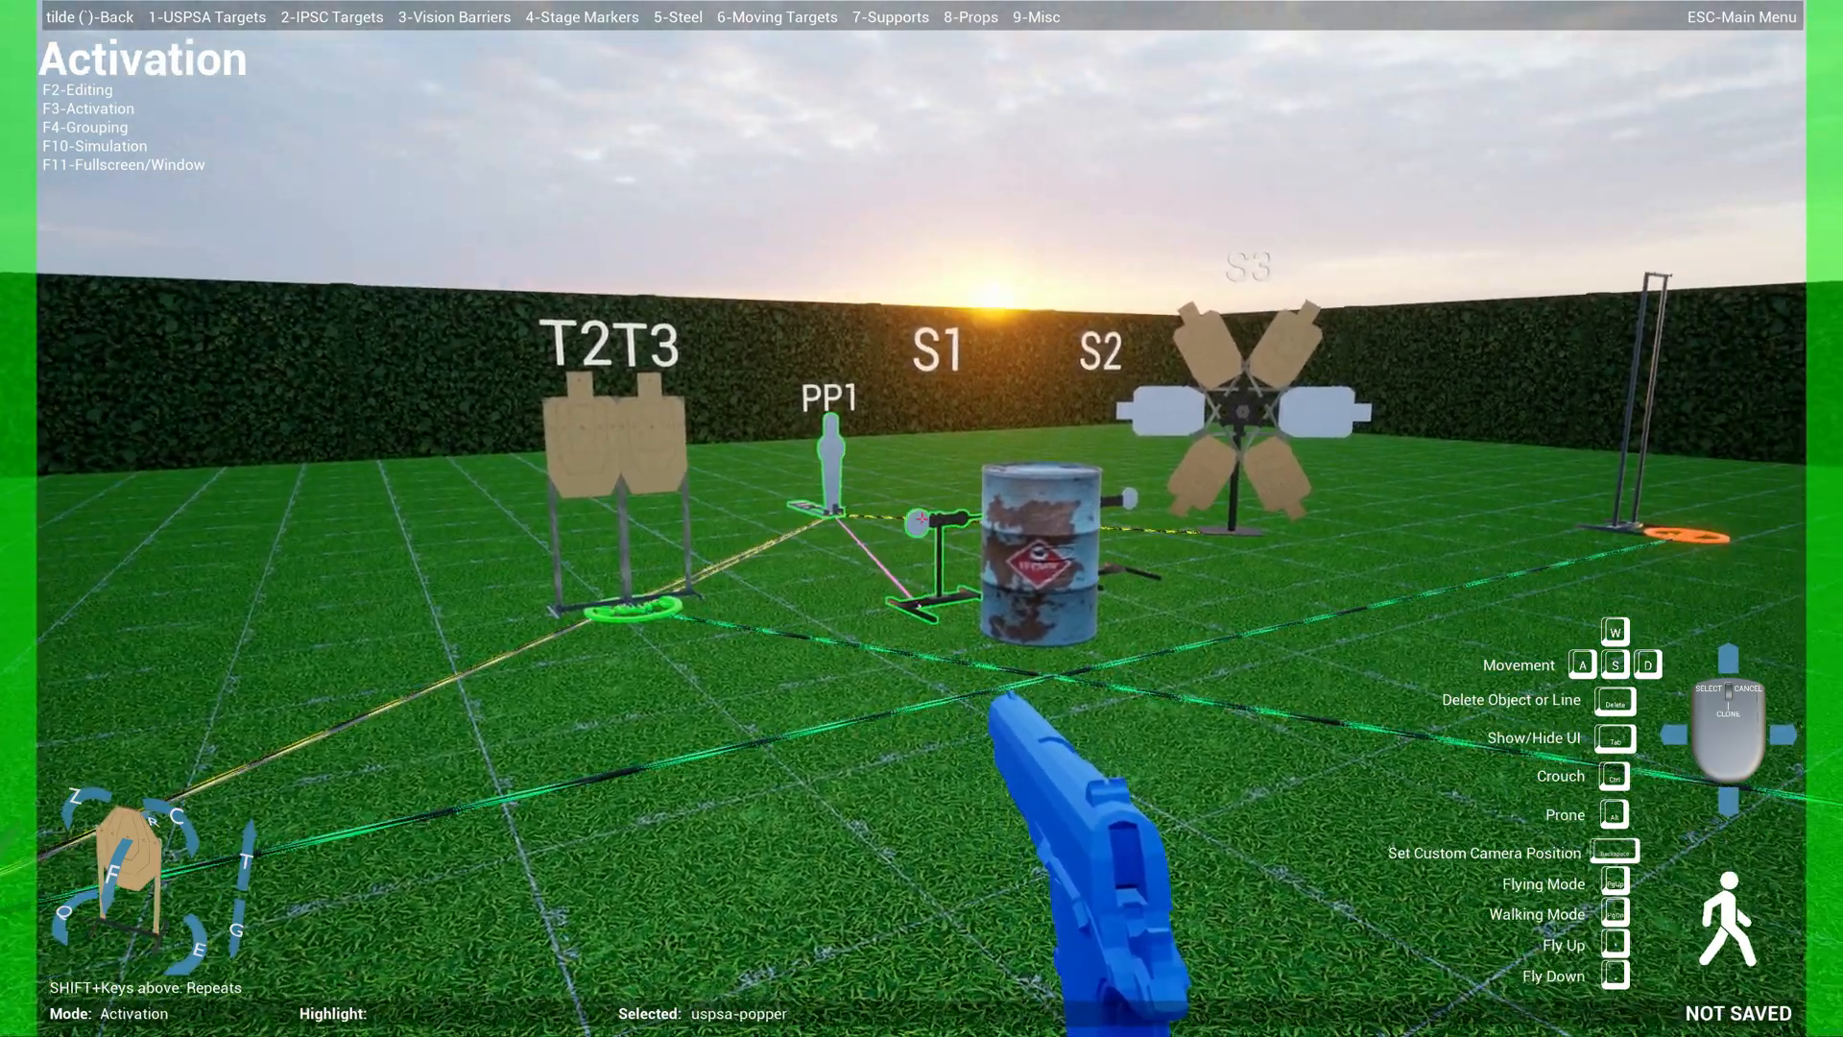
pyautogui.press('w')
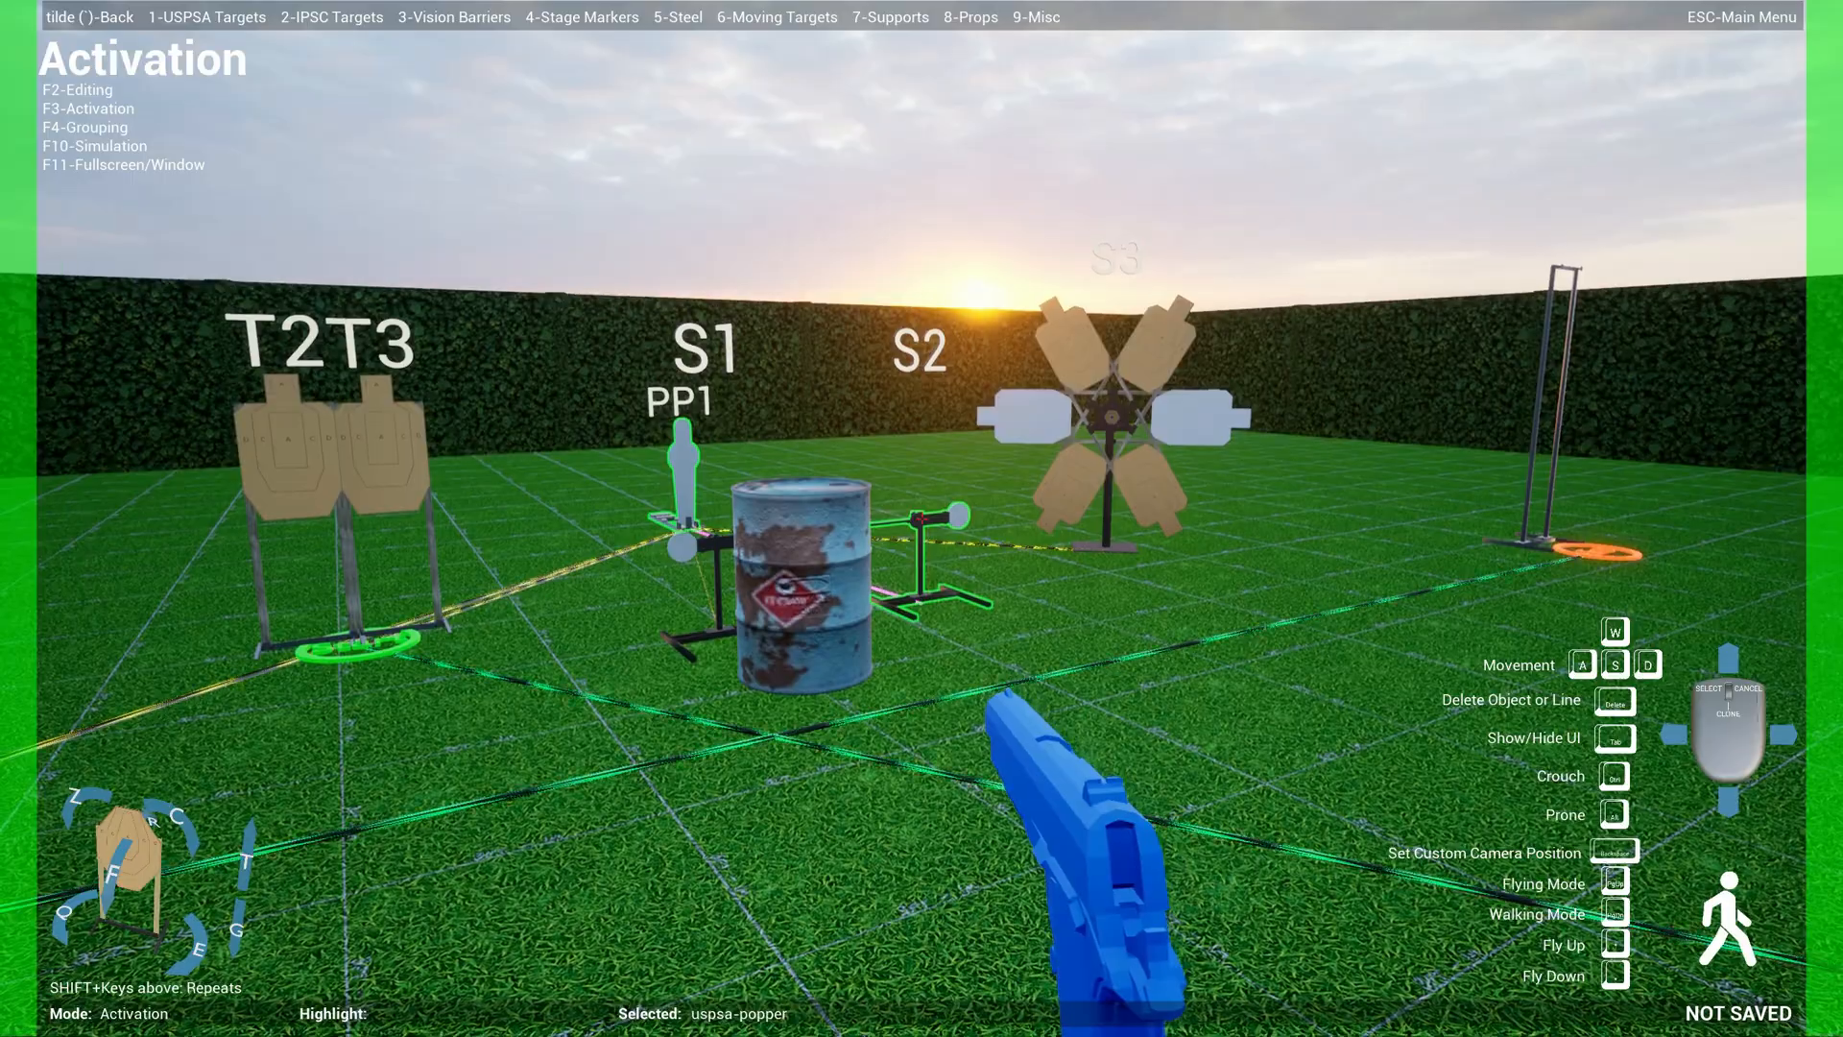
# - Simulate the stage, shoot the popper to test the single swingers behind the barrel, and return to Editing mode
pyautogui.press('F10')
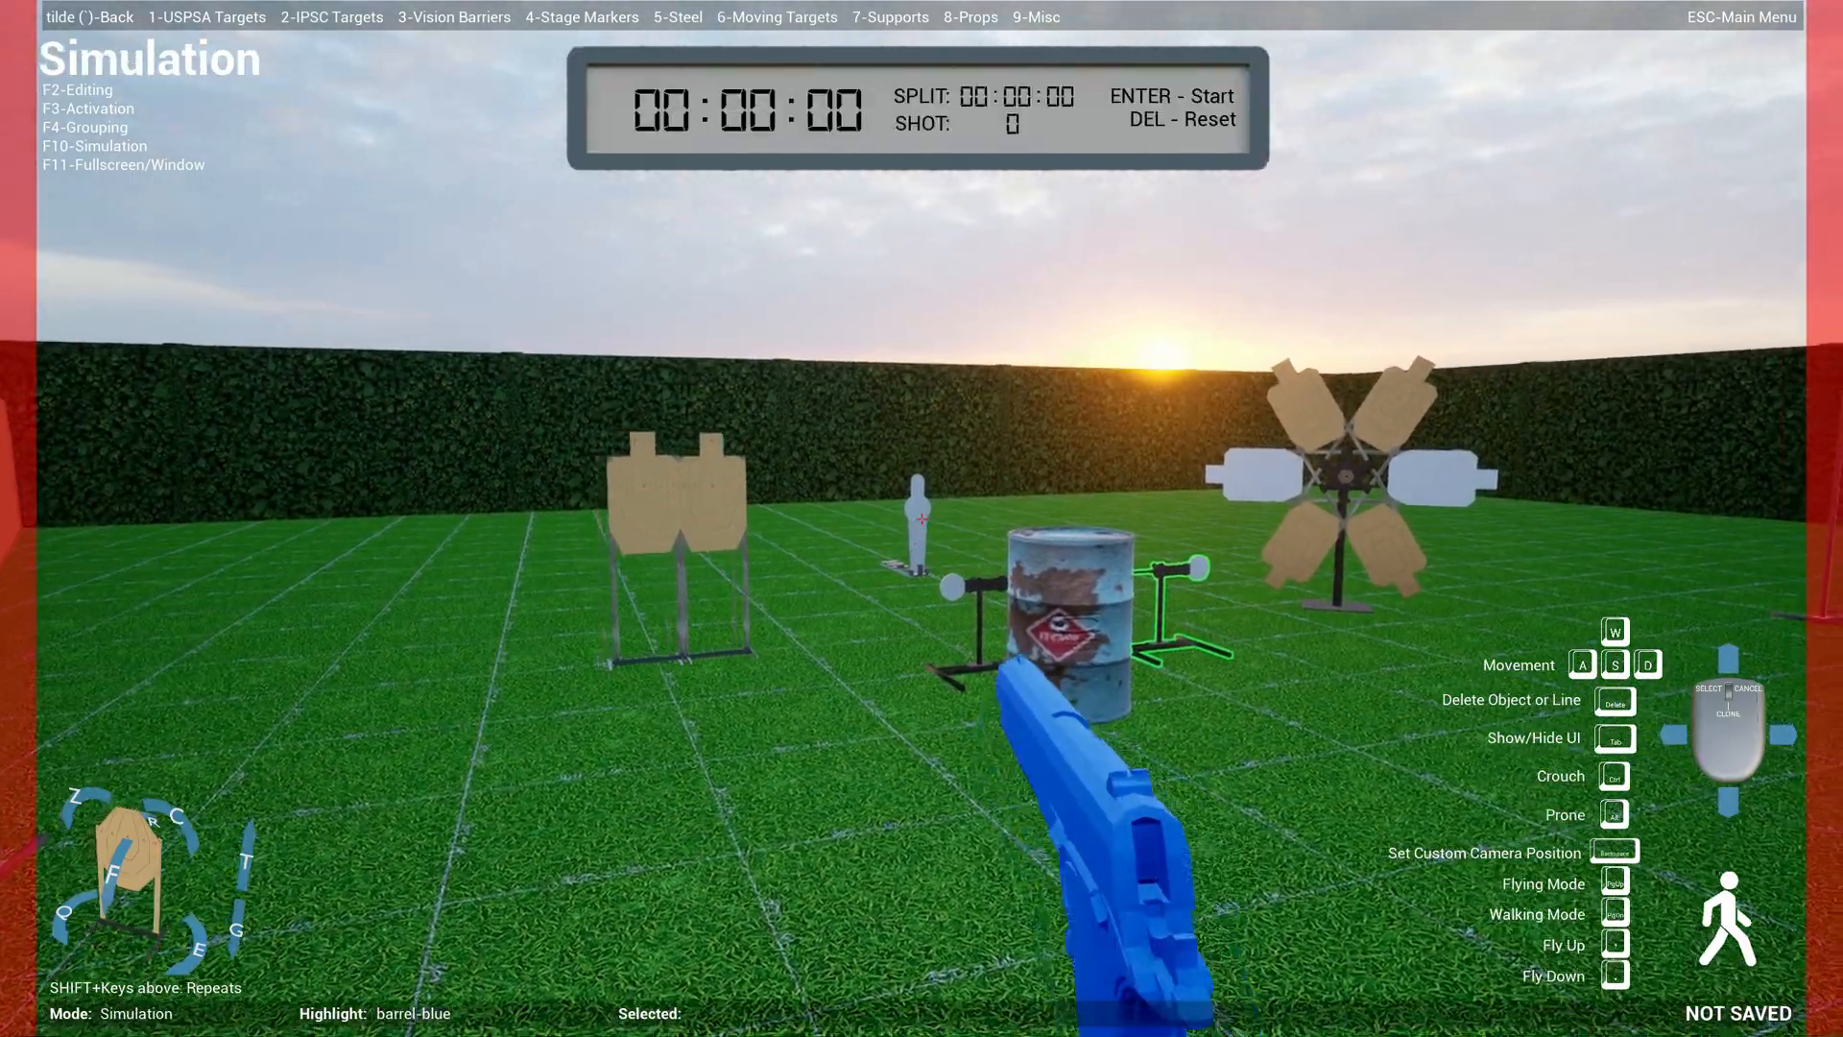
pyautogui.press('w')
pyautogui.press('d')
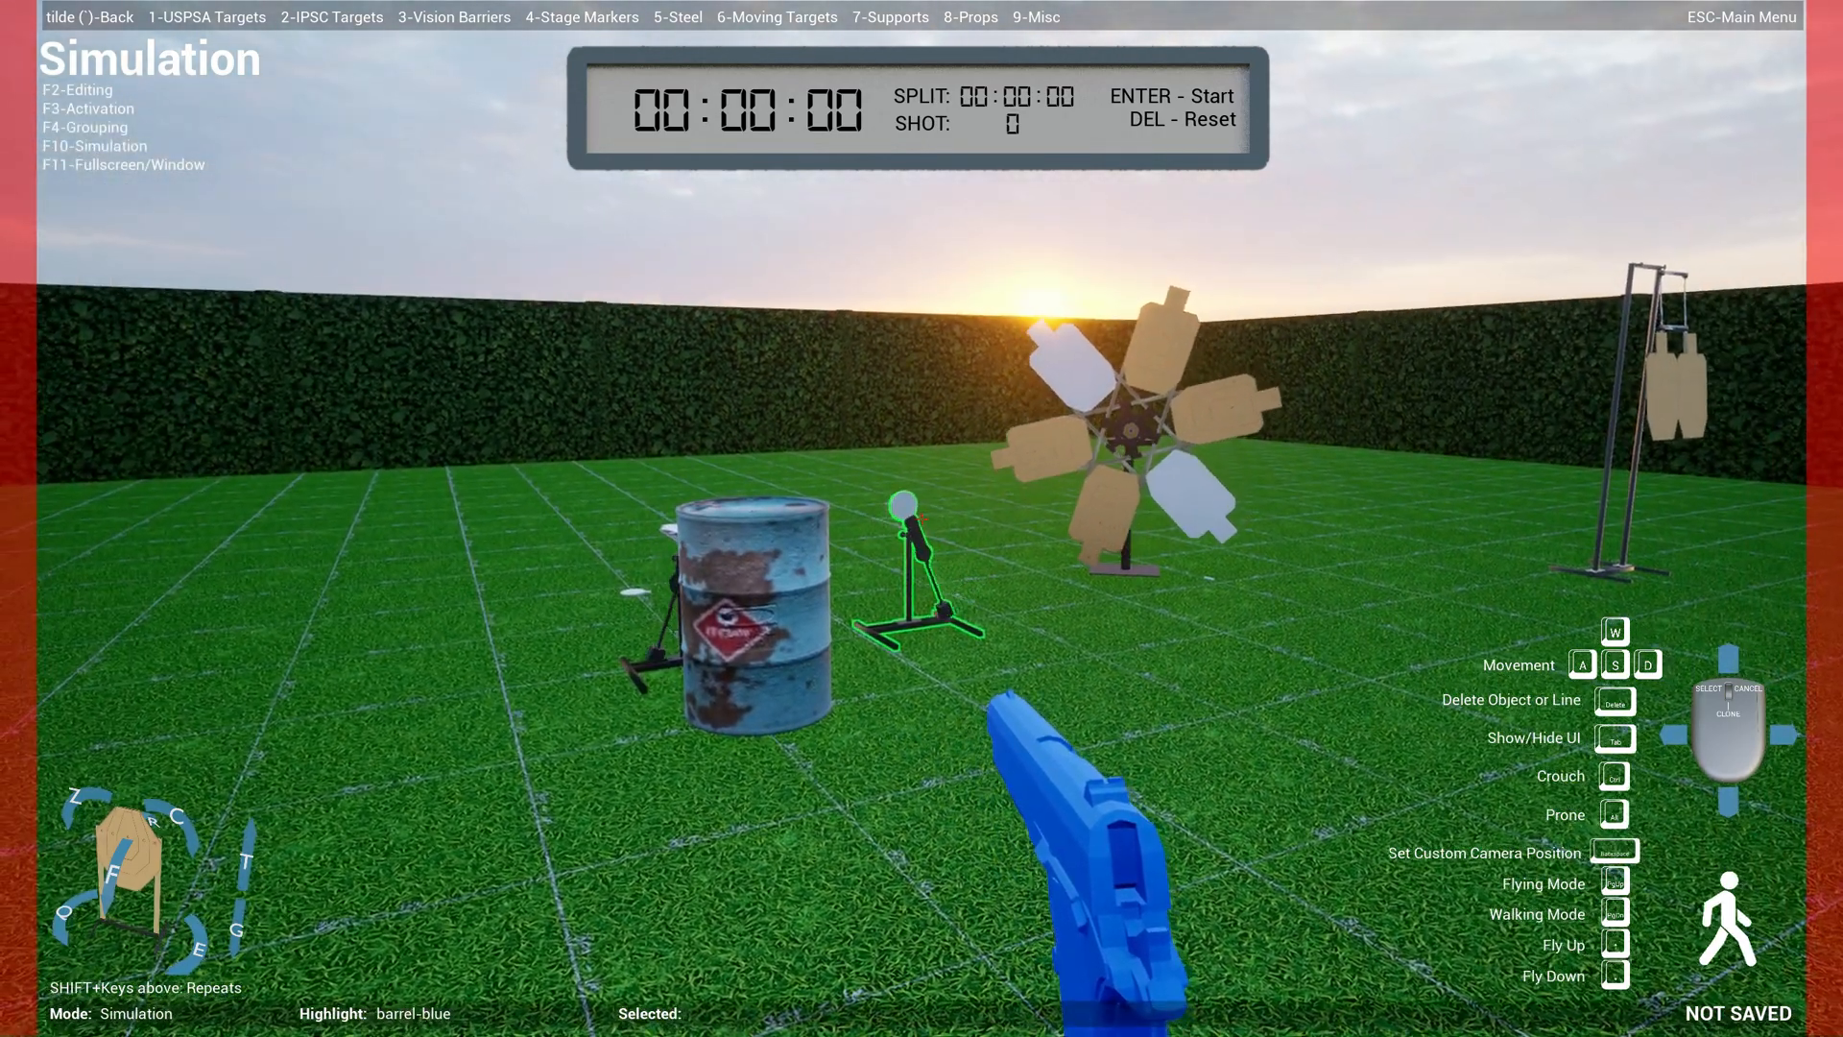
pyautogui.press('s')
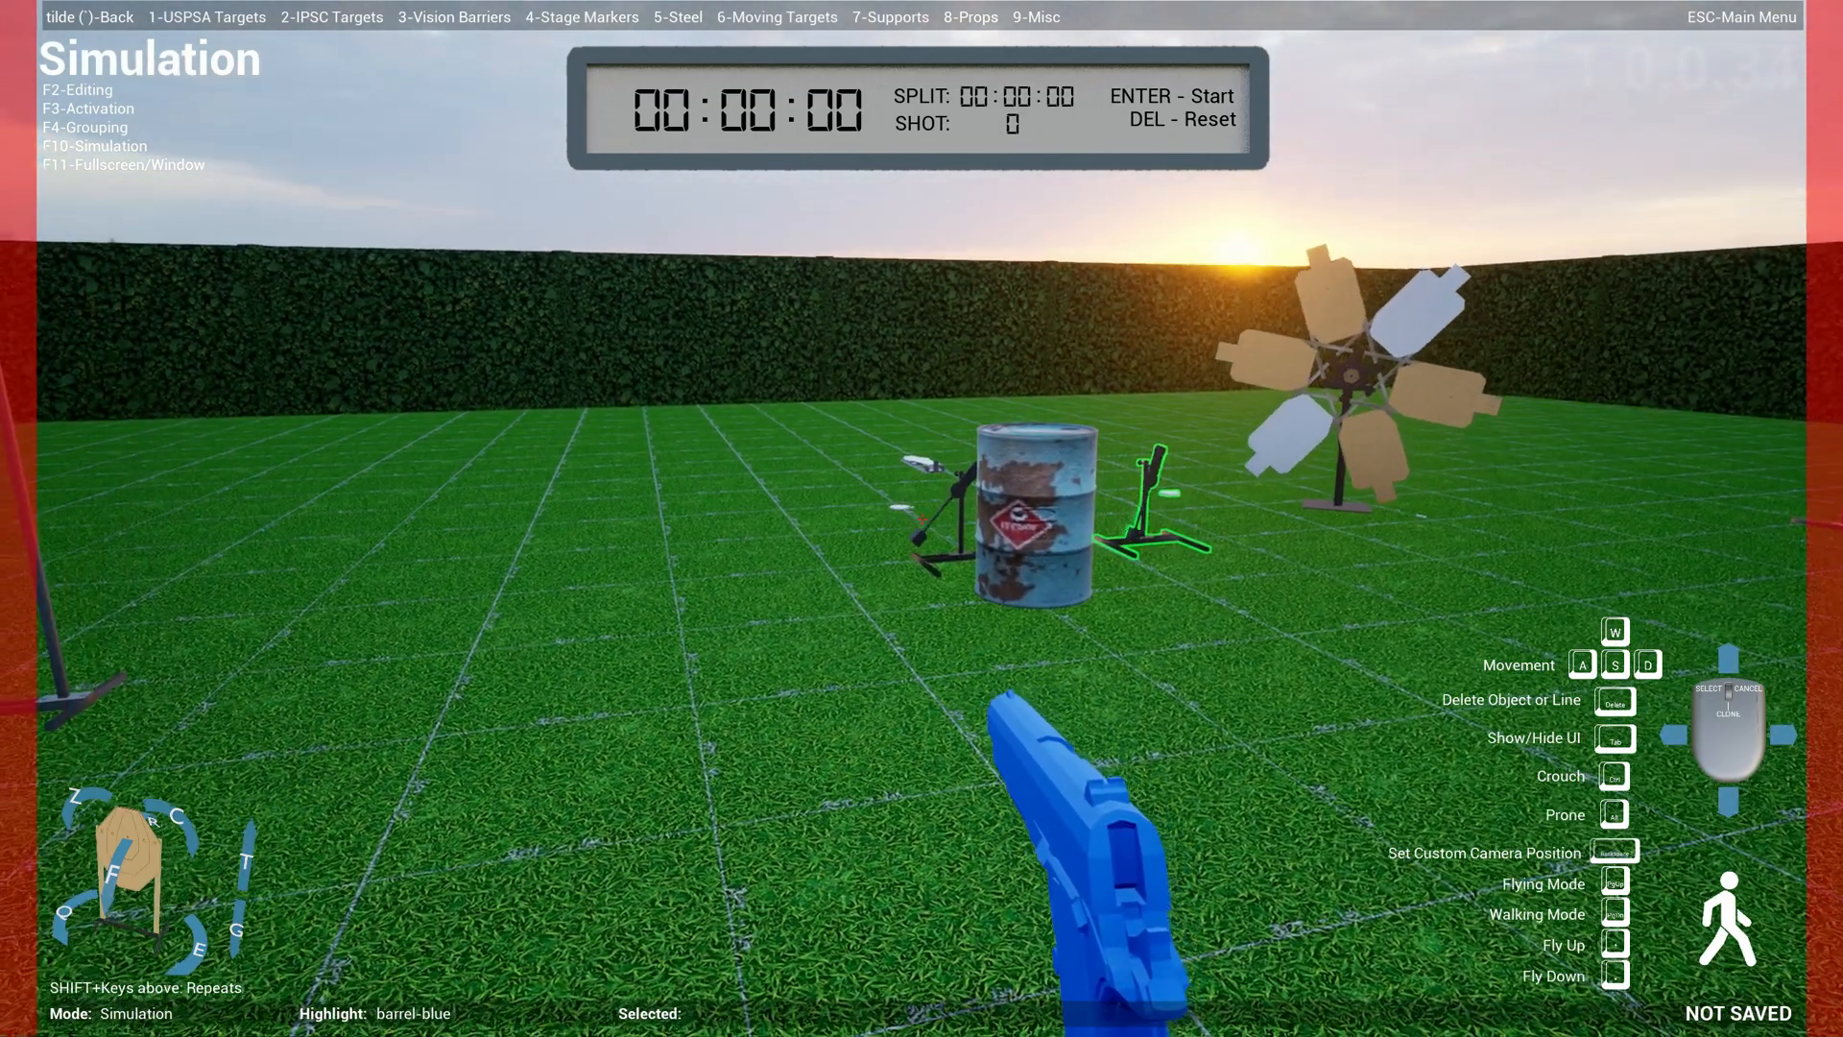
pyautogui.press('F2')
# - Place a red-swinger-double-L steel target beside the single swinger nearest targets T2 and T3
pyautogui.press('5')
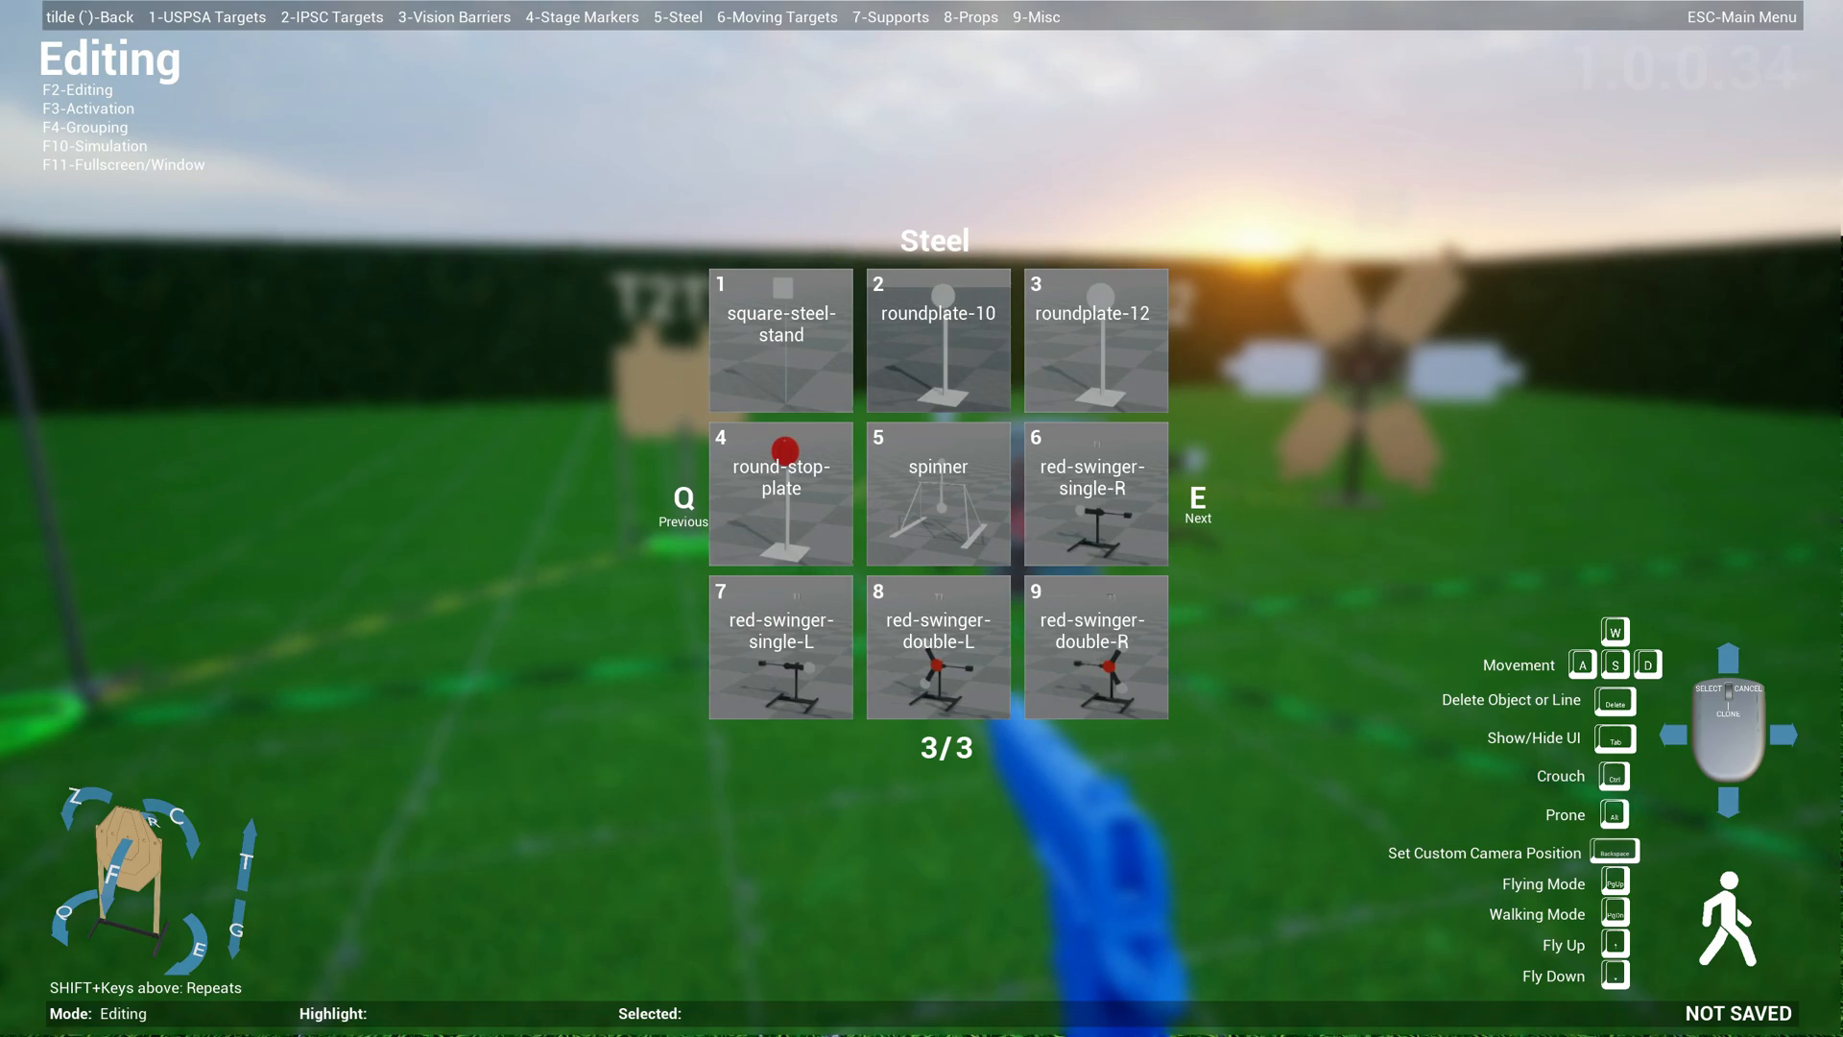
pyautogui.press('8')
pyautogui.click(921, 520)
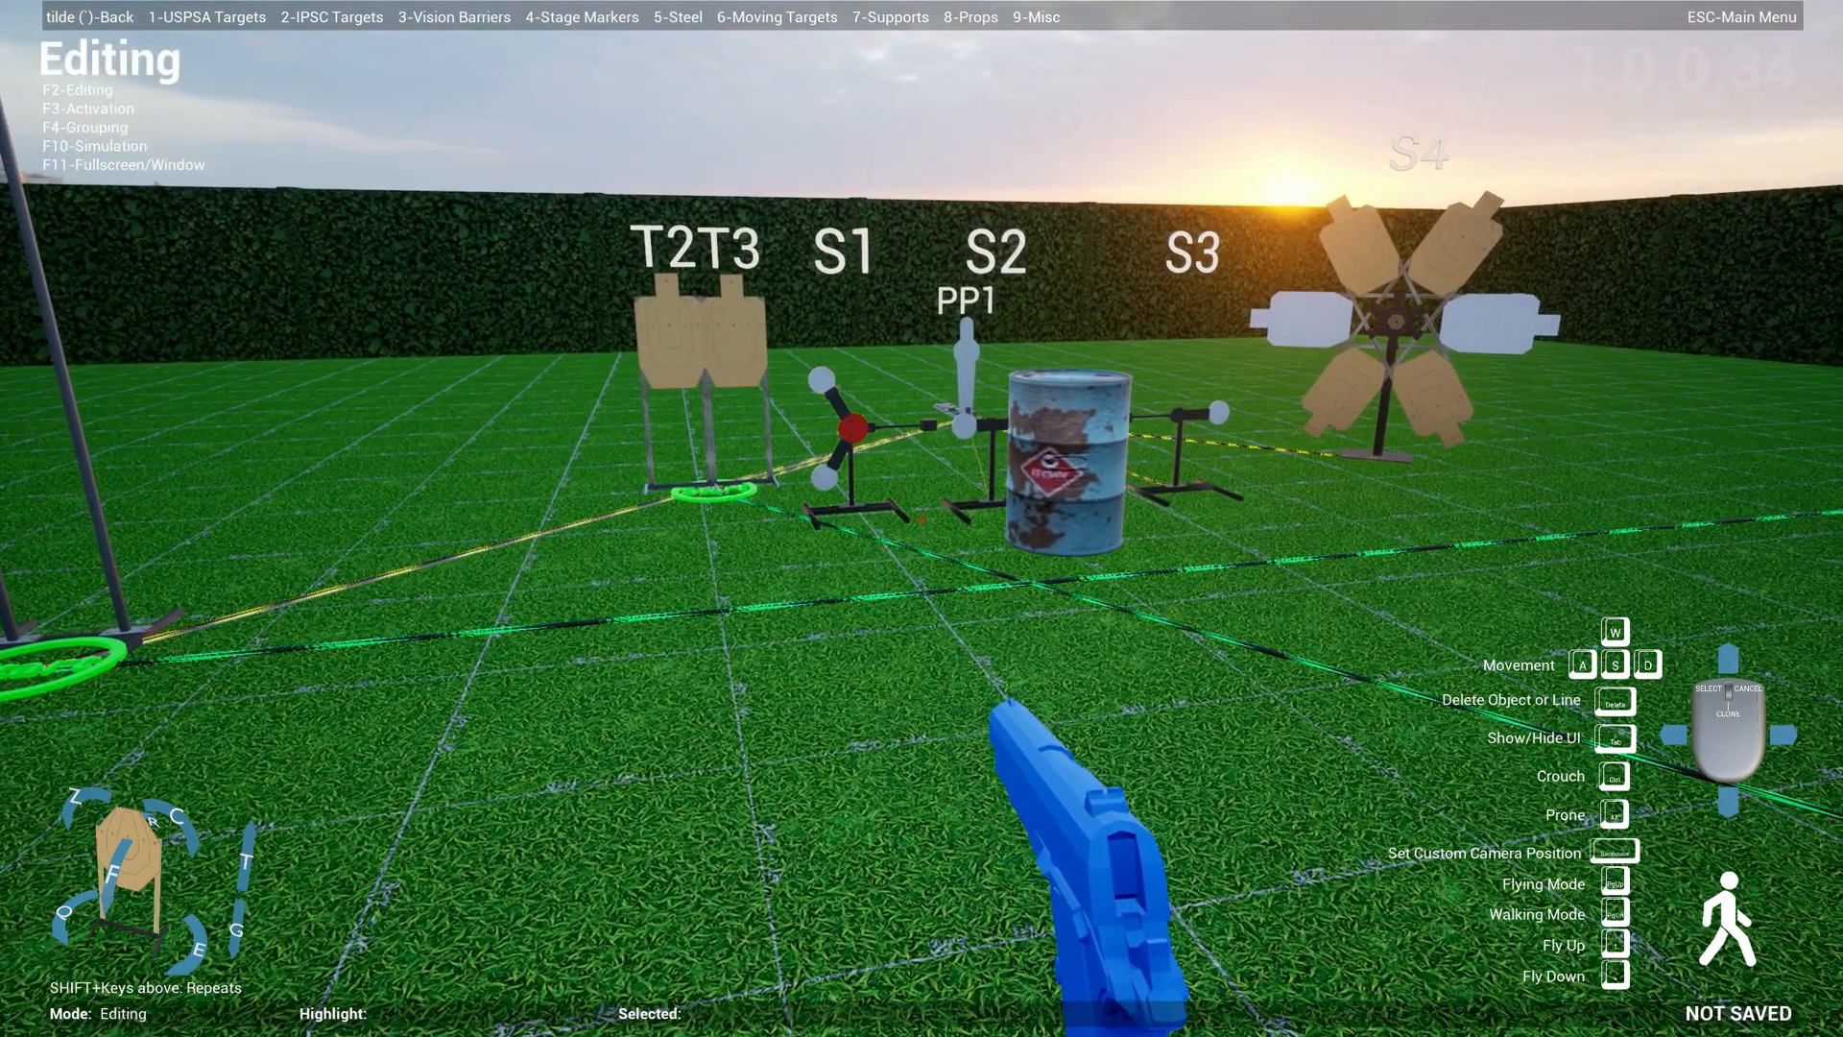
# - Place a red-swinger-double-R steel target between the single swinger and the revolver
pyautogui.press('5')
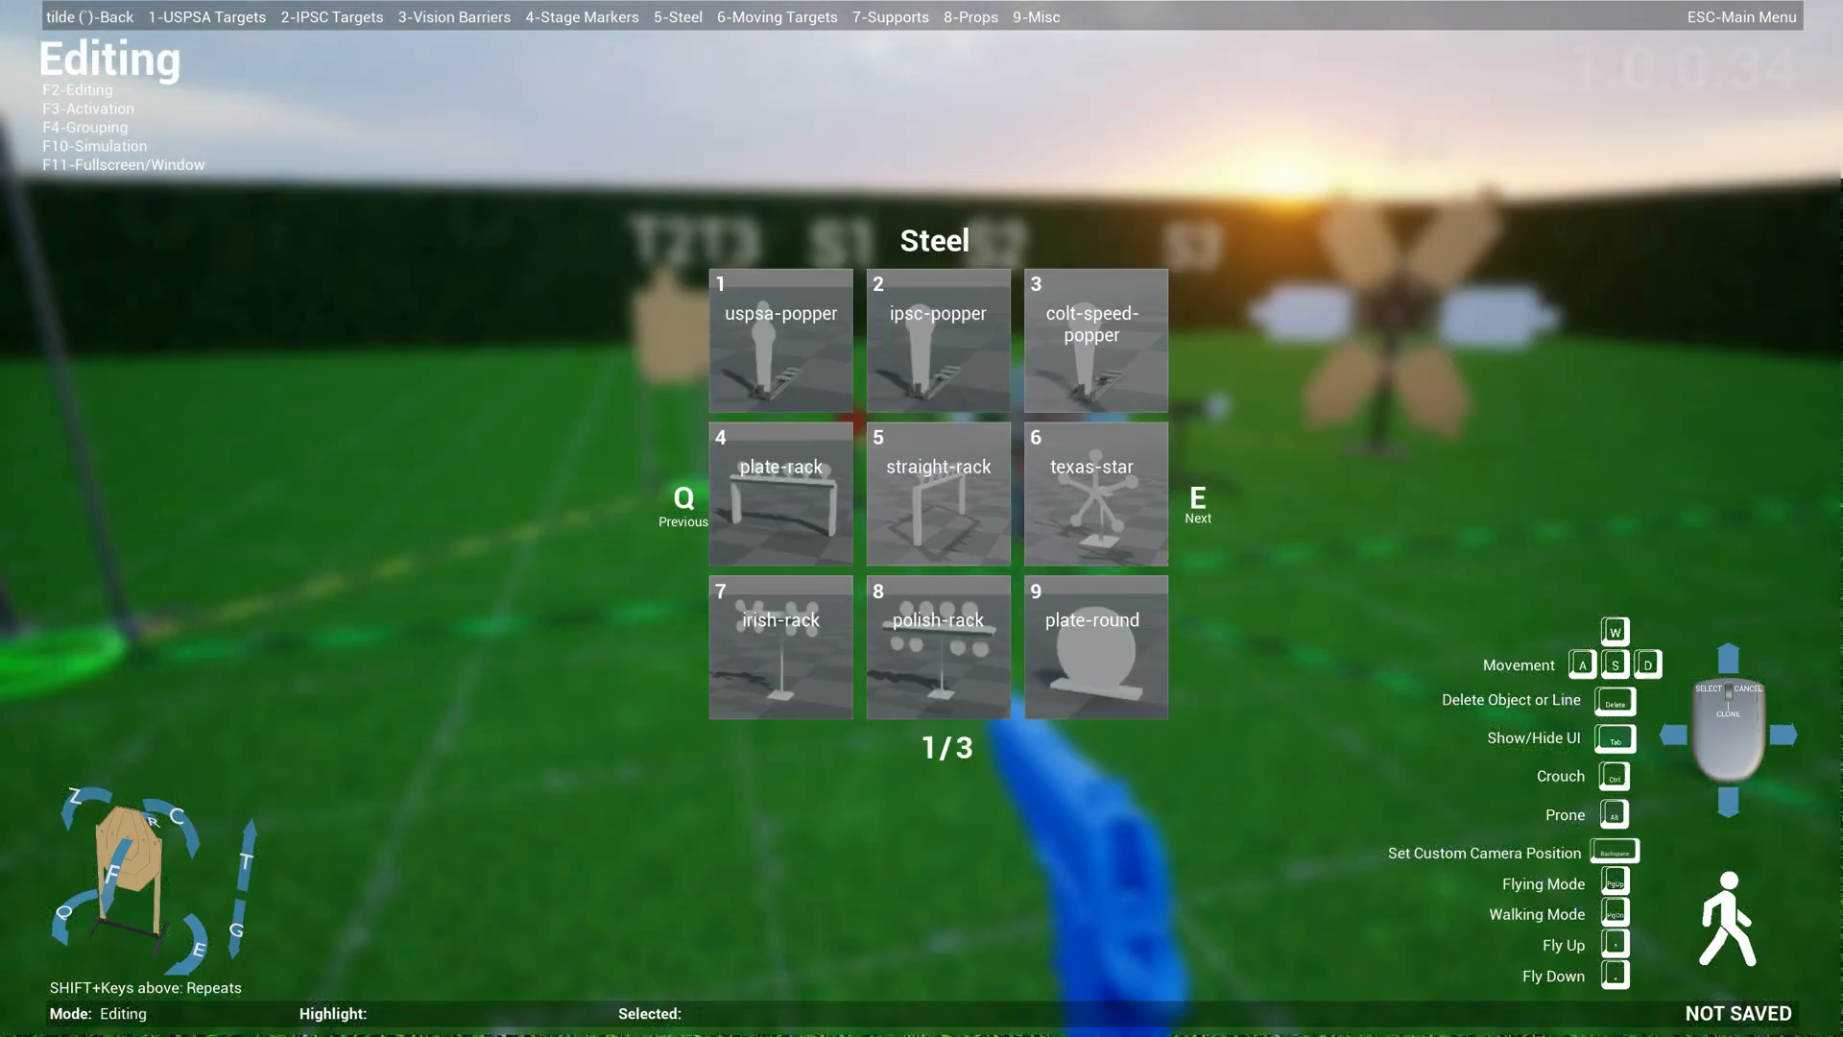
pyautogui.press('9')
pyautogui.press('w')
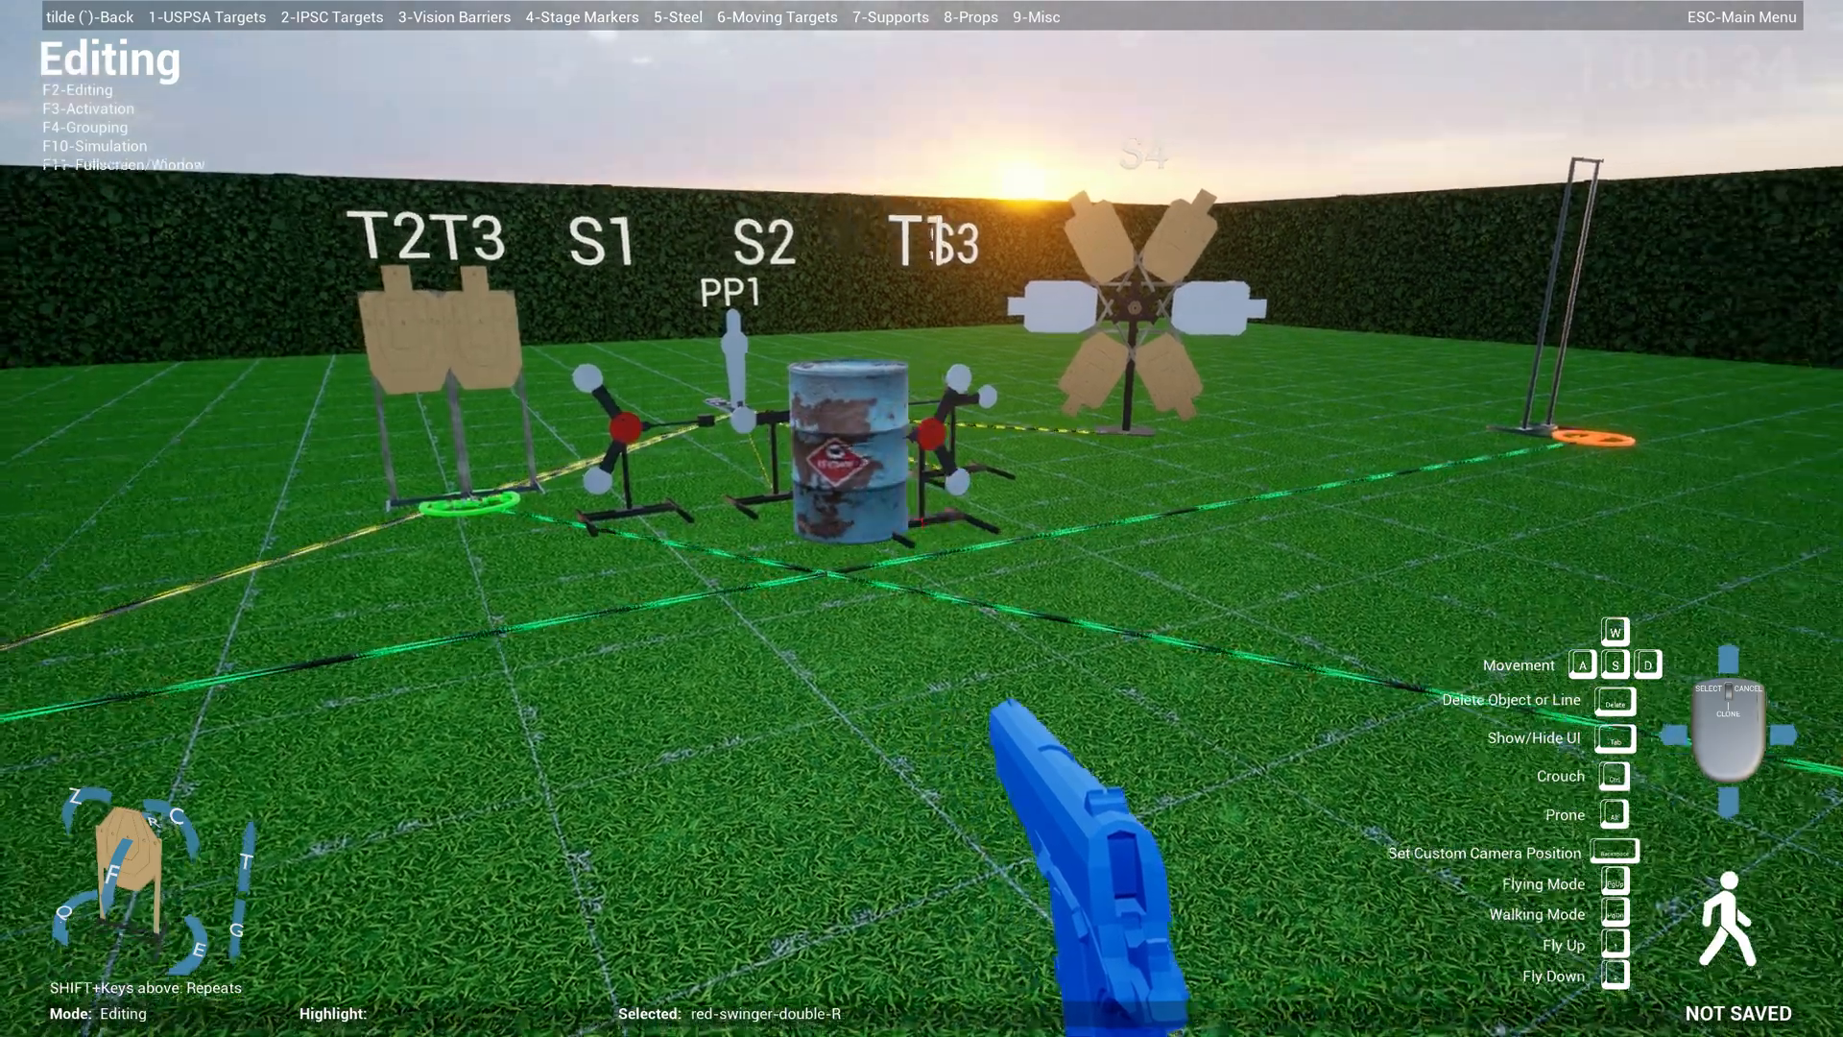
pyautogui.press('s')
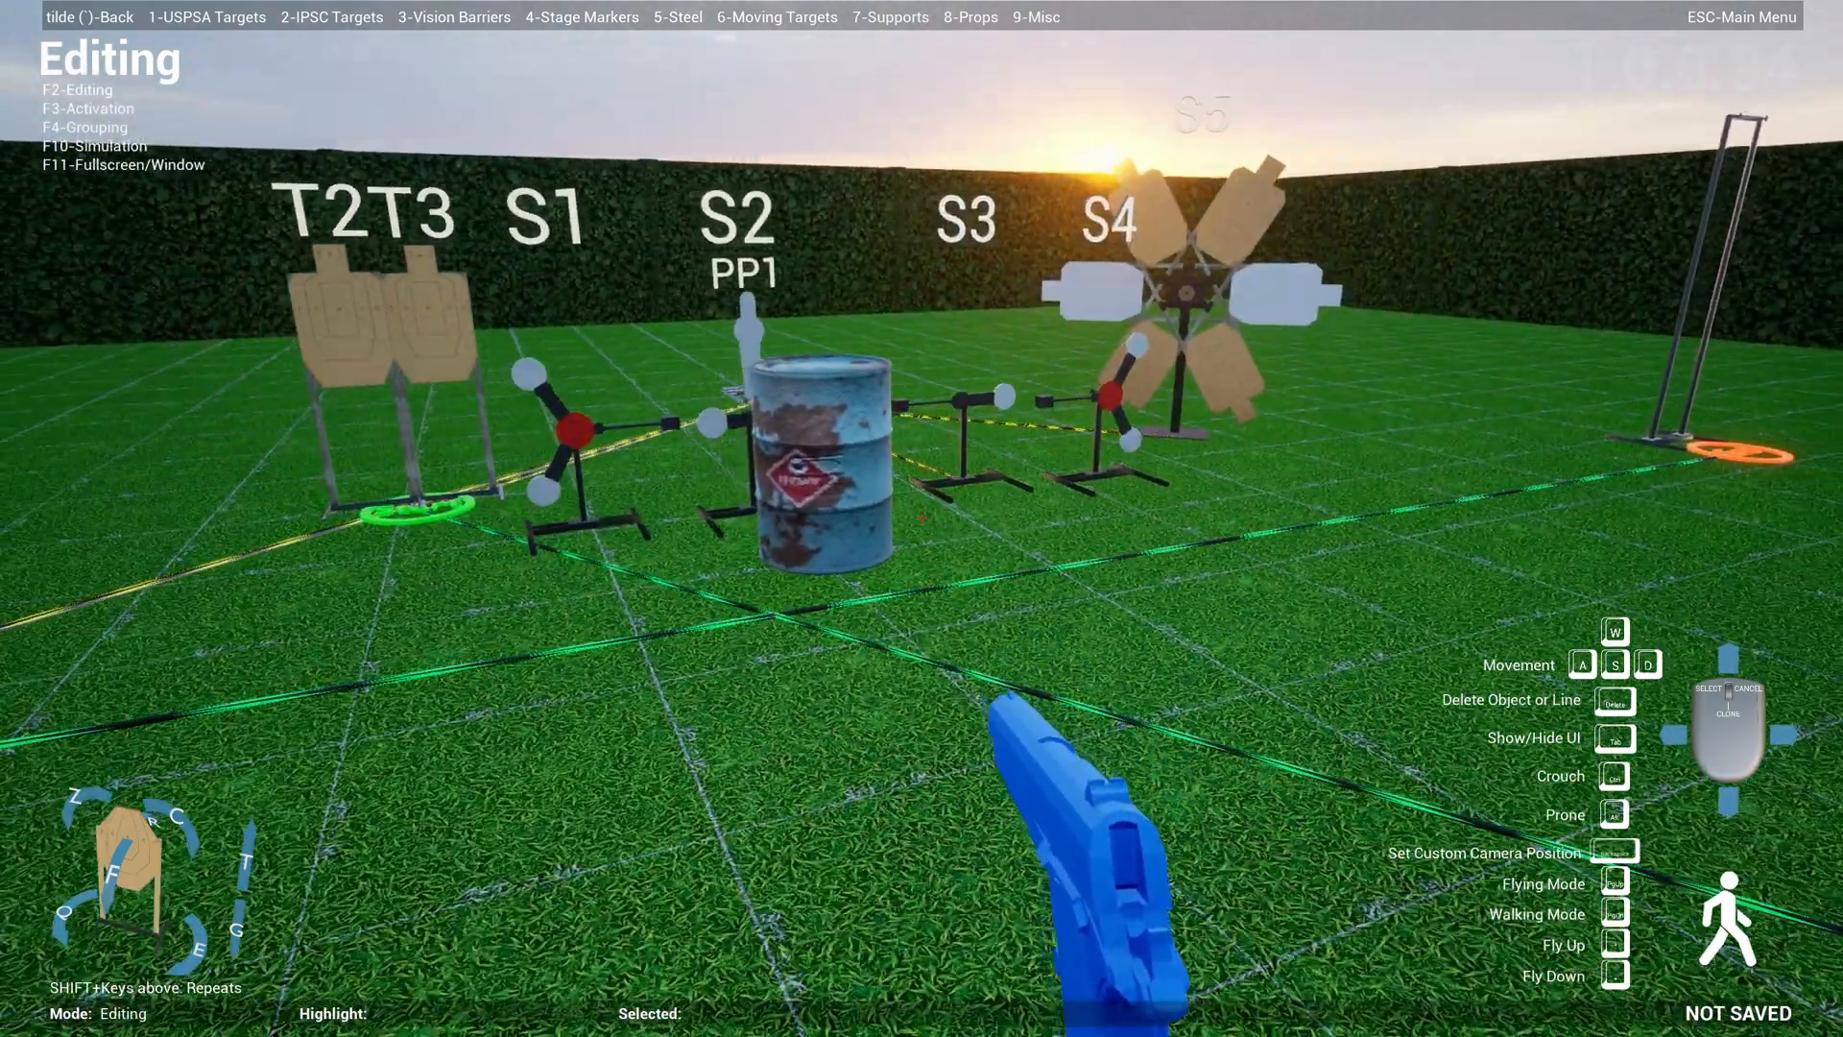
# - In Activation mode, link popper PP1 to both double red swingers
pyautogui.press('F3')
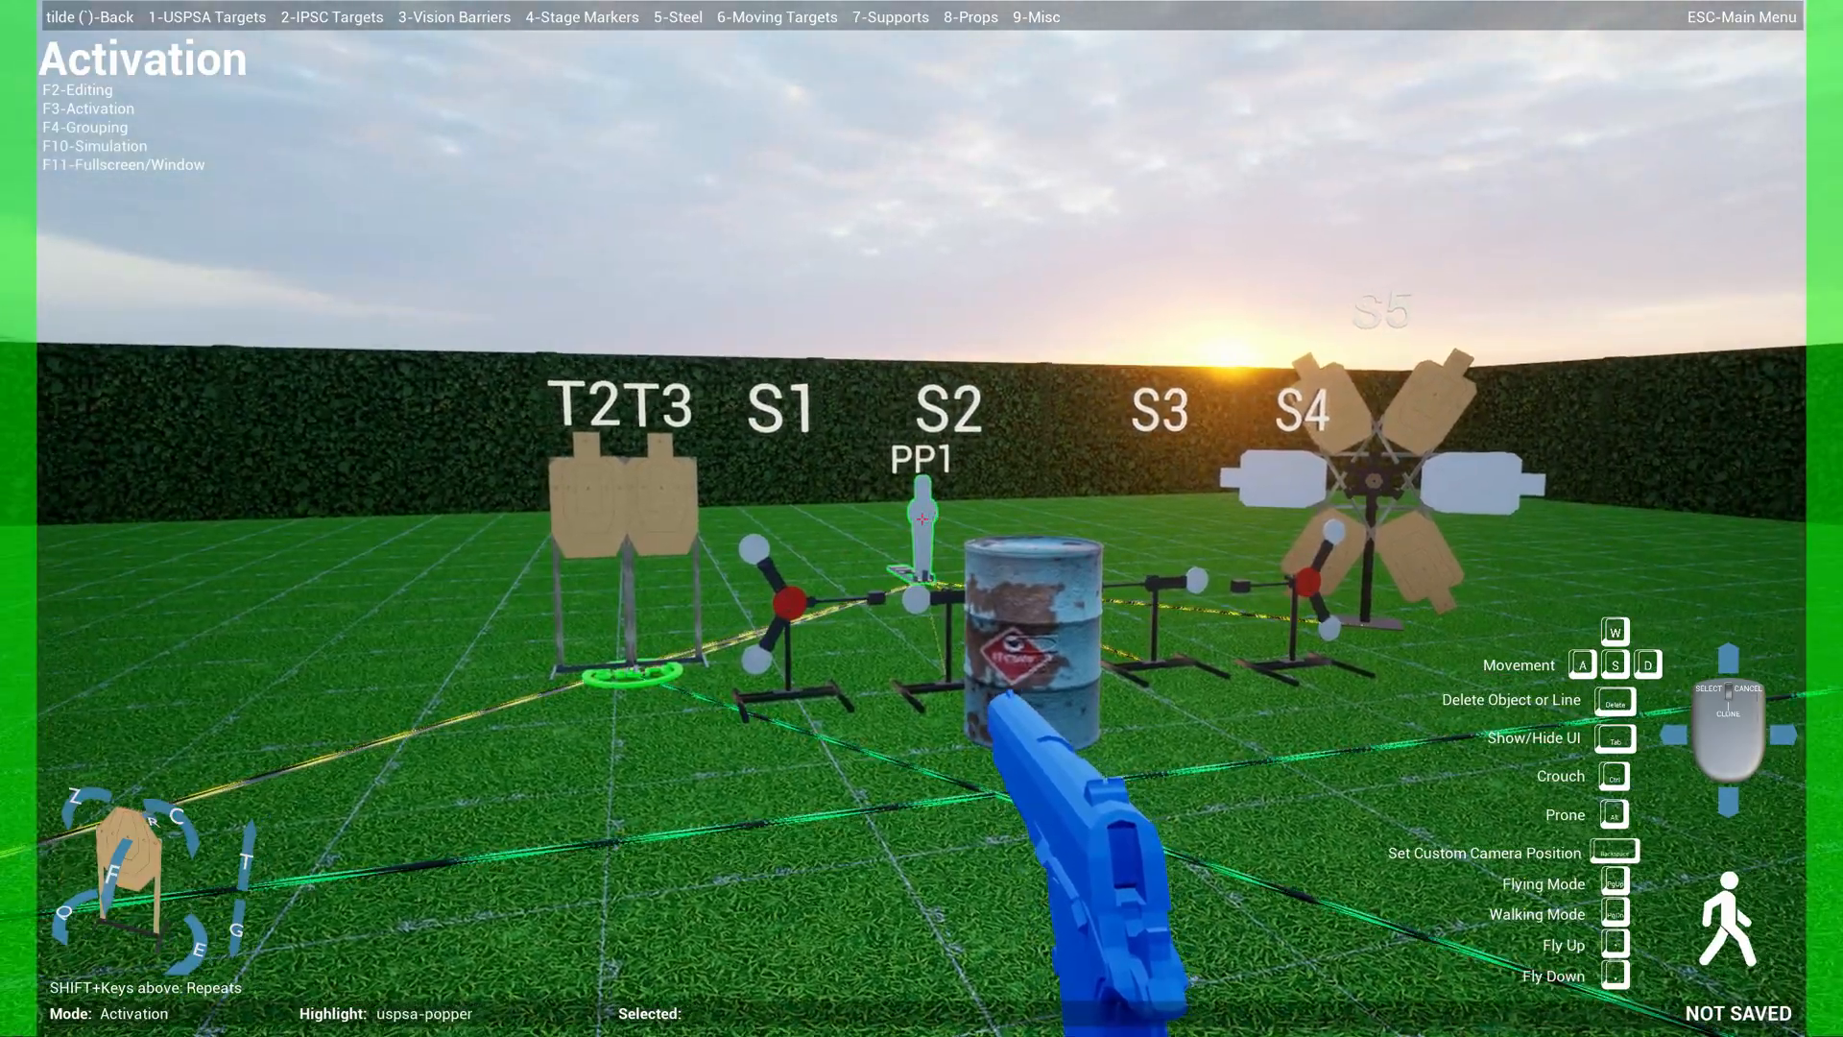
pyautogui.press('w')
pyautogui.press('s')
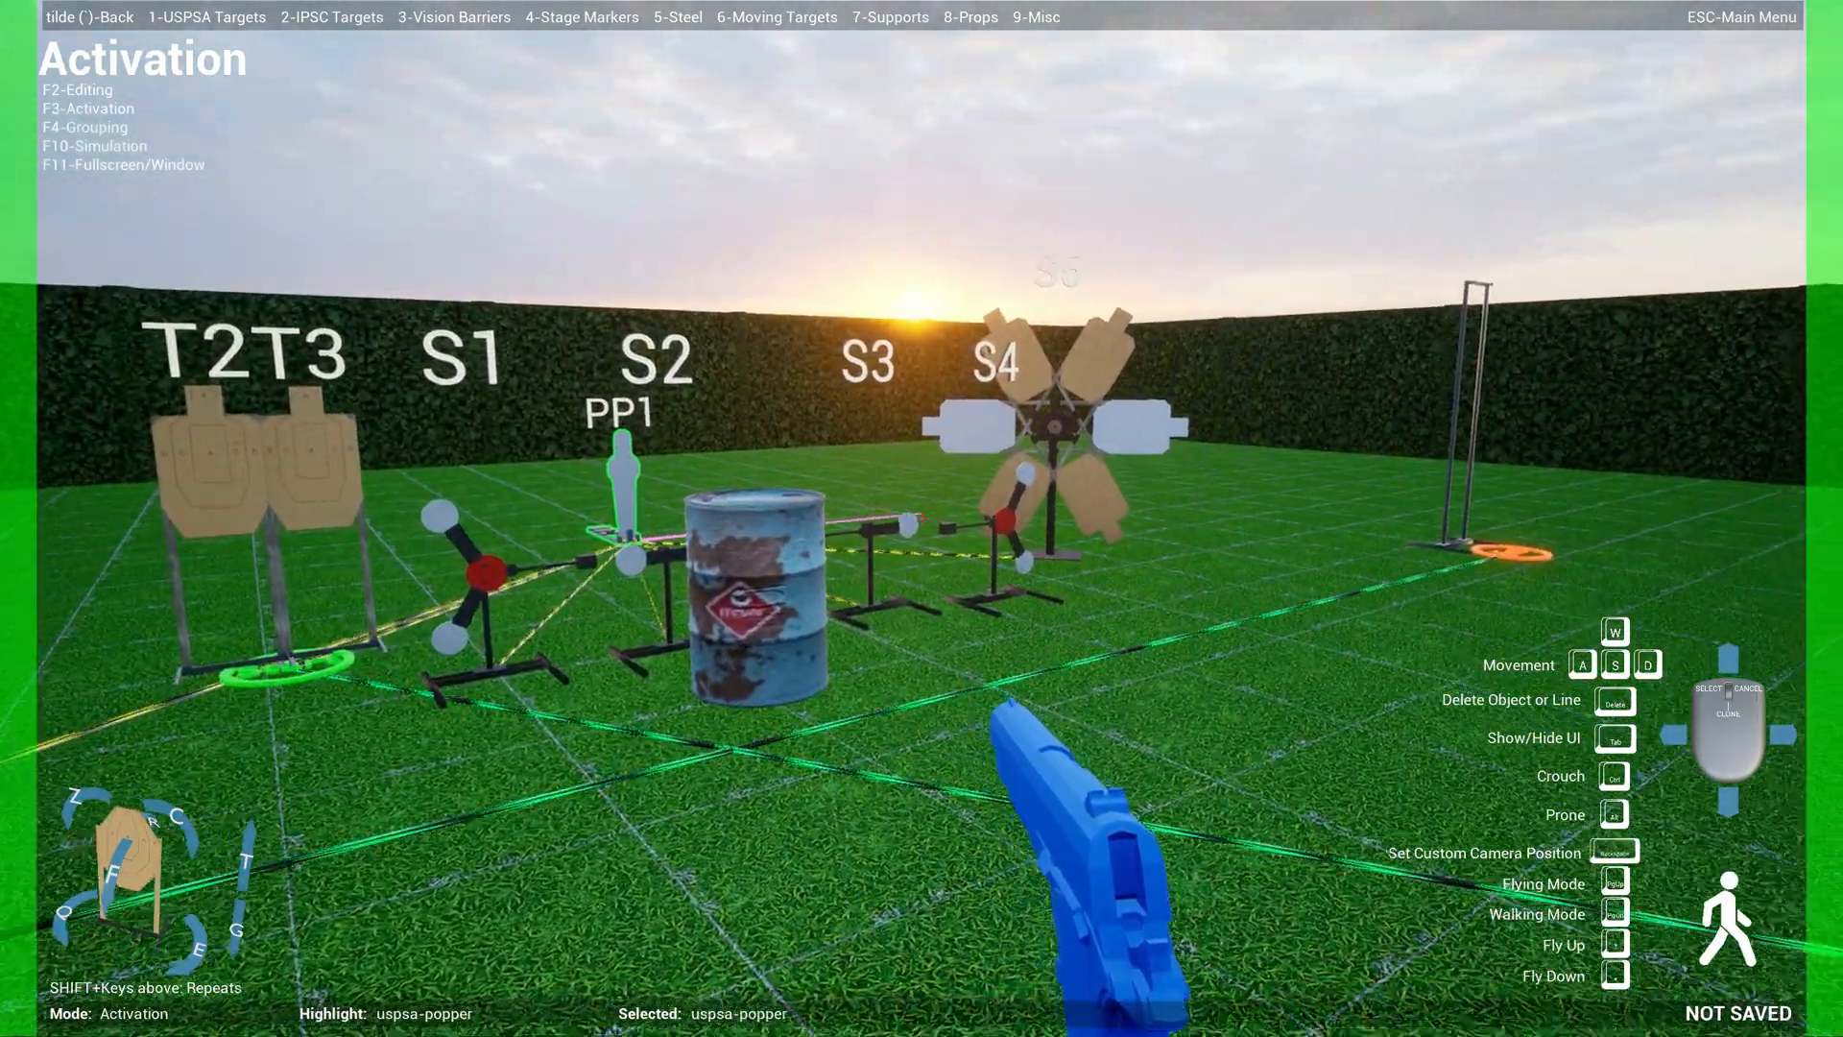
# - Simulate the stage, shoot the popper and the double swinger's plates to test the swingers, and return to Editing mode
pyautogui.press('F10')
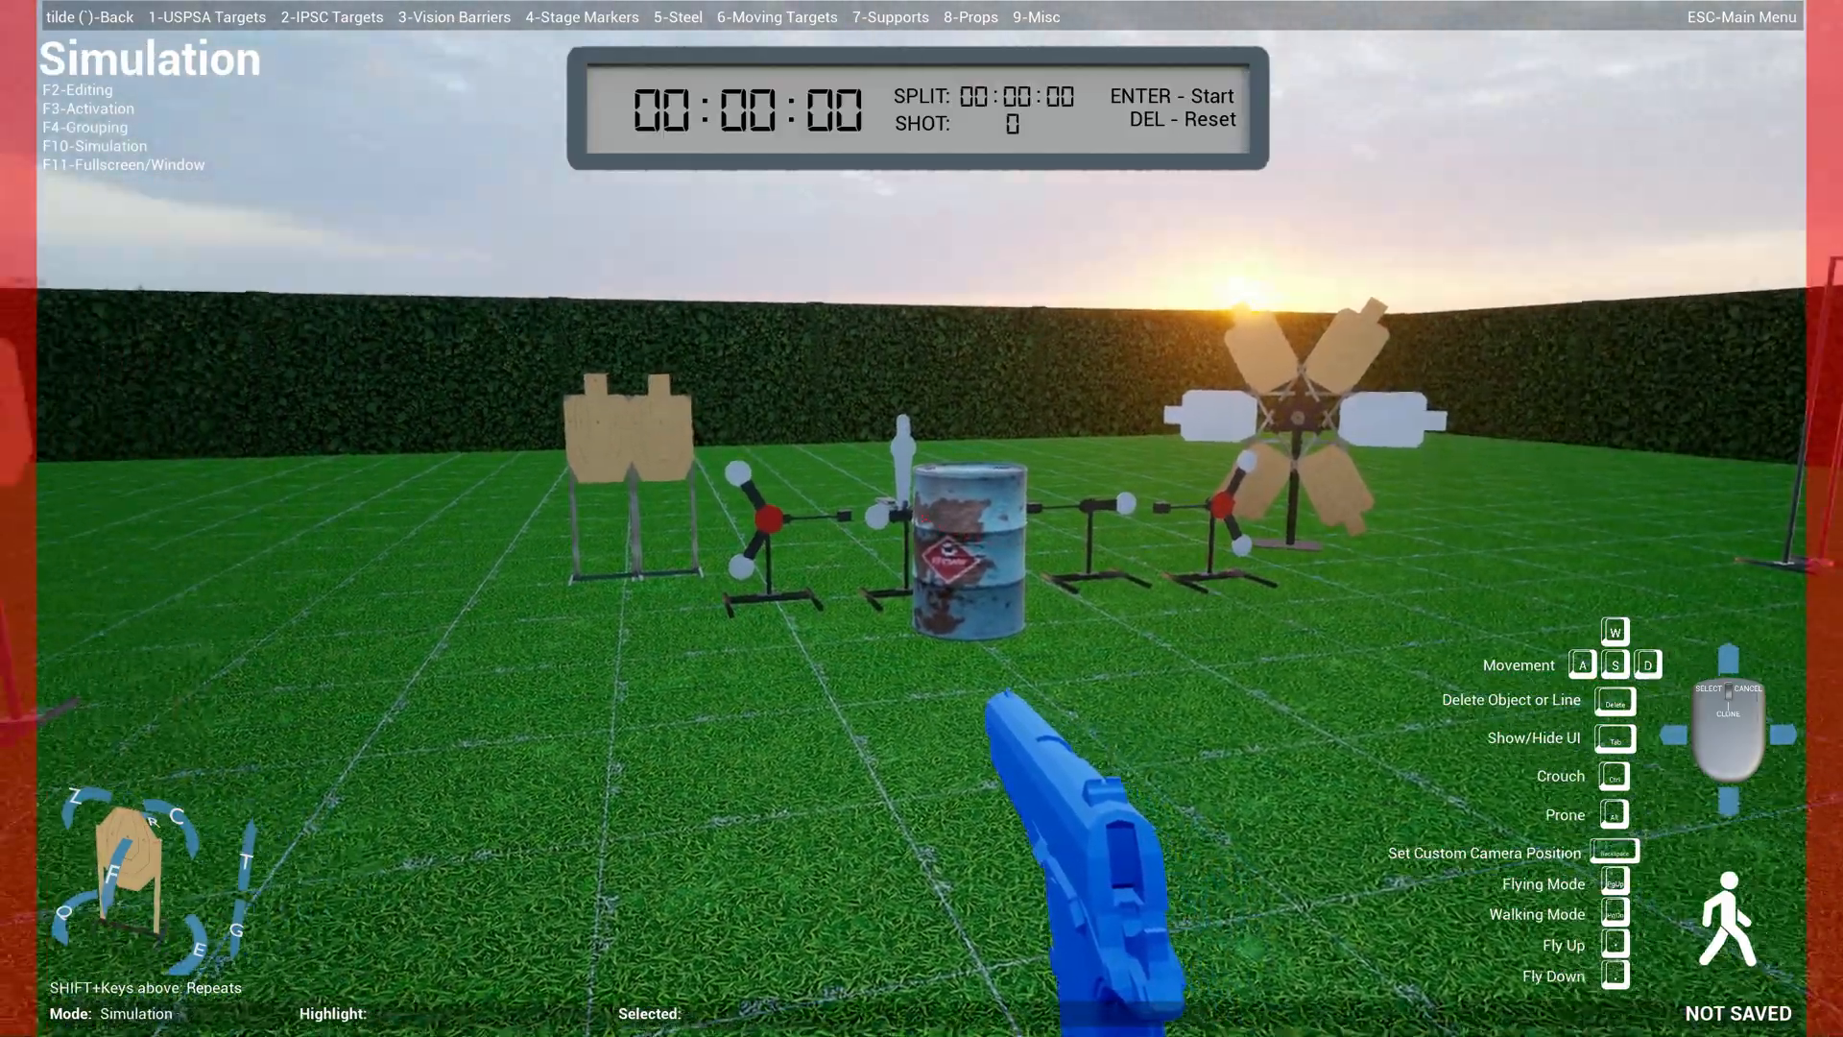
pyautogui.press('w')
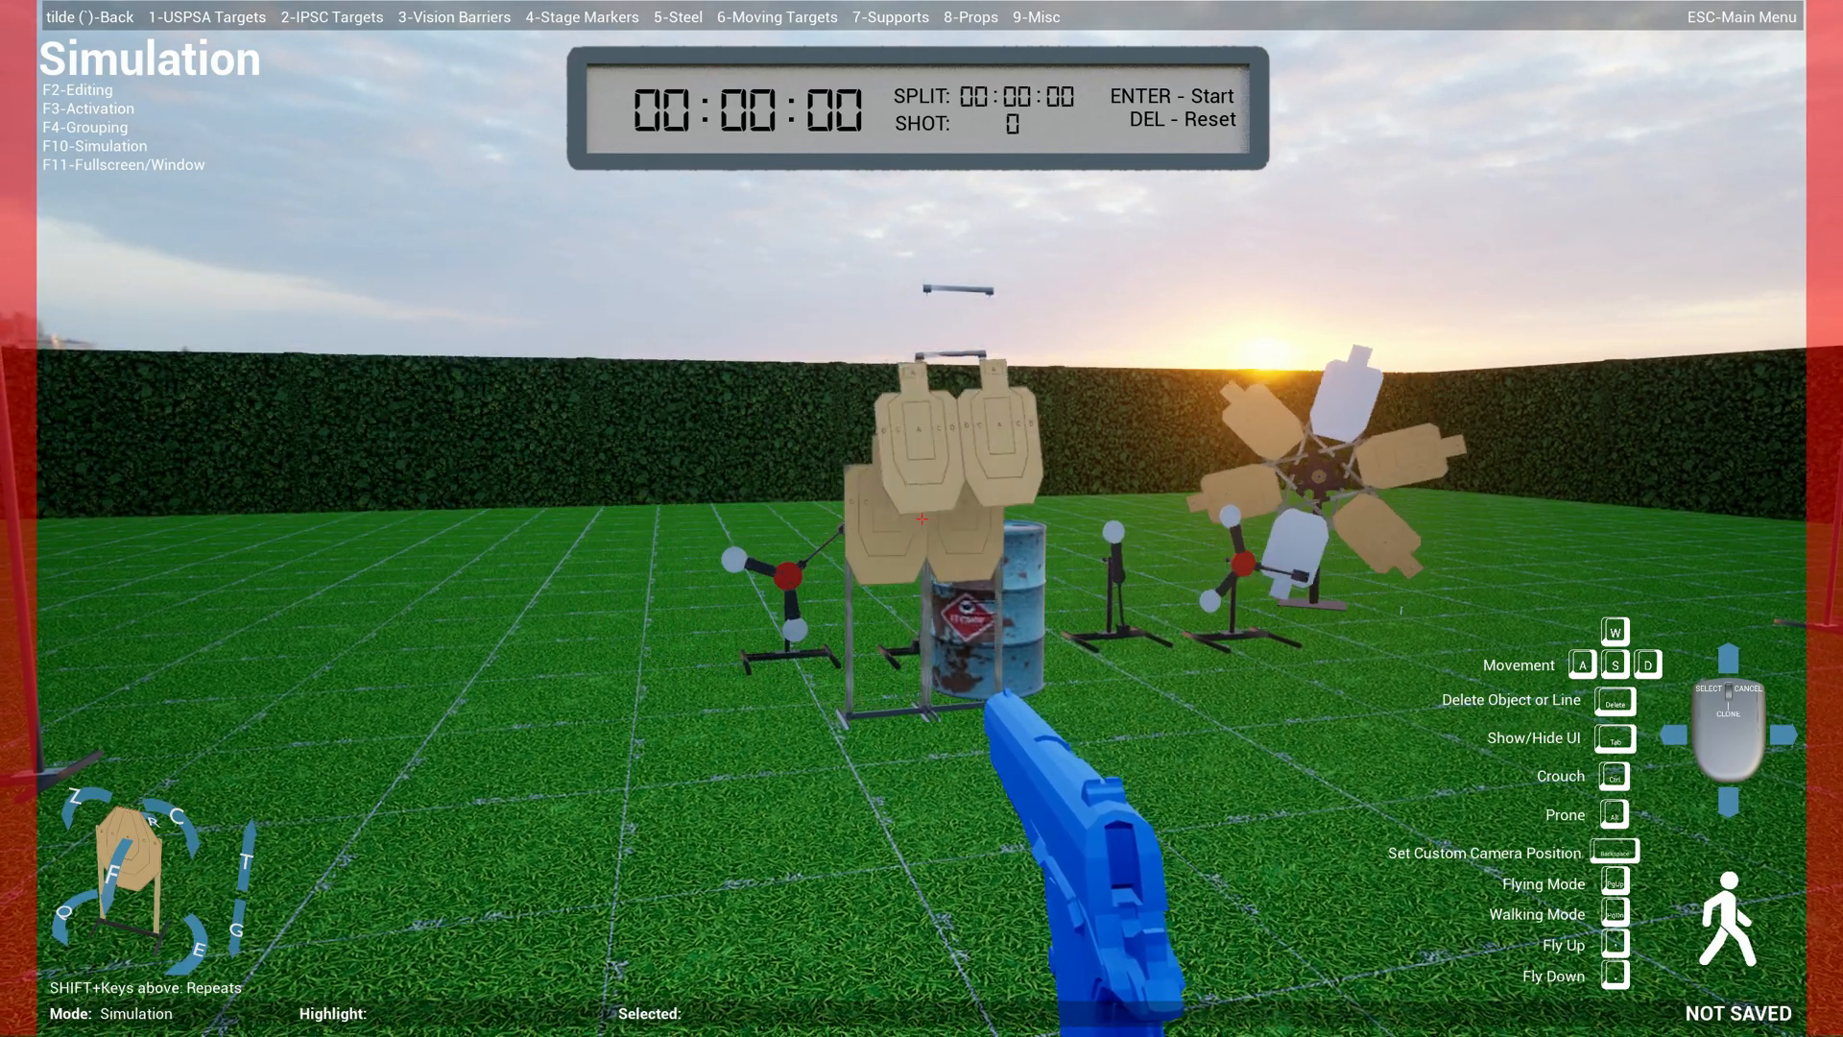
pyautogui.press('a')
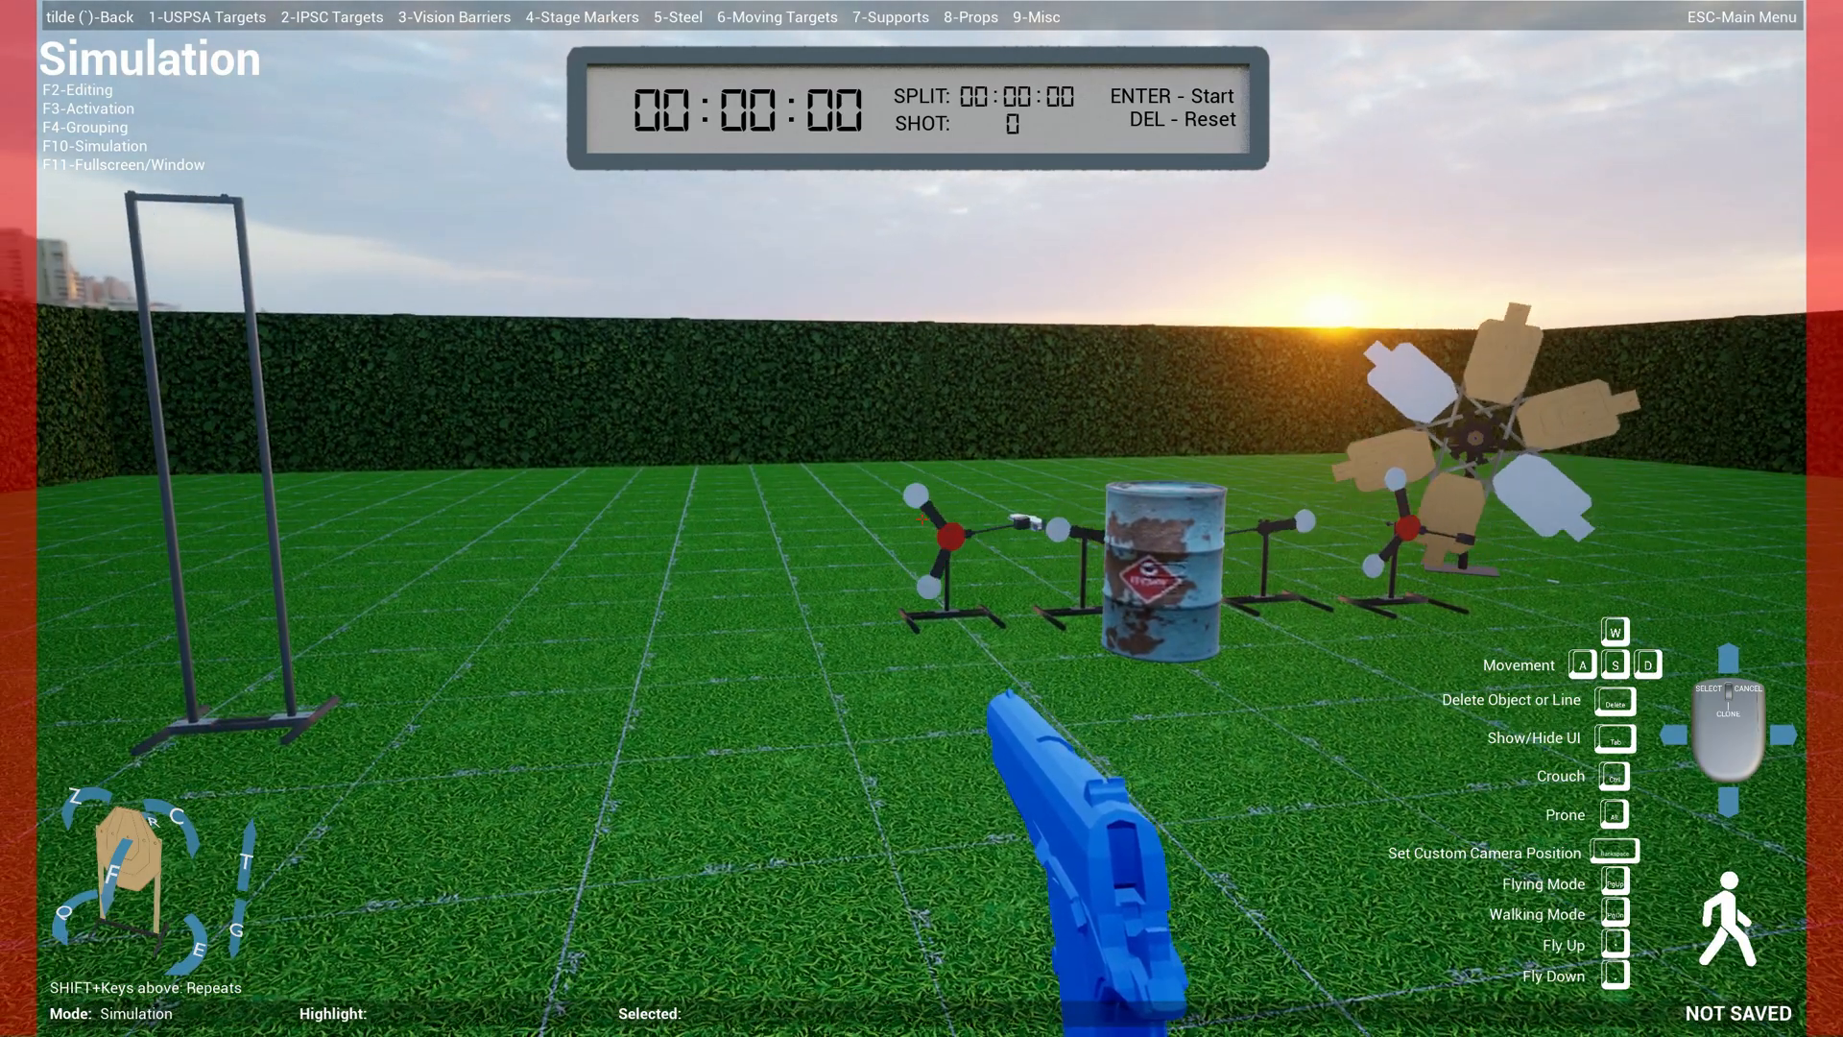
pyautogui.press('w')
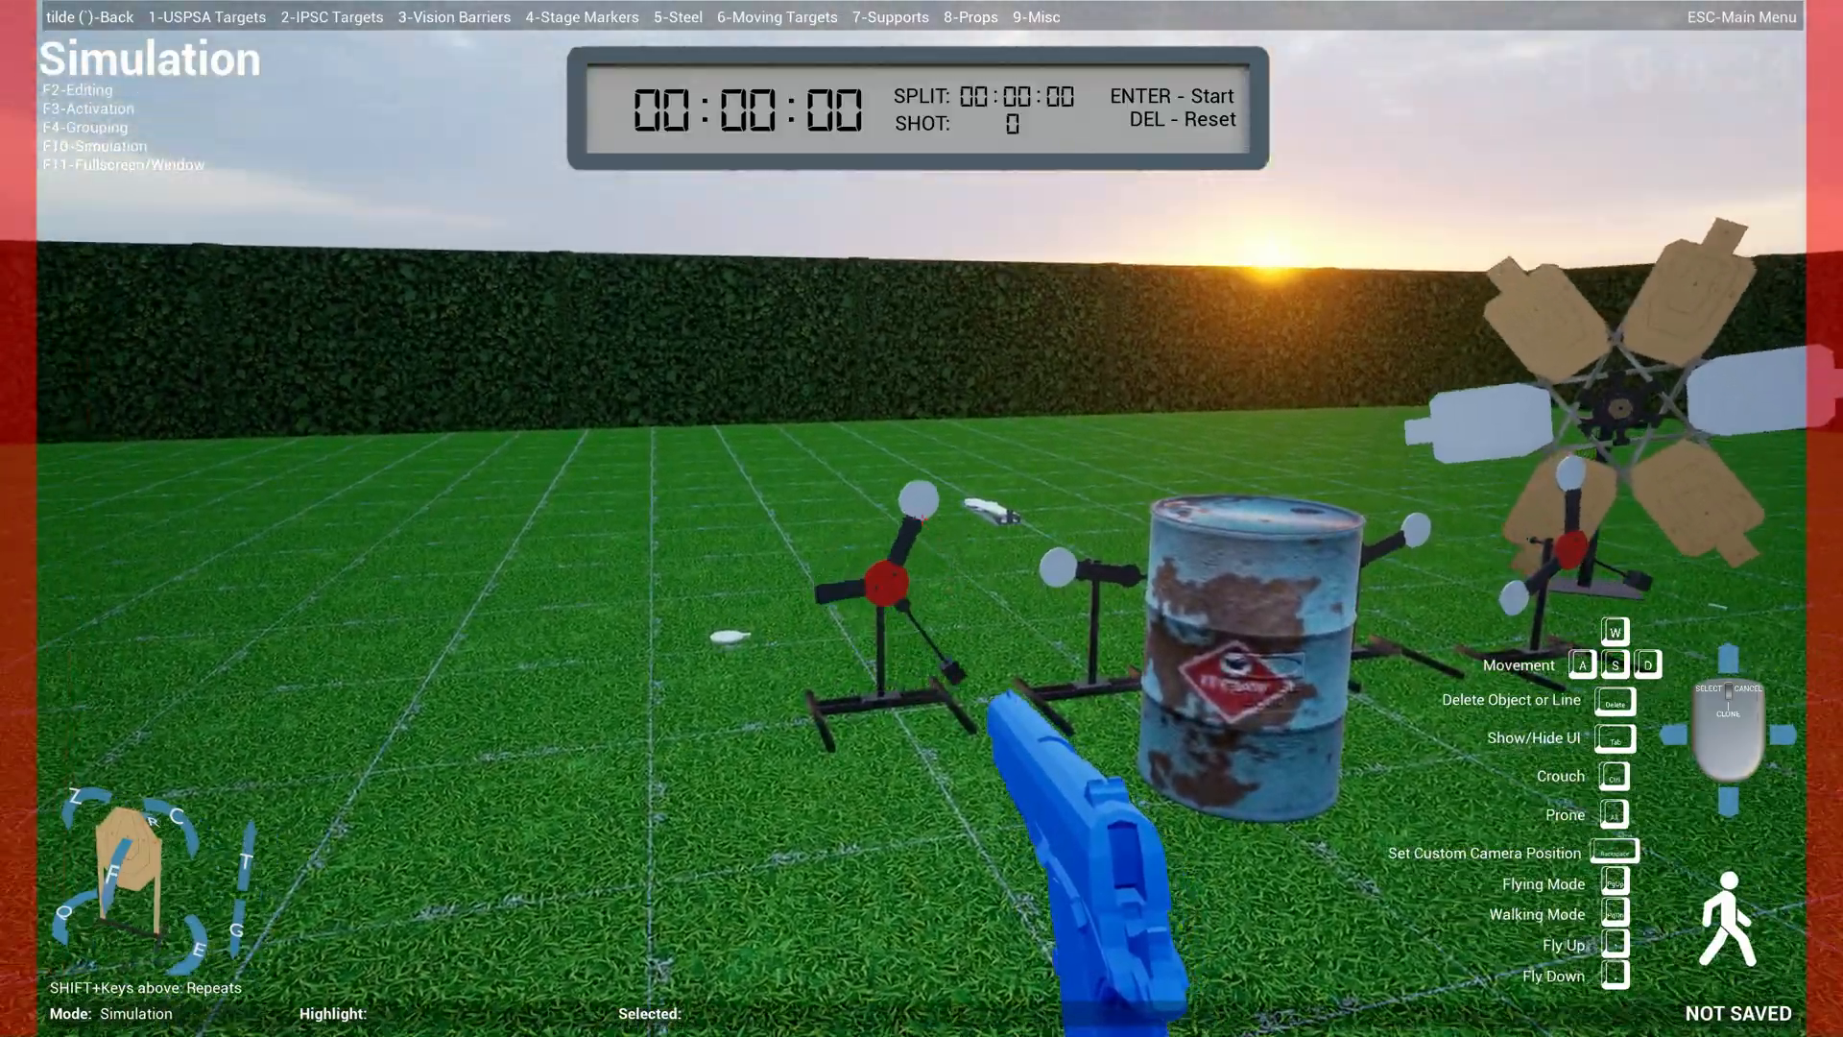
pyautogui.click(921, 520)
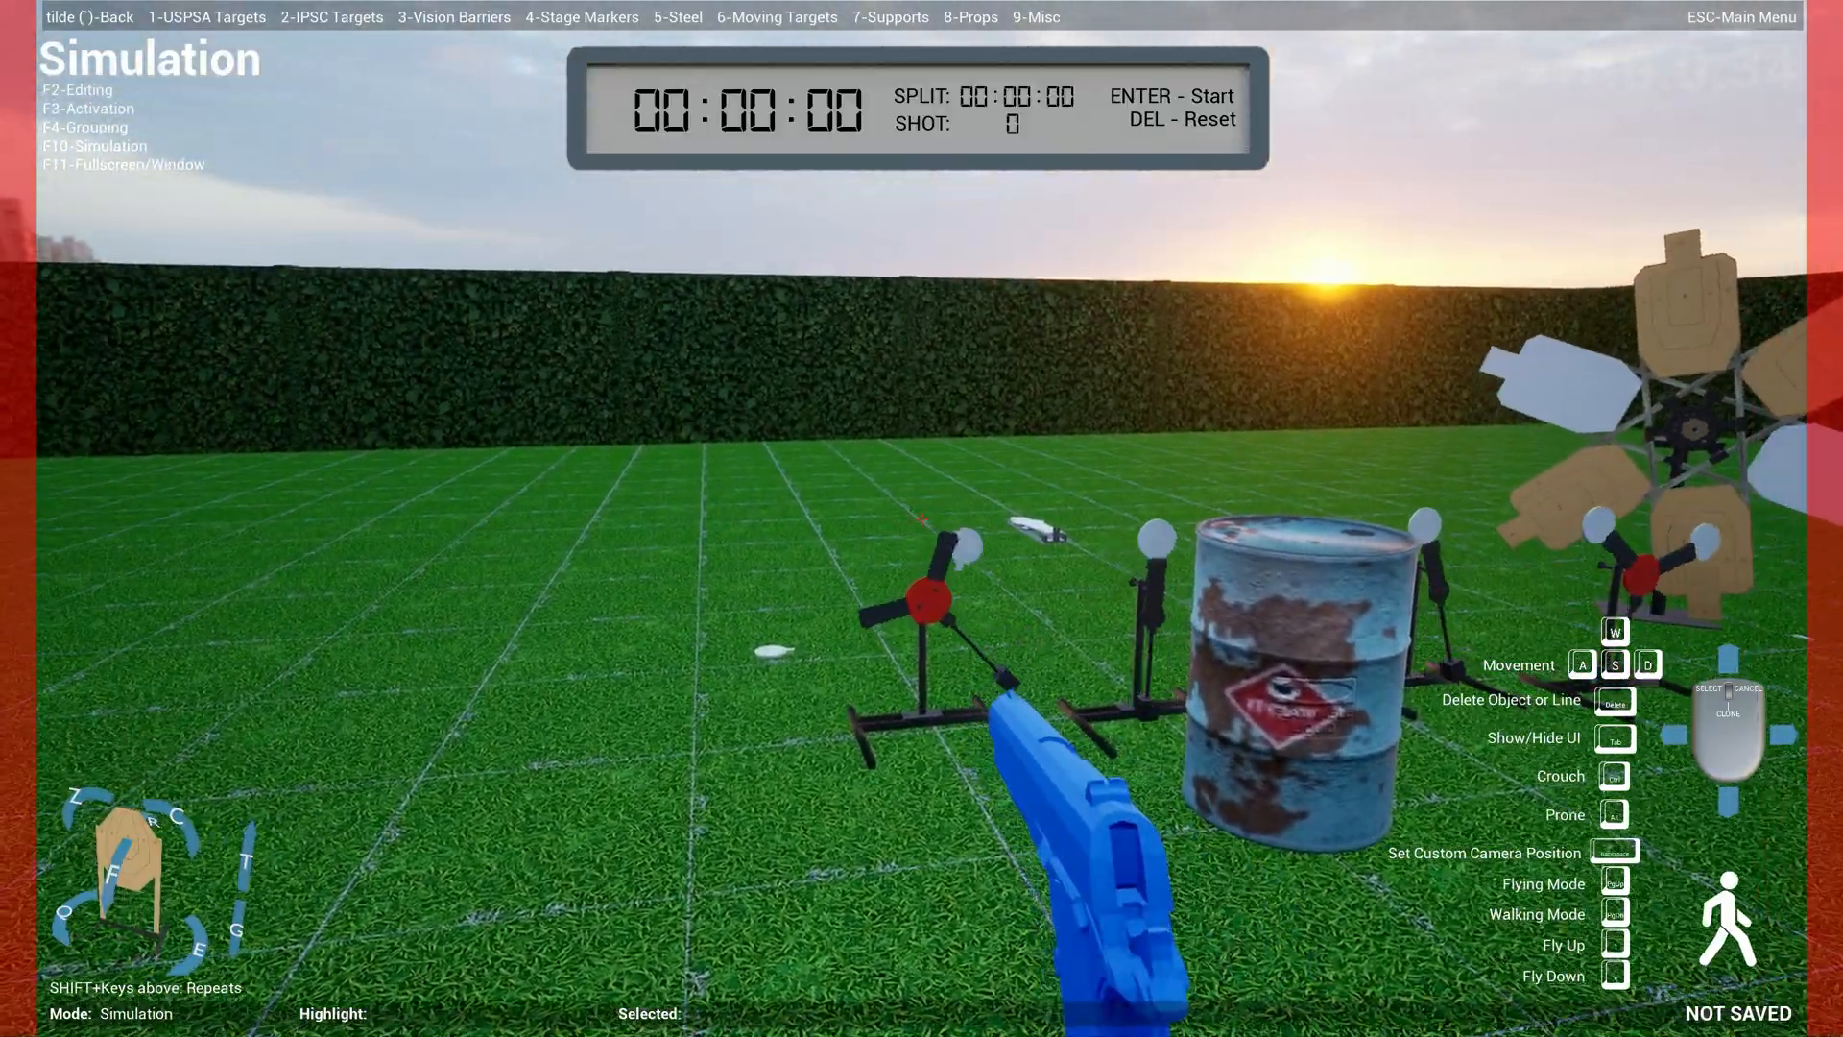
pyautogui.press('s')
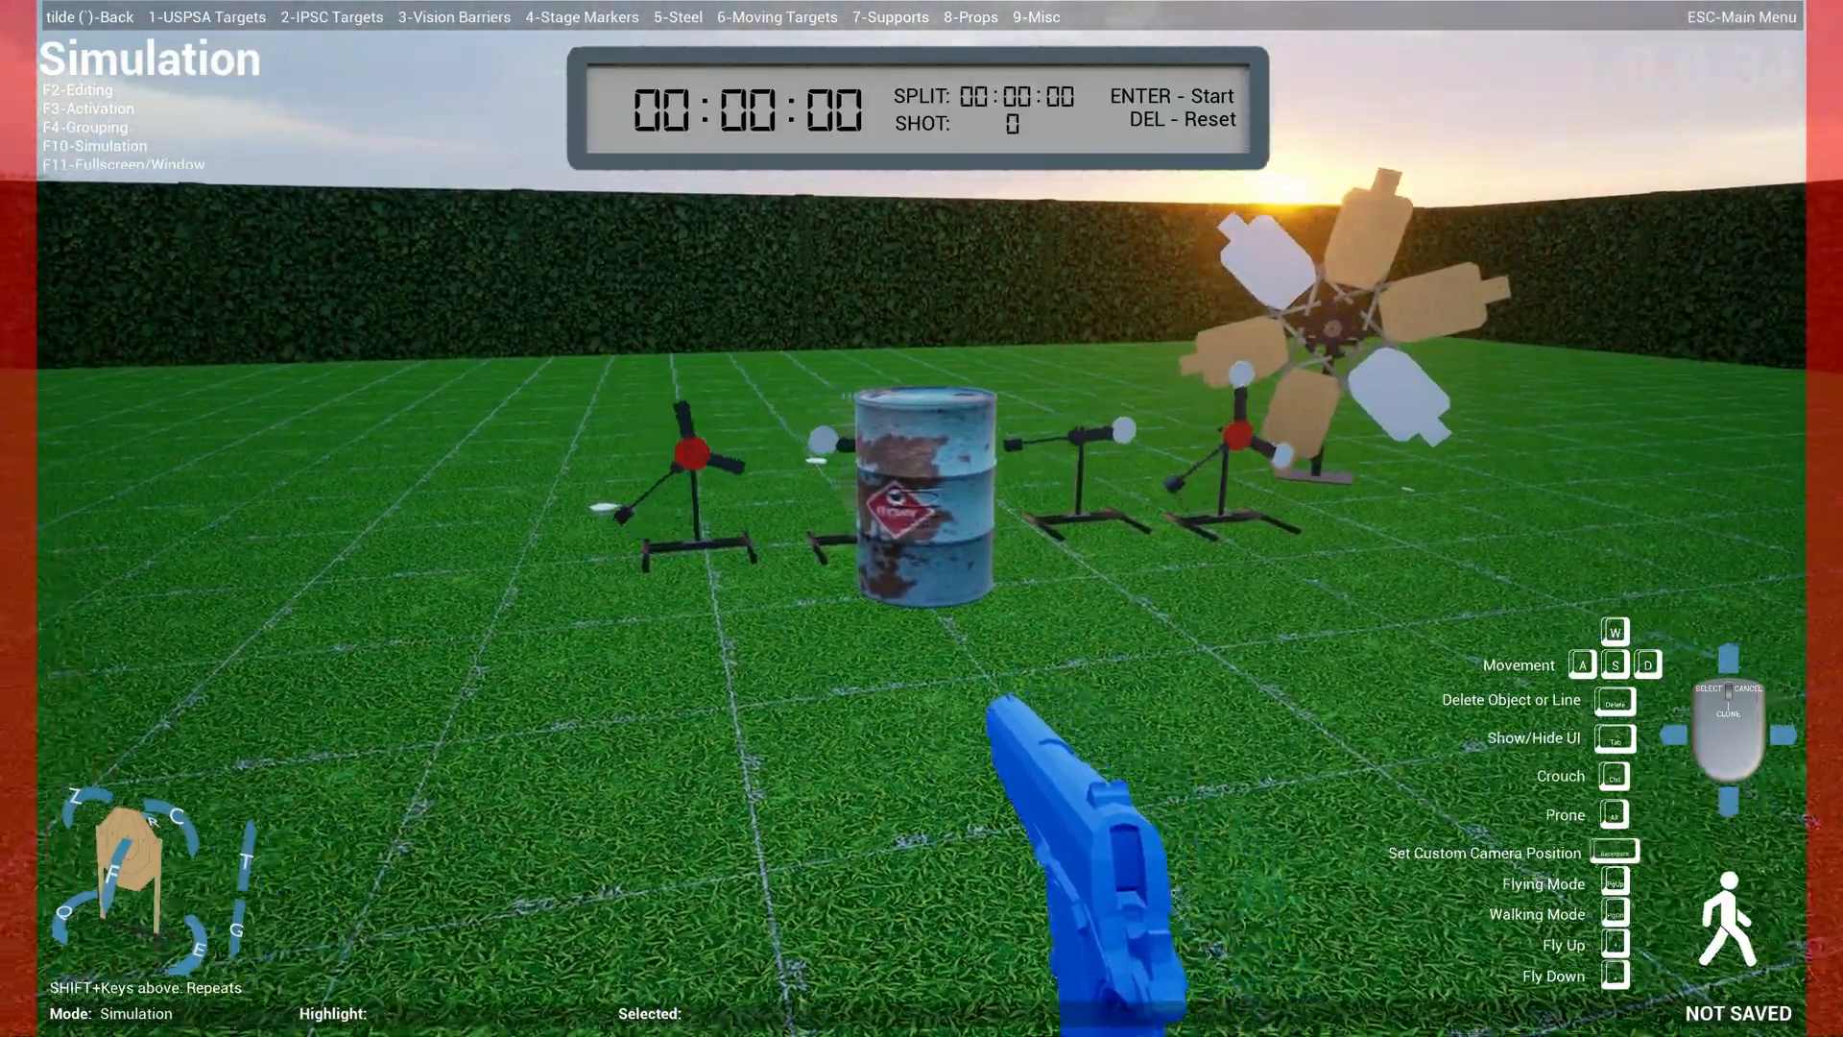
pyautogui.press('d')
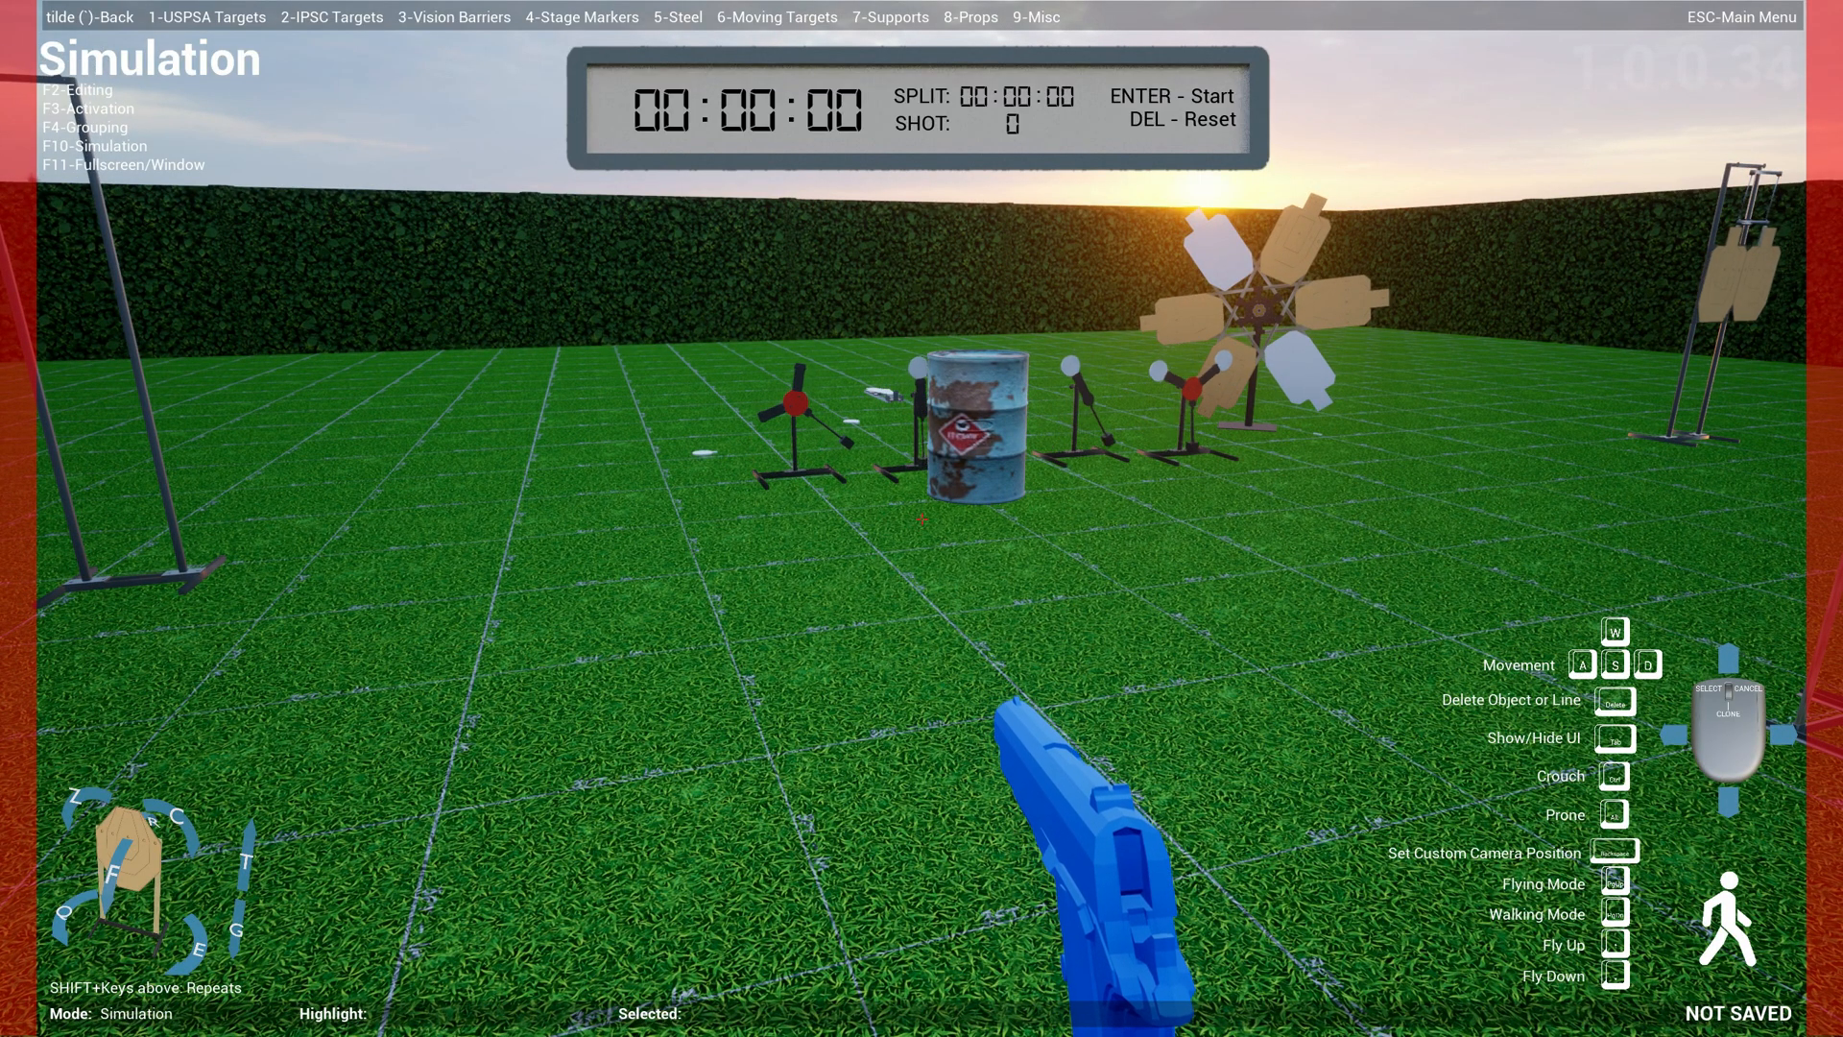
pyautogui.press('s')
pyautogui.press('F2')
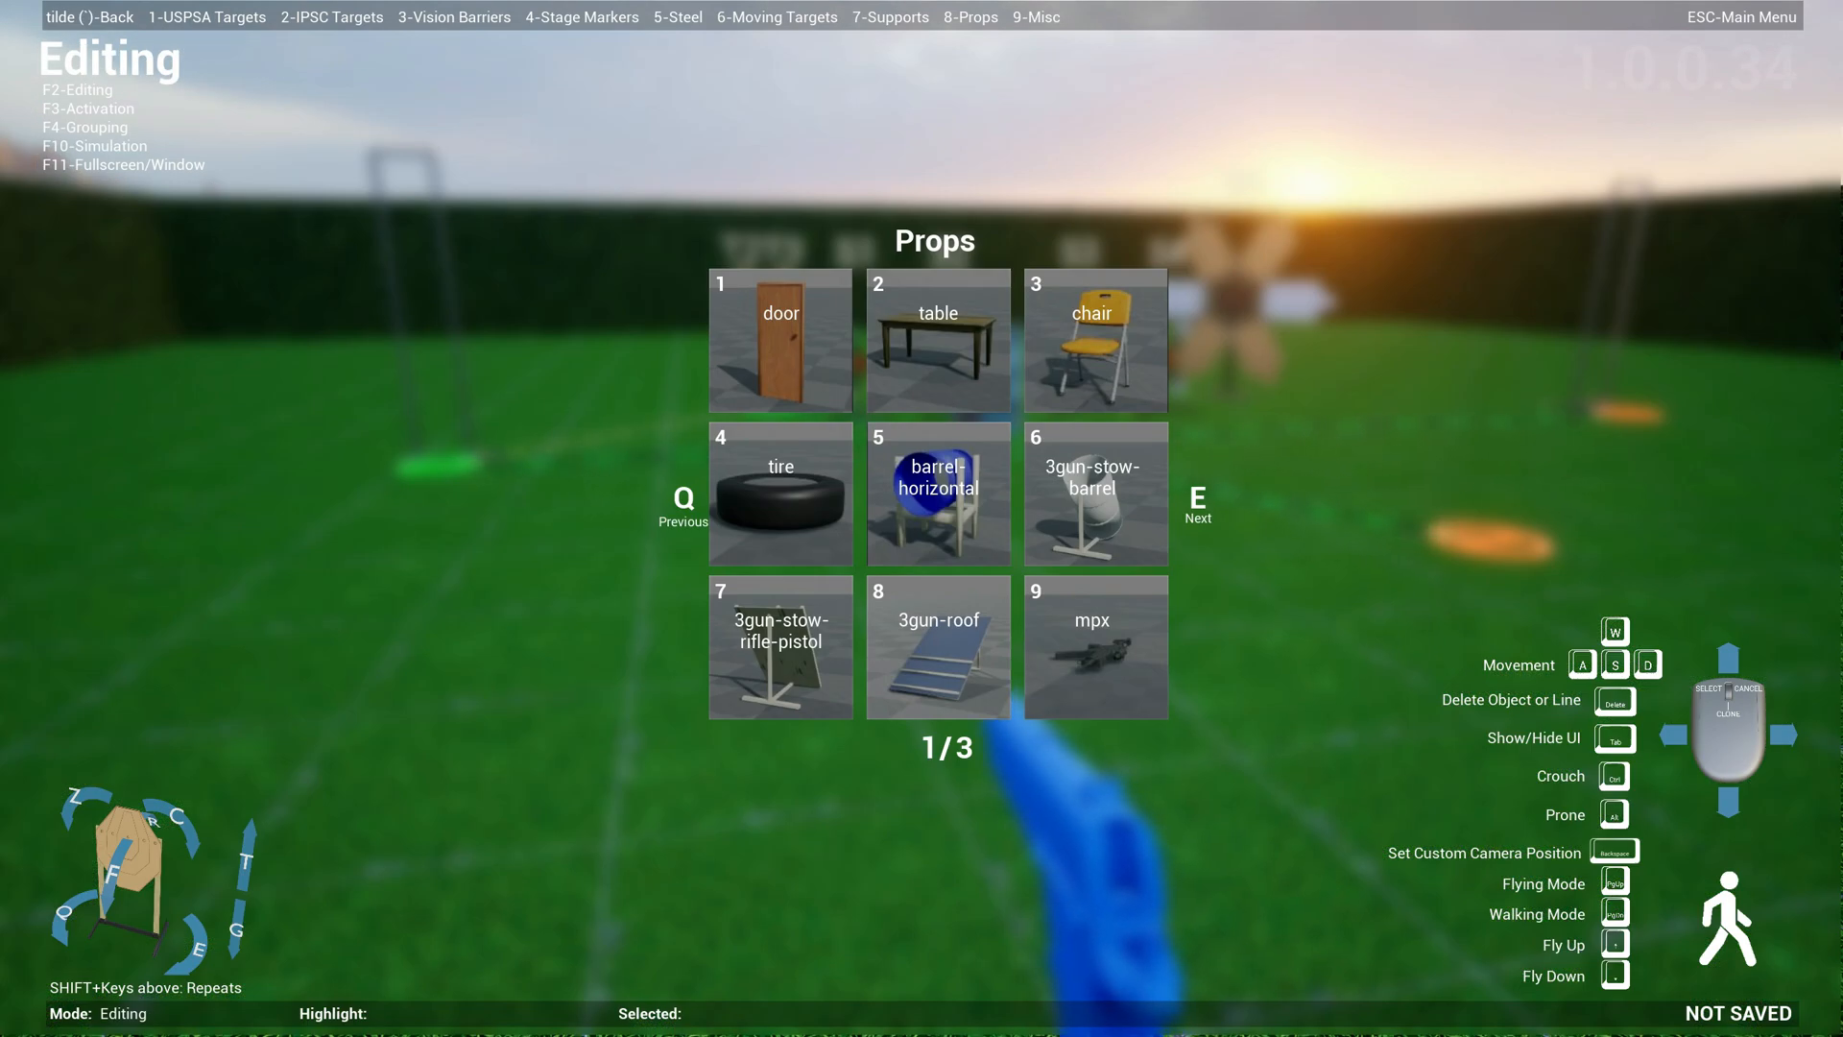
# - Place a 3gun-roof prop on the ground in front of the stage, sloping up toward the targets
pyautogui.press('8')
pyautogui.press('w')
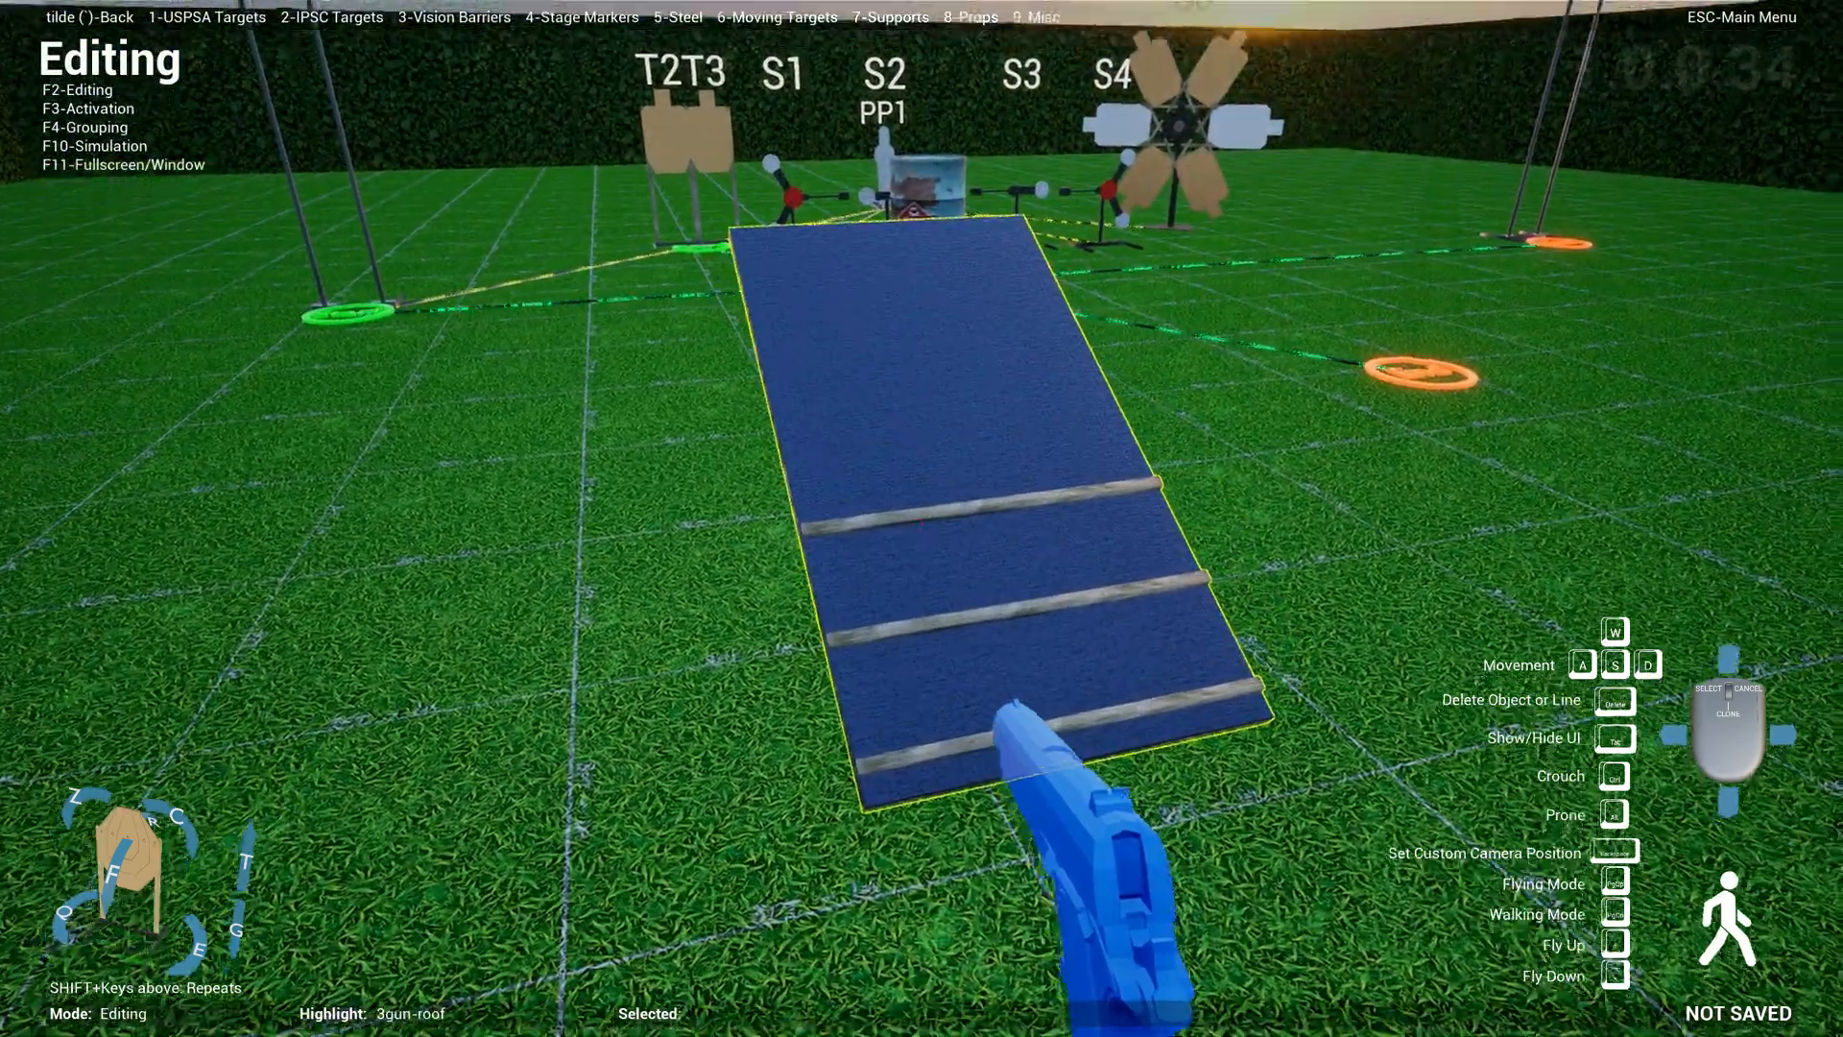
# - Walk up the 3gun-roof to view the stage from its upper end, and examine the prop from its side
pyautogui.press('w')
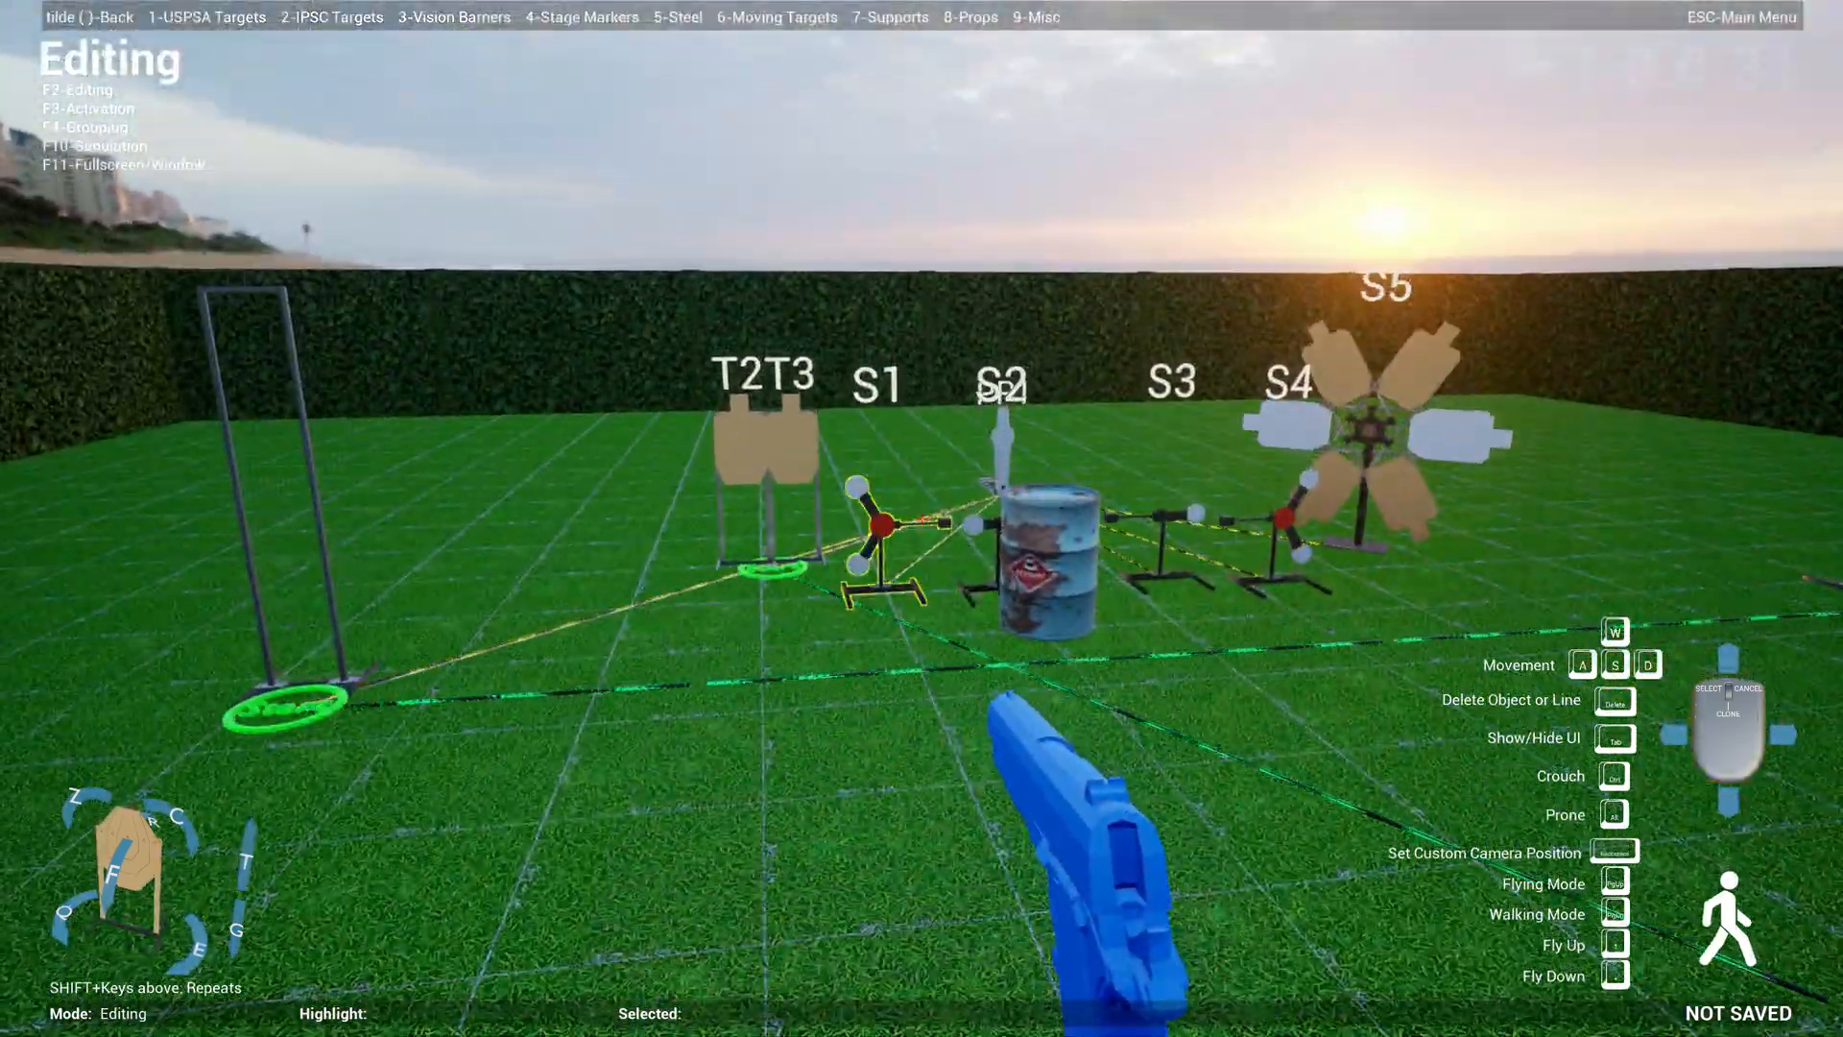
pyautogui.press('s')
pyautogui.press('w')
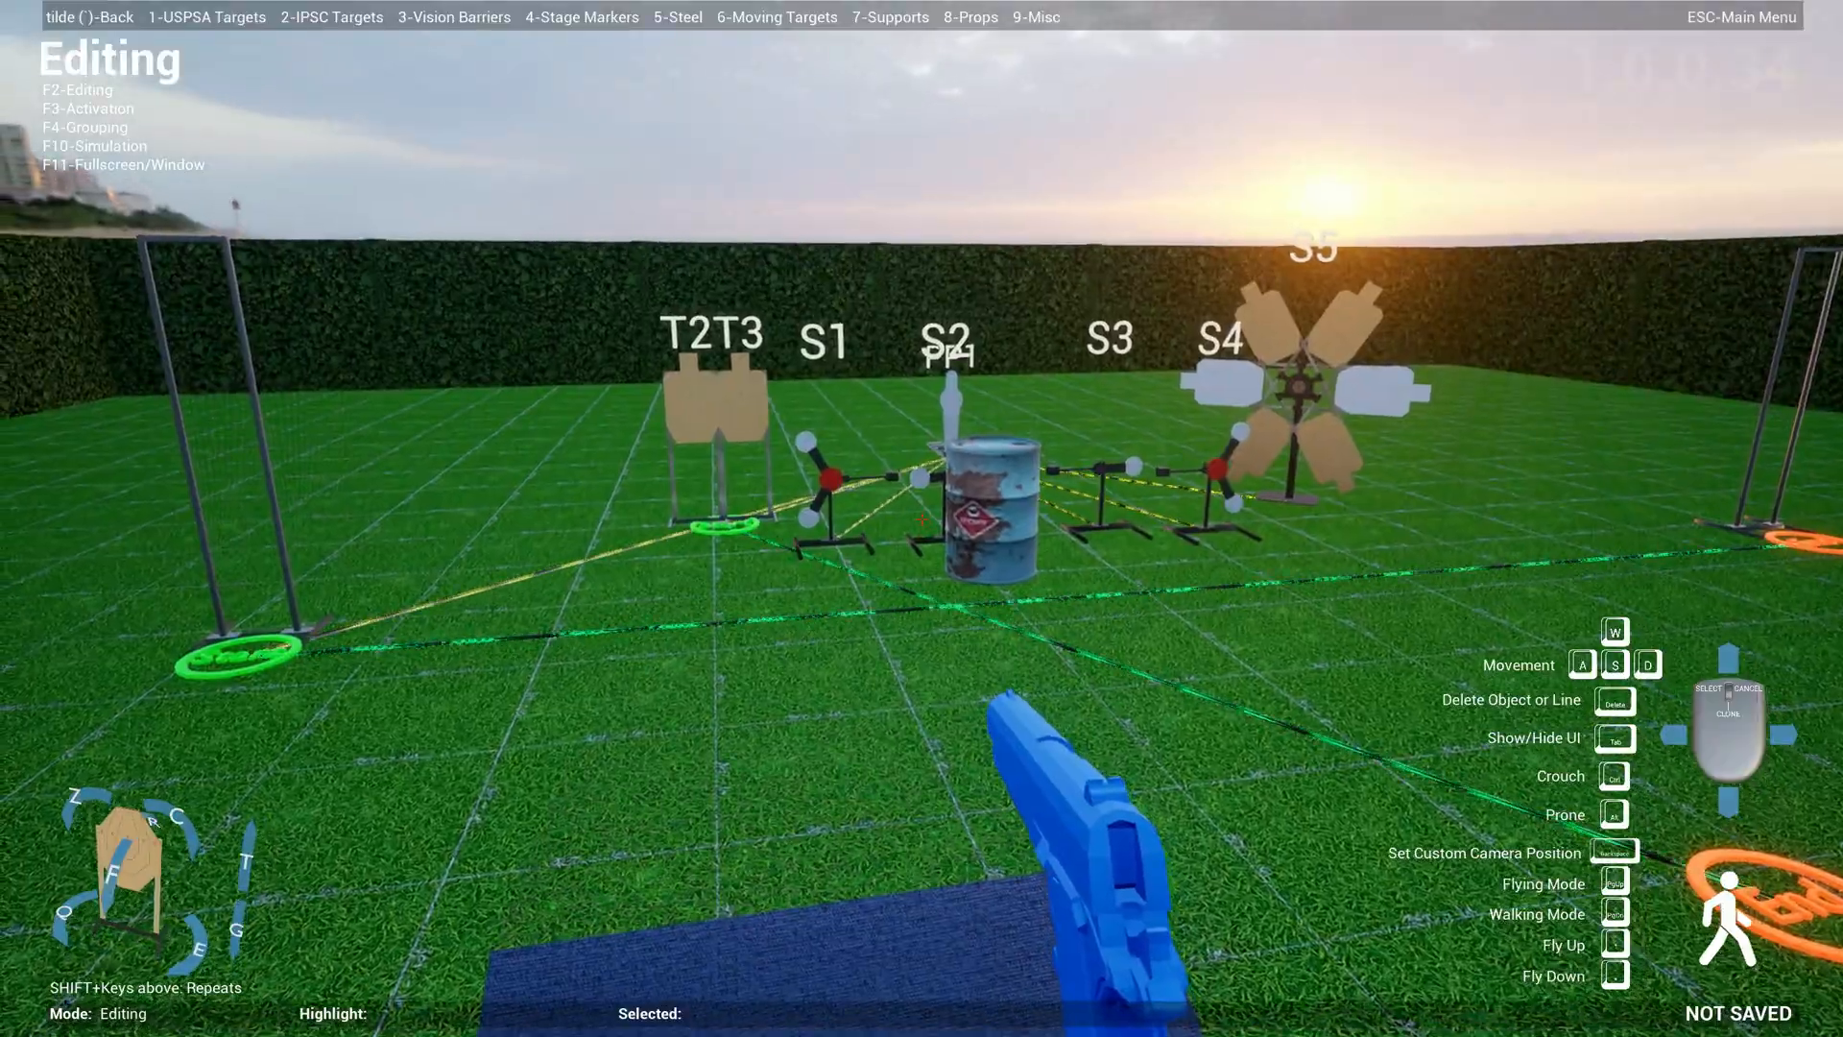
pyautogui.press('s')
pyautogui.press('a')
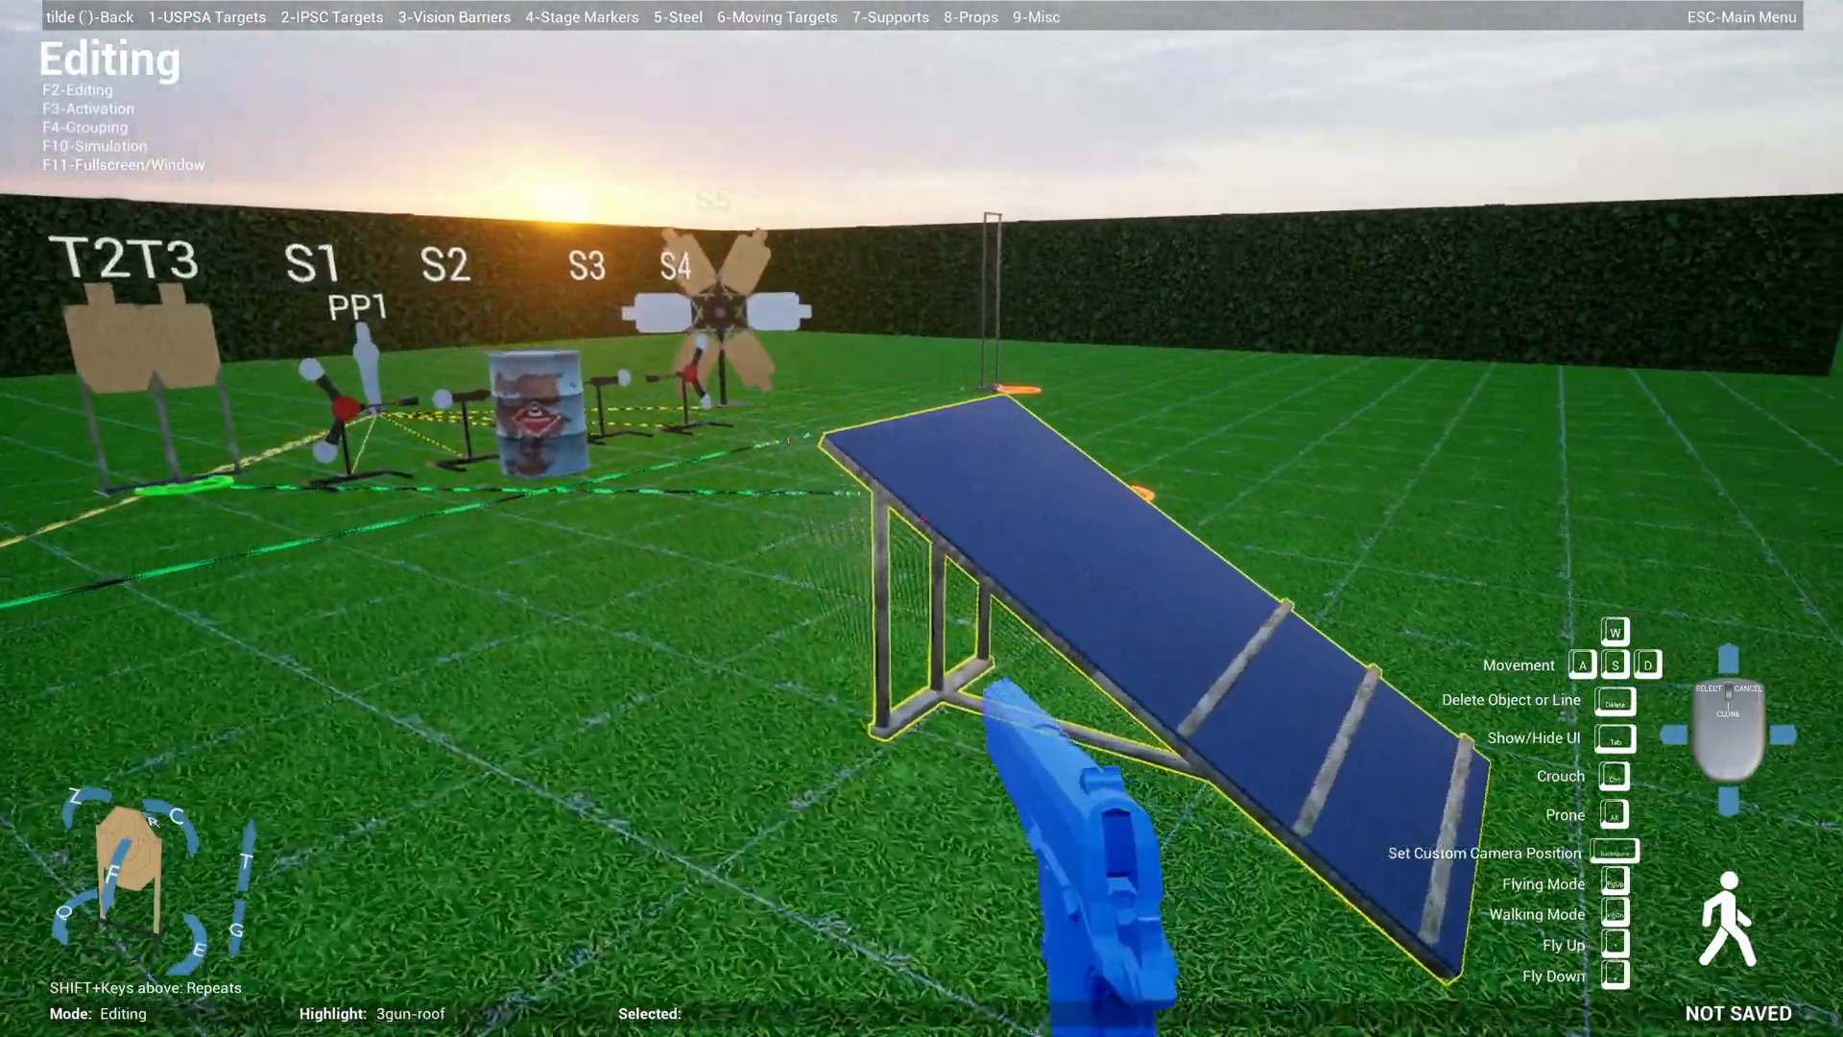
pyautogui.press('a')
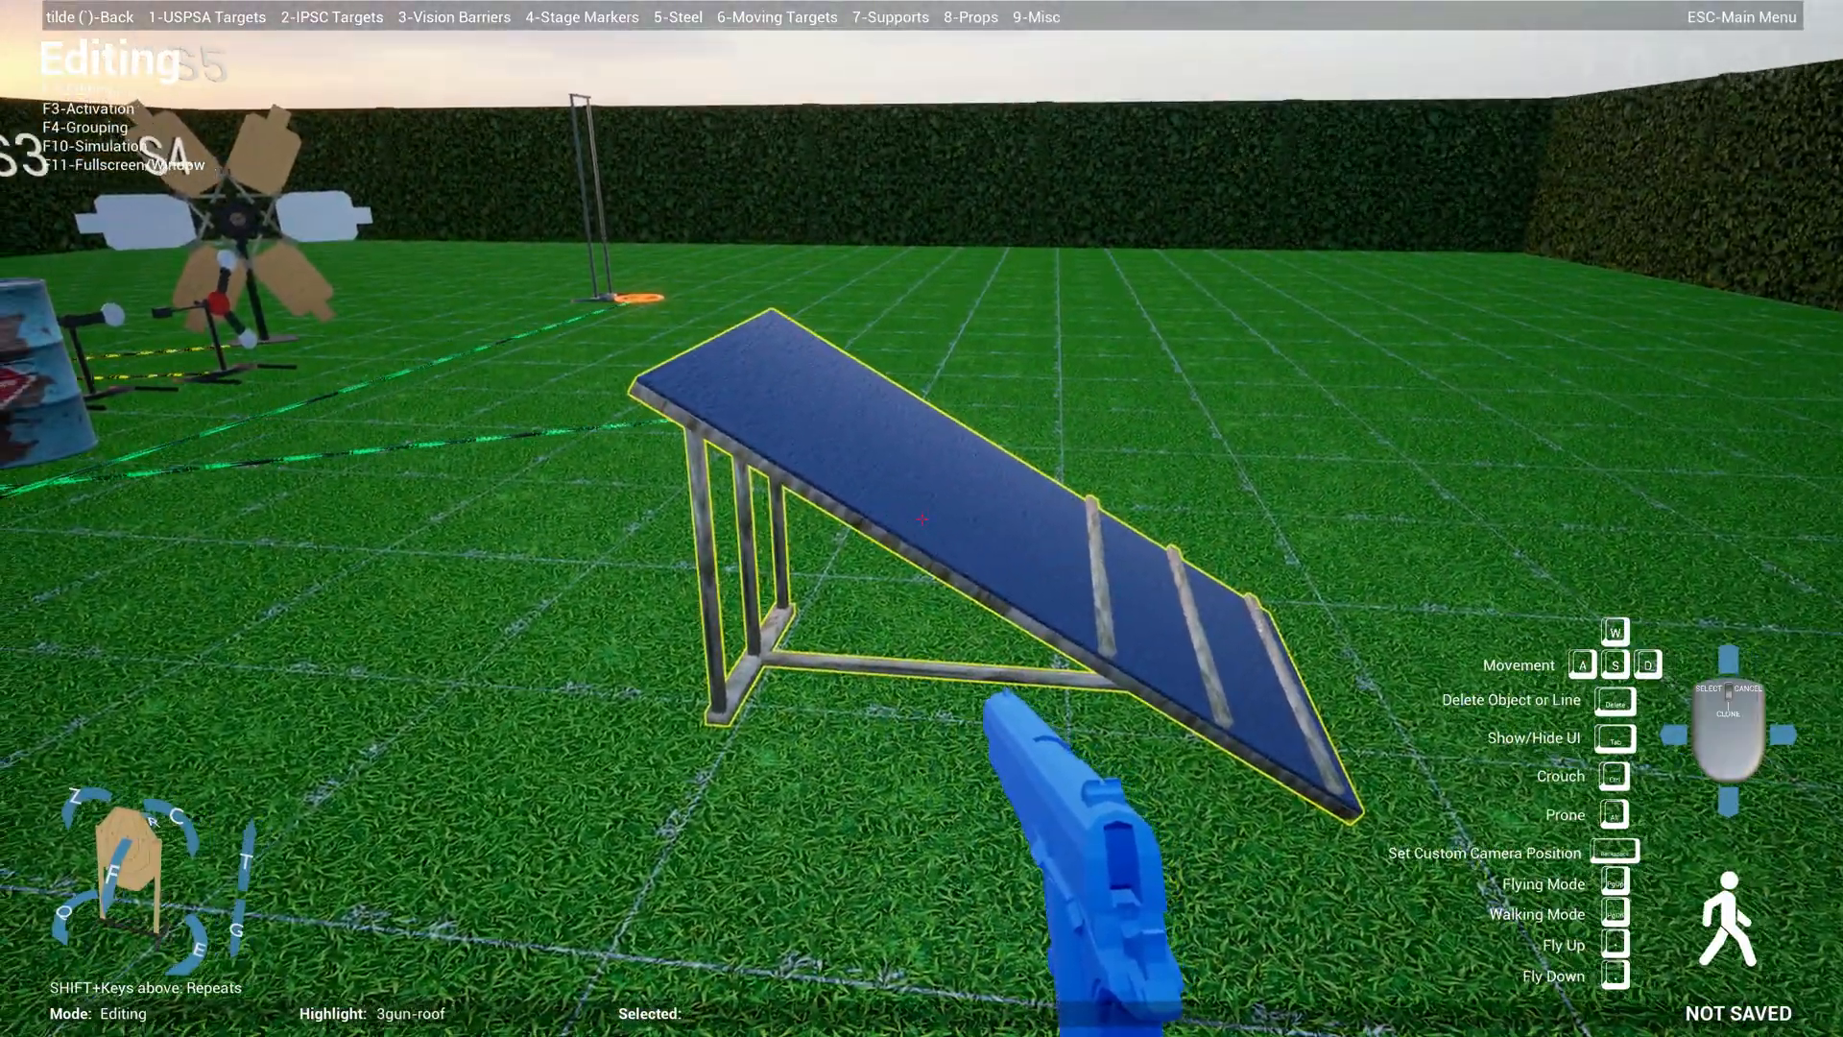
pyautogui.press('d')
pyautogui.press('w')
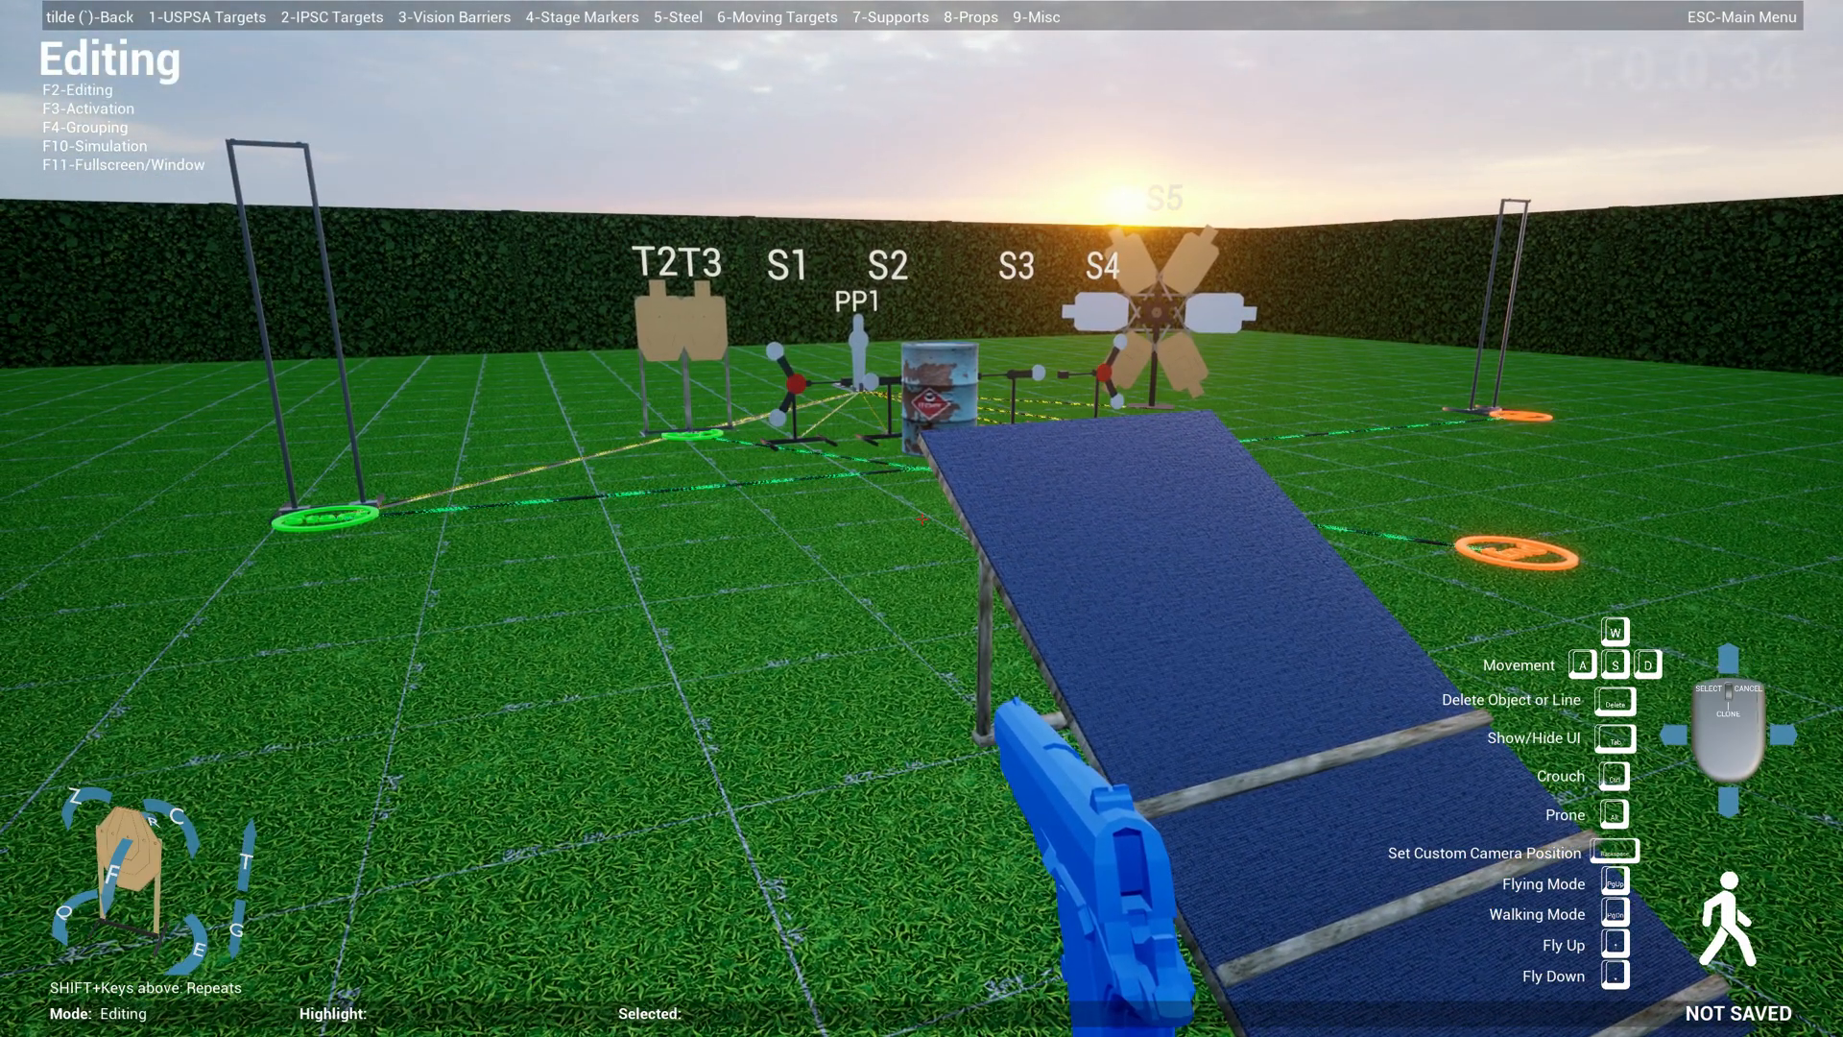
pyautogui.press('a')
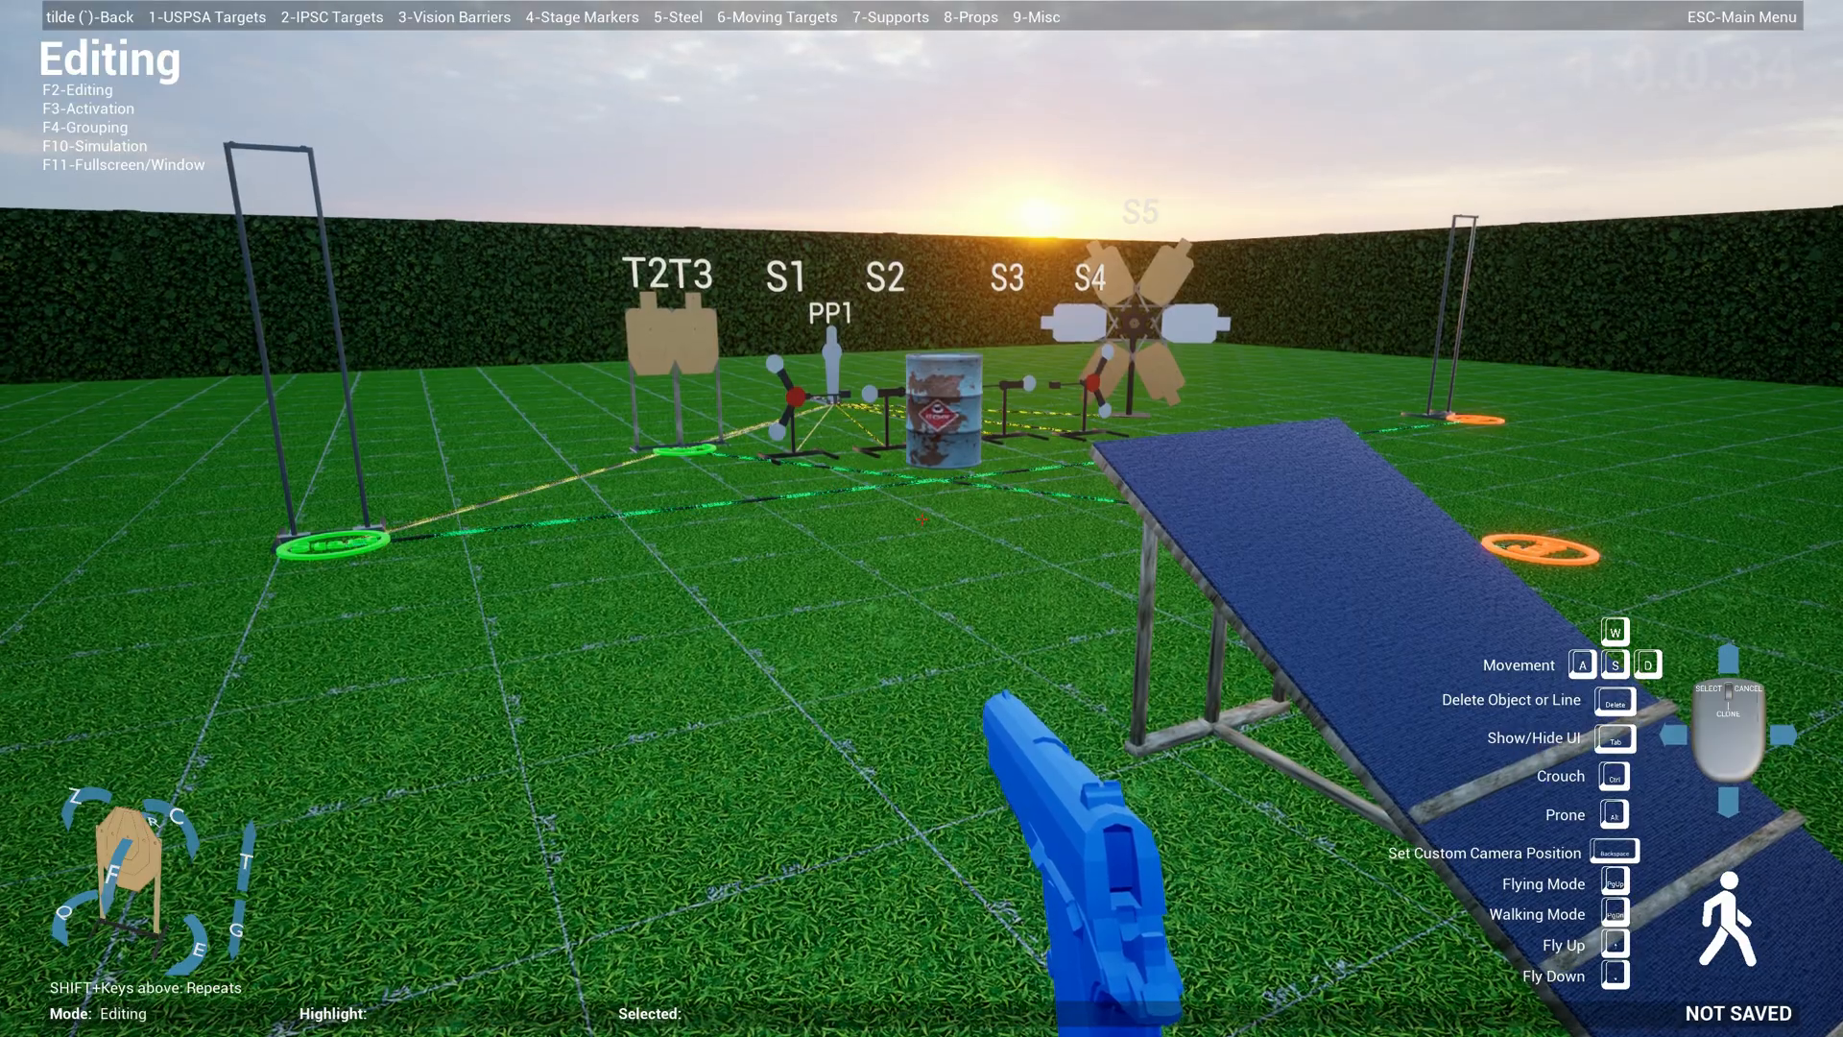
# - Open the settings to examine the Mouse Sensitivity and Max FPS sliders, and close them with Max FPS at 60
pyautogui.press('Escape')
pyautogui.click(779, 687)
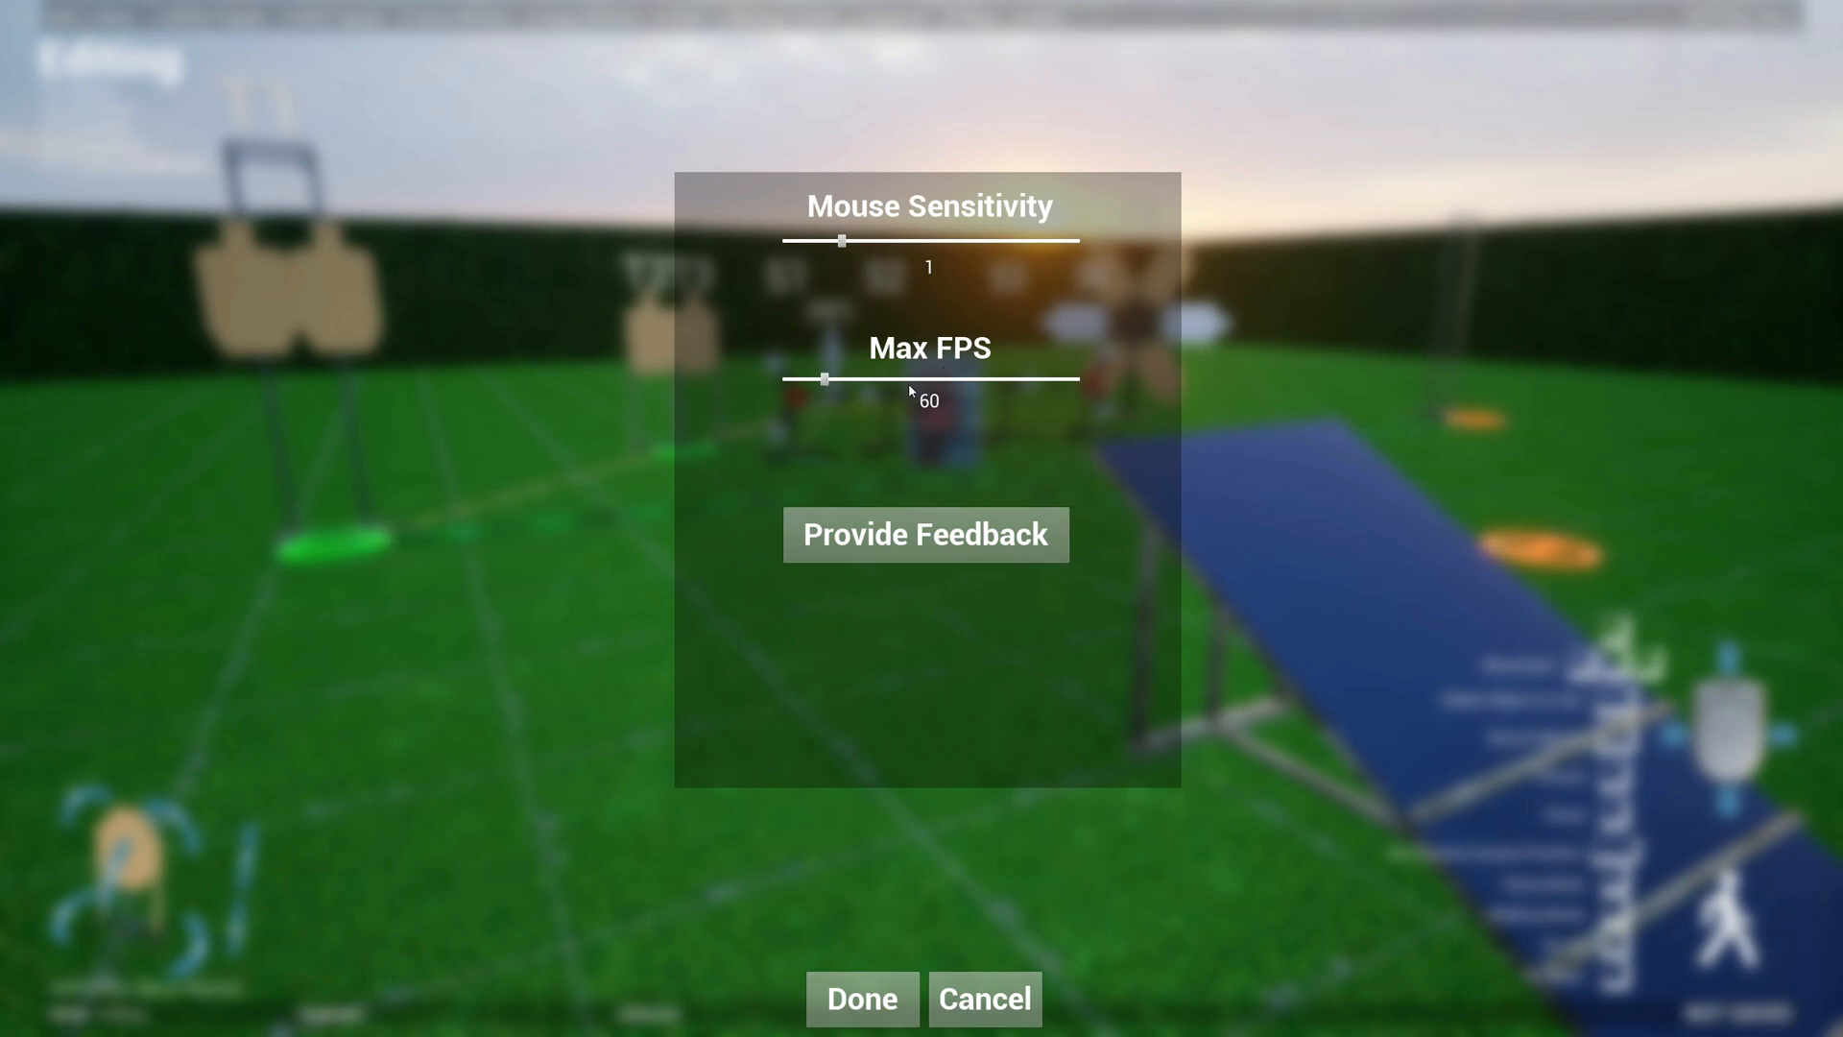
pyautogui.moveTo(825, 382)
pyautogui.mouseDown()
pyautogui.moveTo(783, 382)
pyautogui.moveTo(1104, 383)
pyautogui.moveTo(835, 387)
pyautogui.mouseUp()
pyautogui.click(863, 997)
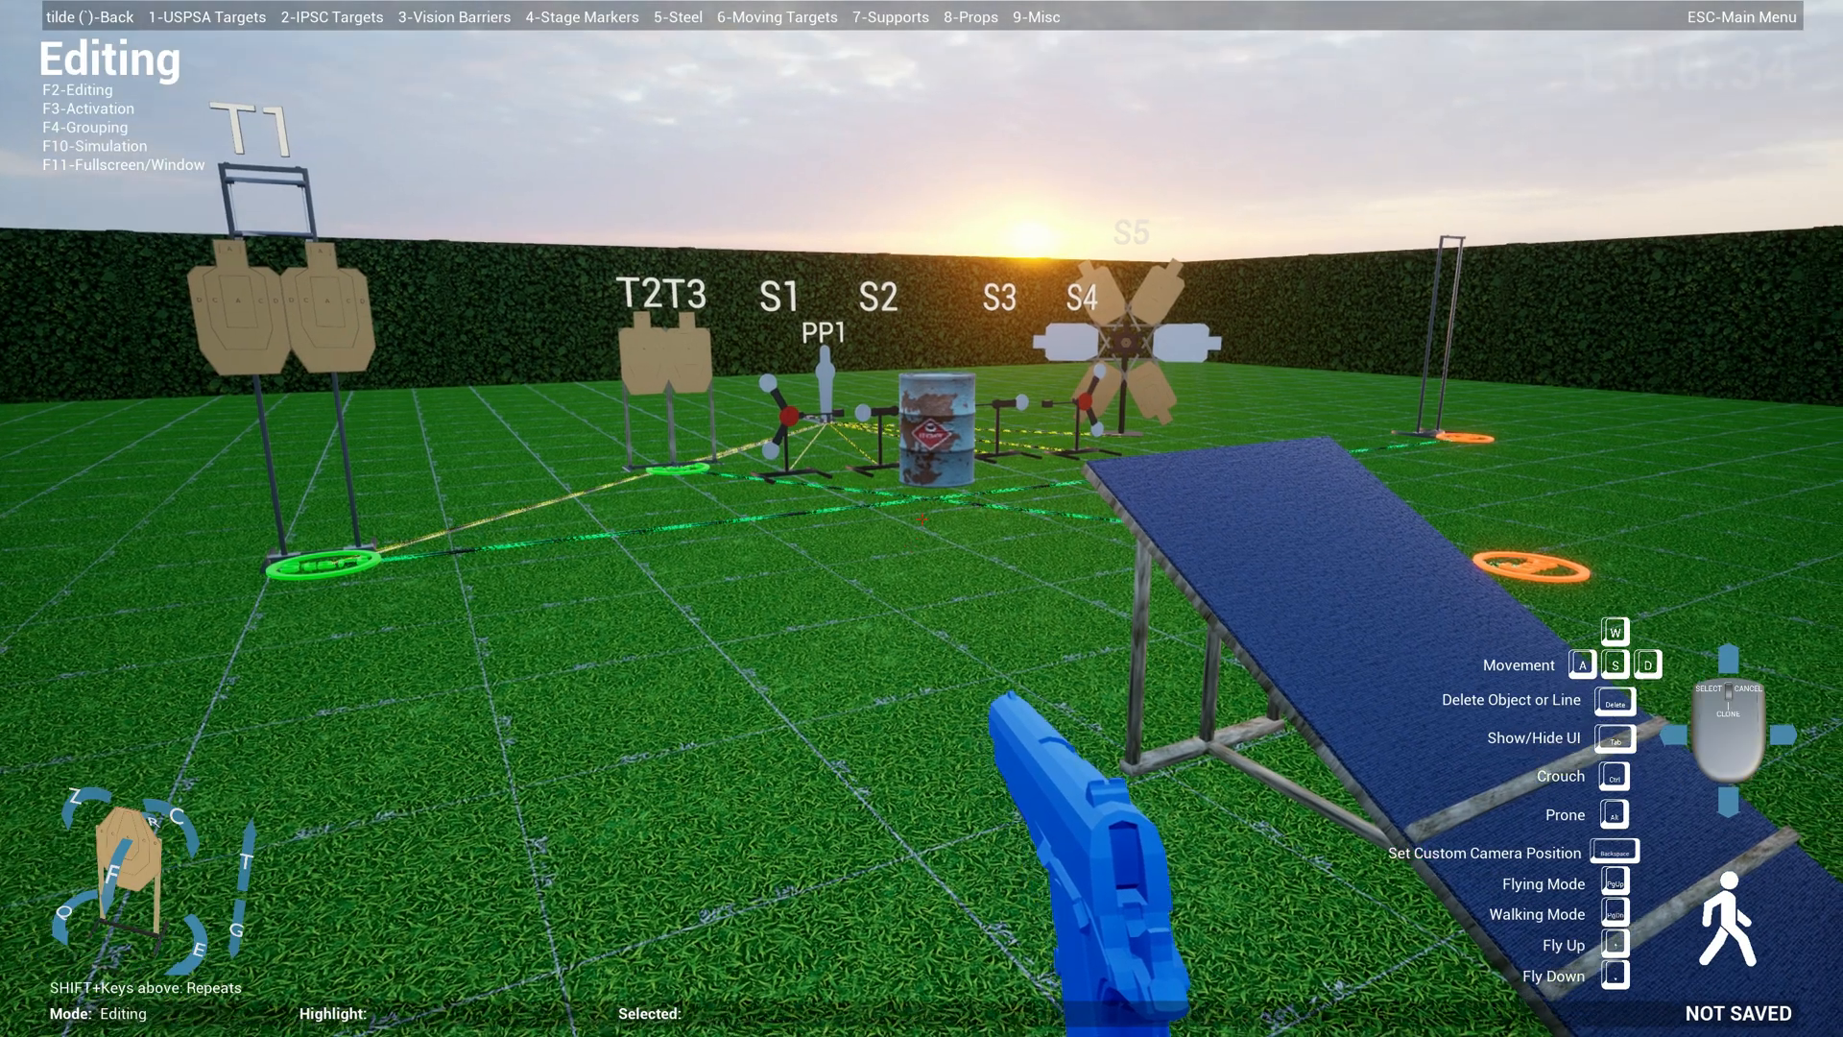
# - Walk back and around the ramp to view the whole stage, and review the v0.34 release notes in the Message of the Day
pyautogui.press('s')
pyautogui.press('d')
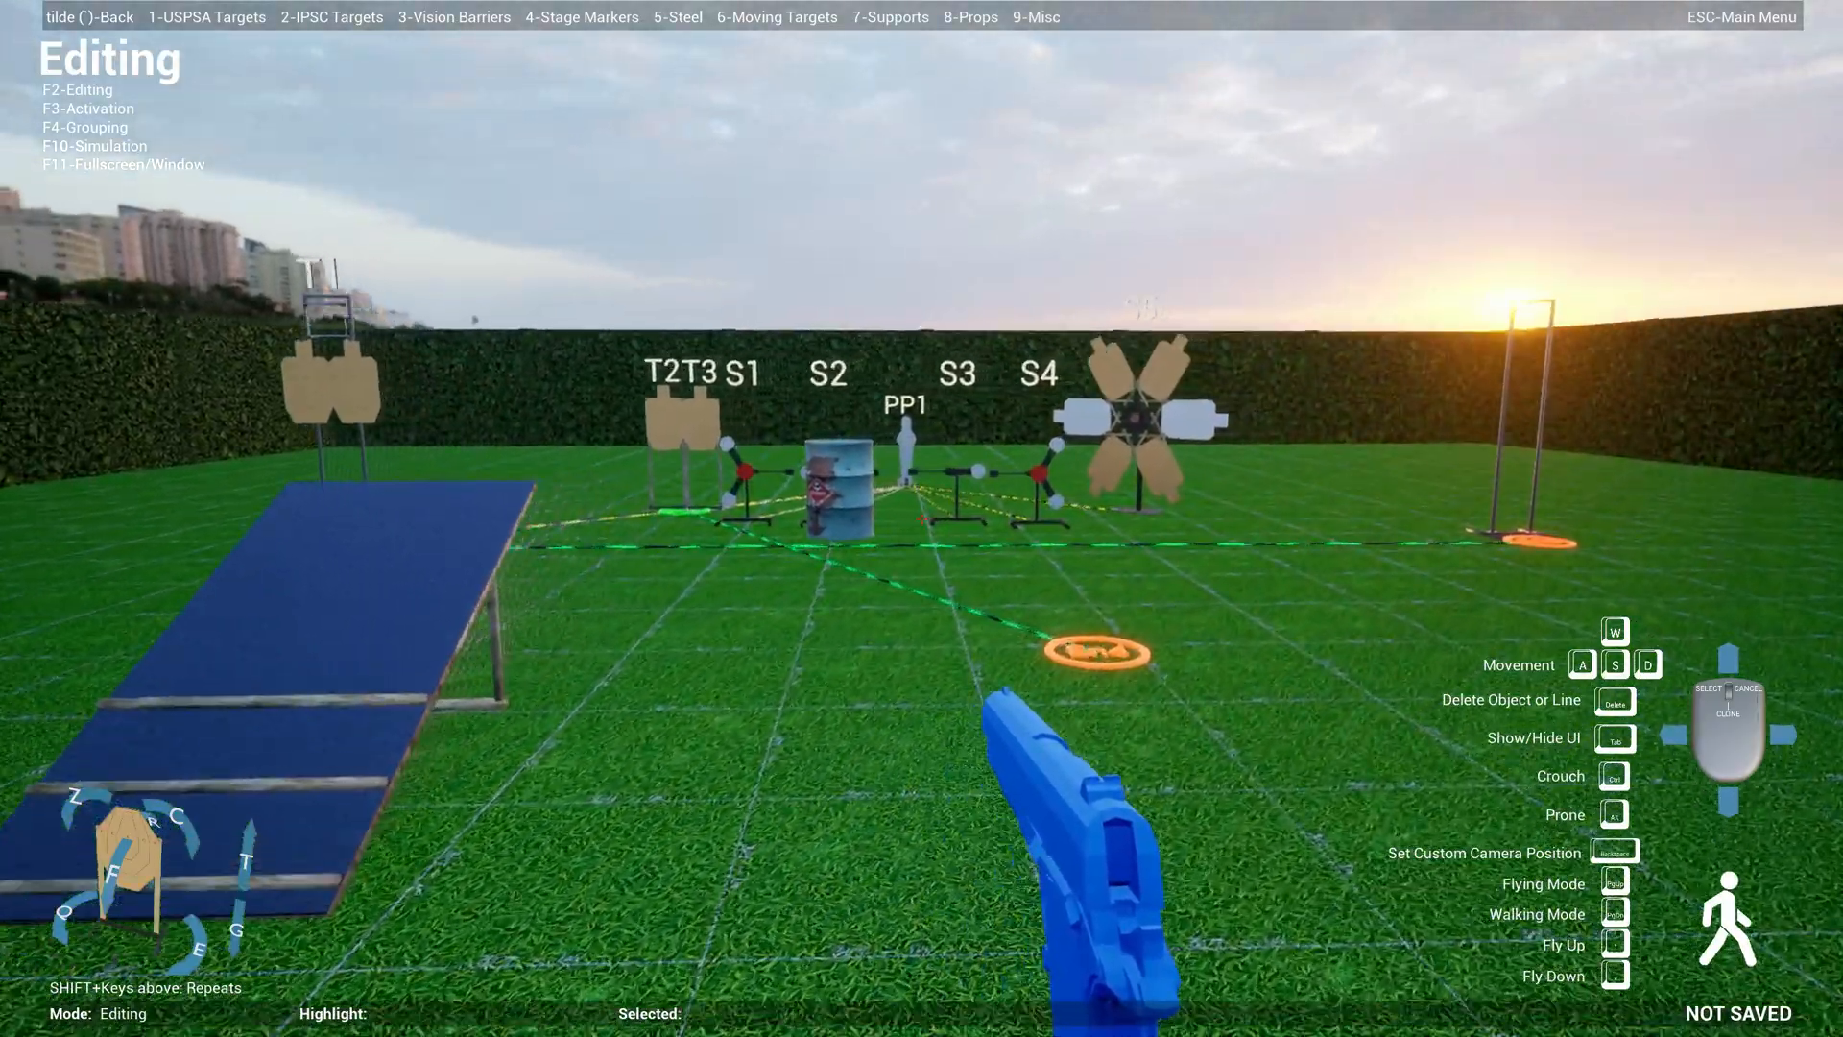
pyautogui.press('s')
pyautogui.press('d')
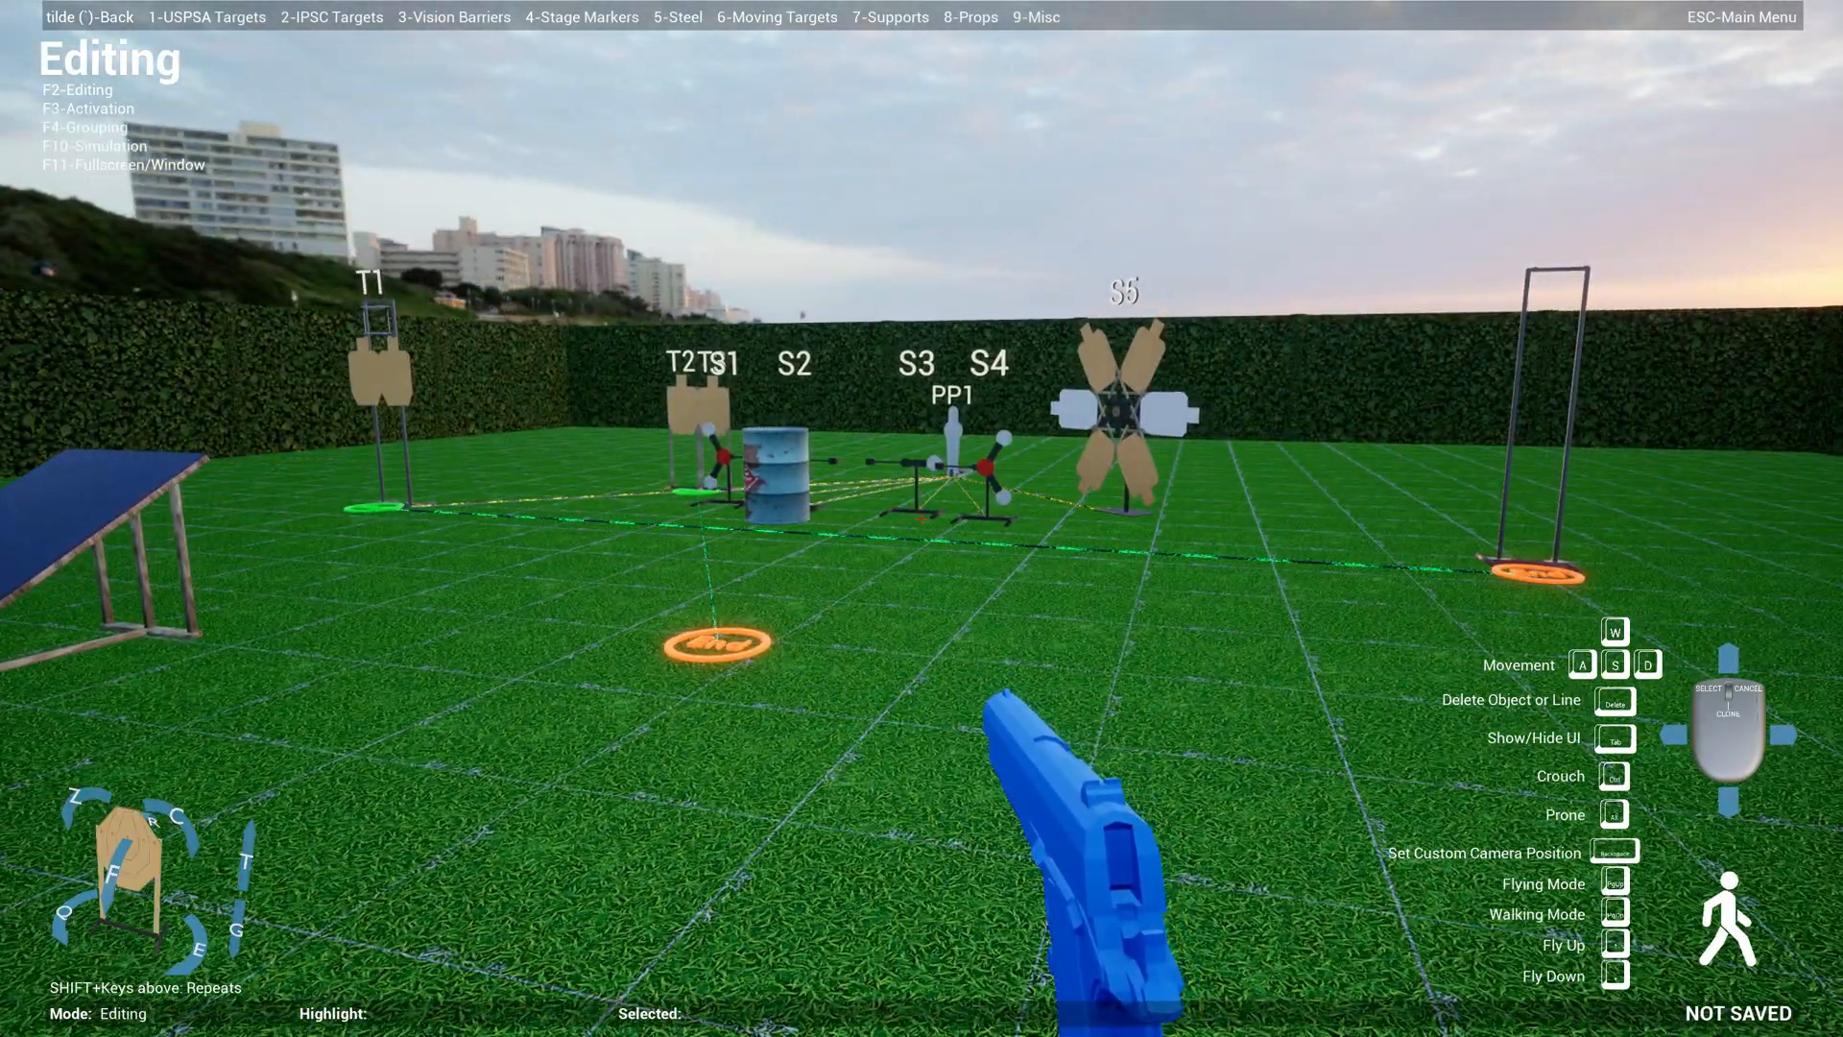
pyautogui.press('Escape')
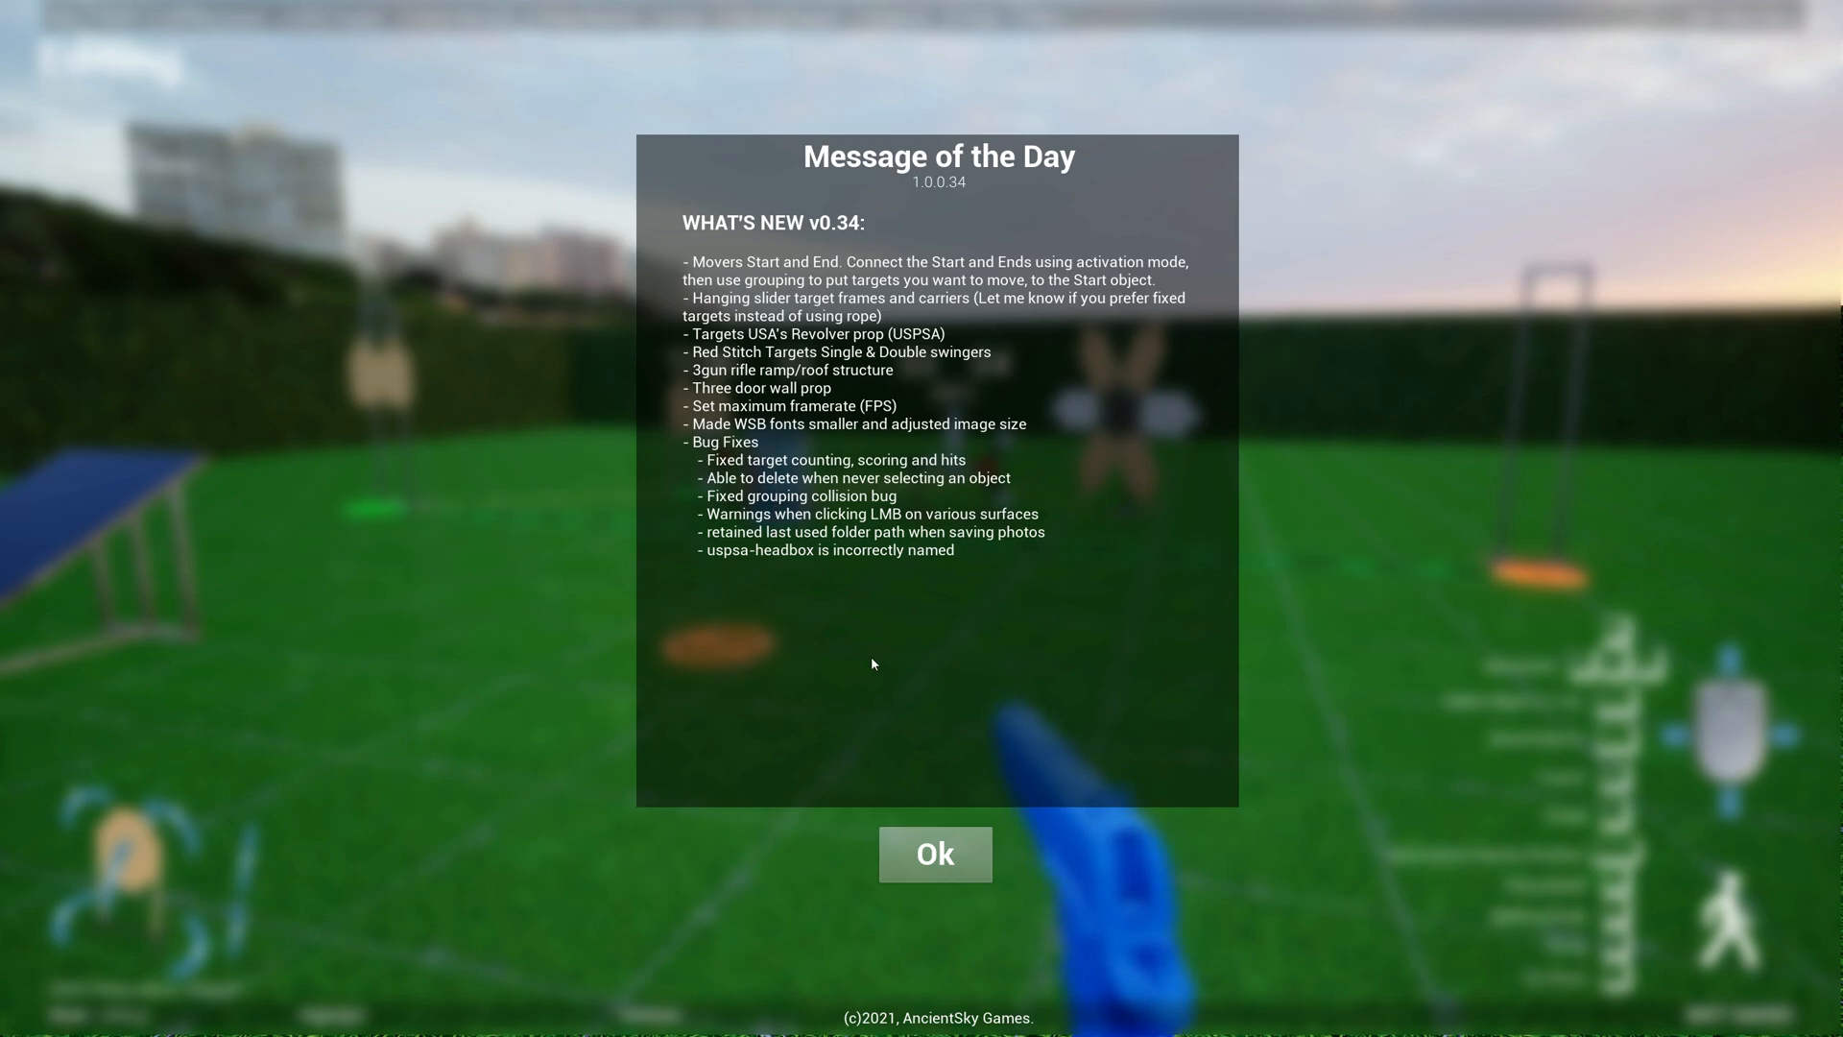
pyautogui.click(967, 850)
pyautogui.press('Escape')
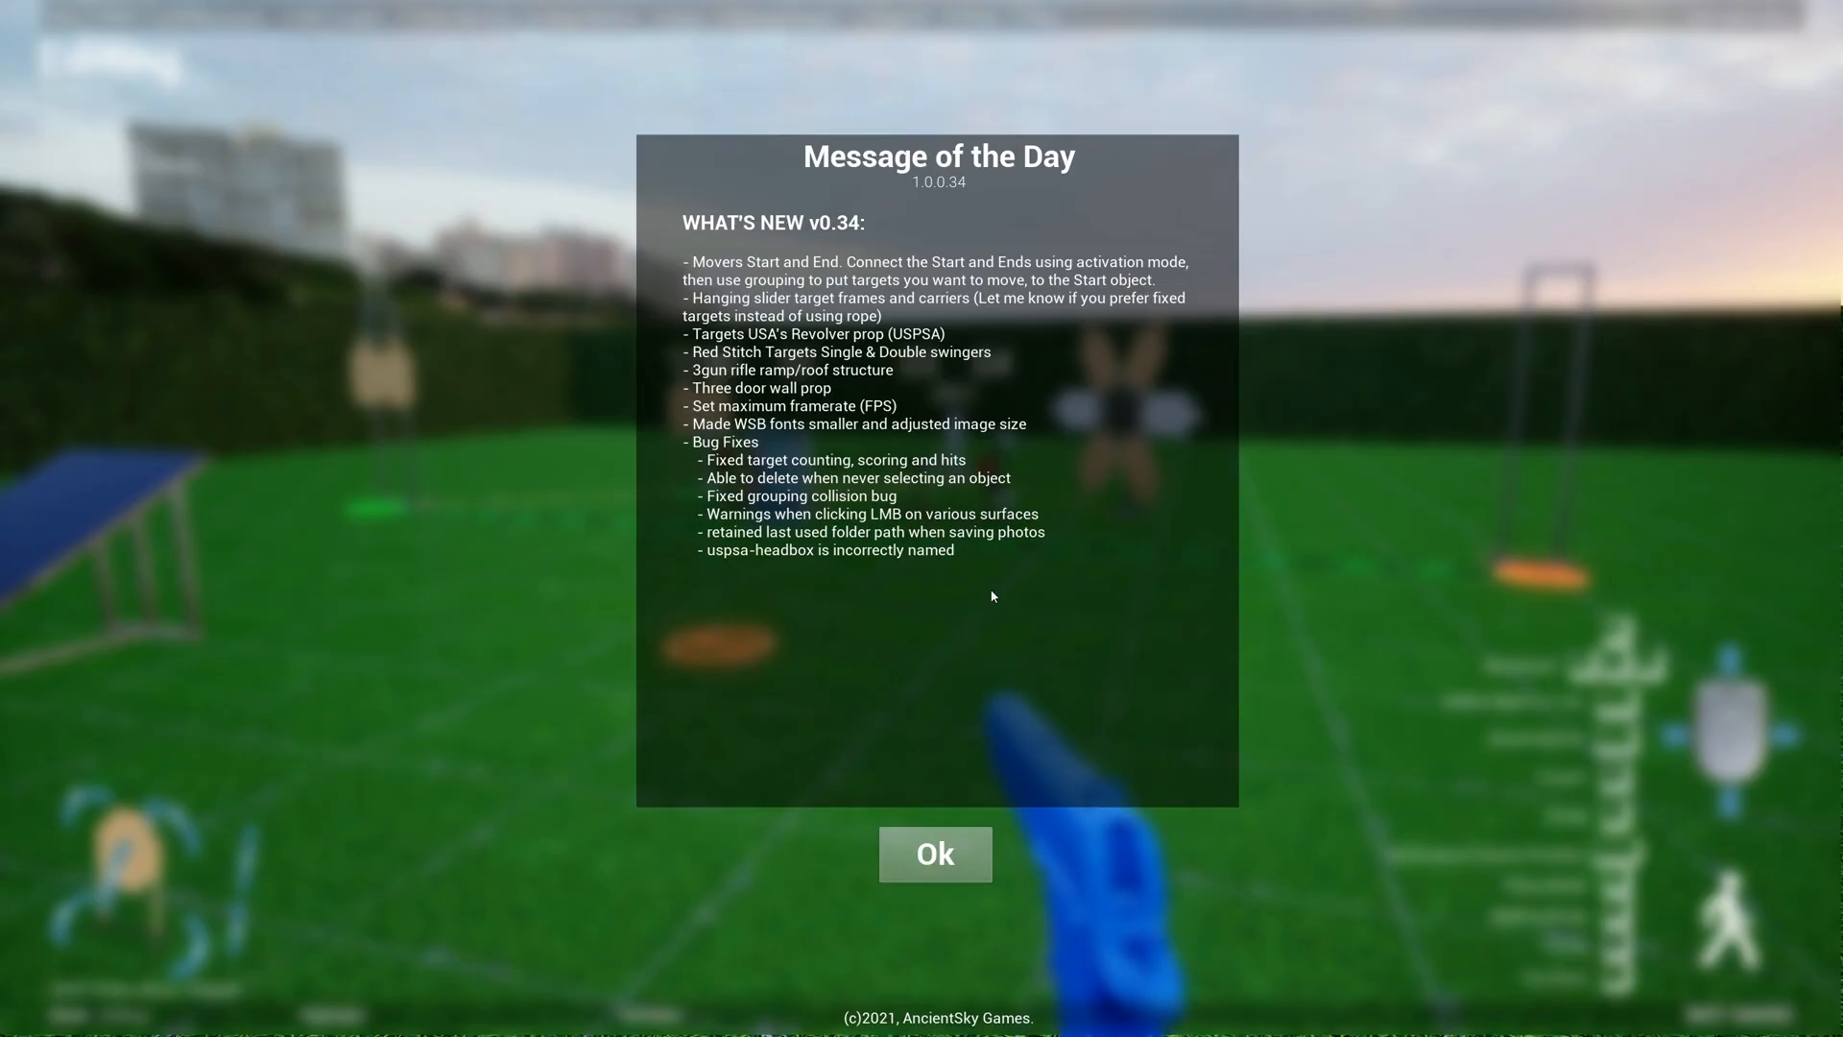
pyautogui.click(945, 854)
# - In the Stage Briefing, try 1 hit per paper target, restore it to 2, and close the briefing without saving
pyautogui.press('Escape')
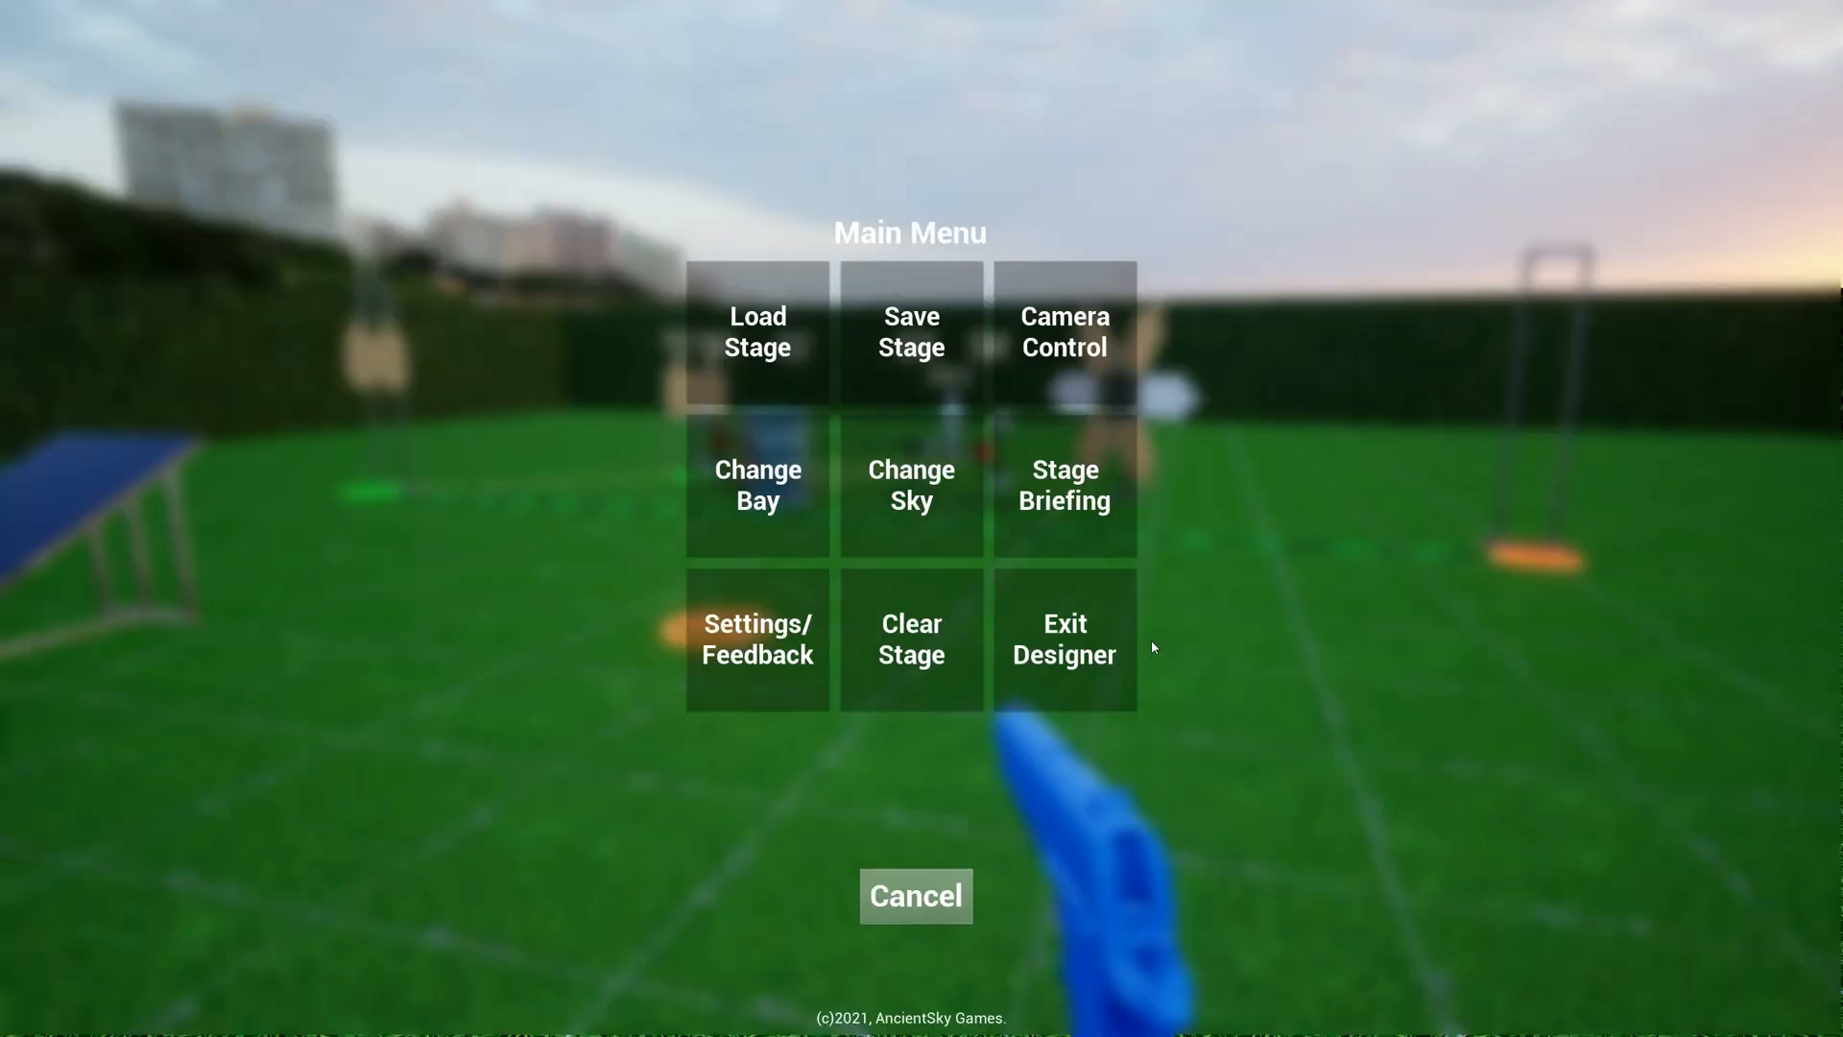
pyautogui.click(1084, 512)
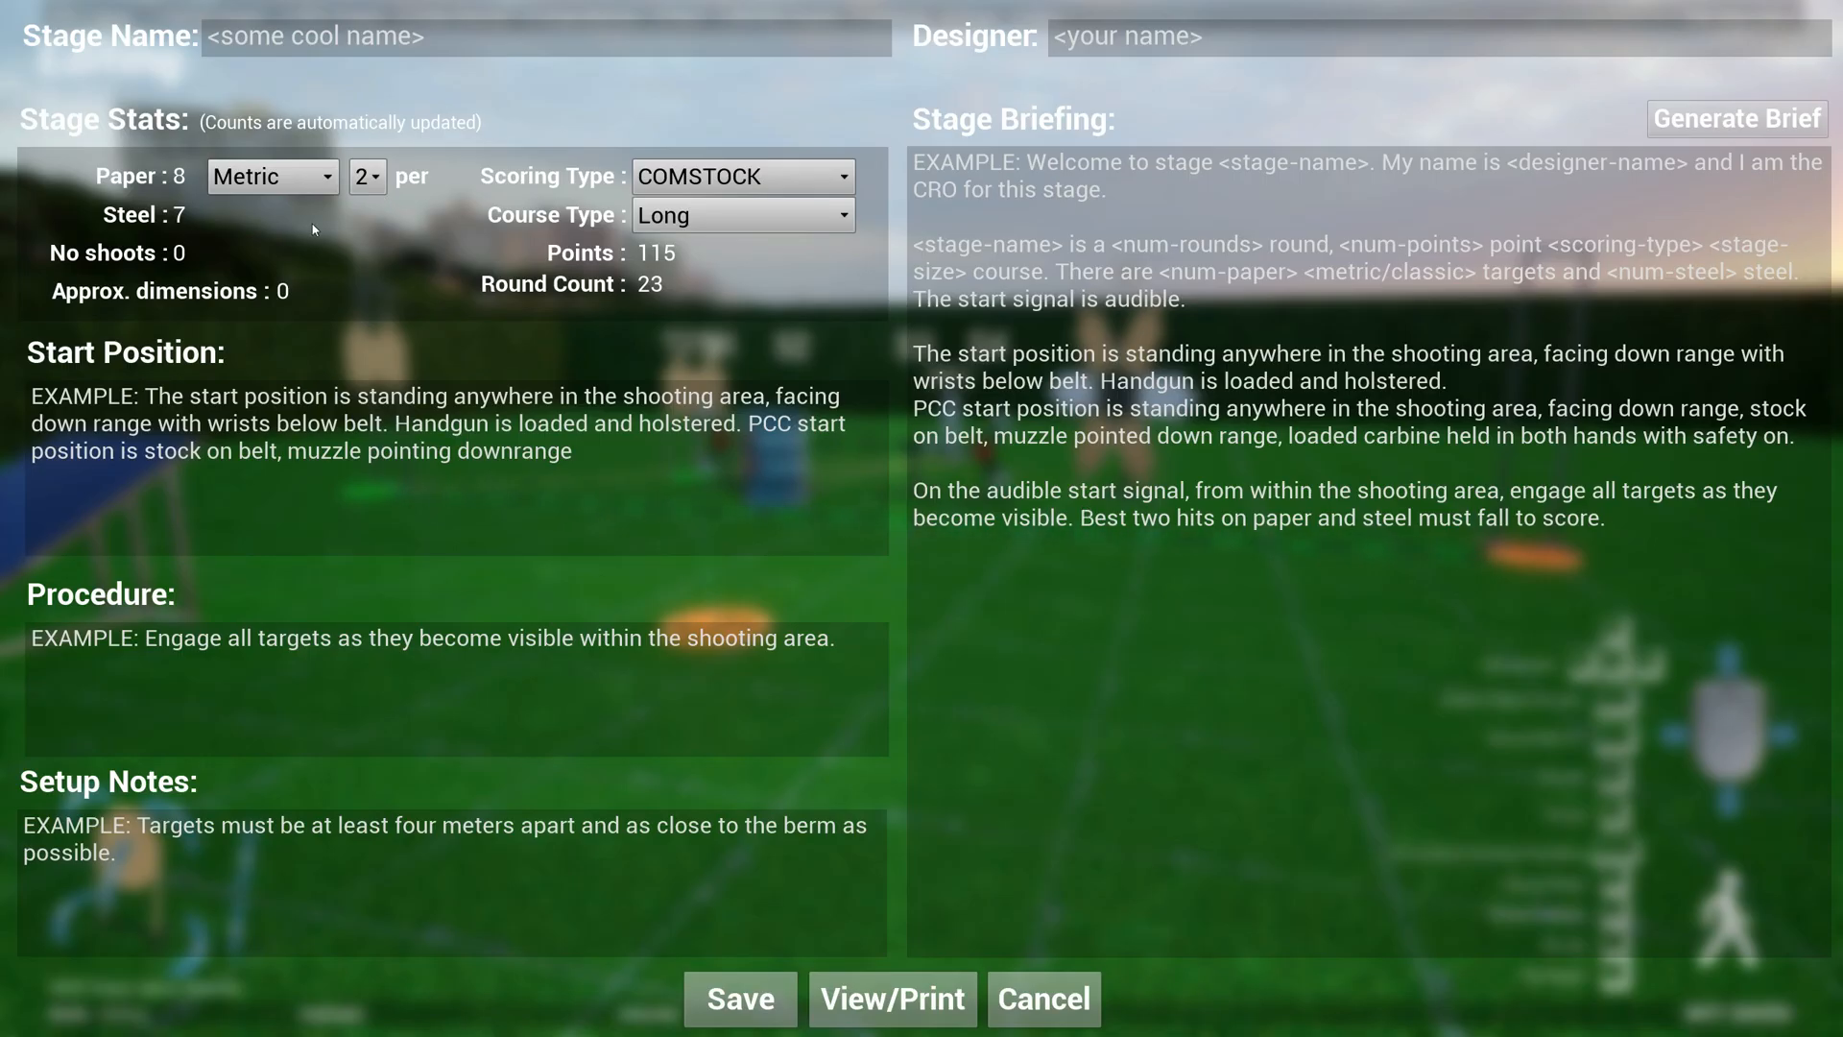
pyautogui.click(361, 178)
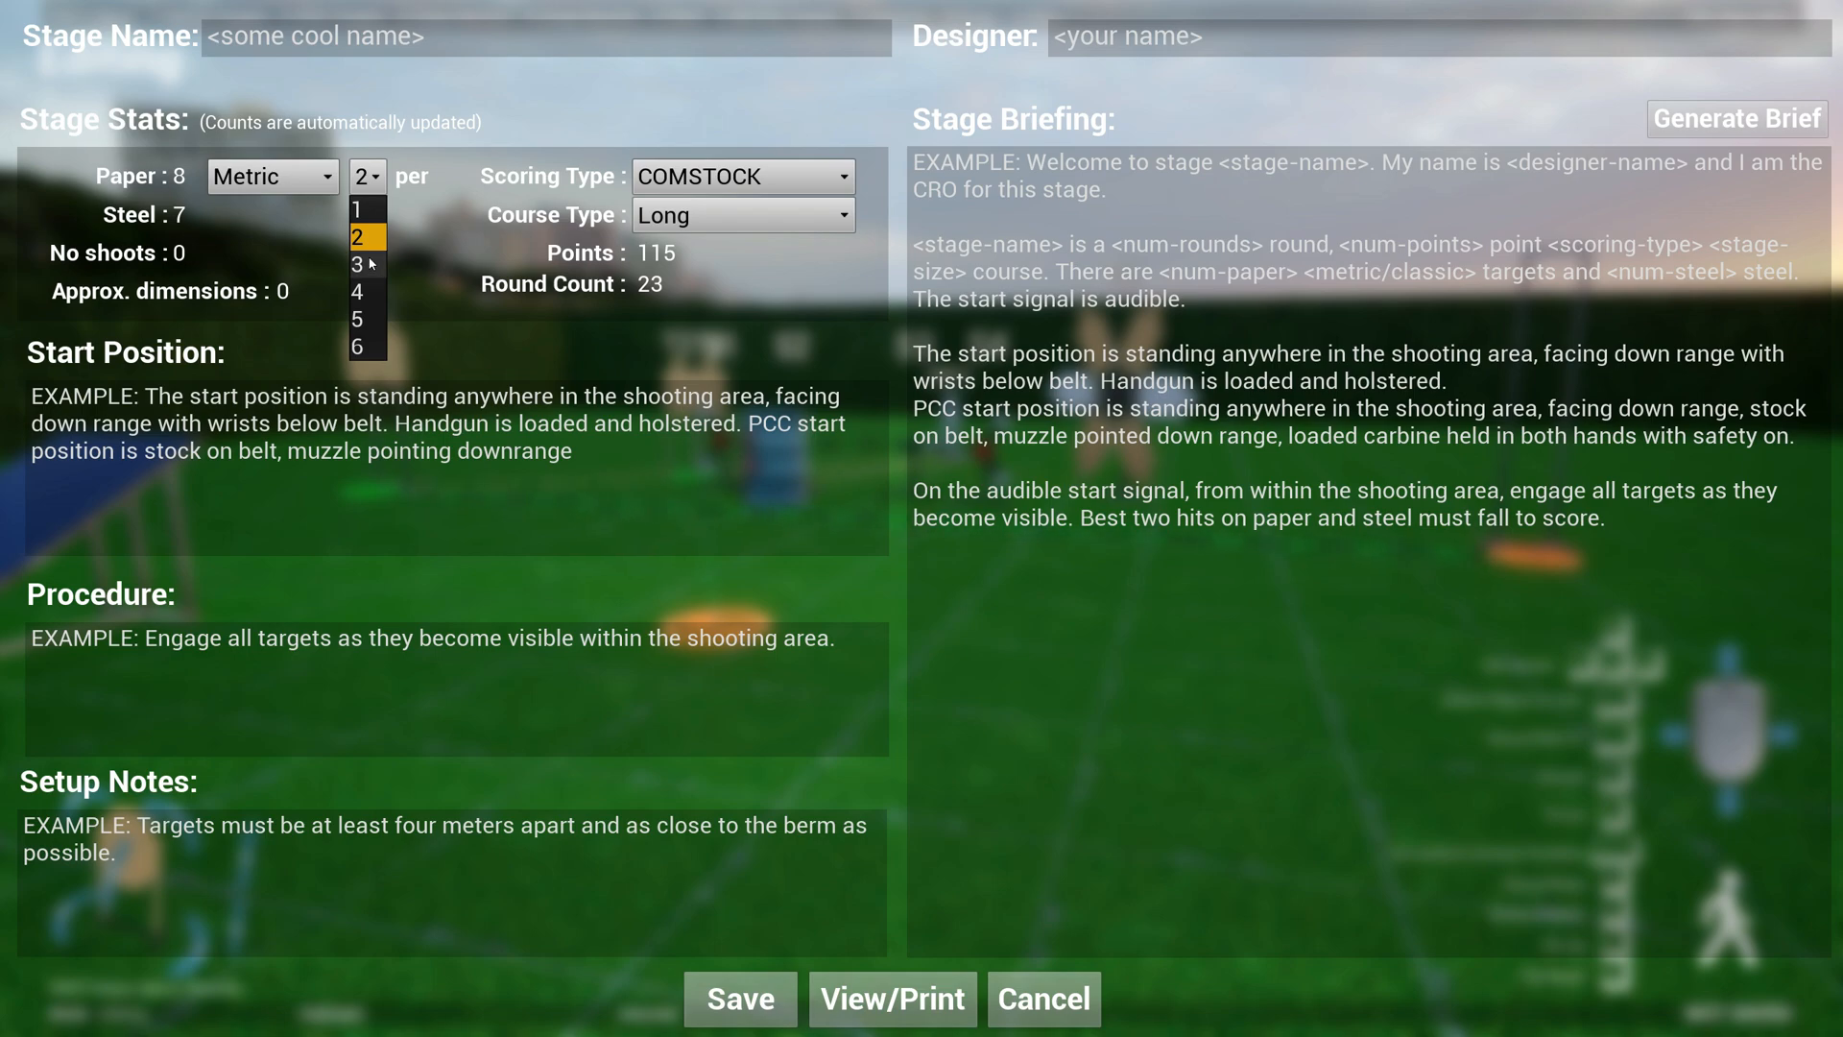
pyautogui.click(373, 212)
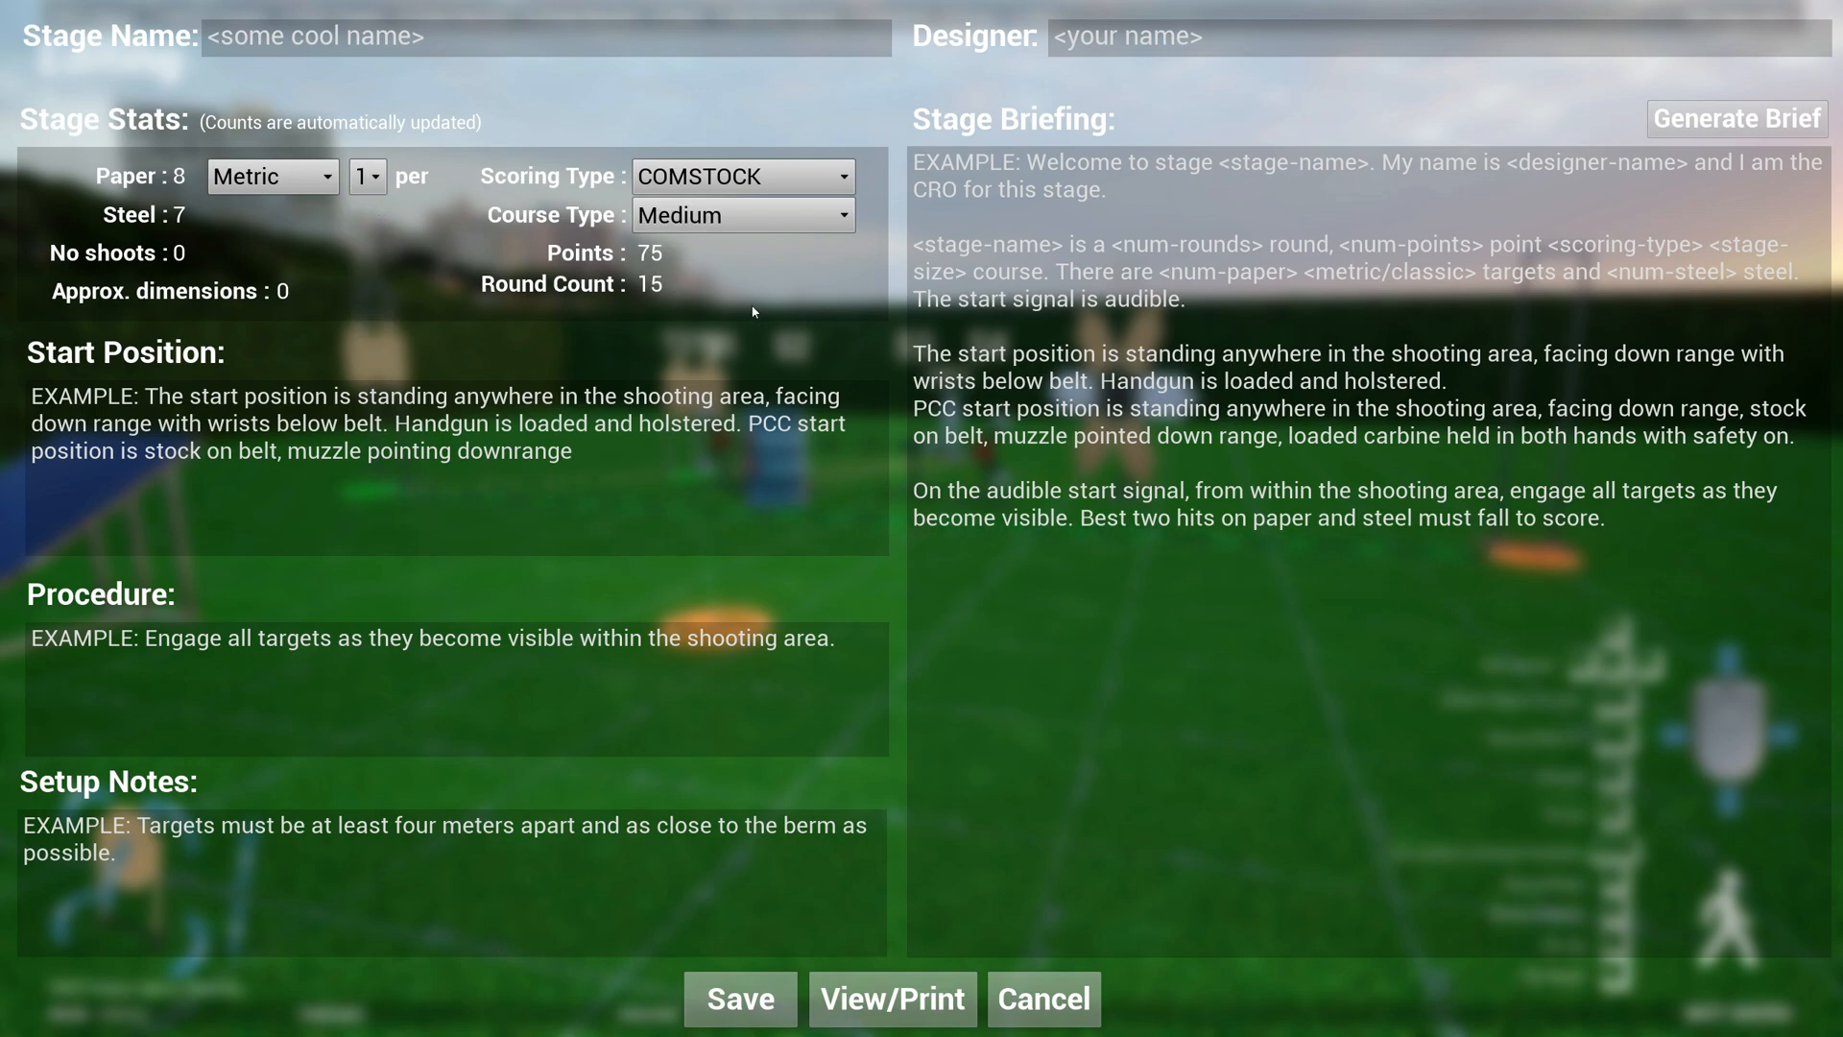
pyautogui.click(365, 177)
pyautogui.click(372, 241)
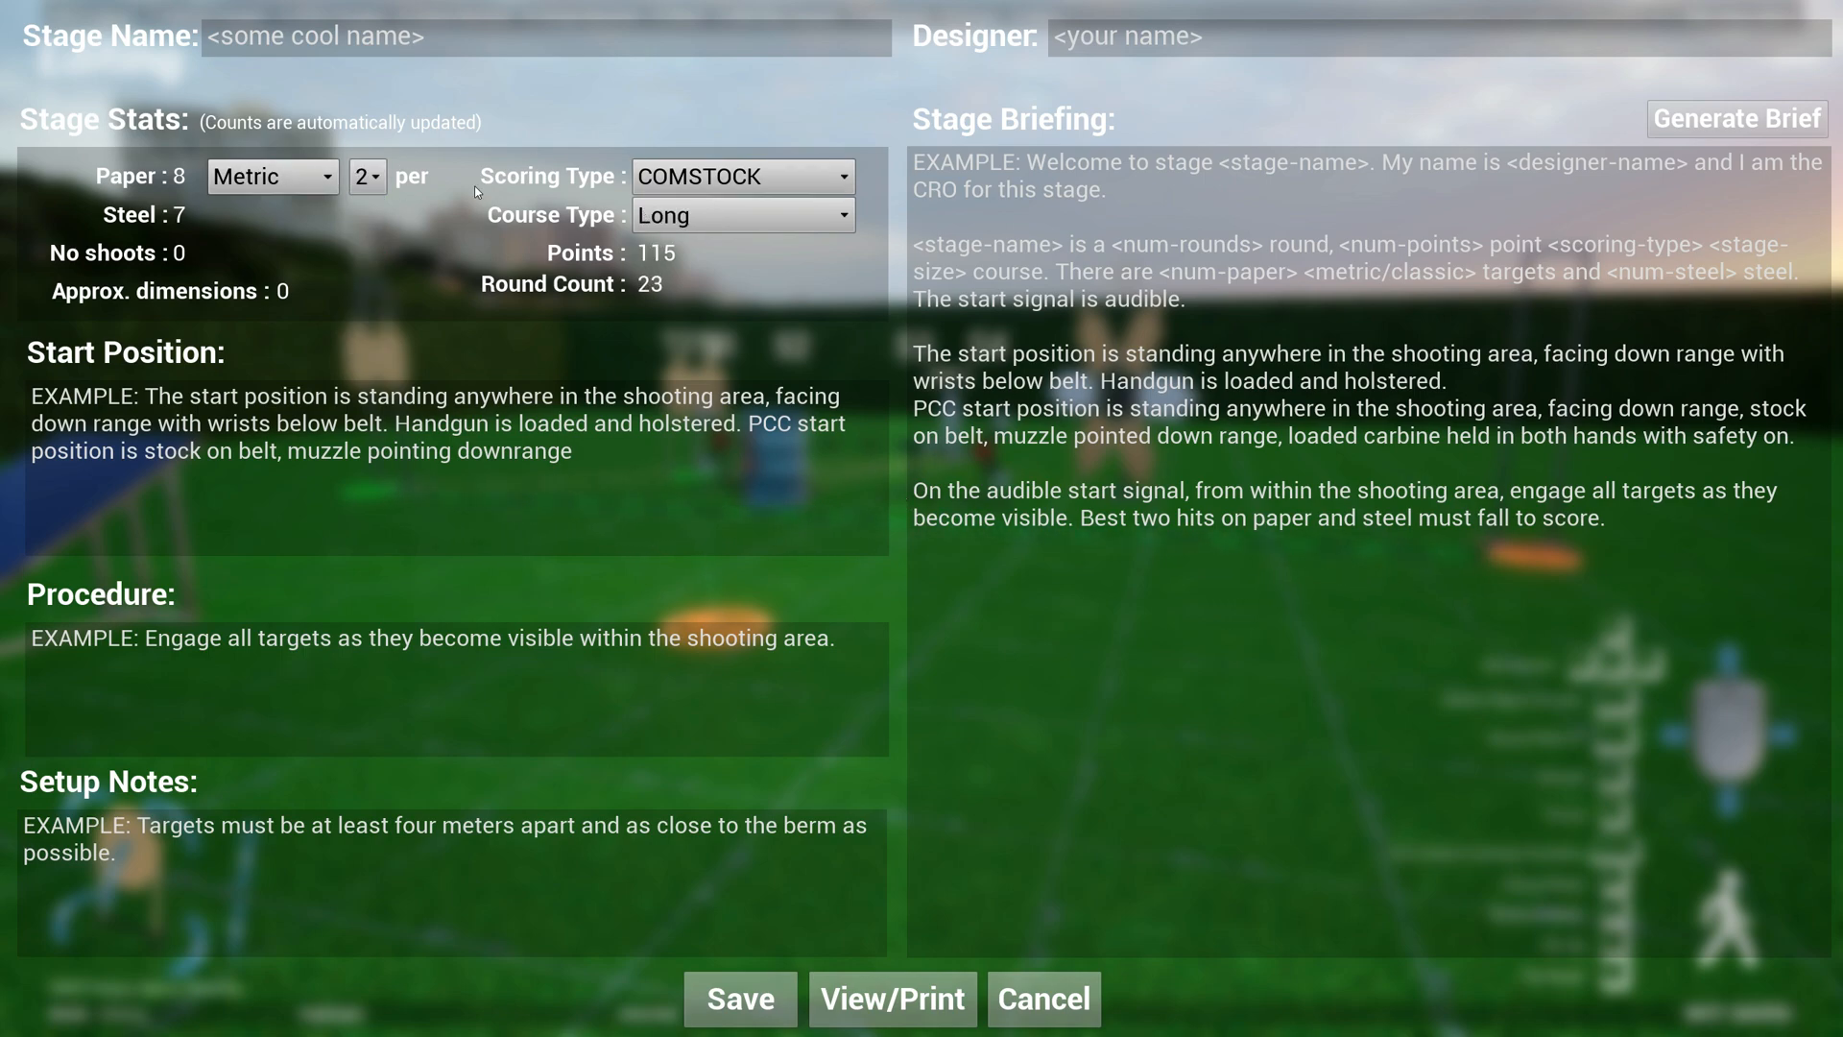
pyautogui.click(1008, 989)
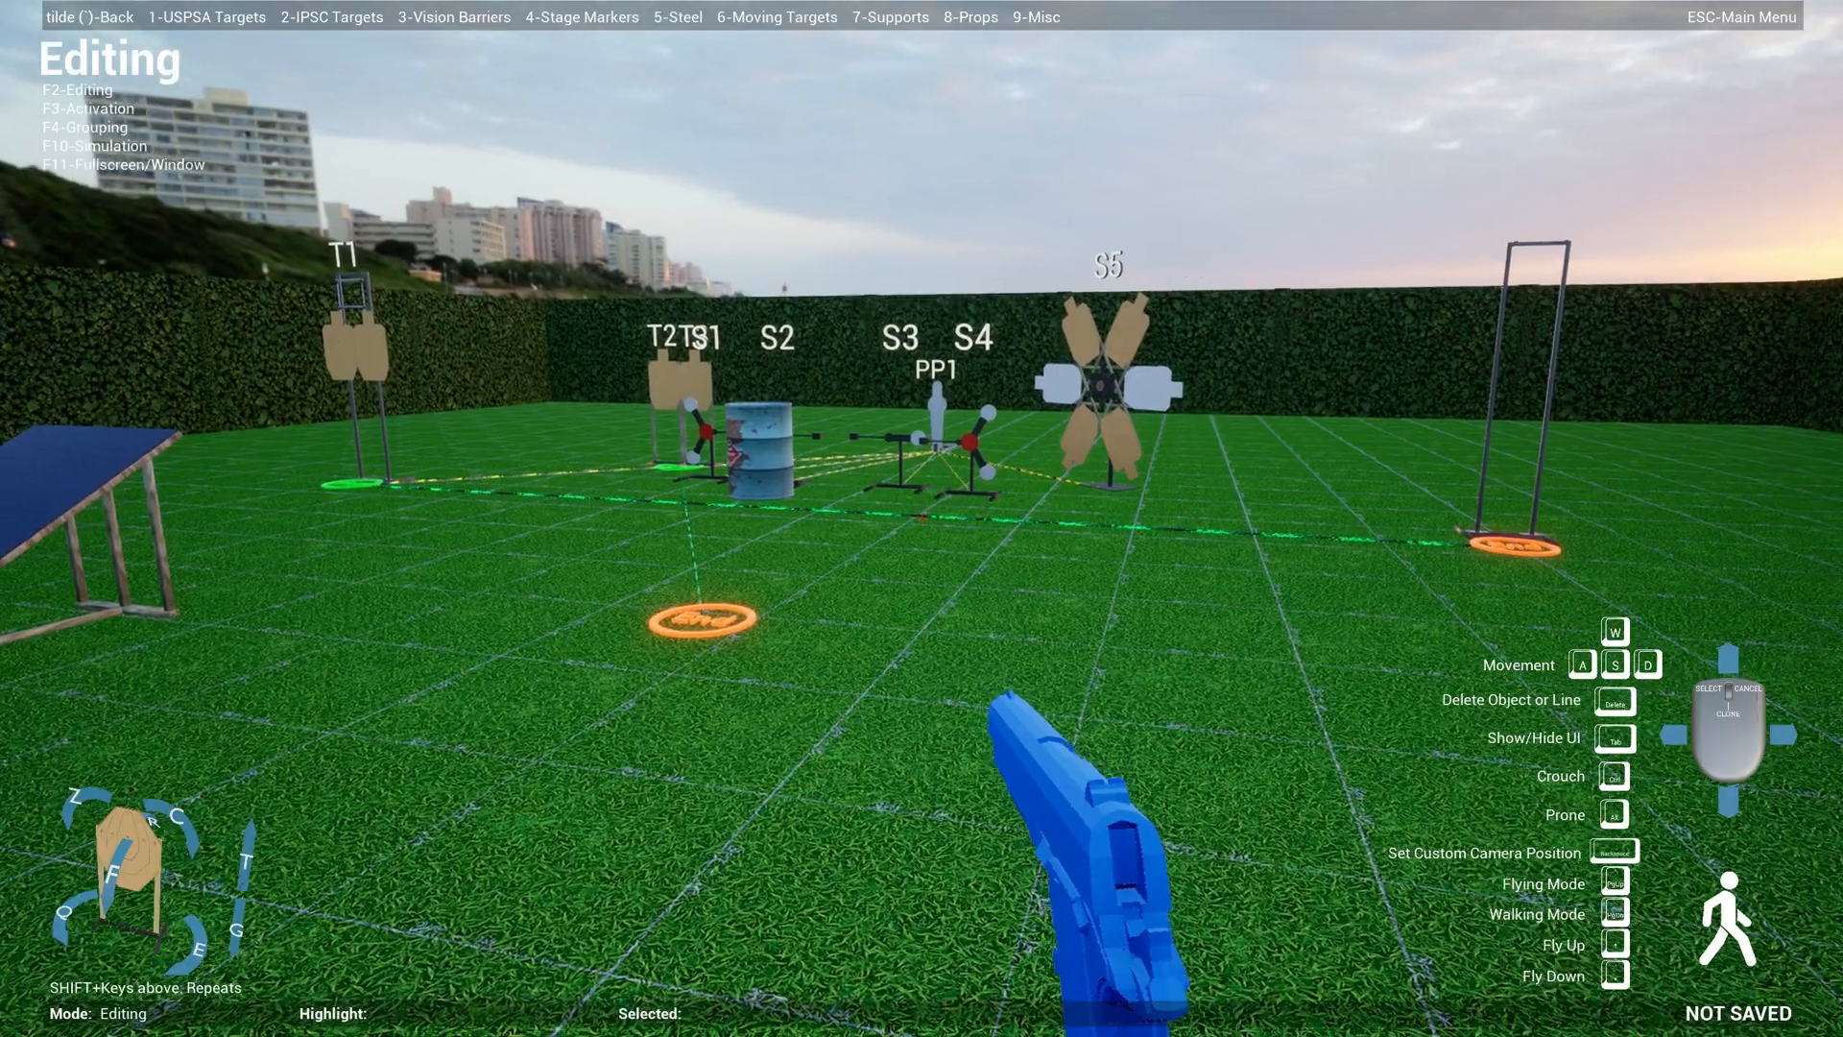
# - Open the feedback form from the settings, highlight its placeholder text, and cancel the form without sending anything
pyautogui.press('s')
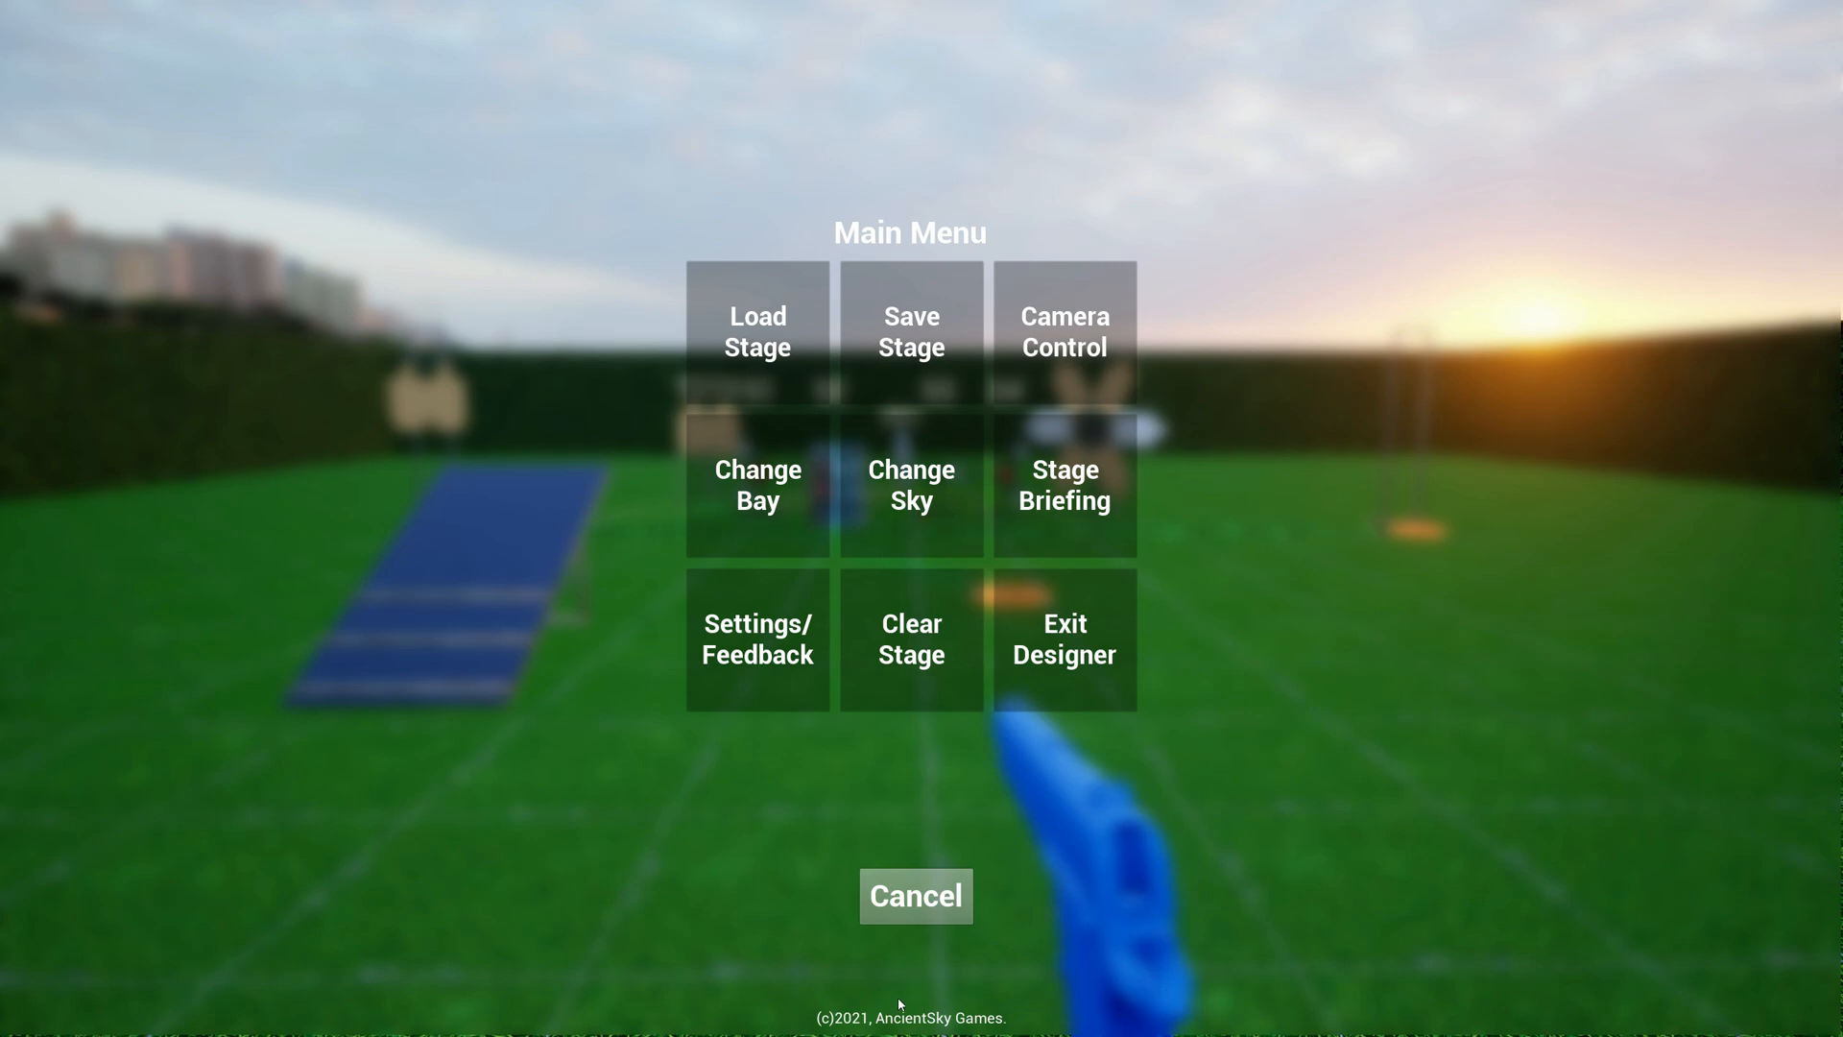
pyautogui.click(757, 655)
pyautogui.click(834, 547)
pyautogui.moveTo(766, 137); pyautogui.dragTo(647, 215)
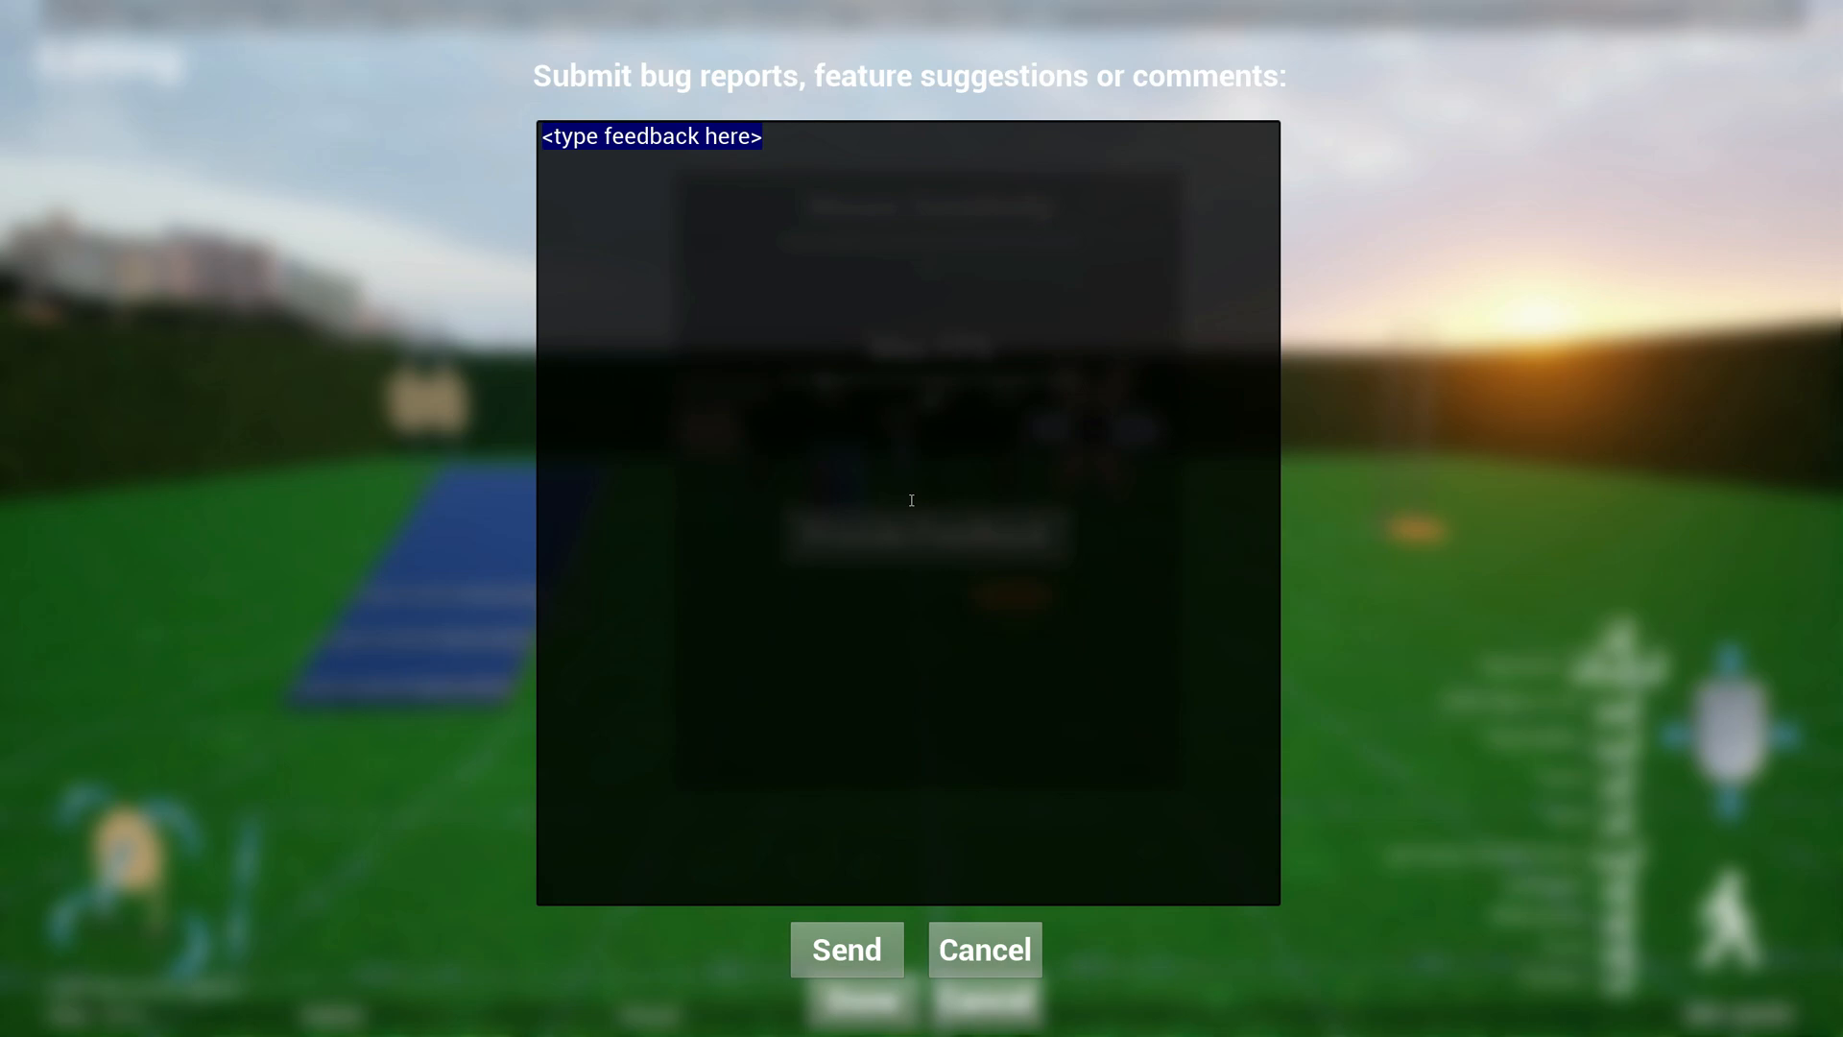
pyautogui.click(990, 957)
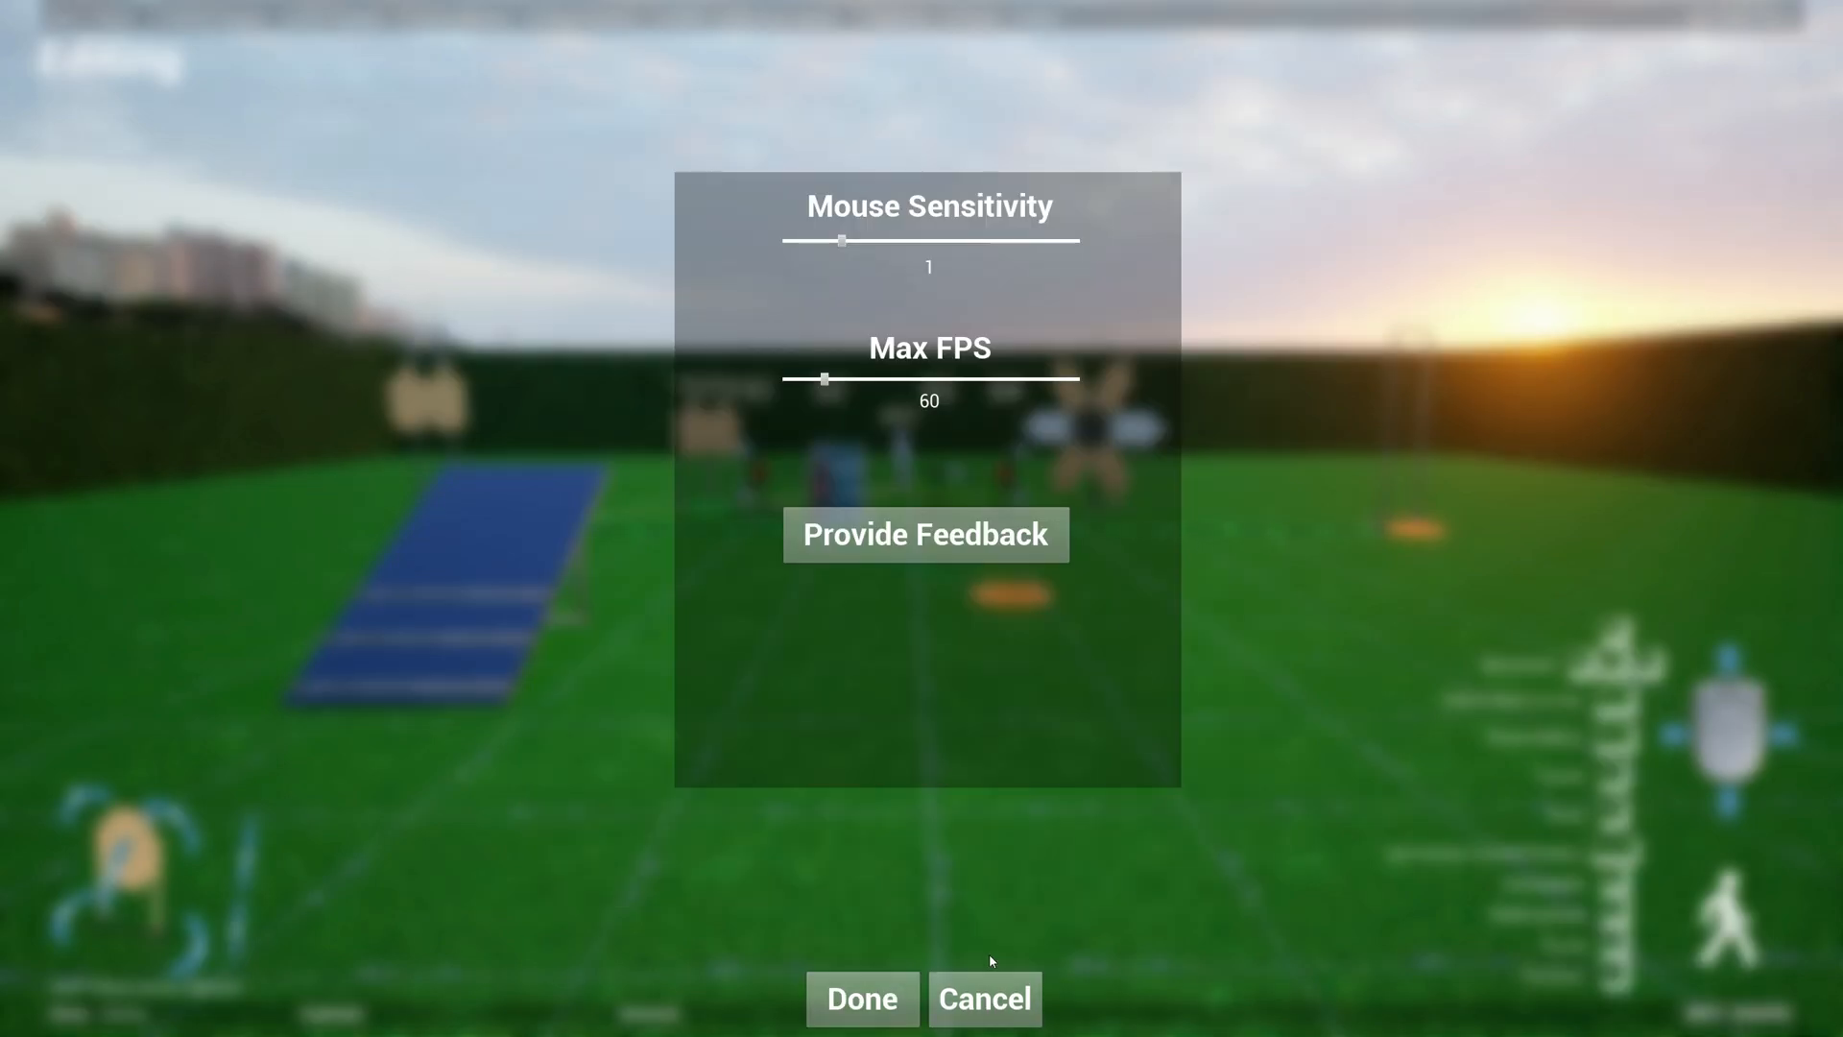